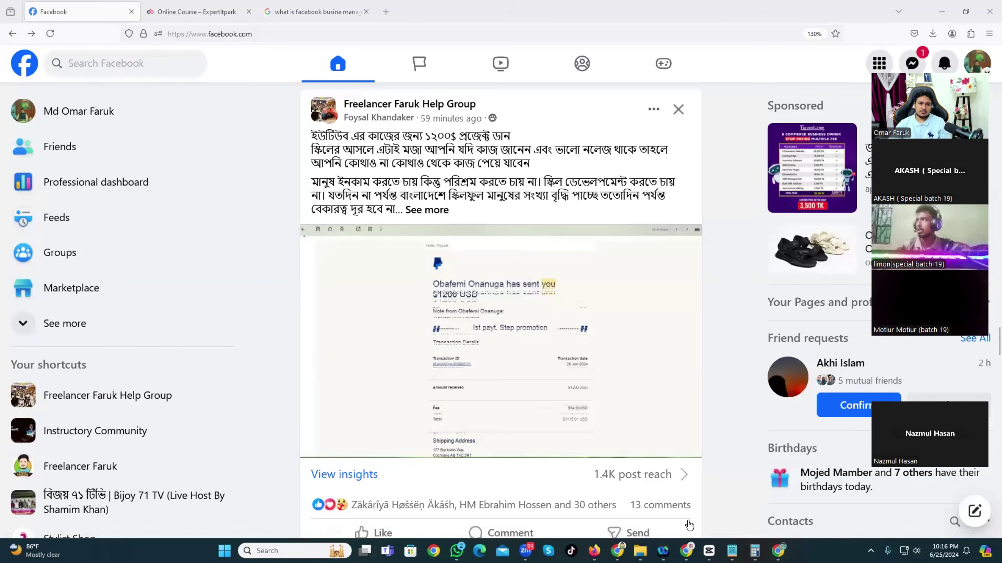
In Notepad, correct 'business' to 'Business' so the heading reads 'Facebook Business Manager'.
left_click(732, 551)
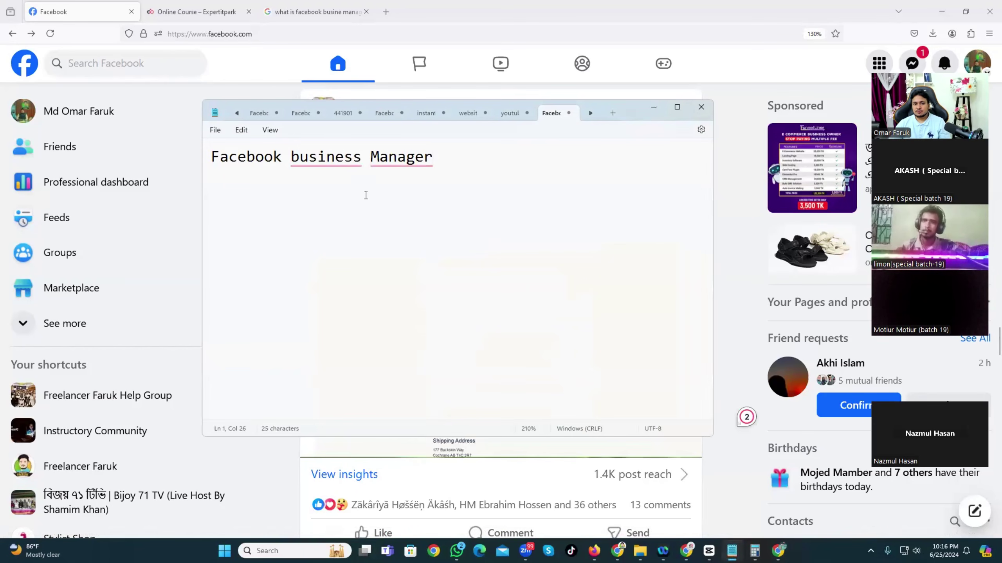
left_click(326, 157)
left_click(313, 192)
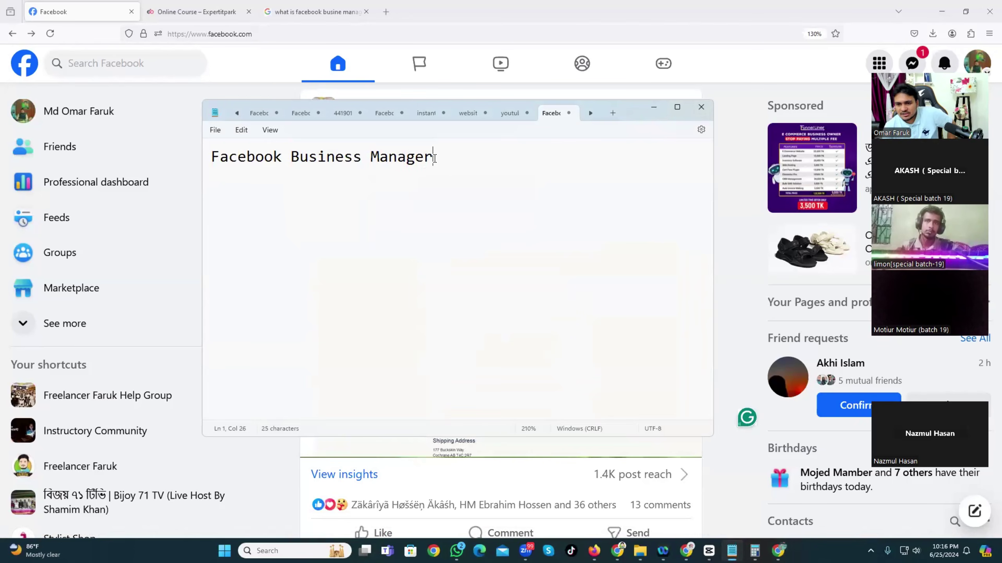
left_click(858, 102)
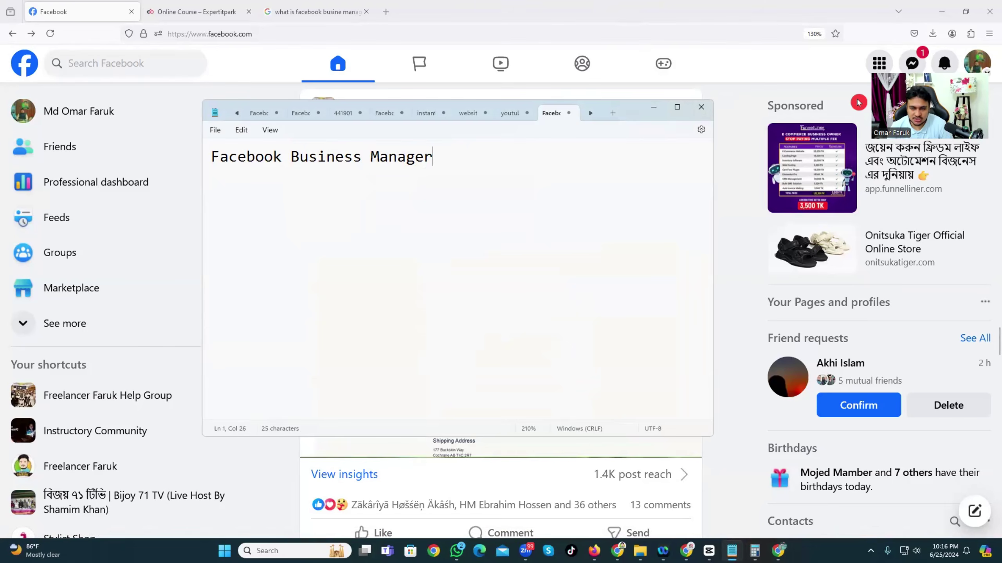
left_click(858, 102)
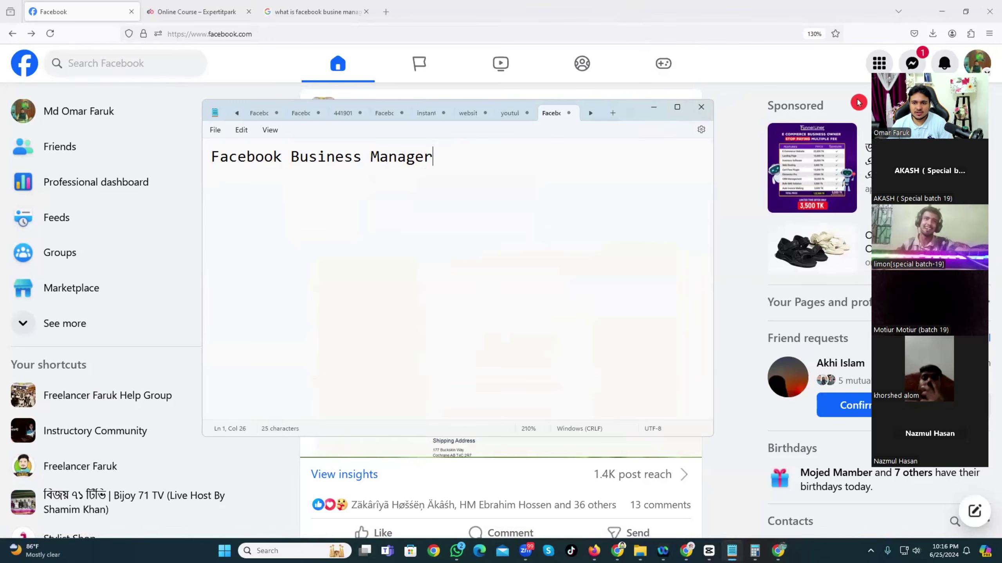
left_click(858, 102)
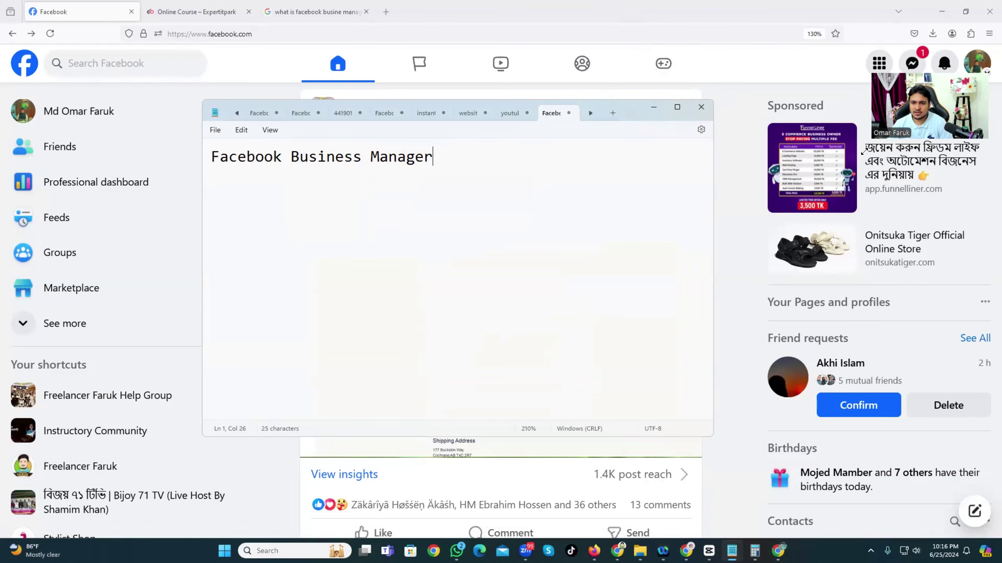
left_click_drag(862, 152, 829, 161)
Add the lines 'facebook page create and setup' and 'facebook business suite' under the title.
left_click(465, 157)
key("Return")
key("Return")
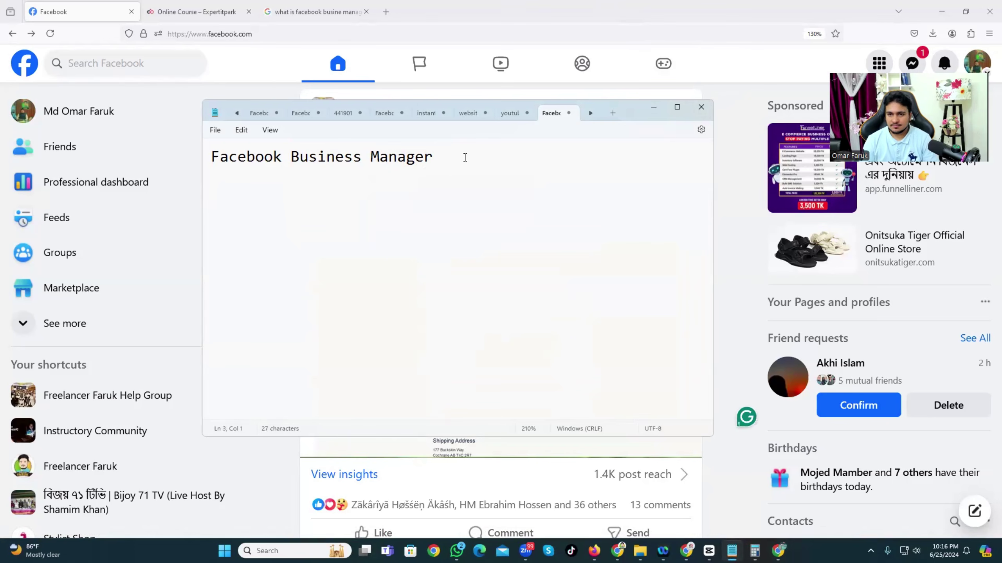
type("facebook")
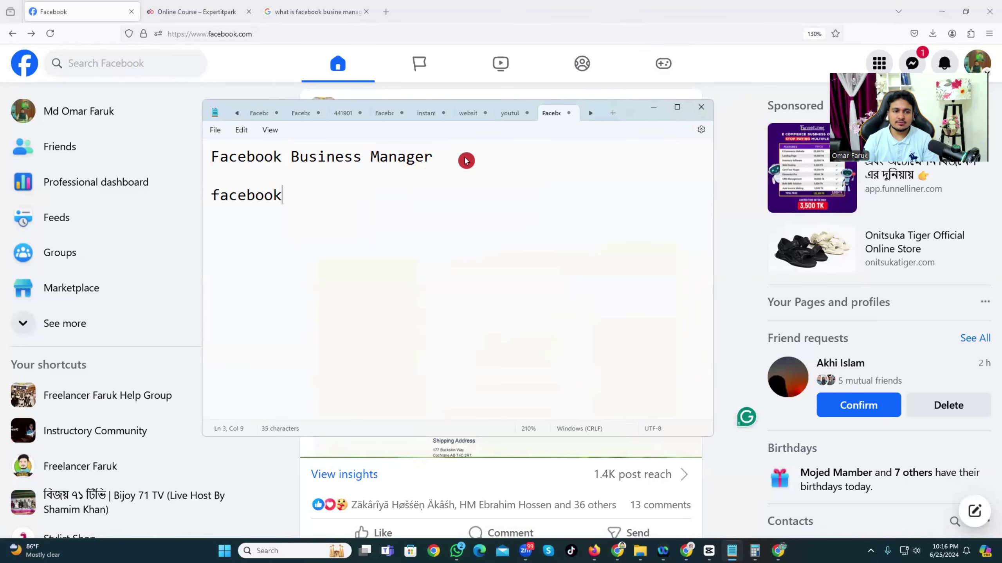
type(" page cr")
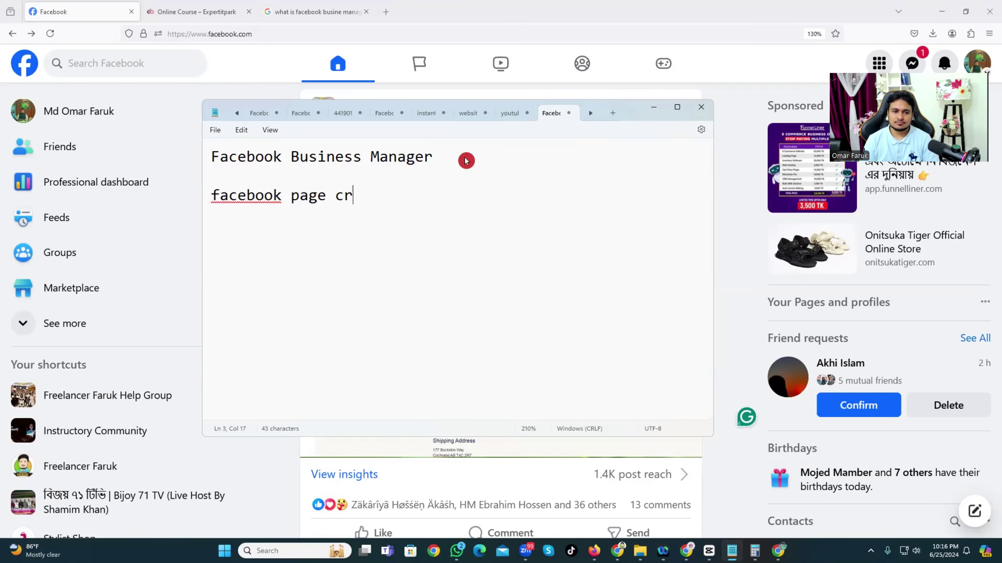
type("eate and set")
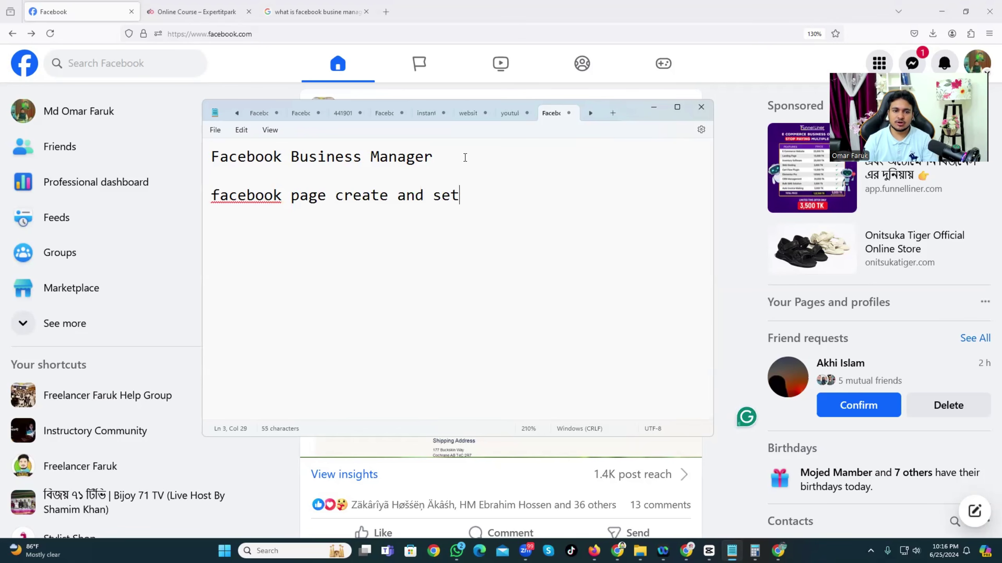
type("up")
key("Return")
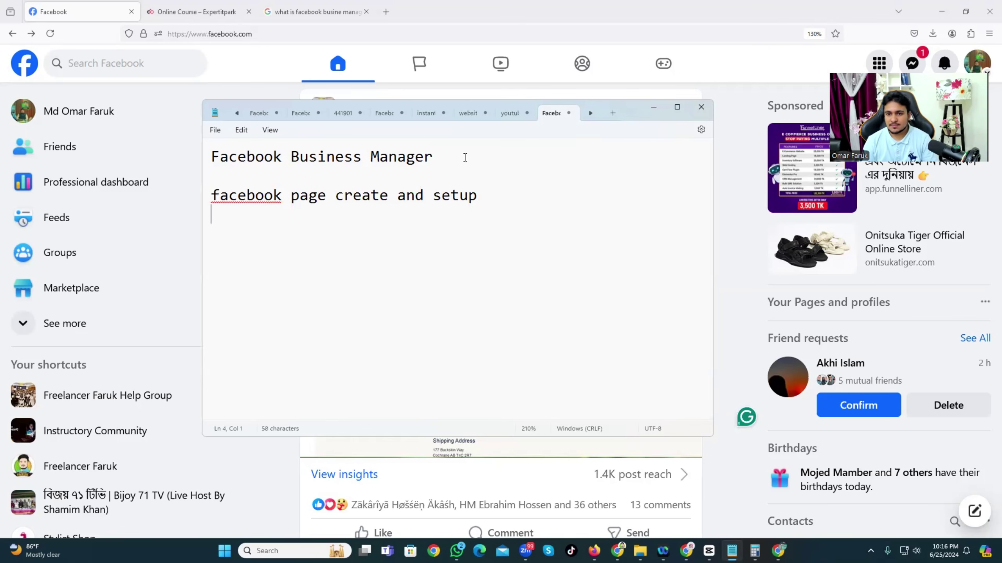
type("facebook ")
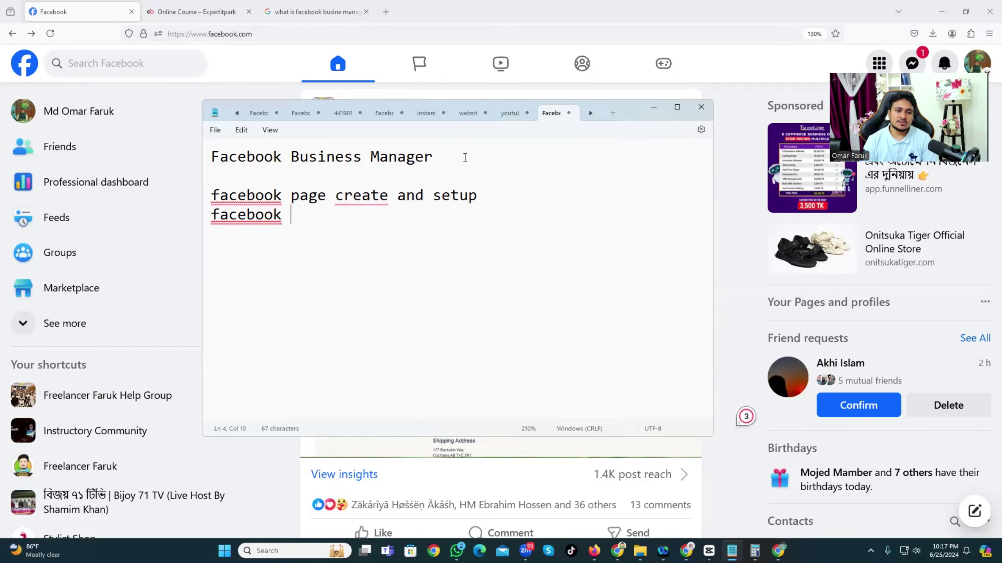
type("business su")
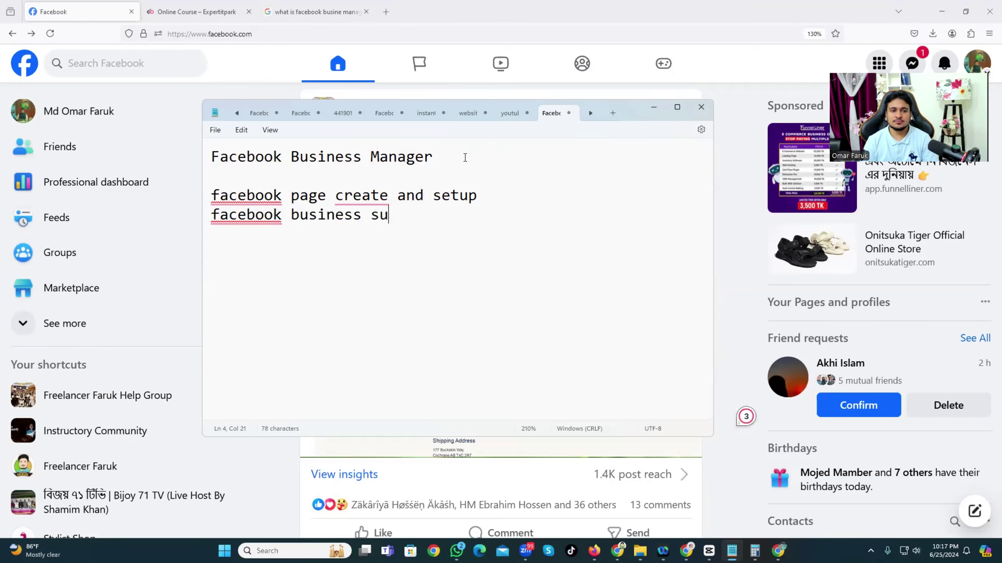
type("ite")
key("Return")
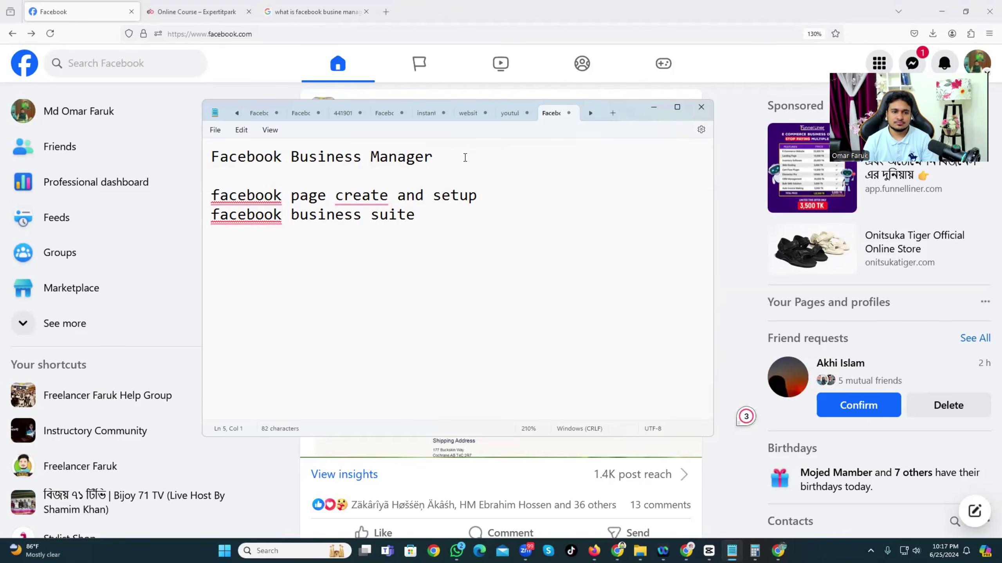
Add the lines 'facebook business manager', 'facebook ads manager' and 'facebook ad account'.
type("faceb")
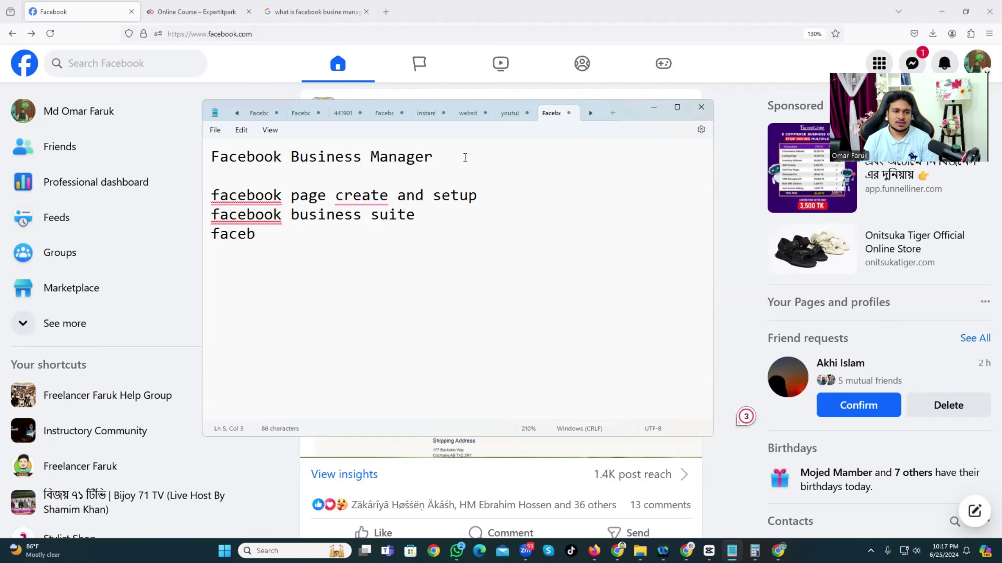
type("ook ")
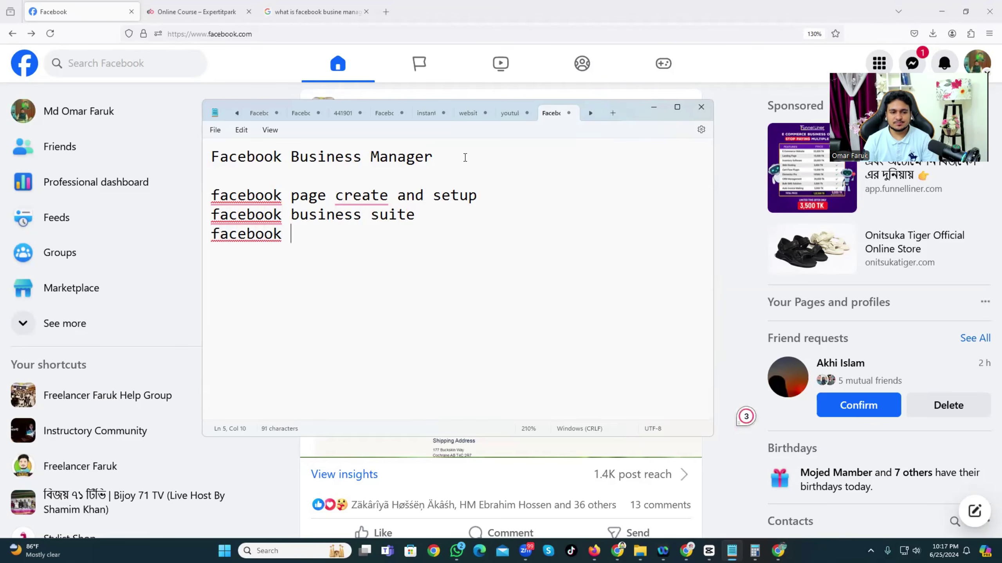
type("busines")
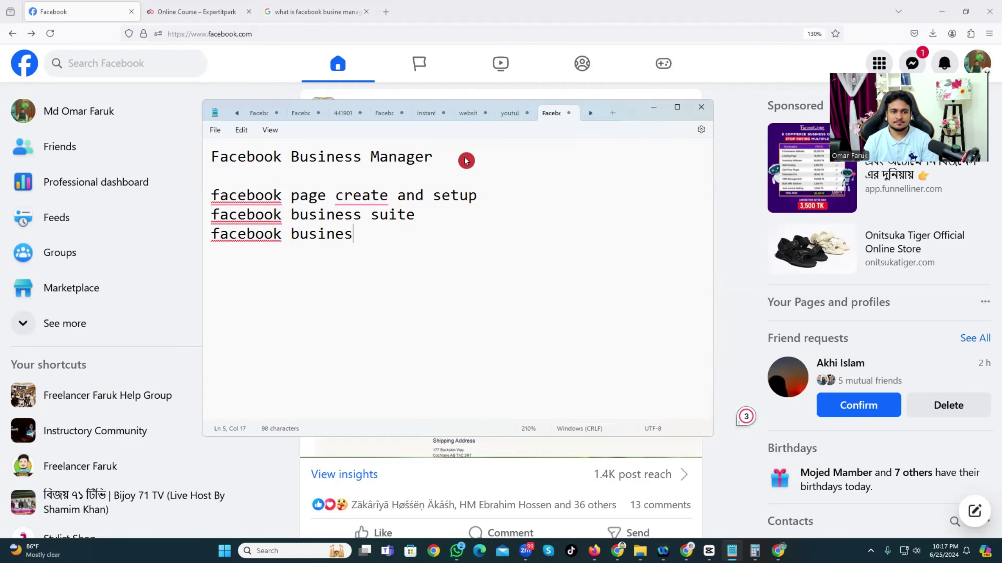
type("s manage")
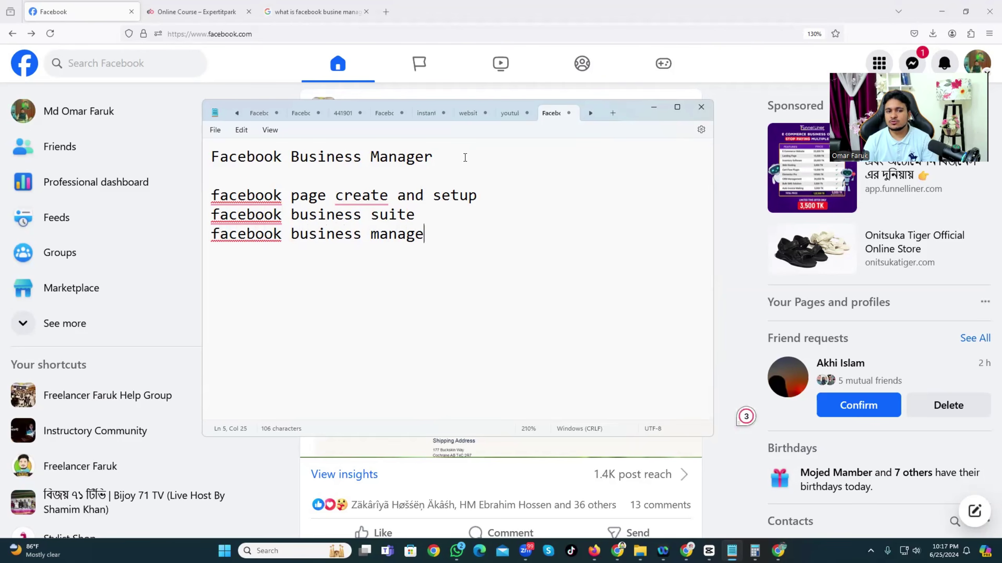
type("r")
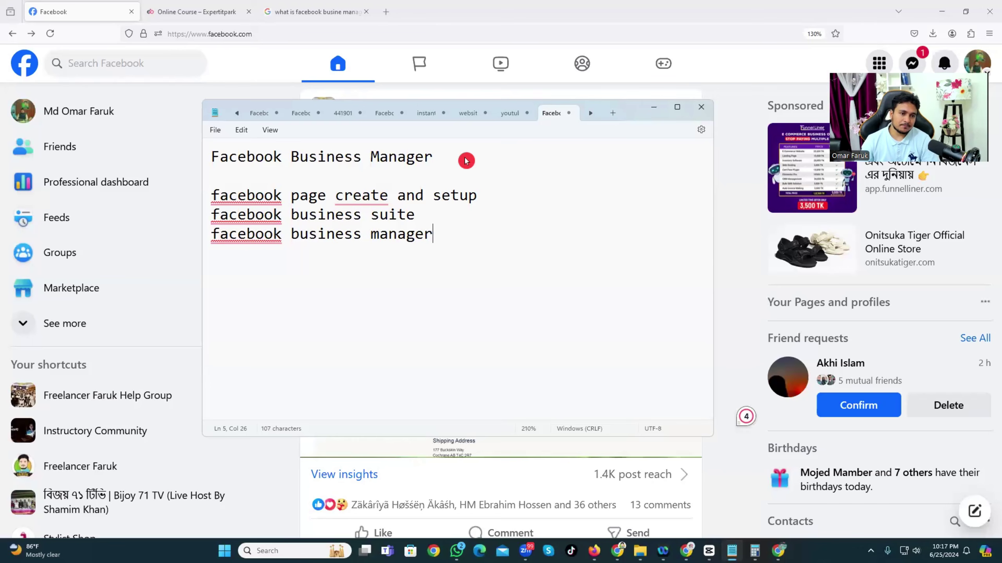
key("Return")
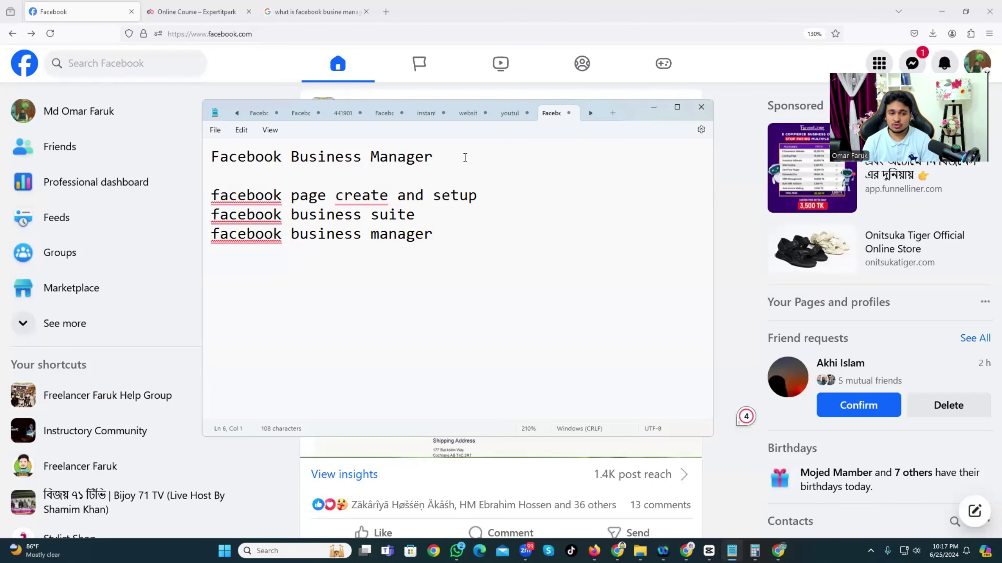
type("facebook ")
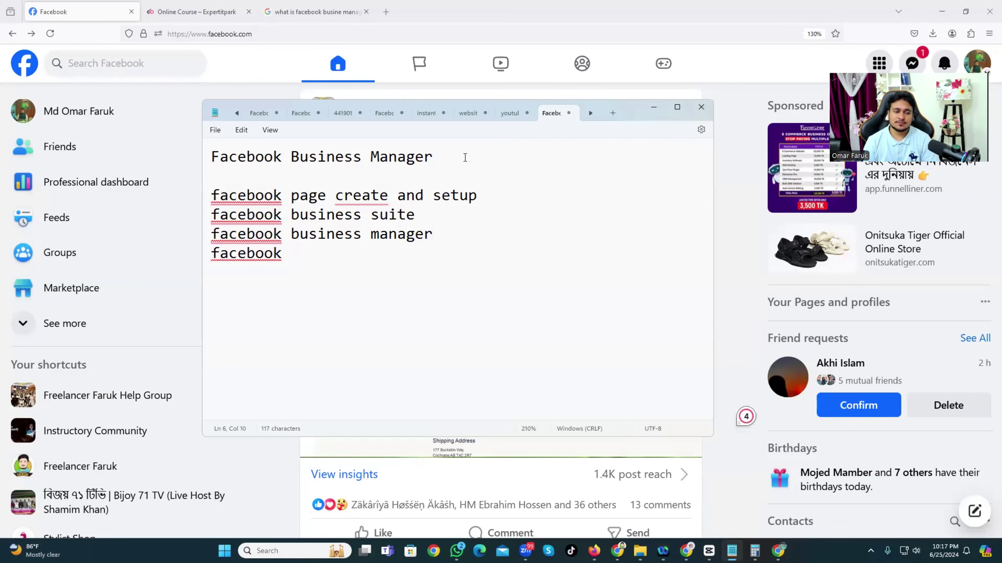
type("ads manager")
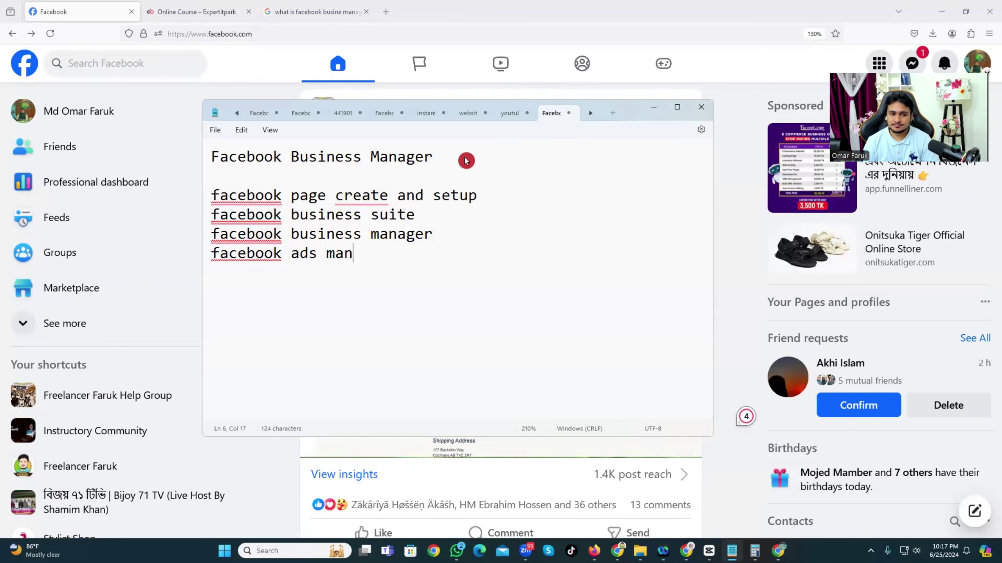
key("Return")
type("face")
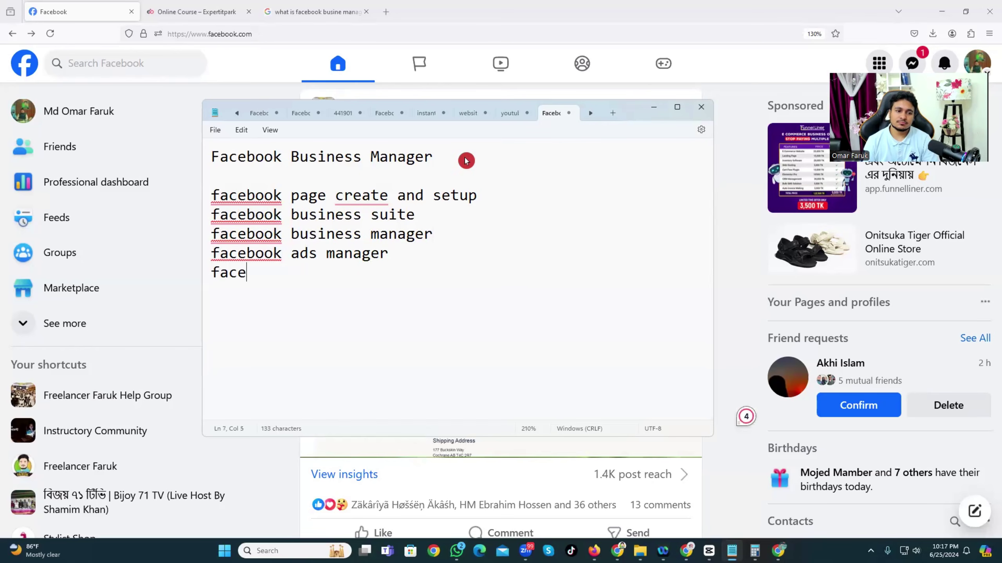
type("book ad ")
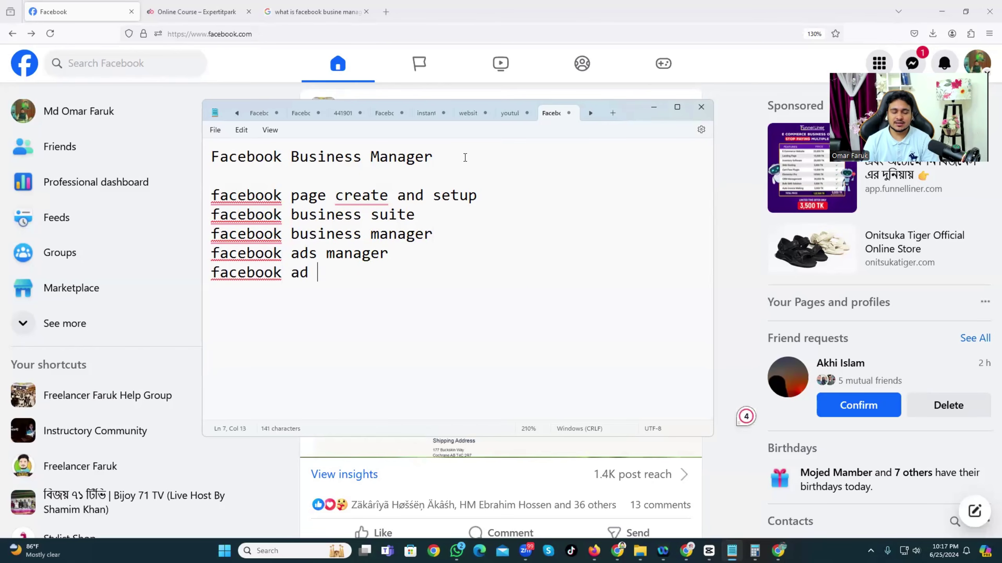
type("account")
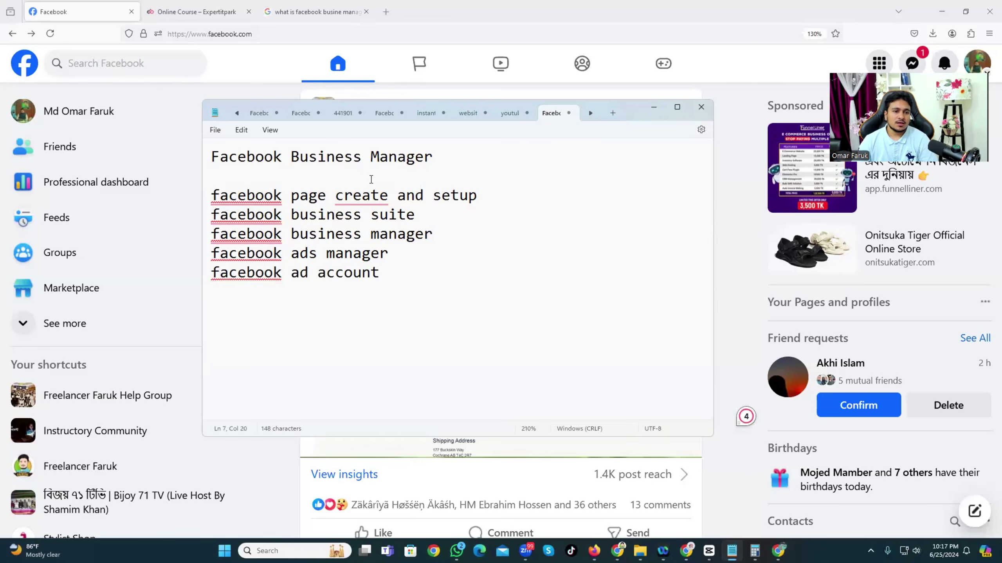
Change 'create' to 'creation' and capitalise 'Facebook' on the first two topic lines.
right_click(362, 197)
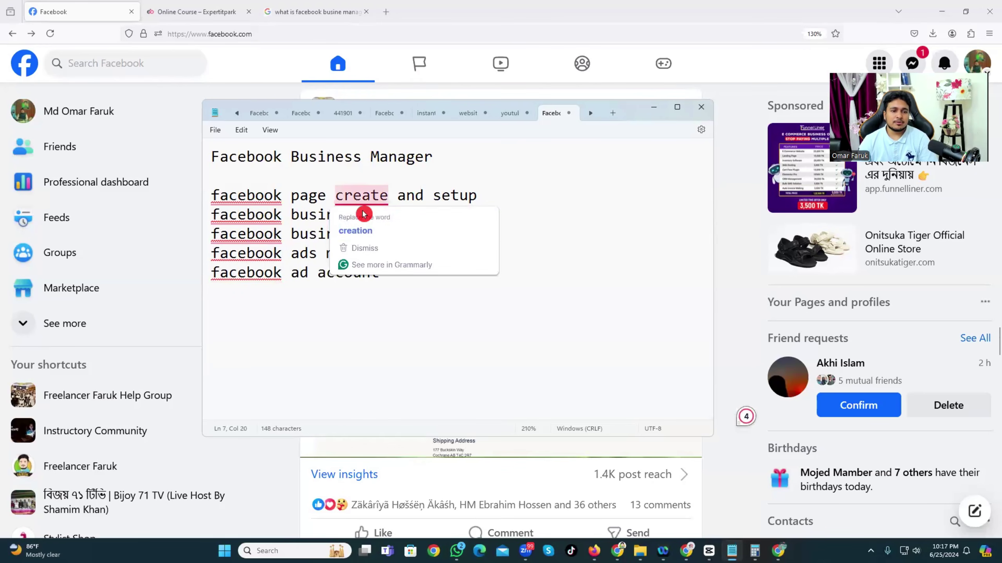
left_click(354, 228)
right_click(277, 197)
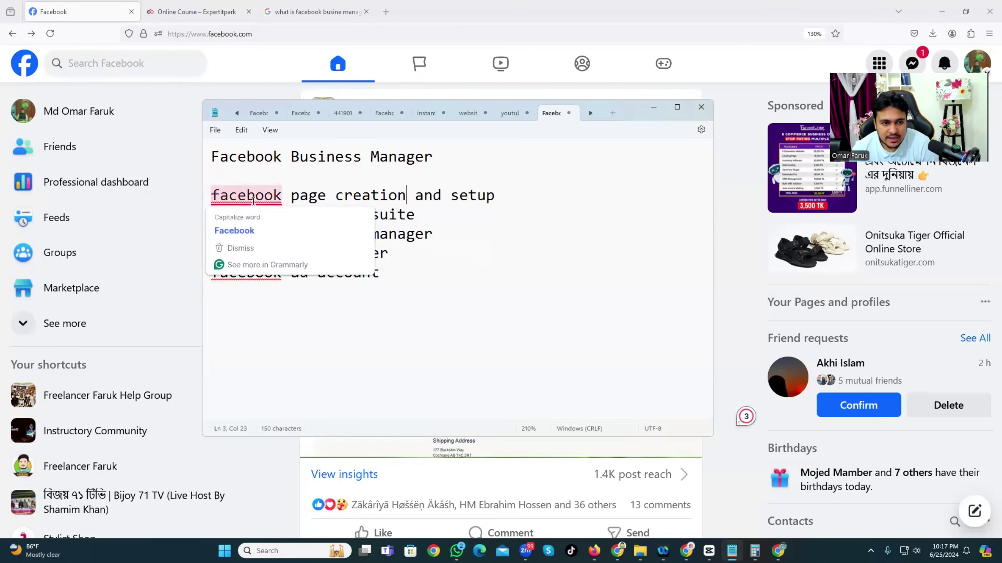
left_click(259, 228)
right_click(259, 220)
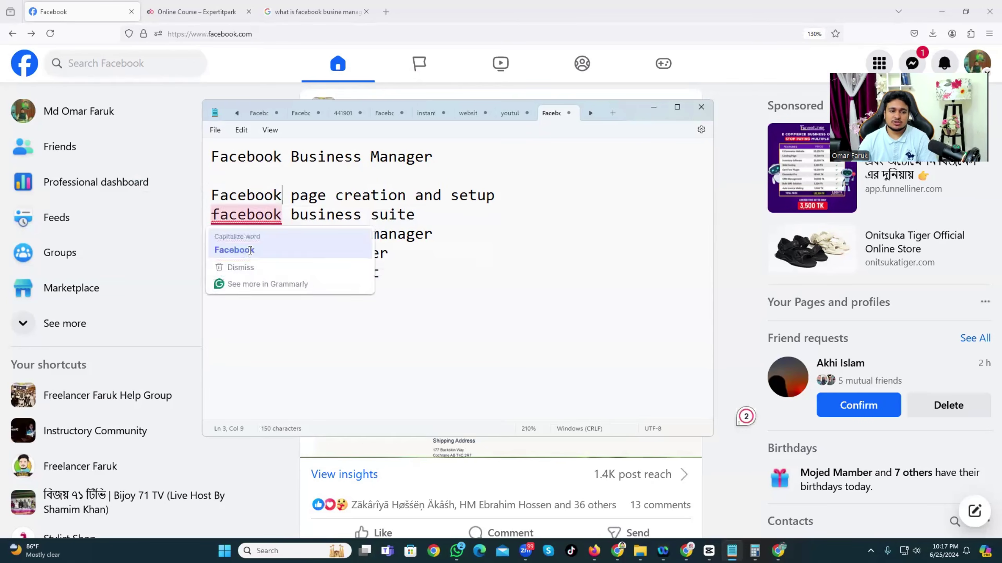
left_click(236, 247)
Select the business suite and business manager lines, leaving the caret after 'Facebook business suite'.
left_click(434, 194)
triple_click(293, 215)
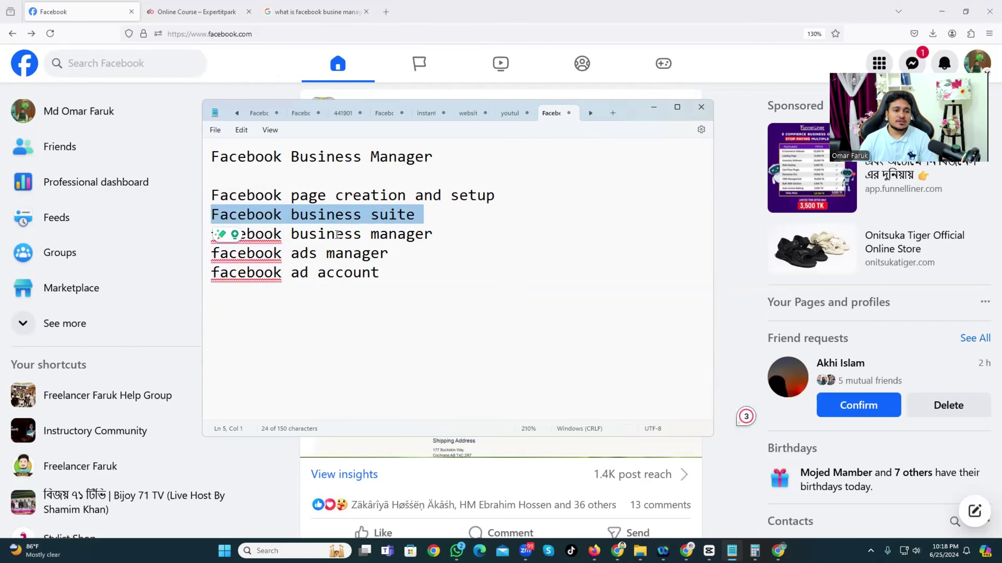
triple_click(335, 236)
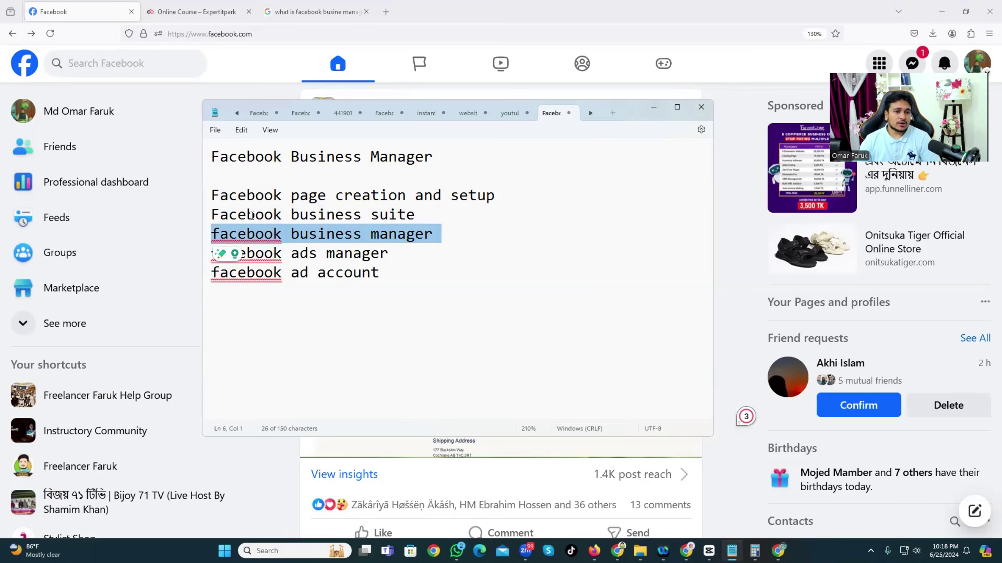
left_click(459, 209)
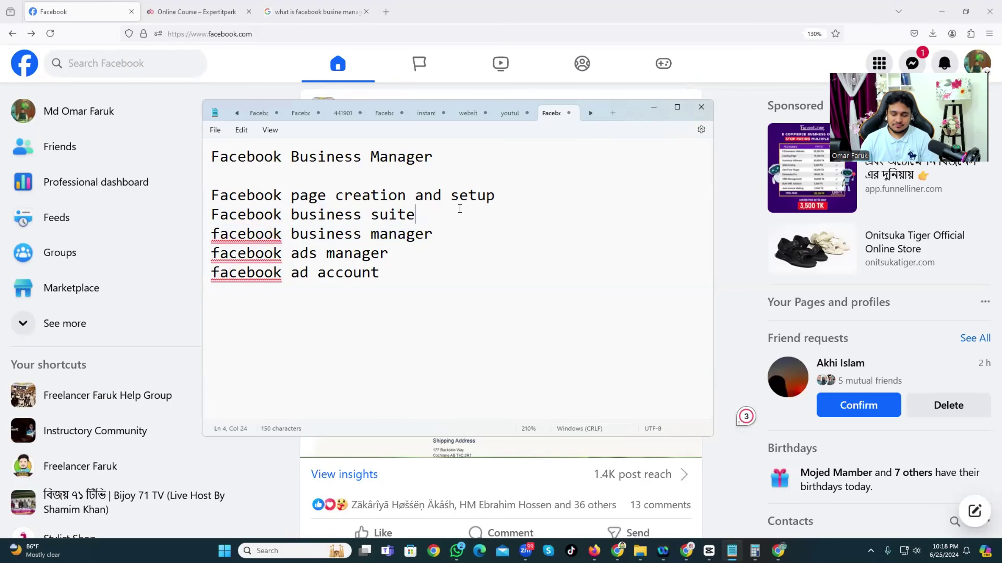
key("Return")
key("BackSpace")
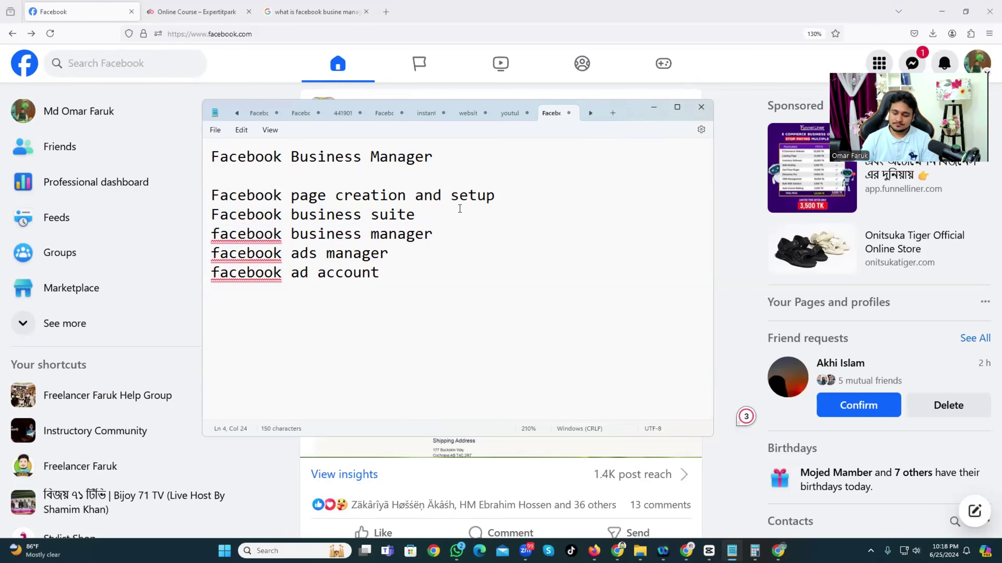
Add 'facebook page promote and post boost' below 'Facebook business suite', then minimise Notepad.
key("Return")
type("facebo")
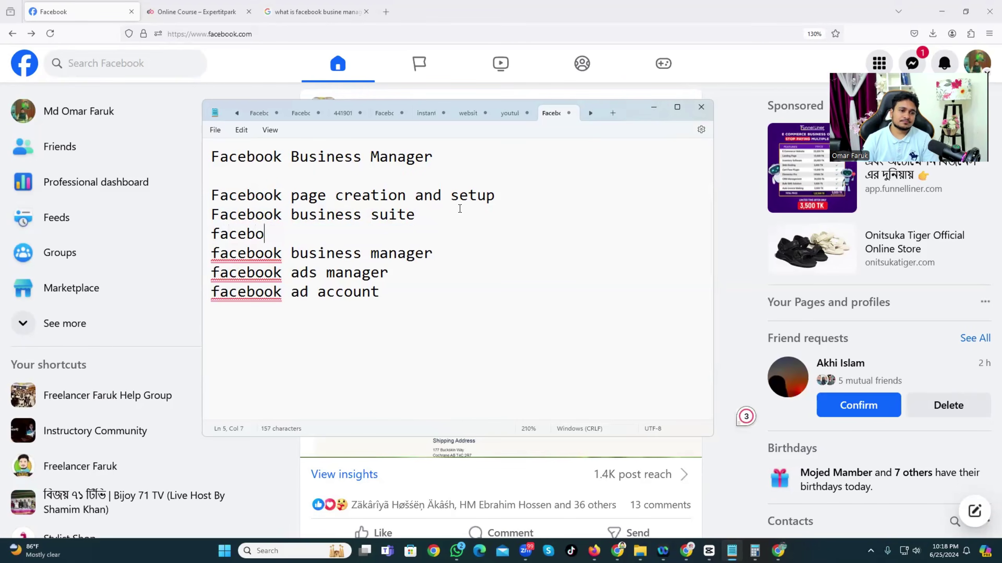
type("ok page")
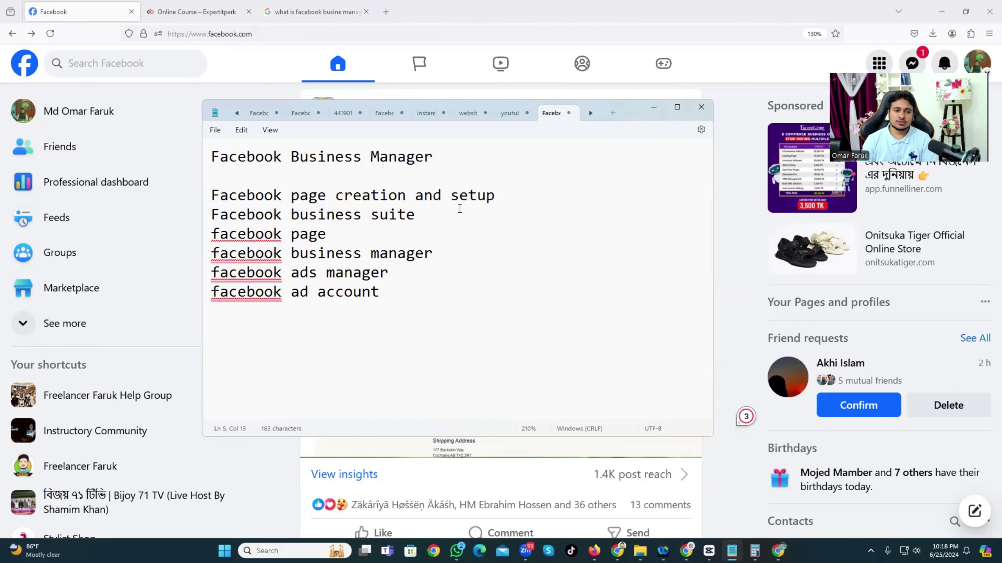
type(" promote ")
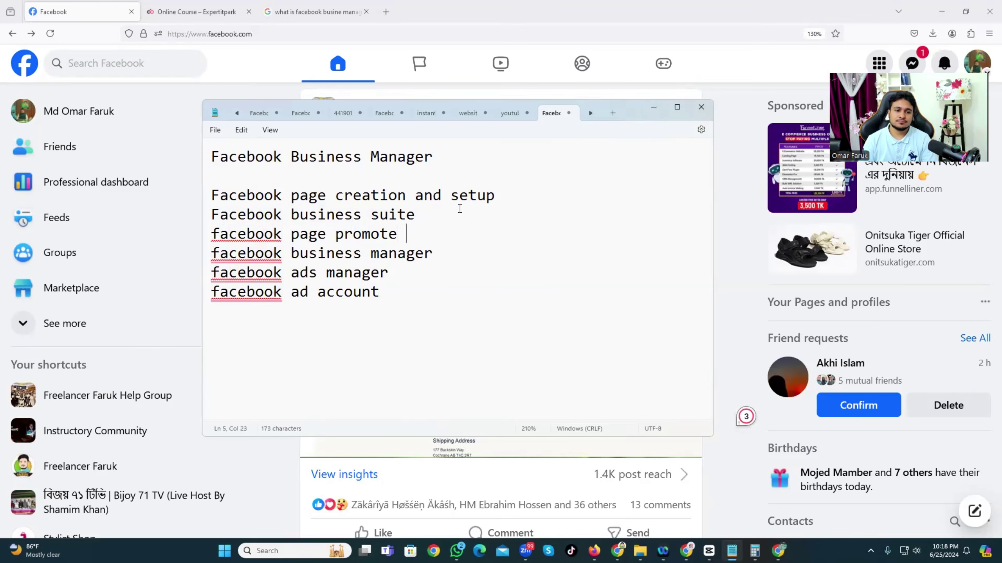
type("and post ")
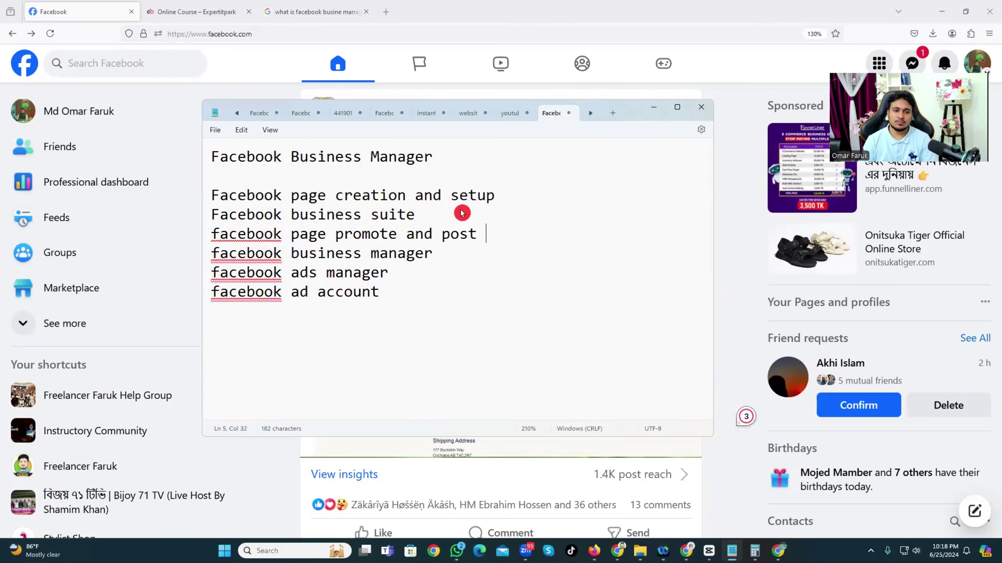
type("boost")
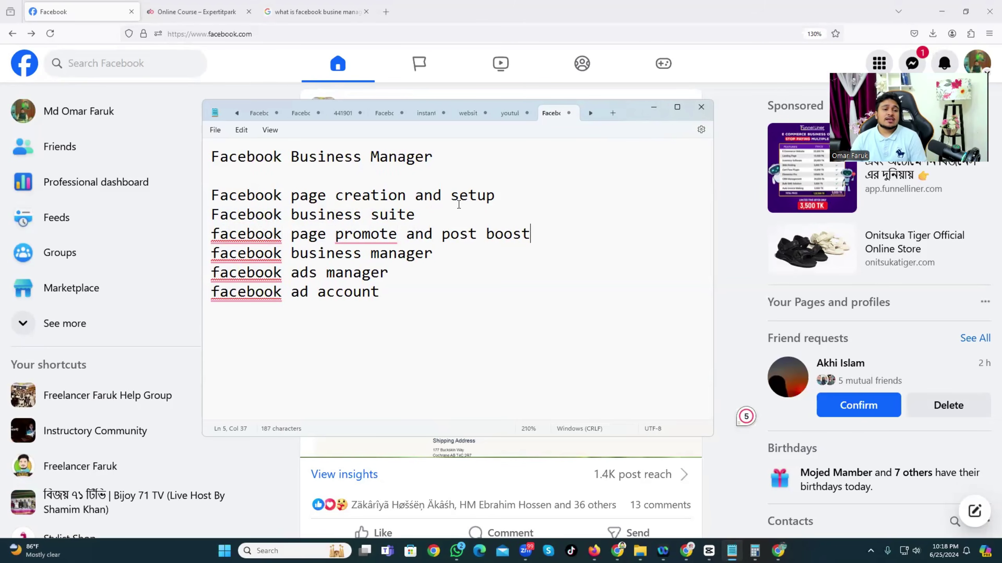
left_click(657, 114)
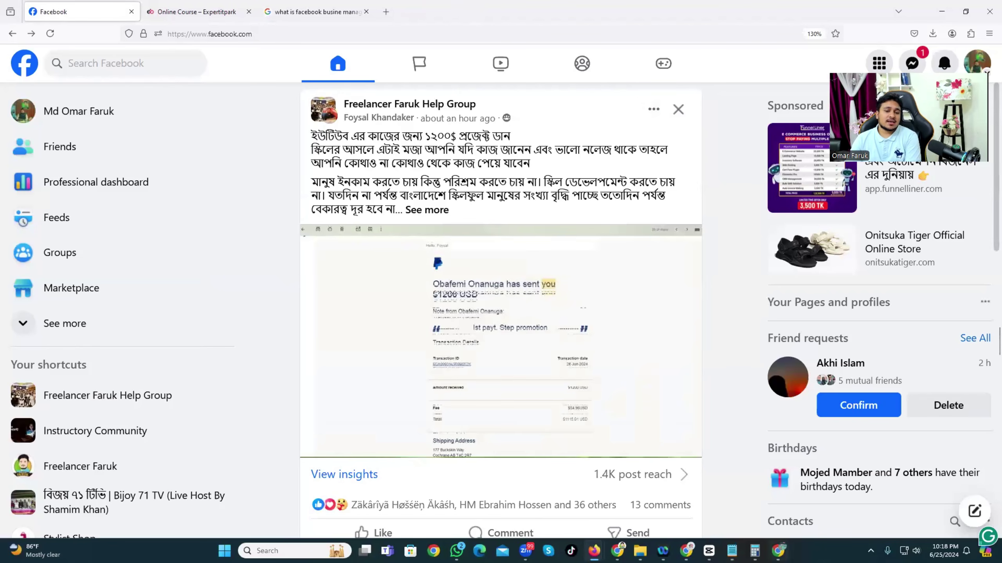
mouse_move(732, 550)
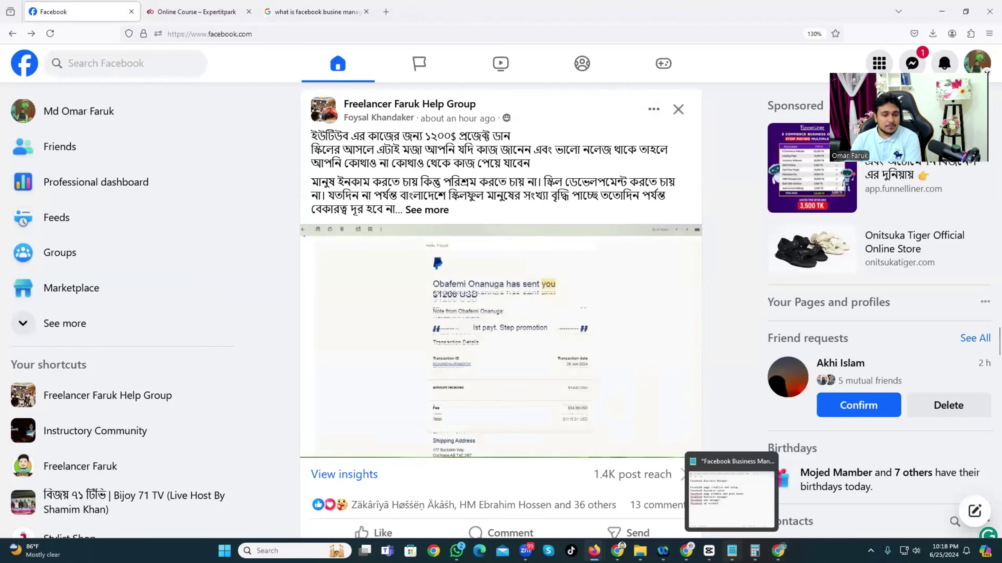
left_click(721, 511)
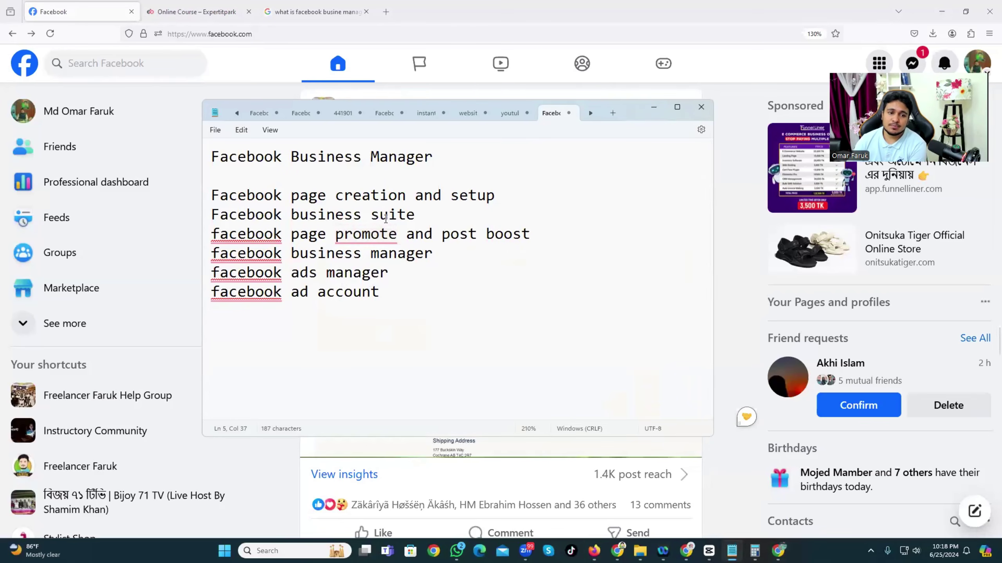
mouse_move(426, 235)
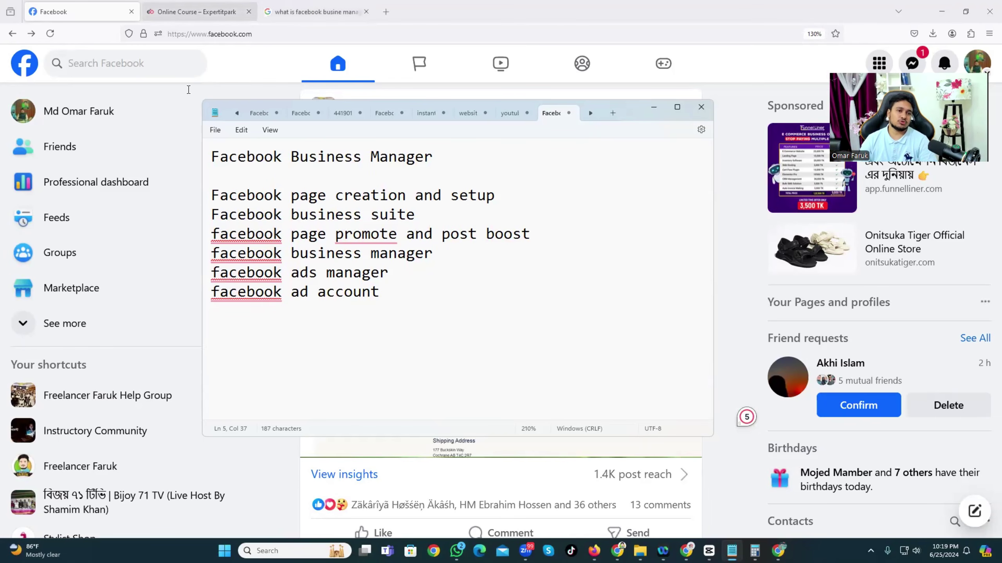
left_click(653, 107)
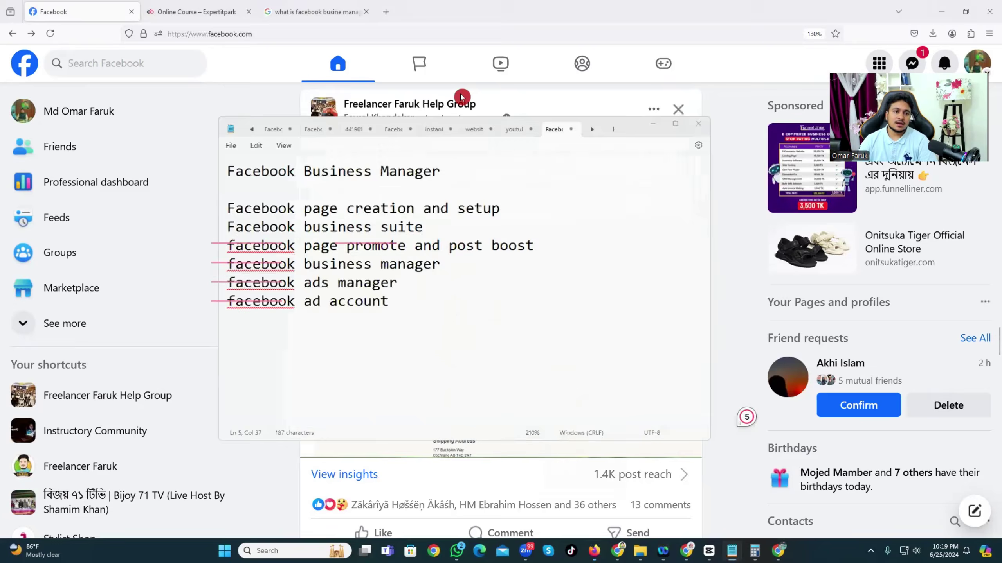
Correct the Google query to 'what is facebook business manager' and scan the results.
left_click(298, 12)
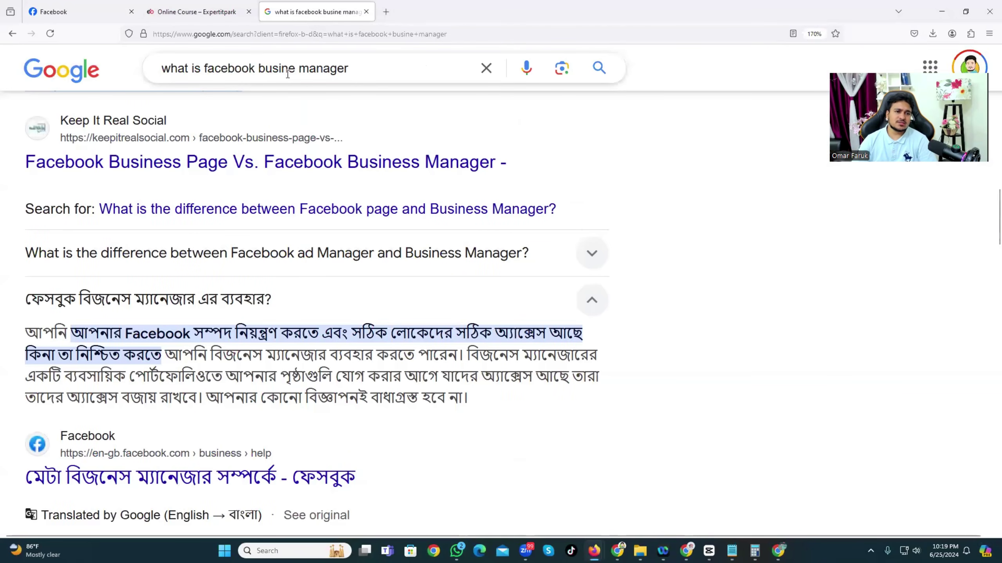
left_click(296, 68)
type("ss")
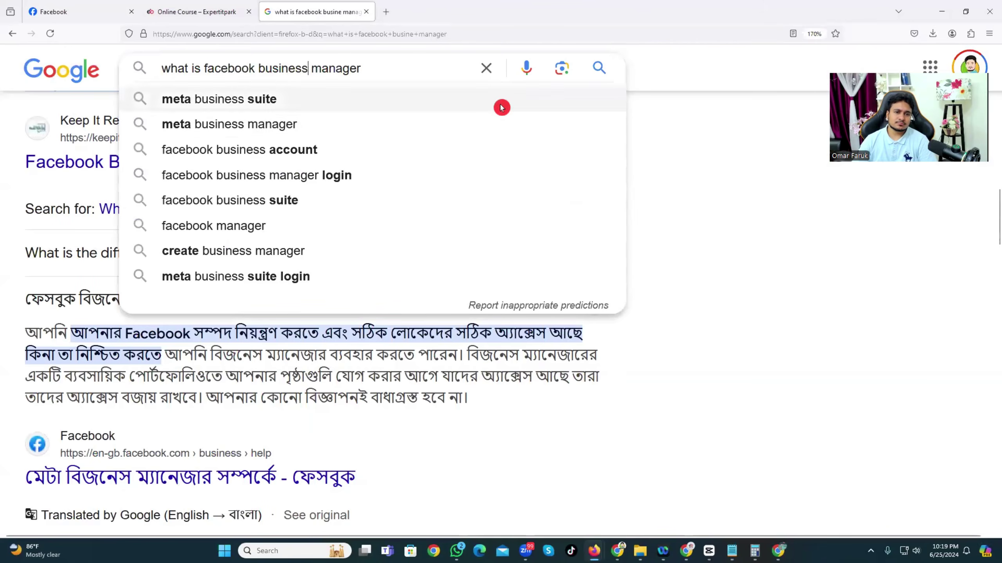
left_click(304, 239)
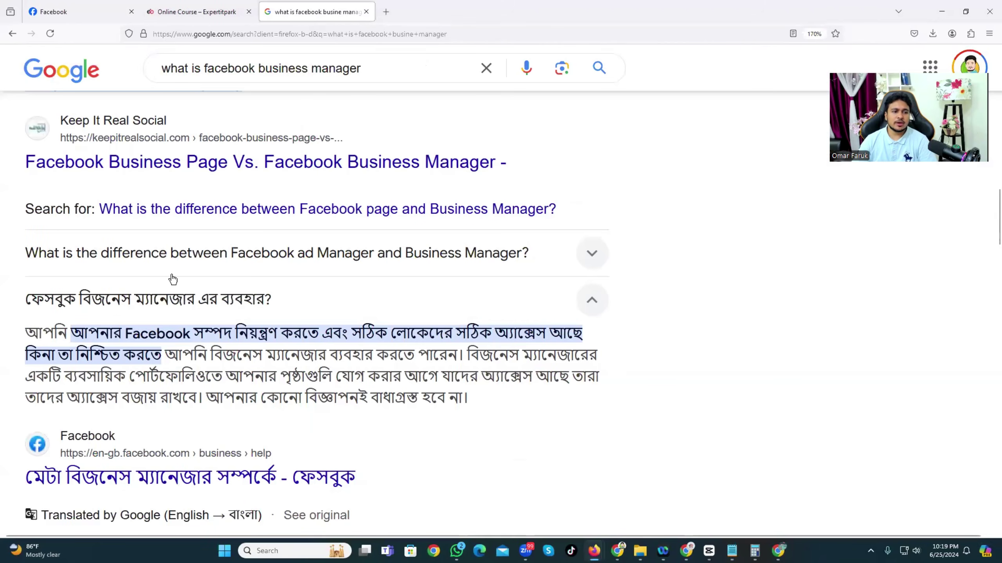
scroll(118, 231, "down", 2)
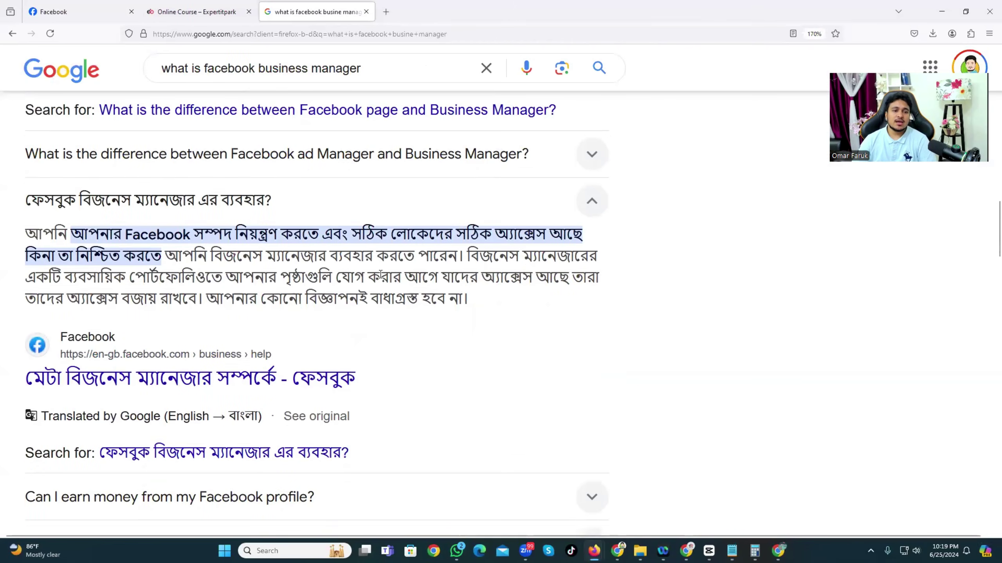
scroll(360, 232, "down", 2)
scroll(360, 233, "up", 2)
Capture the answer area with Lightshot, draw two red boxes, then close it unsaved.
key("Print")
mouse_move(0, 193)
left_mouse_down()
mouse_move(482, 346)
mouse_move(615, 366)
left_mouse_up()
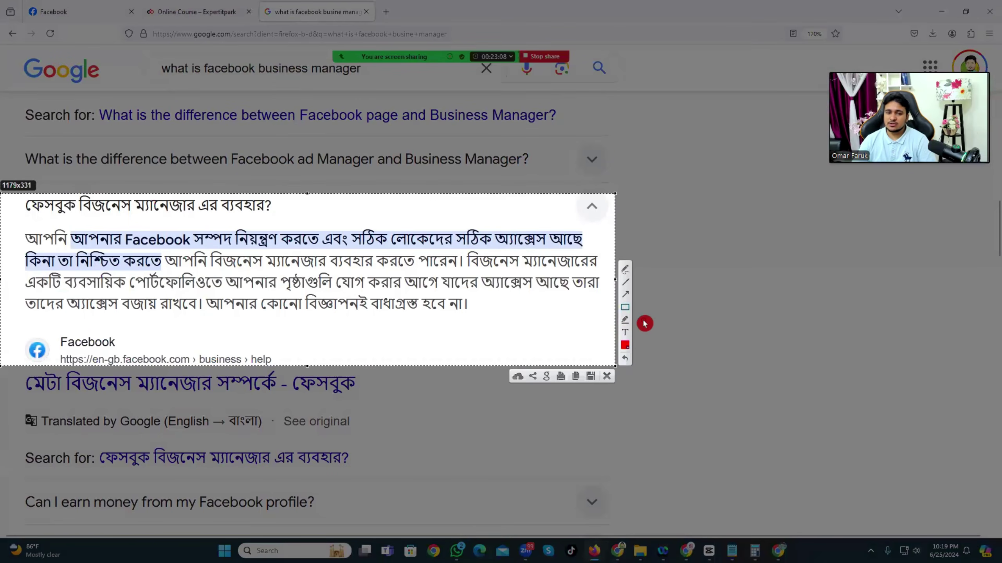
left_click_drag(297, 308, 612, 329)
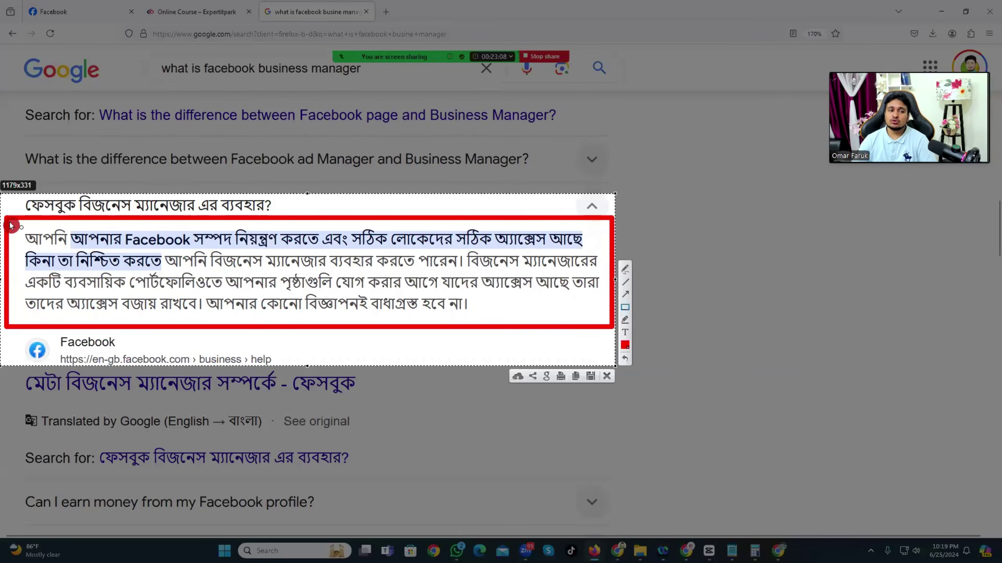
mouse_move(5, 220)
left_mouse_down()
mouse_move(218, 304)
mouse_move(614, 331)
left_mouse_up()
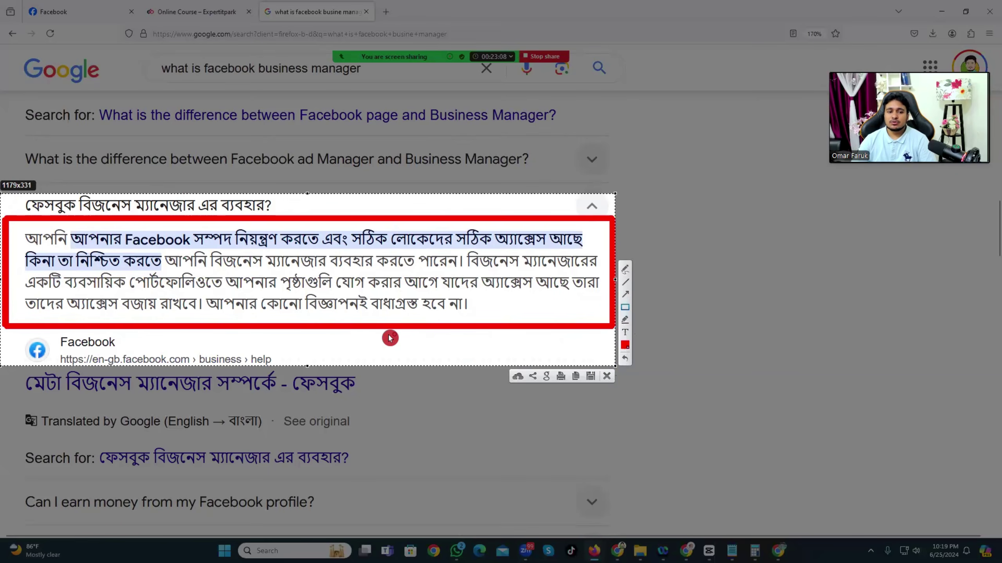
left_click(602, 378)
scroll(121, 263, "up", 4)
scroll(121, 264, "up", 3)
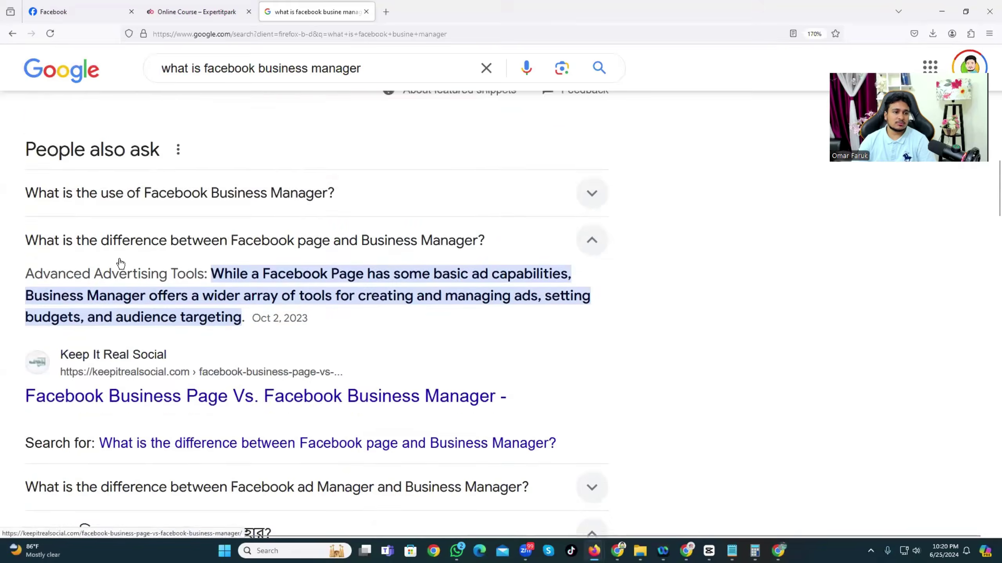
scroll(121, 263, "up", 1)
key("Print")
left_click_drag(1, 185, 332, 313)
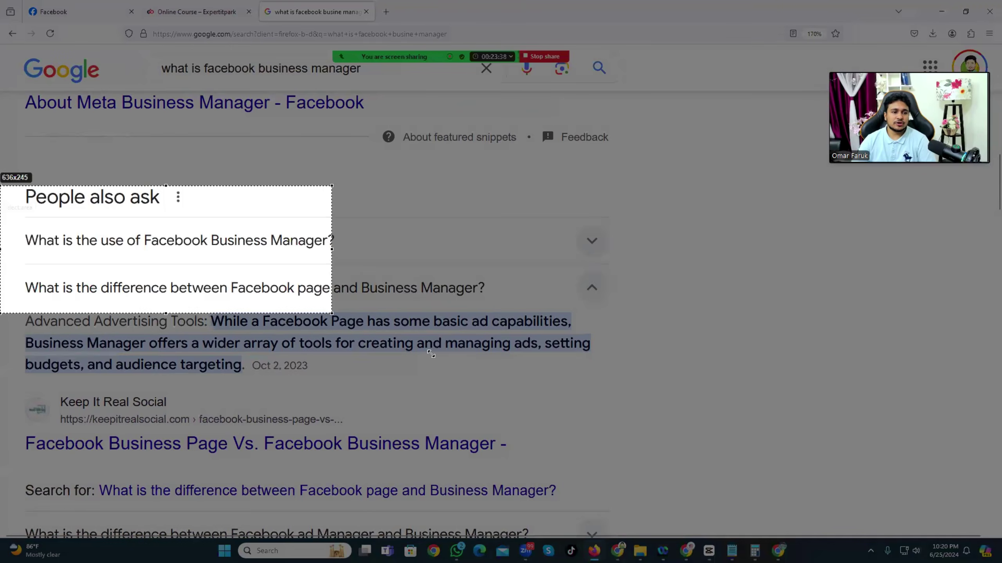
left_click_drag(430, 354, 687, 395)
left_click(698, 343)
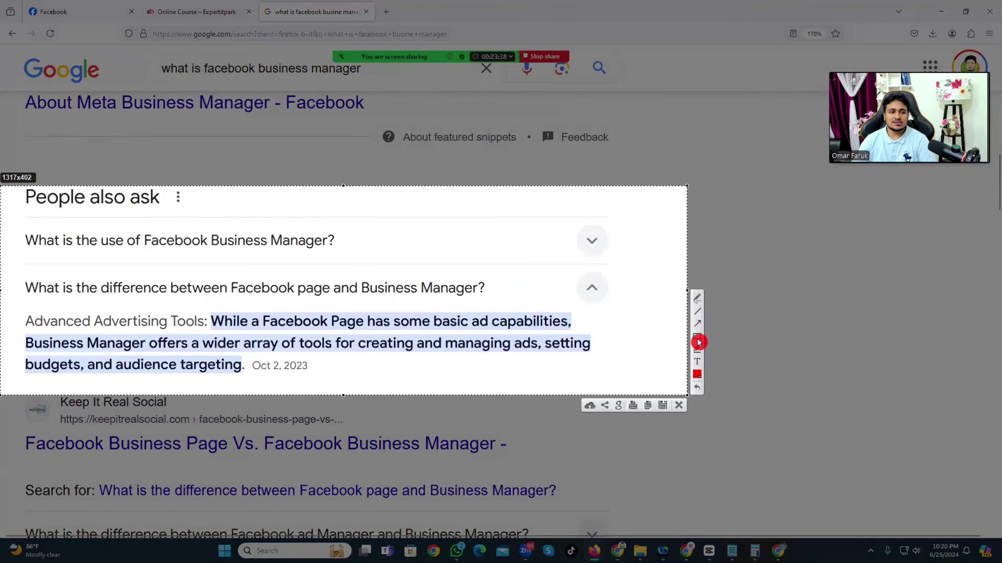
mouse_move(2, 216)
left_mouse_down()
mouse_move(223, 302)
mouse_move(680, 417)
left_mouse_up()
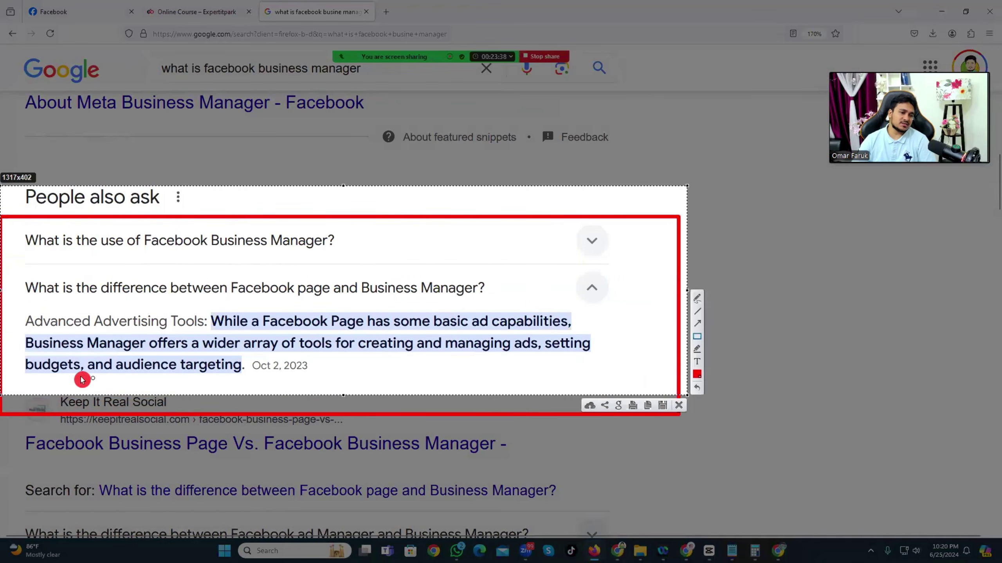
mouse_move(3, 264)
left_mouse_down()
mouse_move(226, 312)
mouse_move(514, 304)
left_mouse_up()
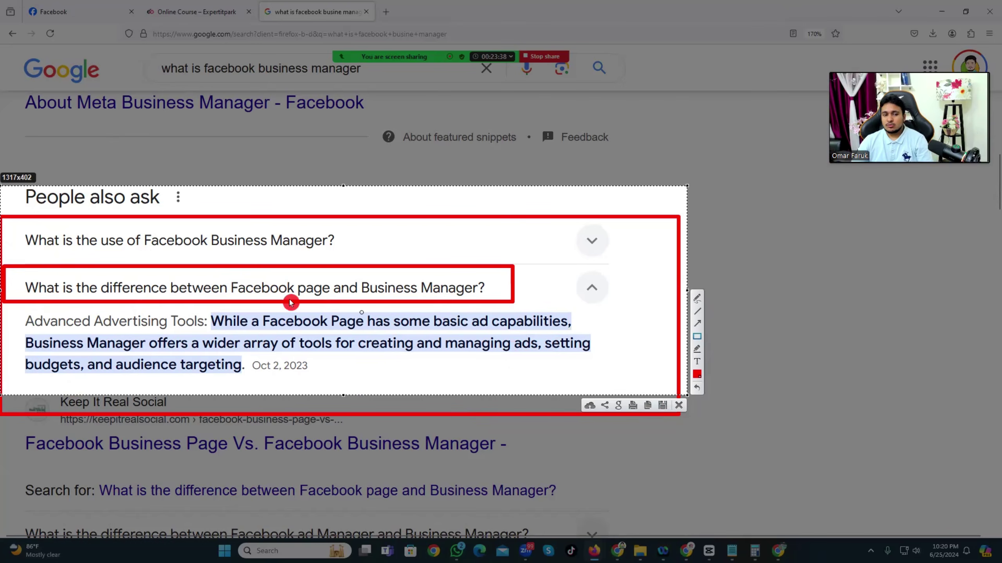
Close the annotated capture and page through the Zoom participant gallery.
left_click(681, 409)
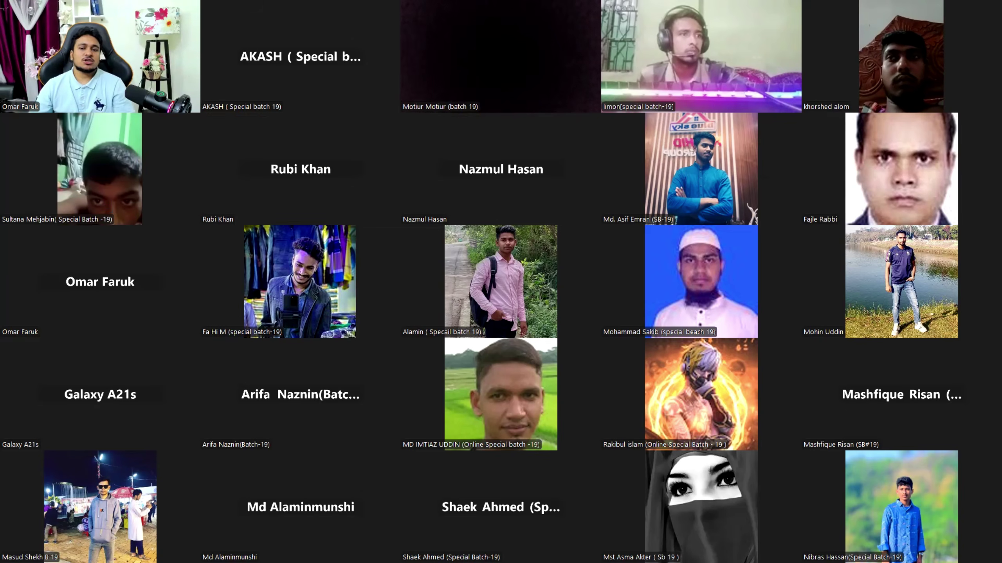
key("Page_Down")
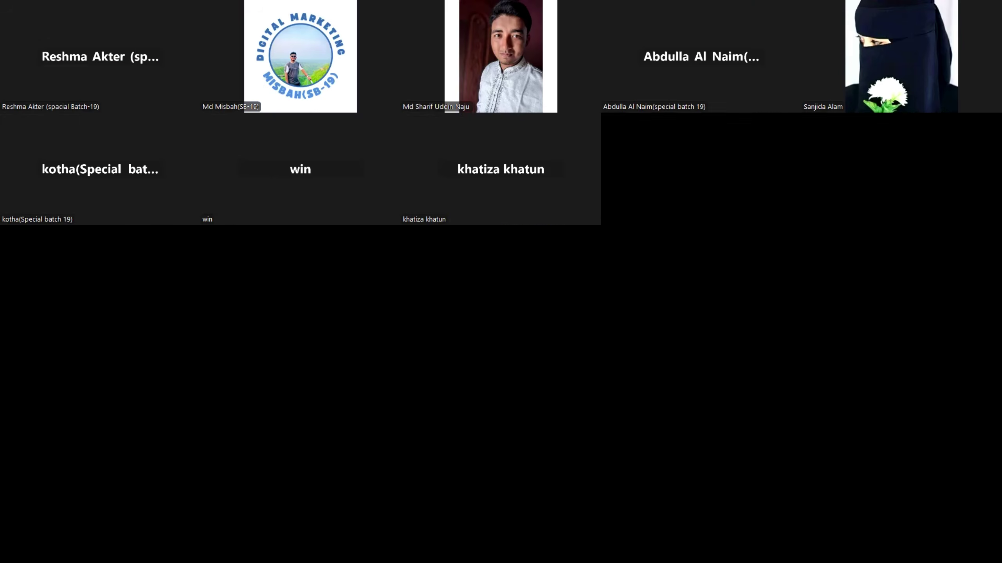
key("Page_Up")
key("Page_Up")
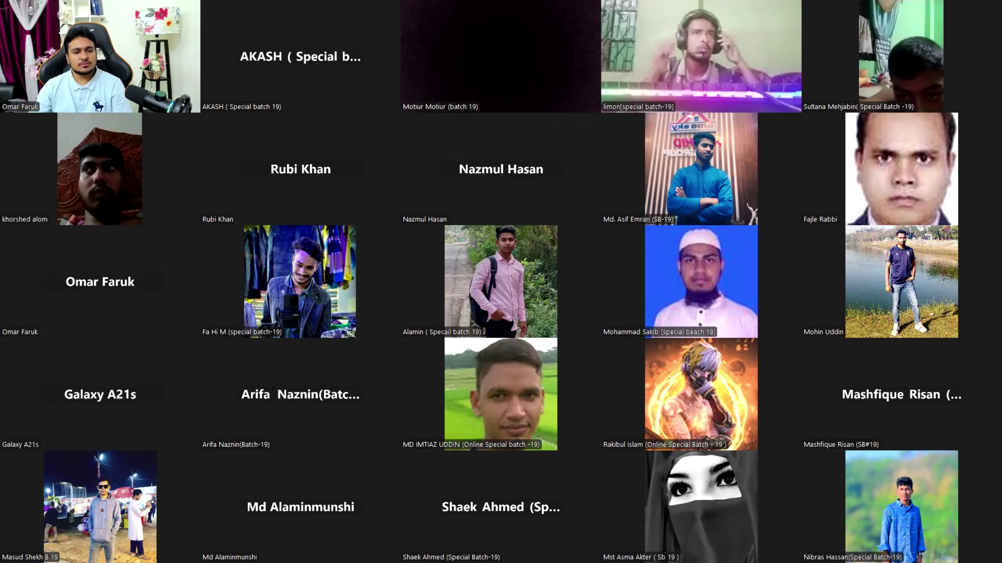
key("Page_Down")
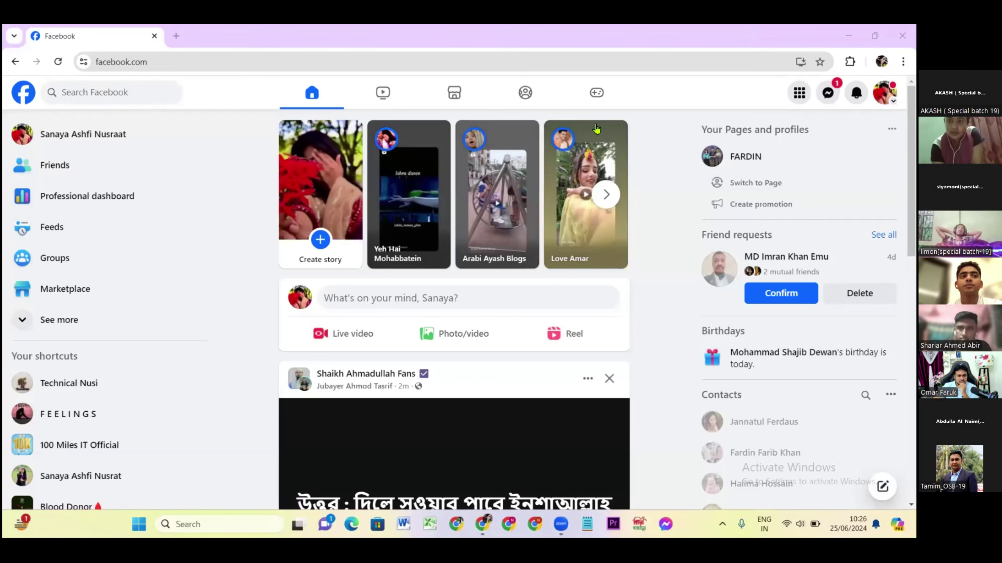
Drag the floating meeting bar aside to clear the shared Facebook feed.
left_click_drag(704, 65, 702, 51)
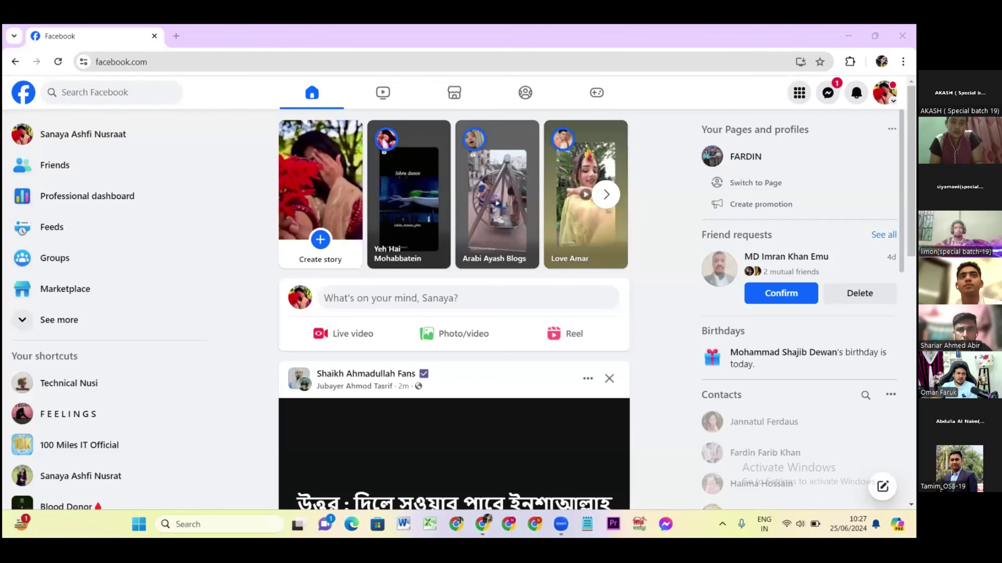
Open Gmail in a new tab by searching 'gmail' from the address bar.
left_click(175, 37)
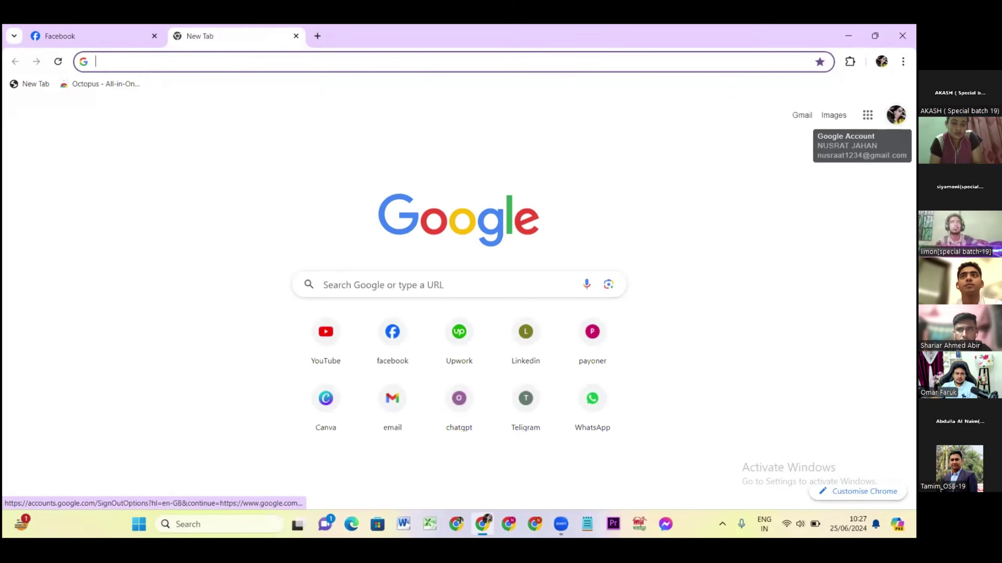
left_click(101, 62)
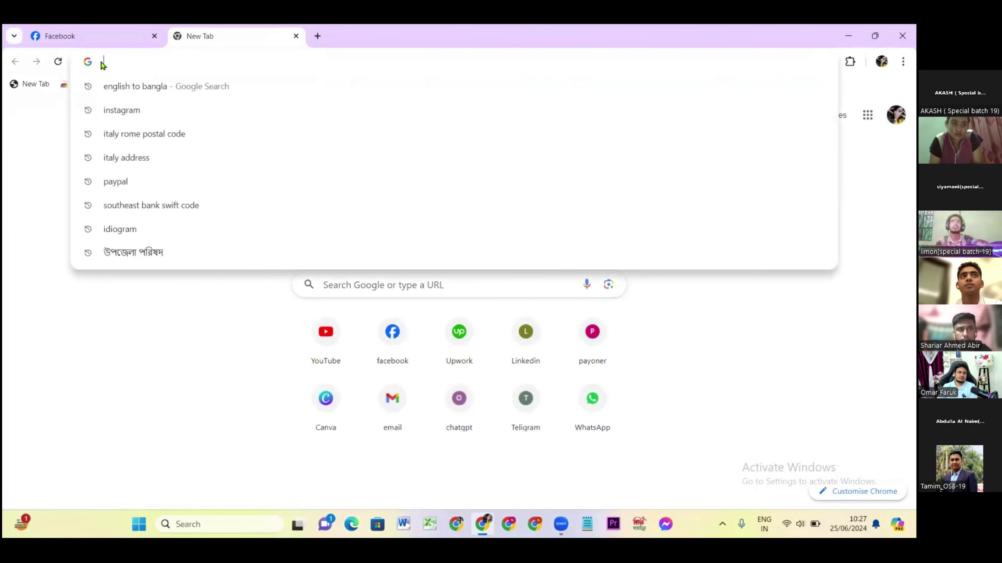
type("g")
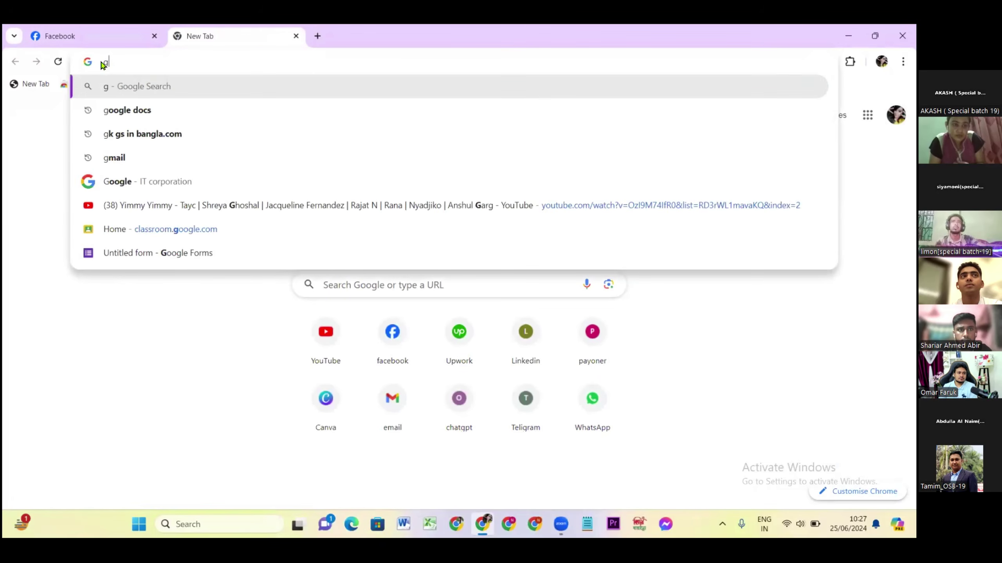
type("mail")
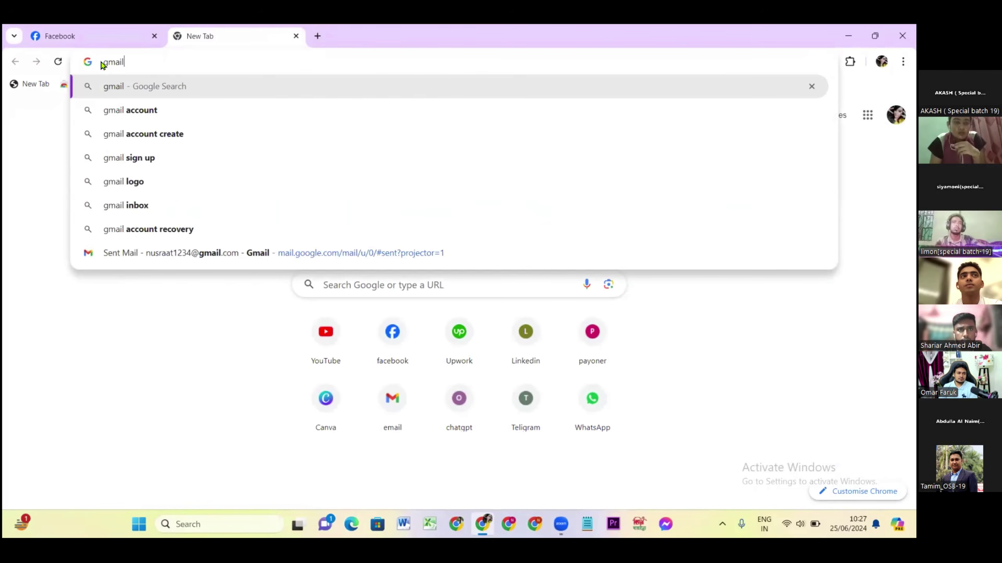
key("Return")
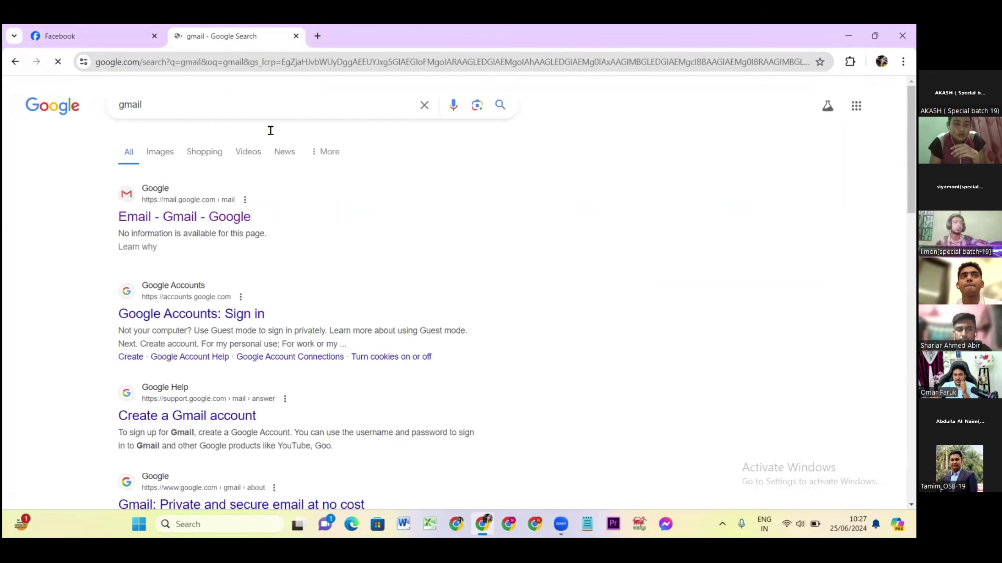
left_click(151, 221)
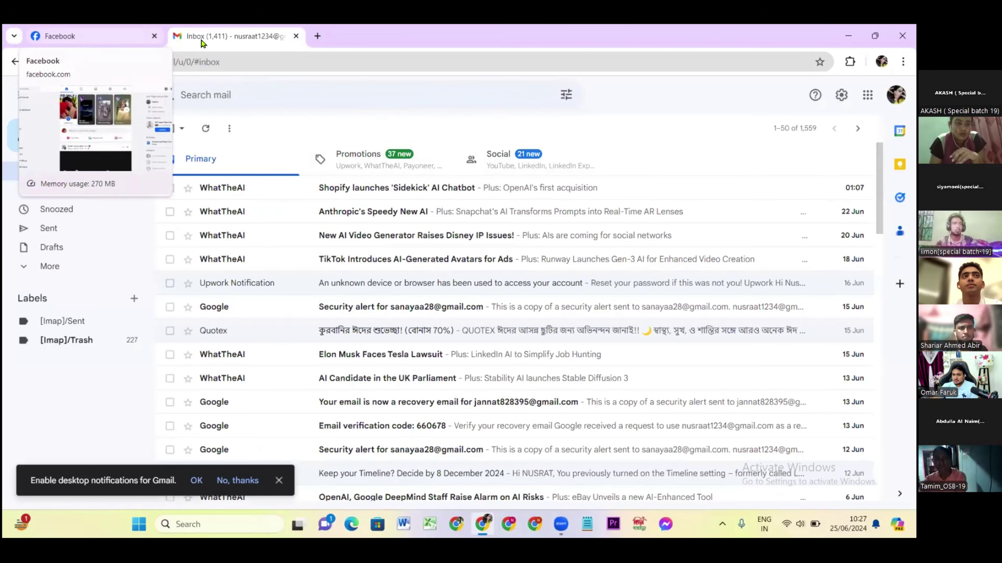
Glance at the Facebook tab, return to the Gmail inbox, and open another blank tab.
key("ctrl+Tab")
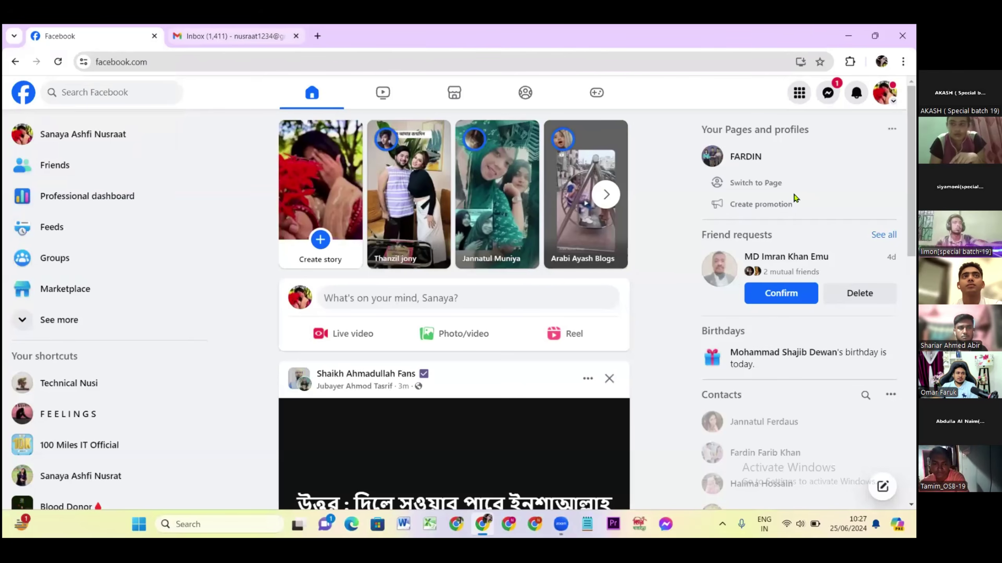
left_click(245, 42)
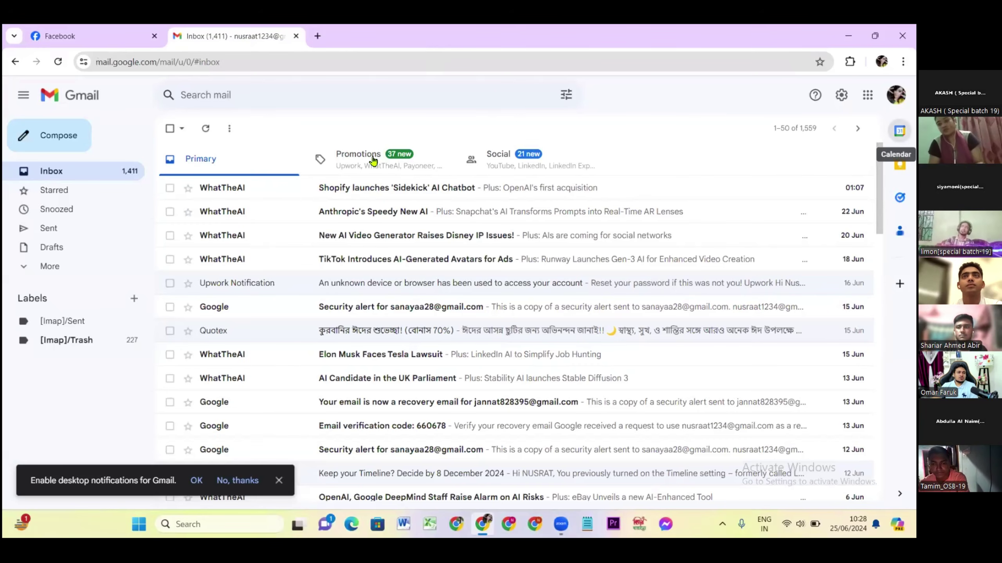
left_click(317, 36)
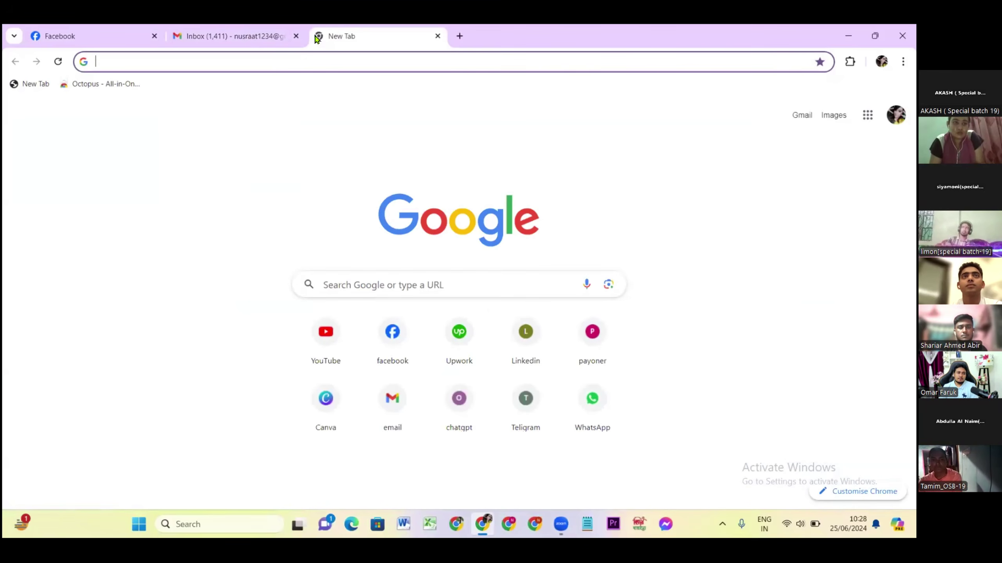
Load business.facebook.com/overview in the new tab, fixing the 'facebok' typo.
type("business")
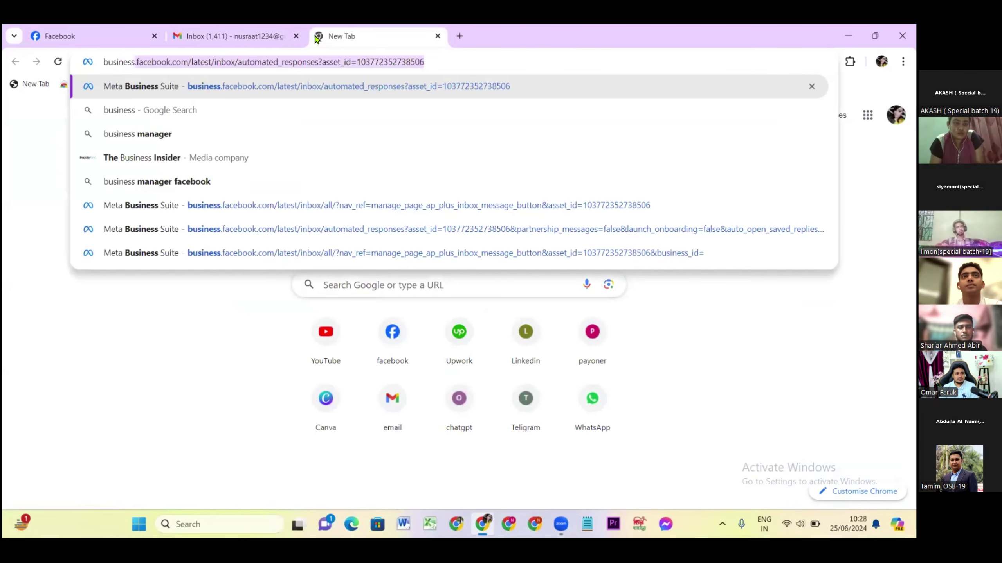
type(".faceb")
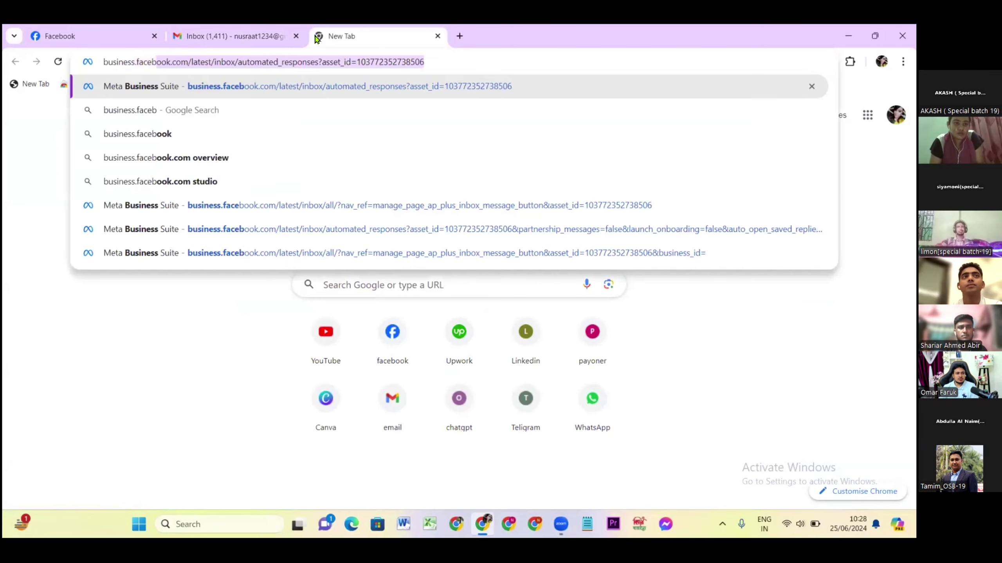
type("ok")
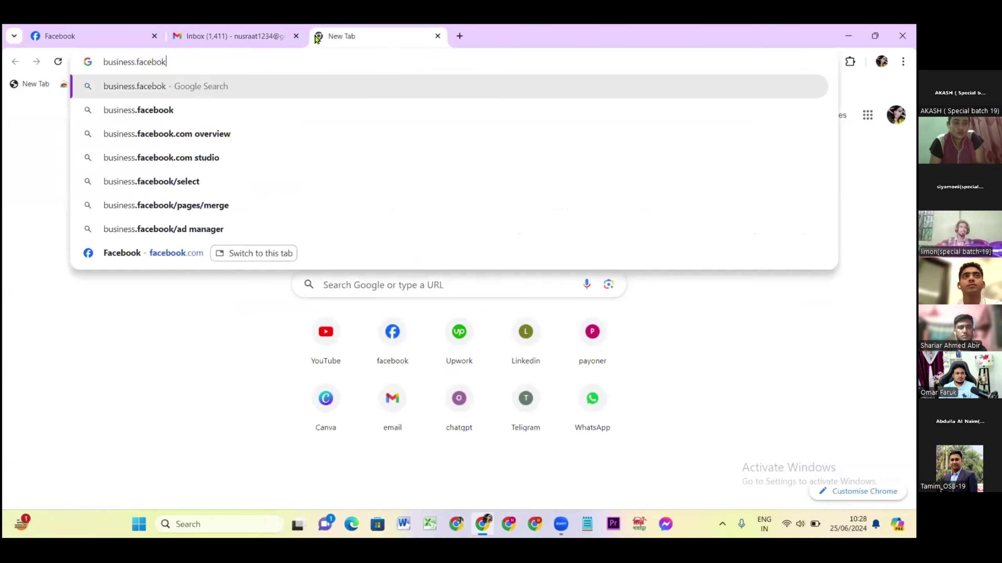
key("BackSpace")
type("ok")
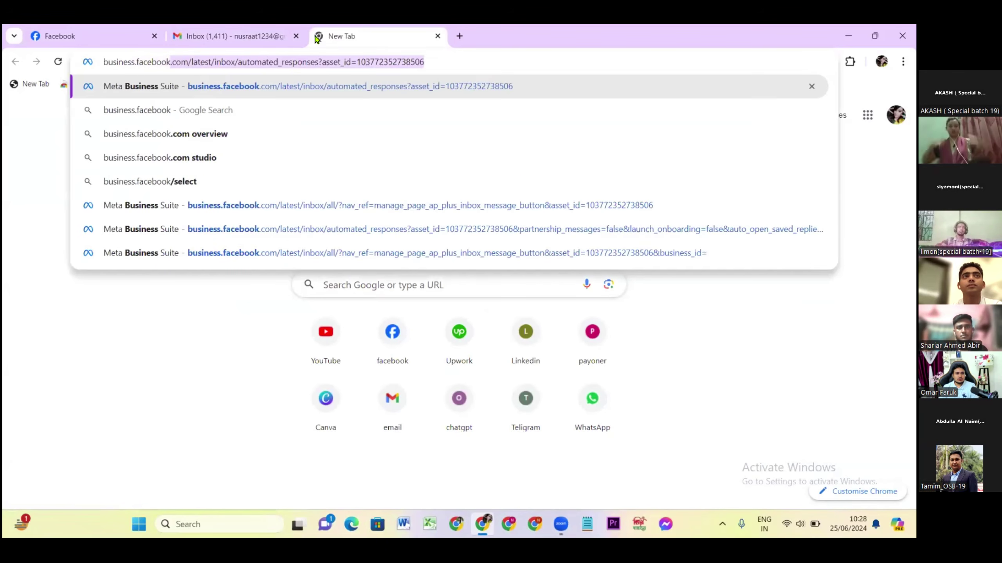
type(".com")
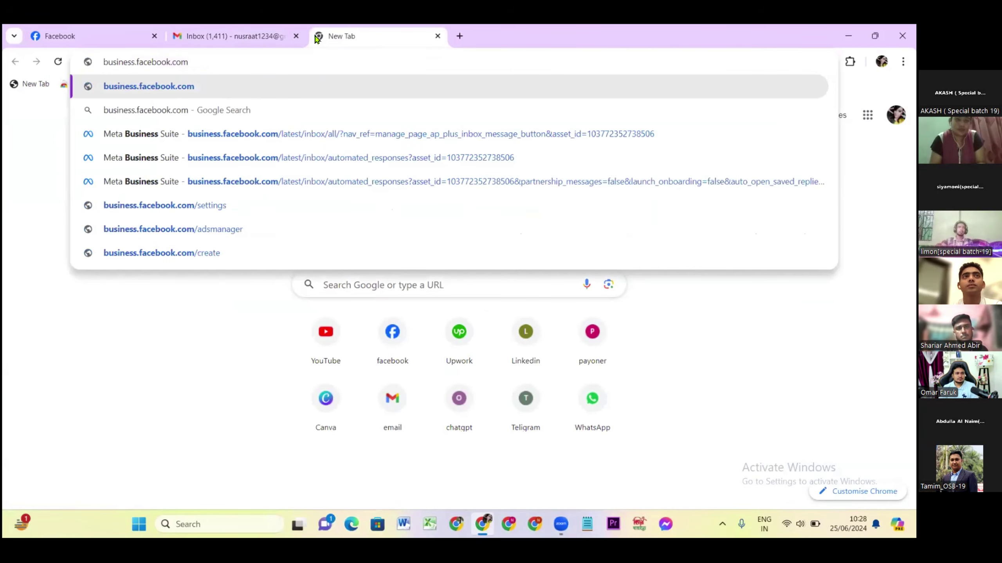
type("/")
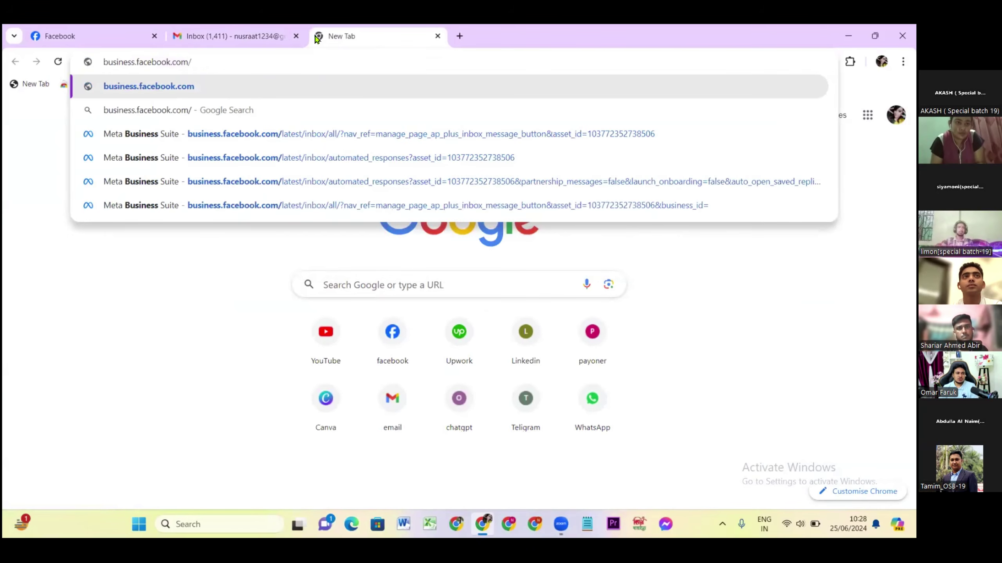
type("overvi")
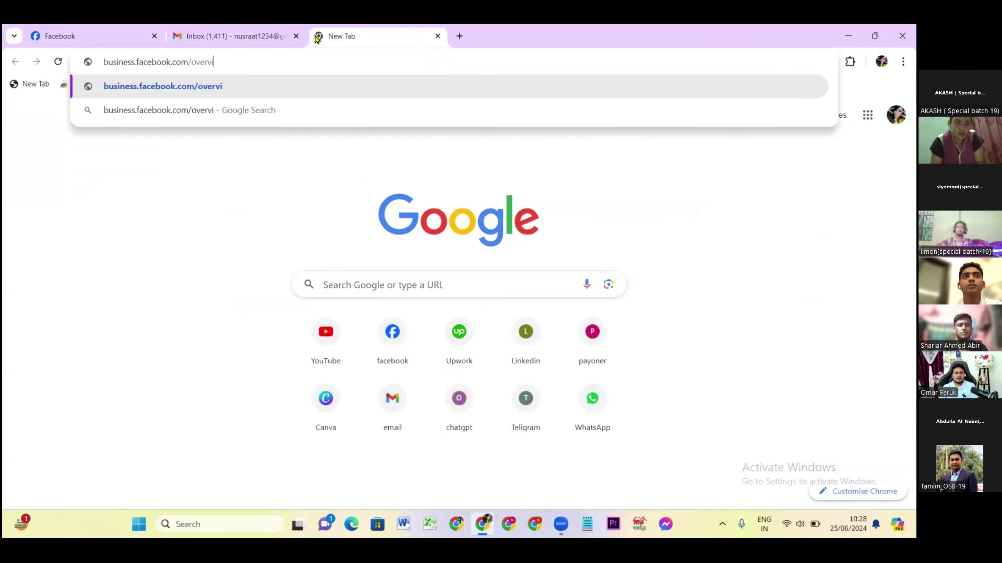
type("ew")
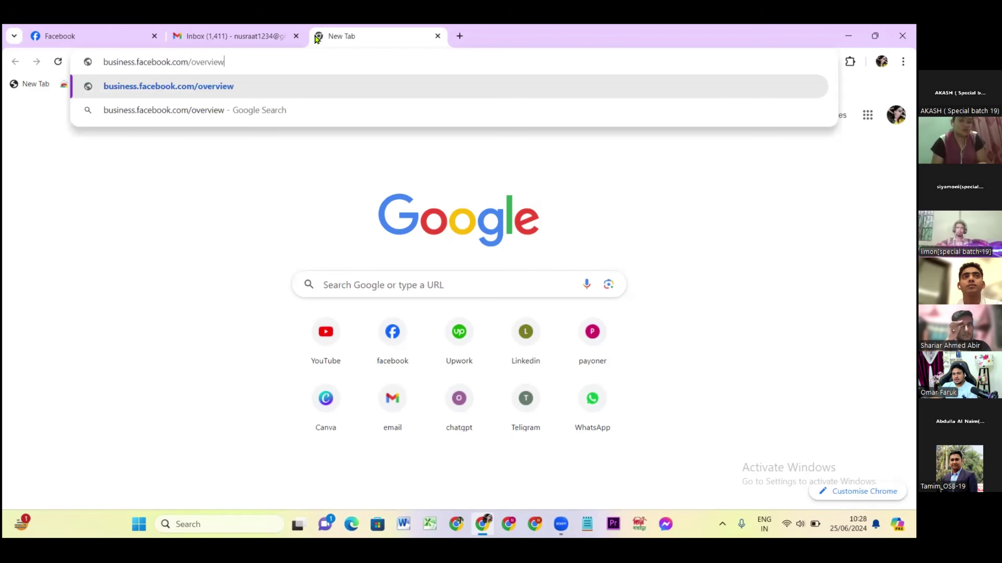
key("Return")
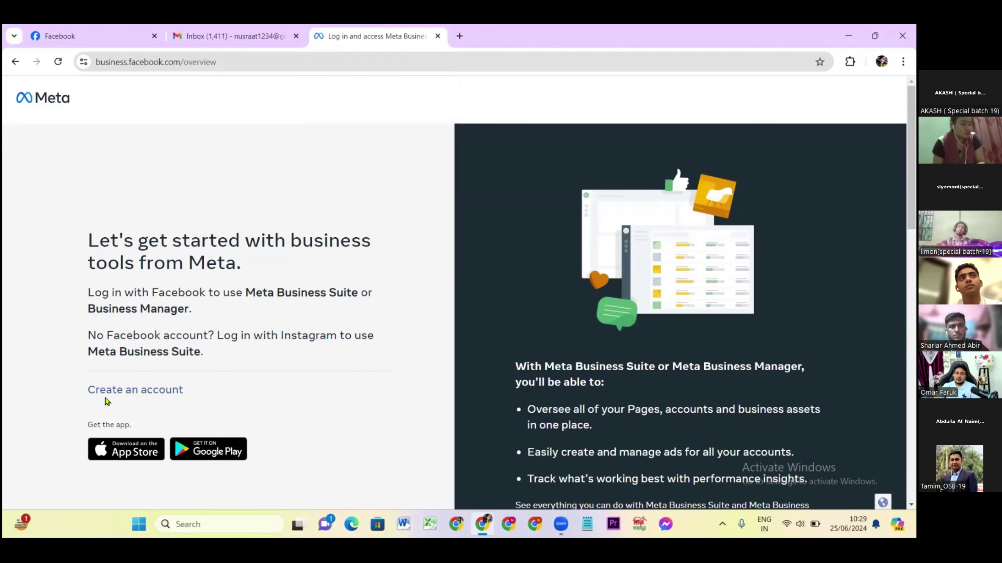
Choose 'Create an account' to start a business portfolio and move to the business name field.
left_click(133, 393)
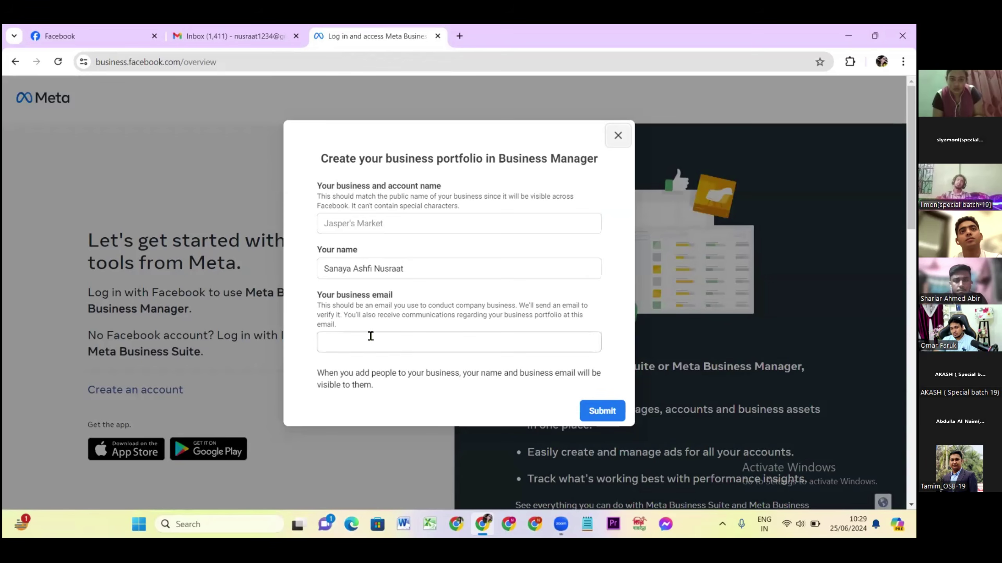
key("Tab")
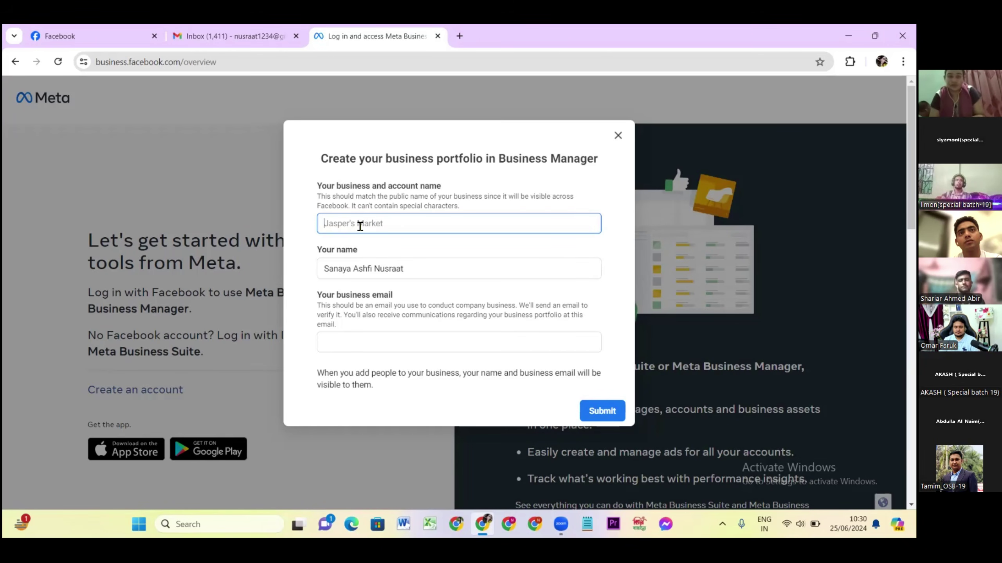
Enter 'Digital Shop' as the business and account name.
type("D")
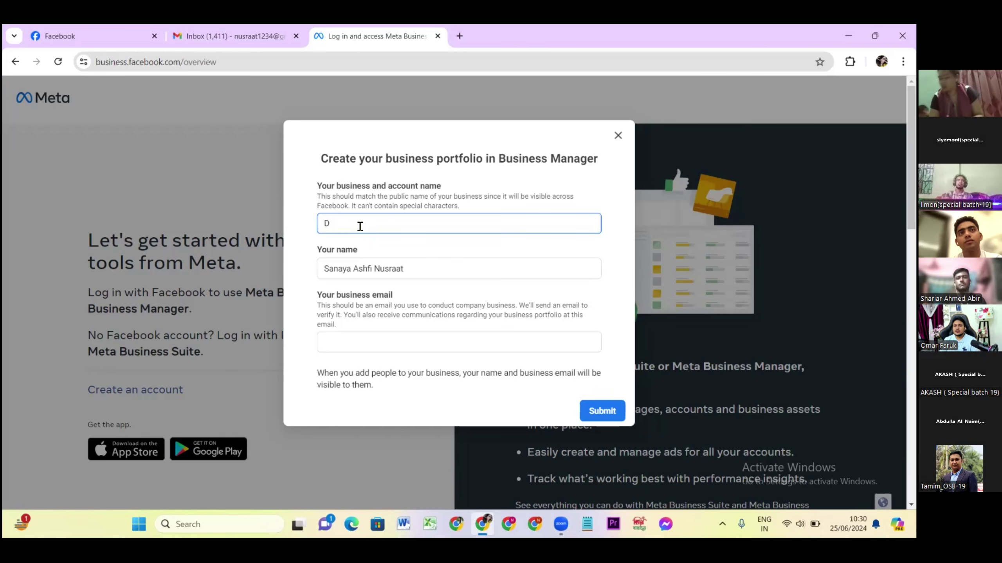
type("igital")
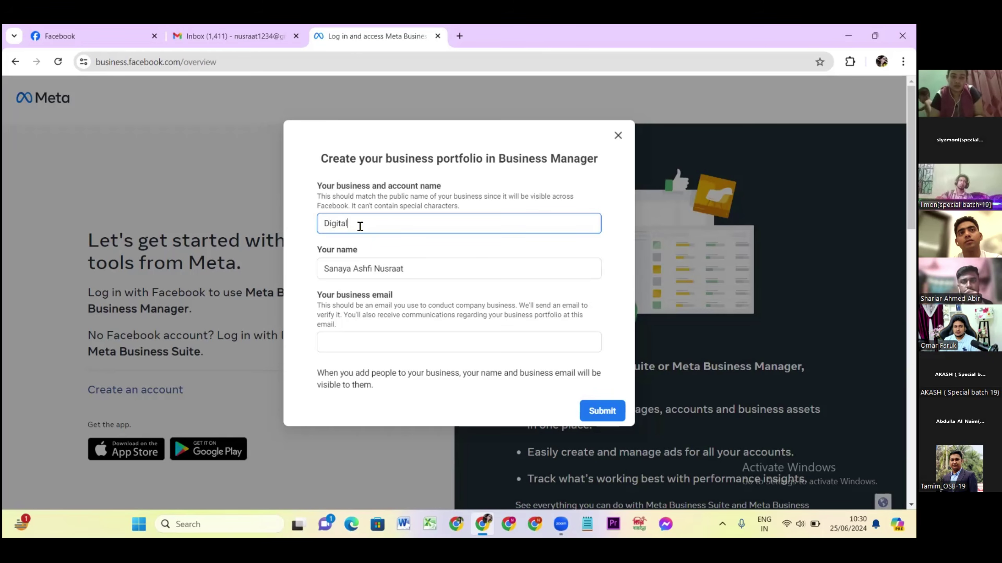
type(" S")
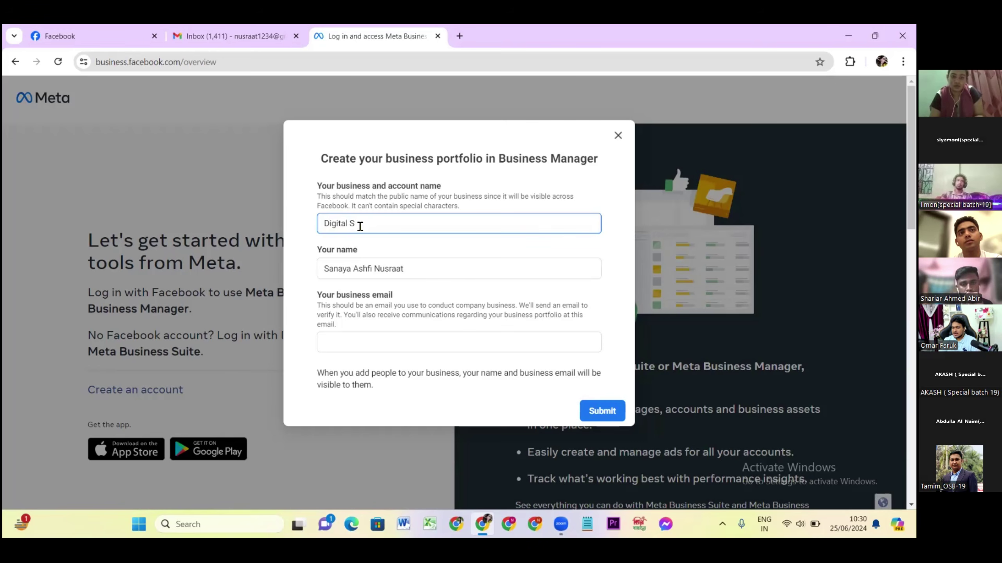
type("hop")
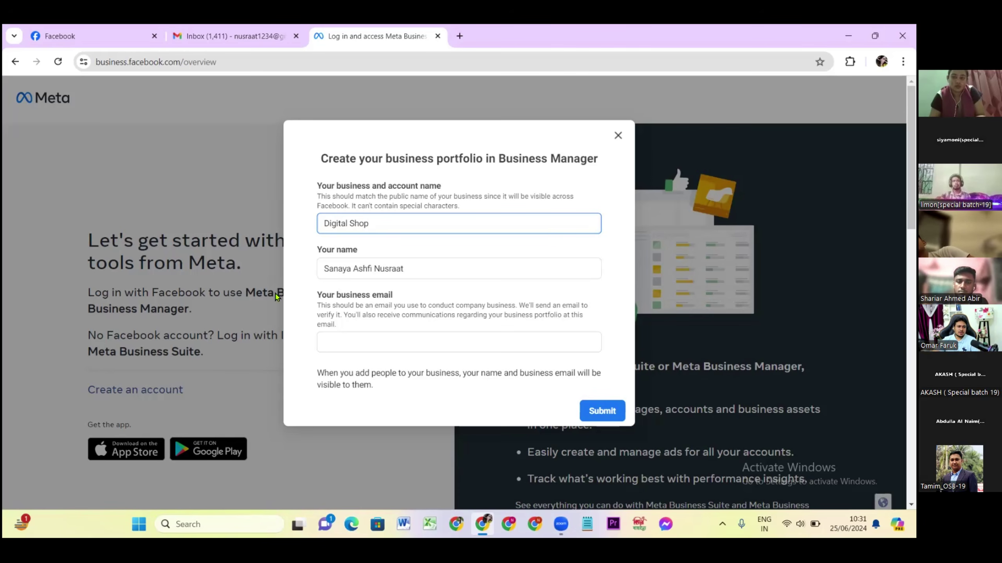
left_click(356, 268)
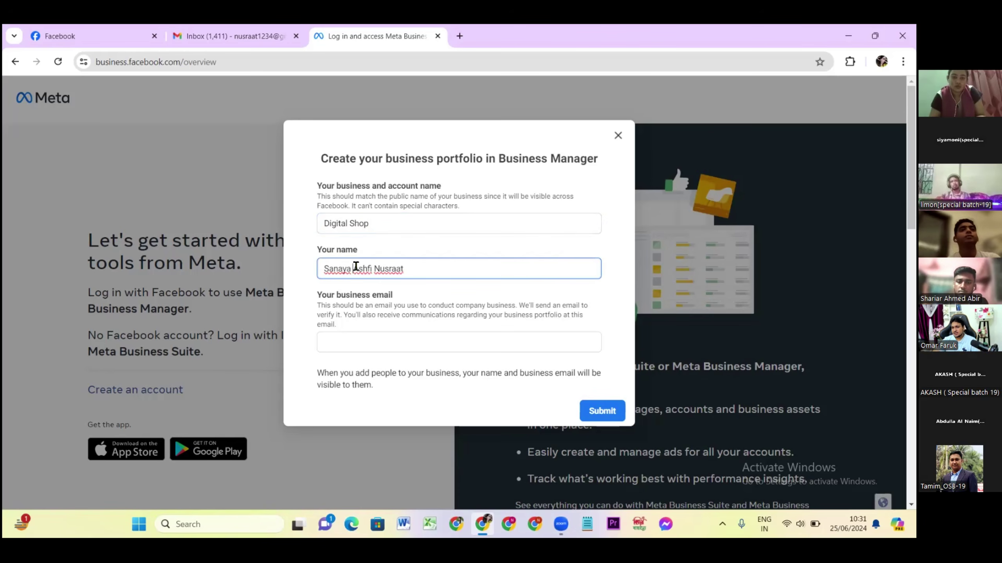
left_click(354, 342)
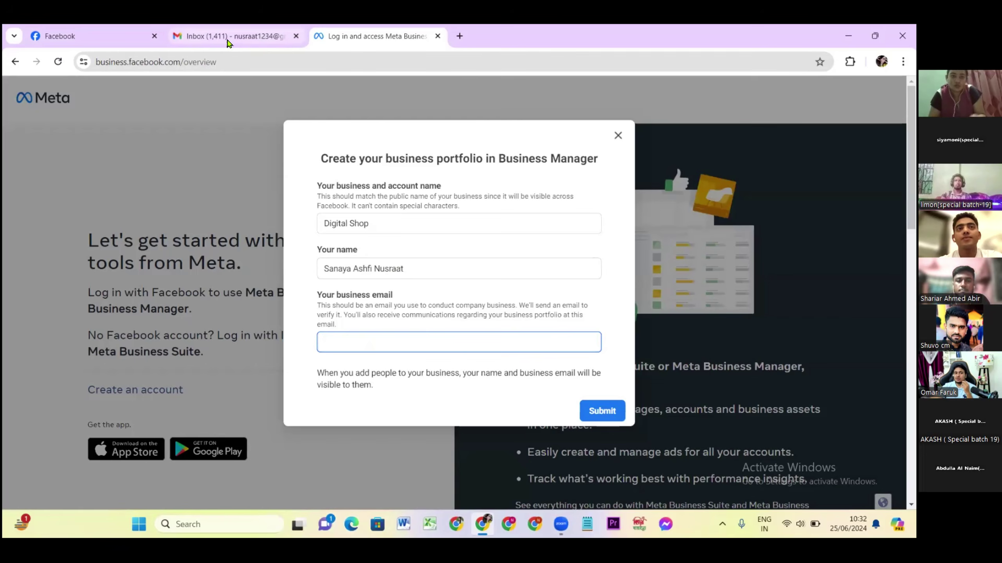
mouse_move(228, 42)
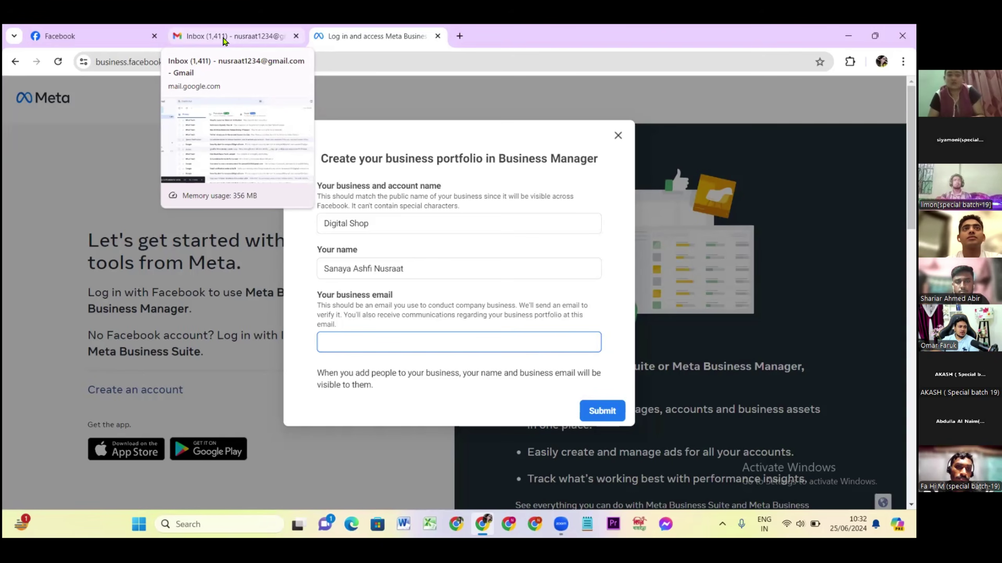
In Gmail, open the Google account panel and select the signed-in e-mail address.
left_click(201, 37)
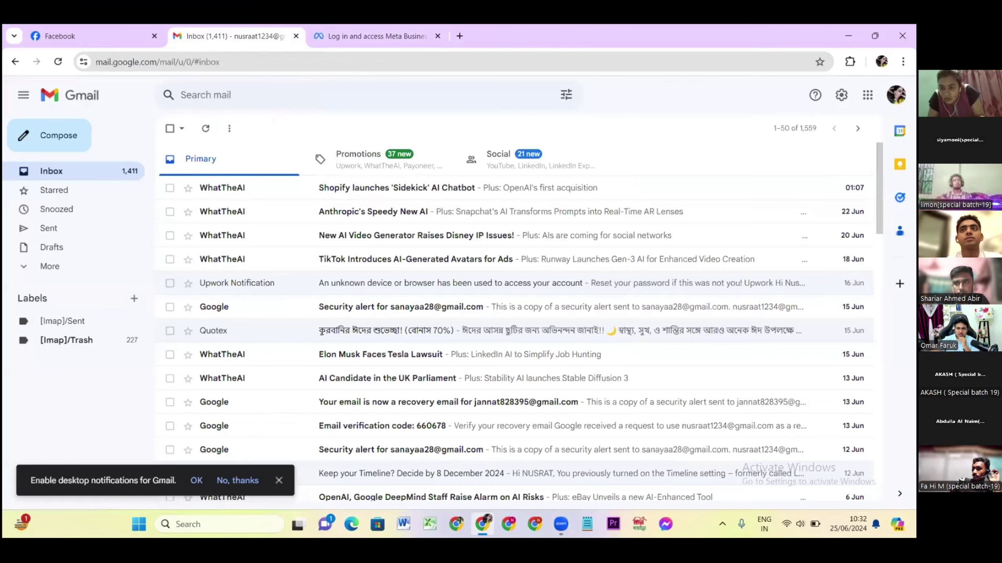
left_click(896, 95)
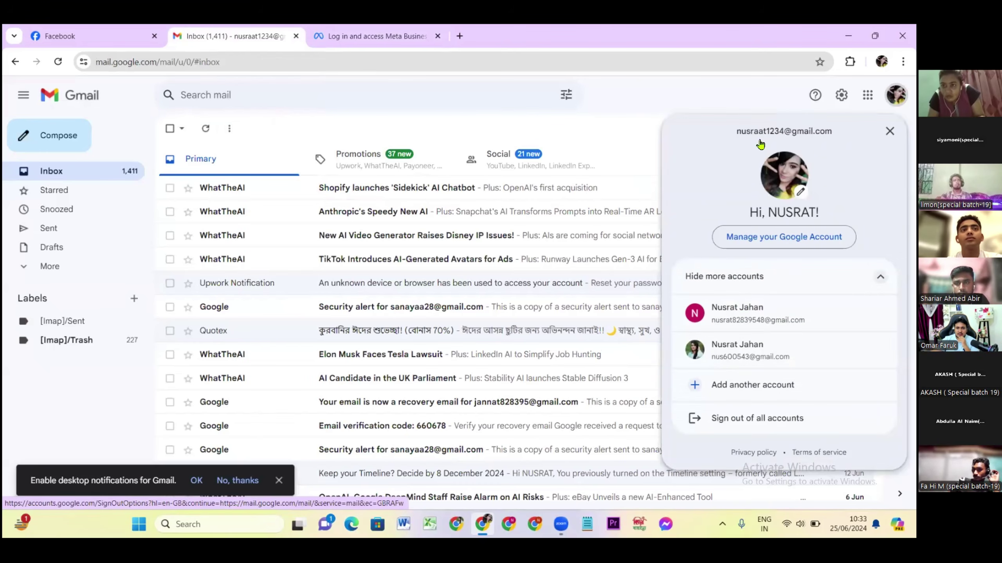
key("Escape")
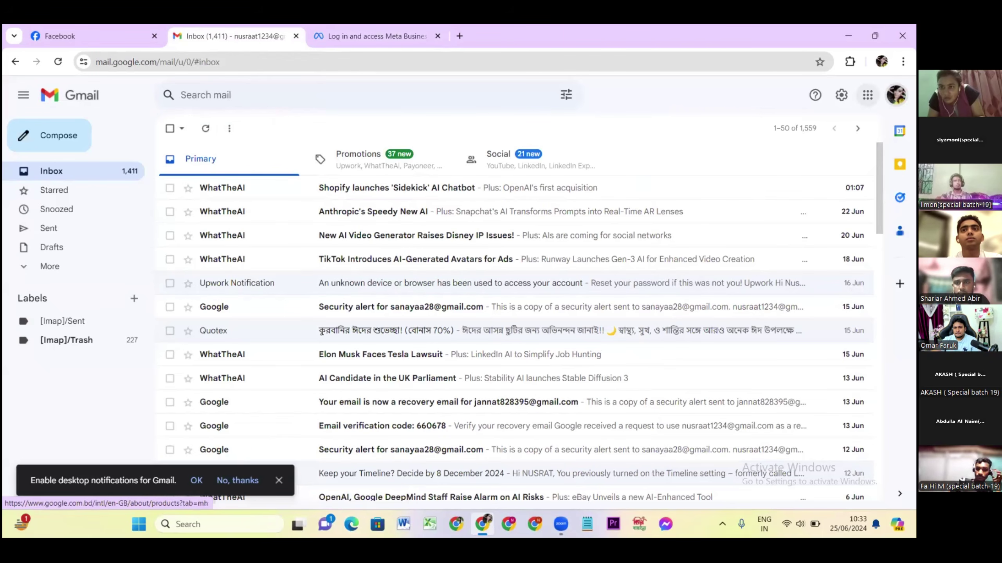
left_click(896, 95)
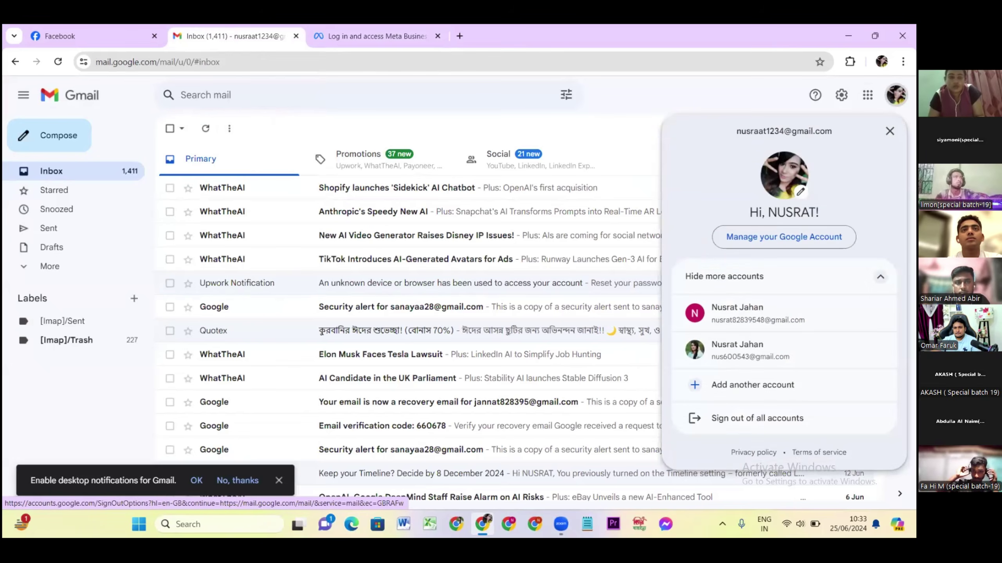
key("Escape")
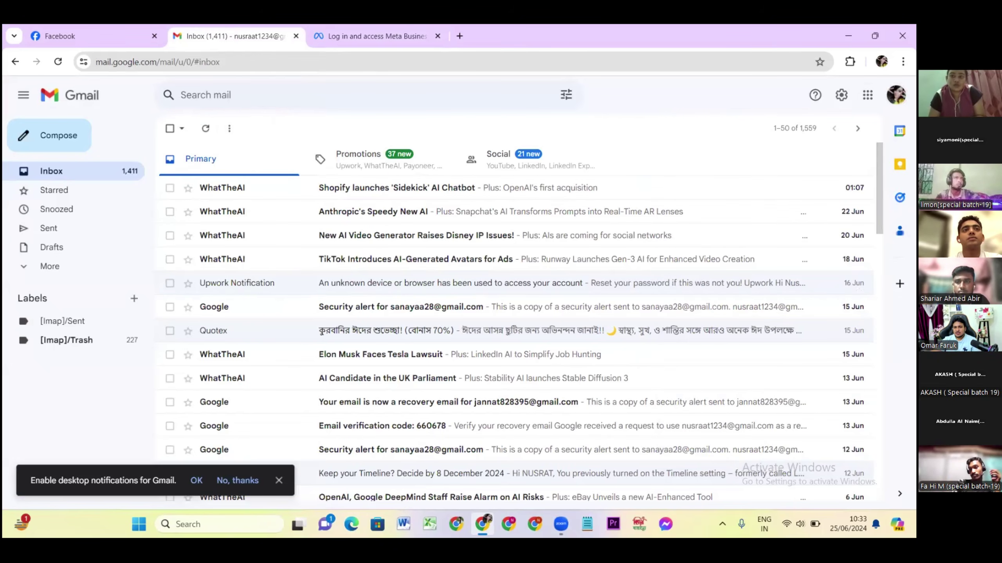
left_click(896, 94)
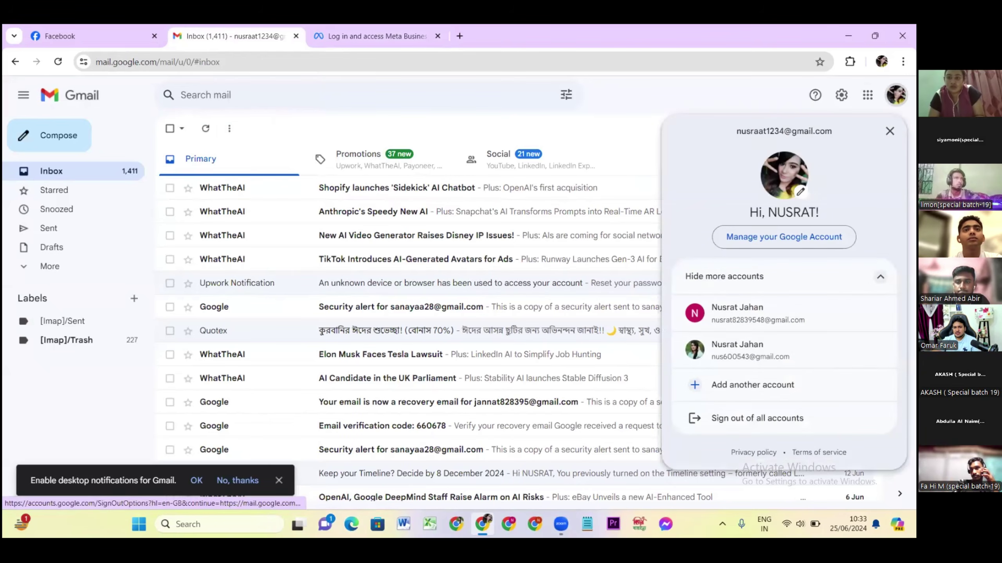
triple_click(774, 130)
key("ctrl+c")
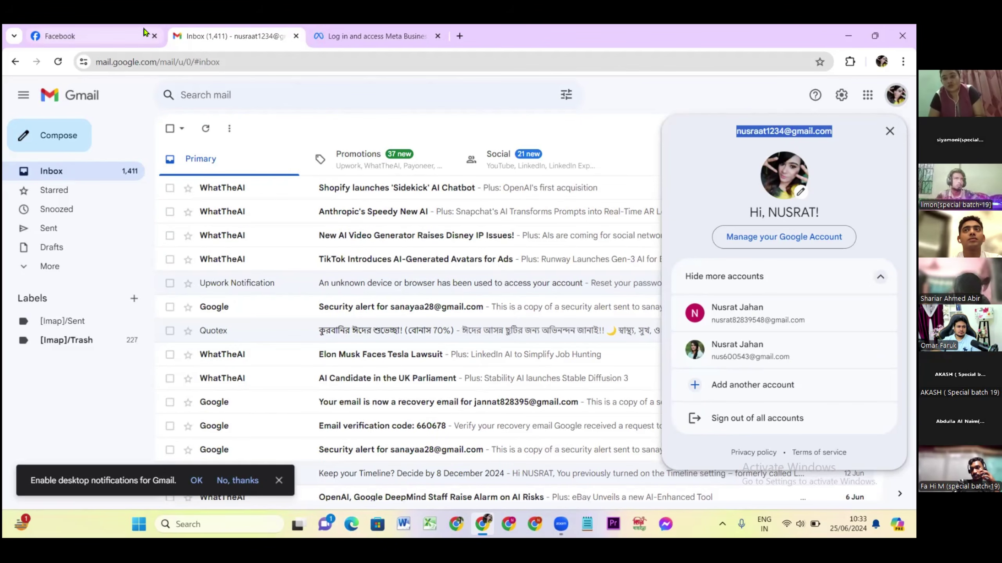
Paste the copied business email into the portfolio form and submit it.
left_click(330, 40)
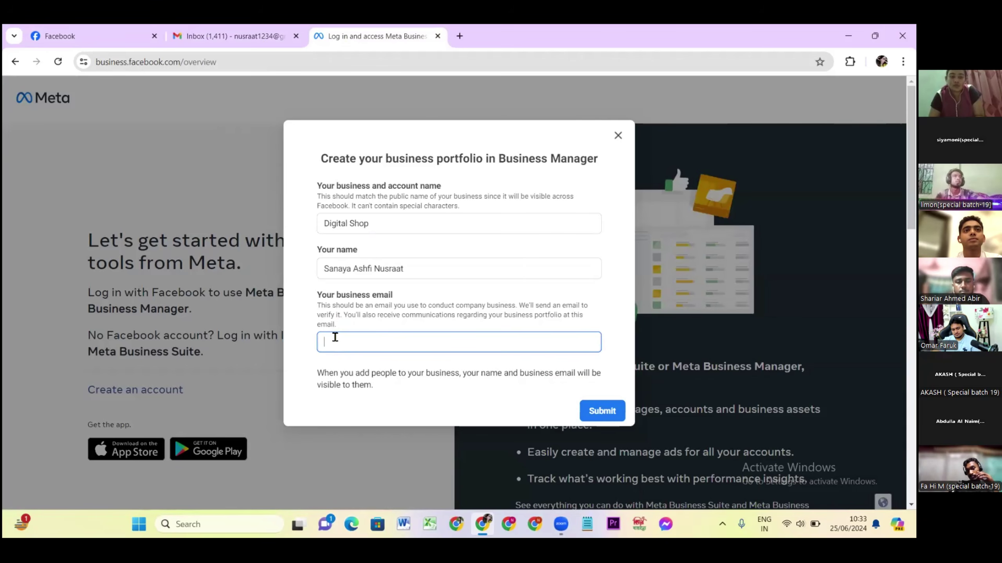
key("ctrl+v")
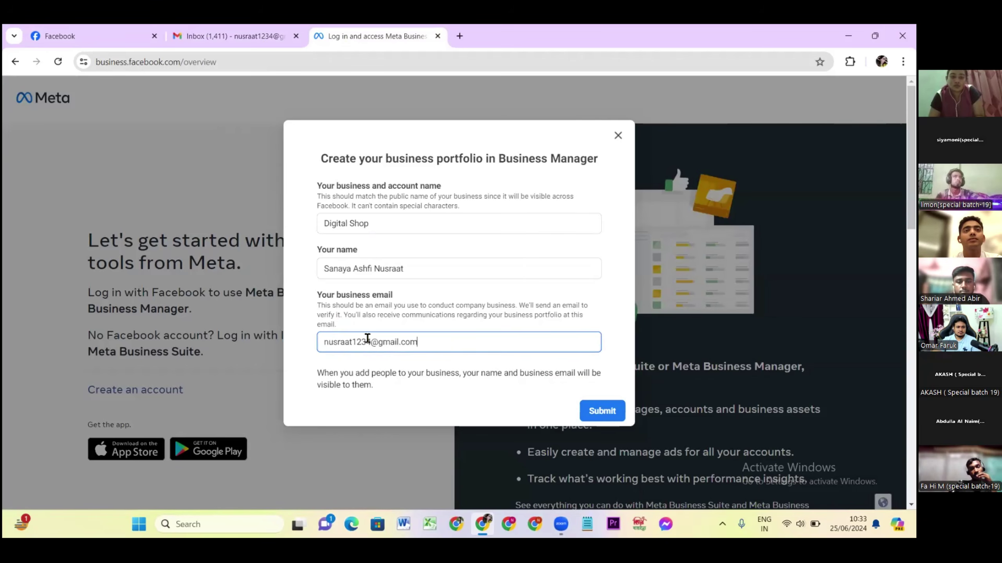
left_click(599, 419)
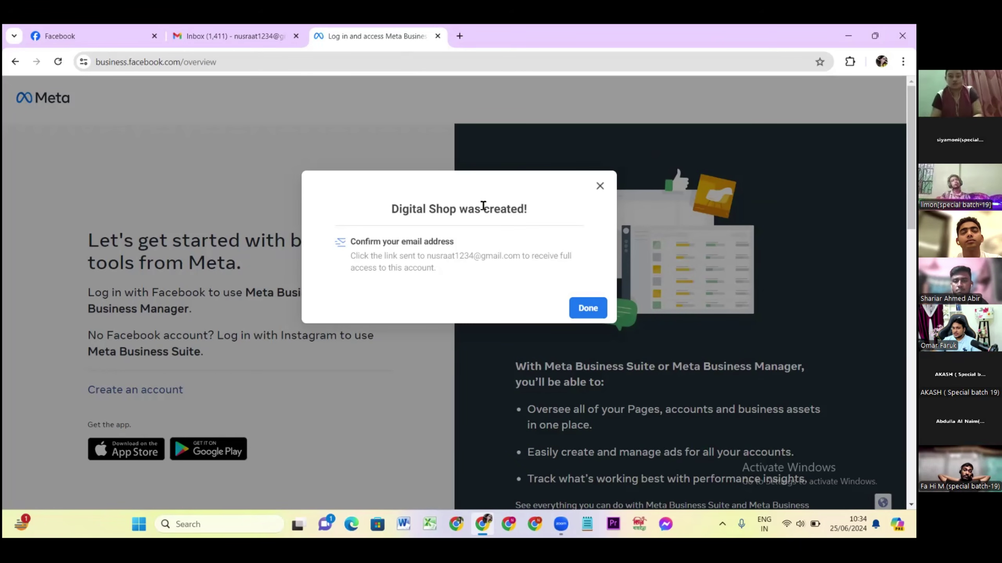
Close the Meta Business tab, refresh Gmail and view the Social category's Facebook confirmation email.
left_click(212, 36)
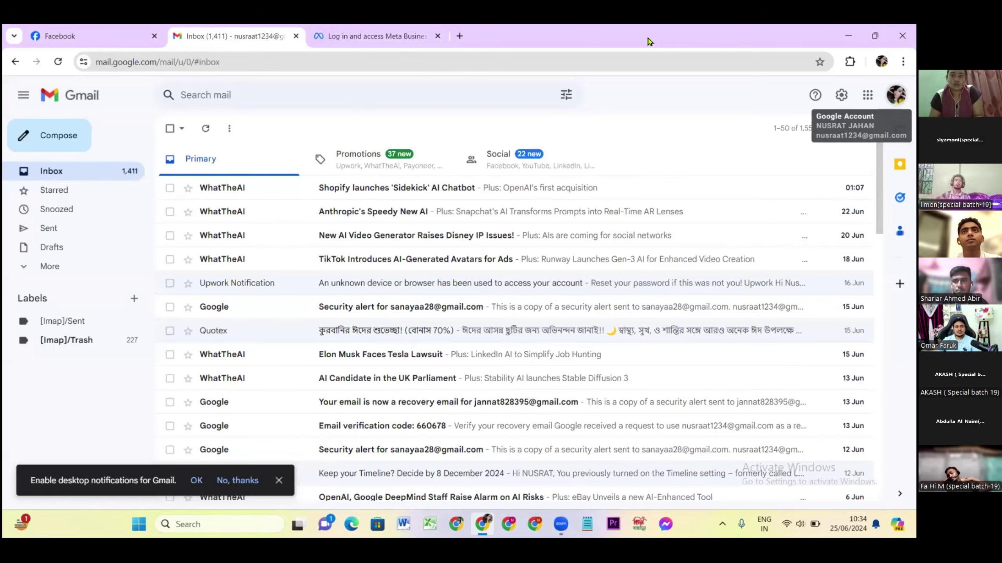
left_click(436, 39)
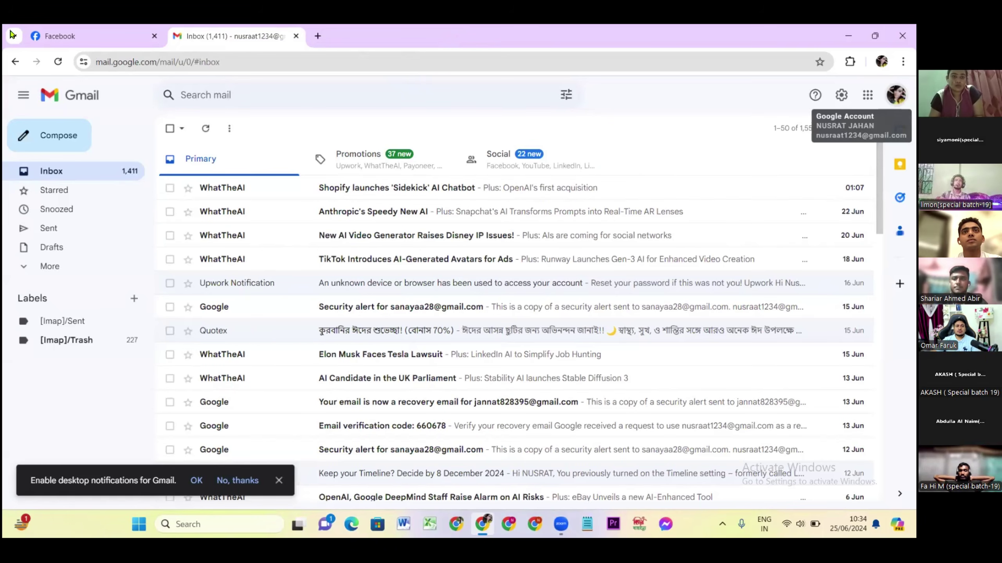
left_click(59, 62)
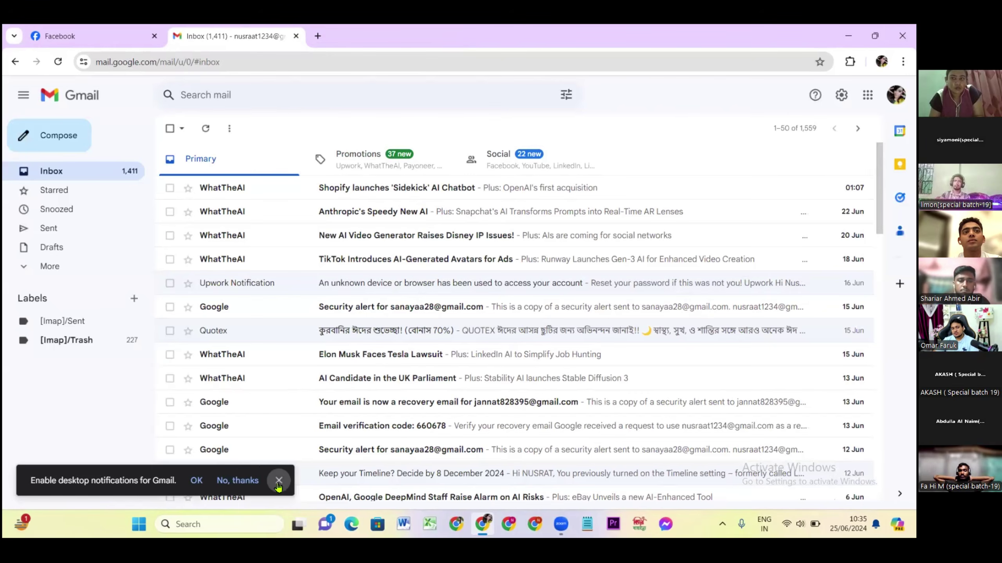
left_click(229, 481)
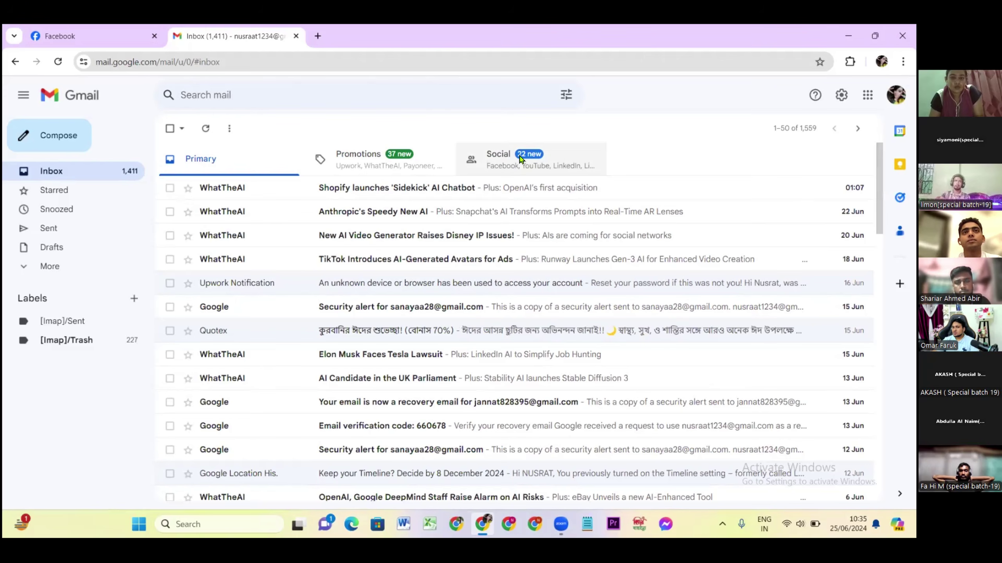
left_click(518, 159)
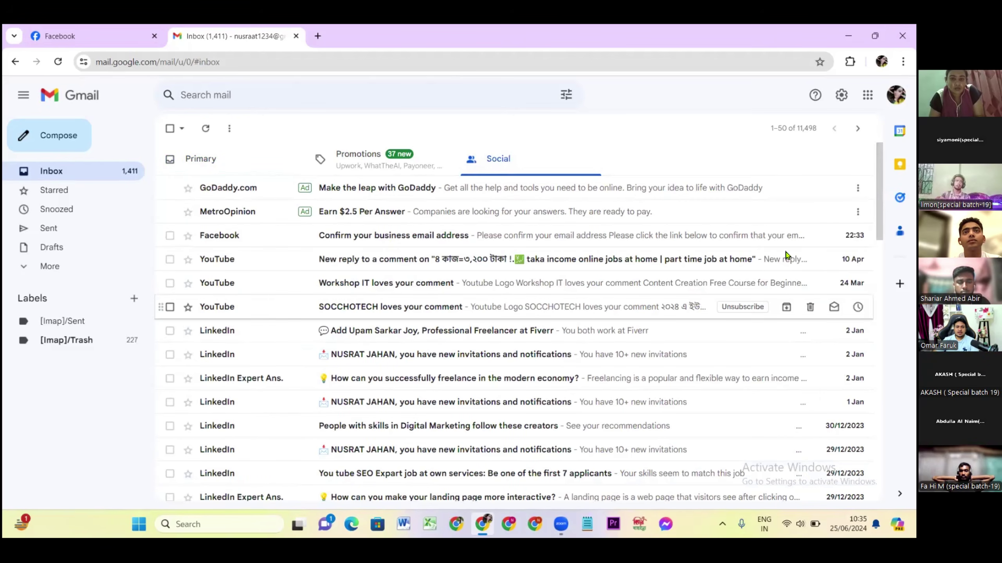
Confirm the business email from Facebook's message, then close the Gmail tab.
left_click(454, 236)
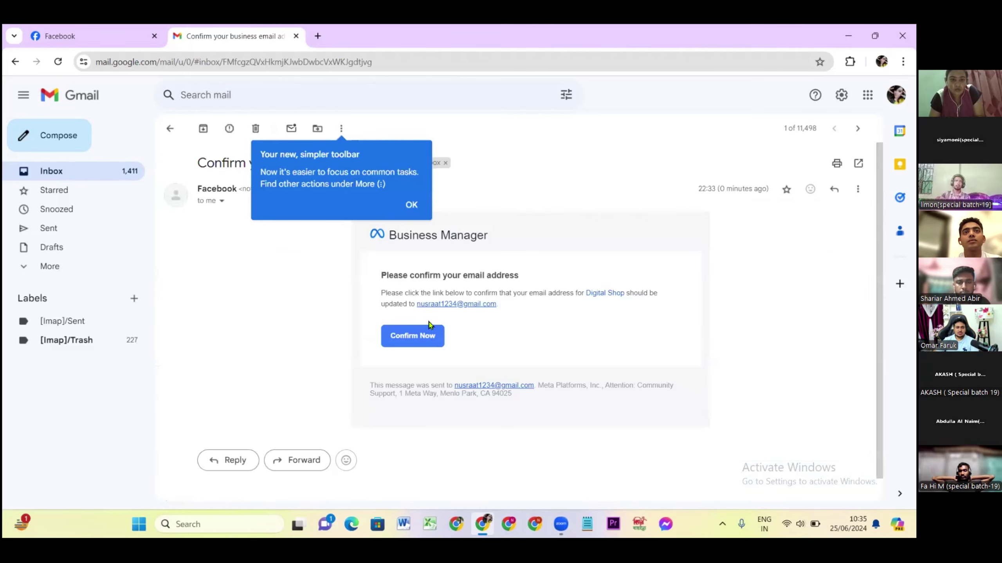
left_click(427, 259)
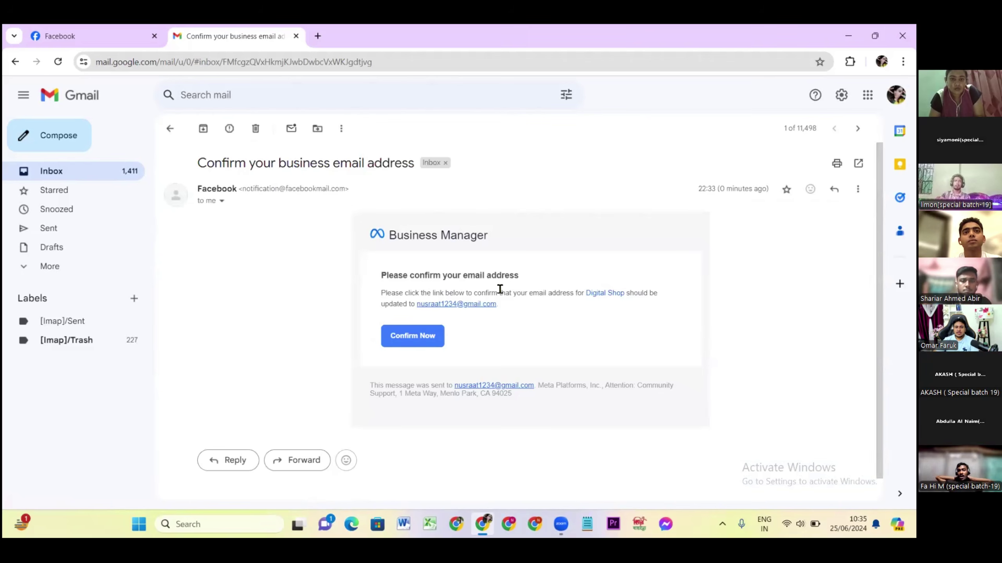
left_click(405, 337)
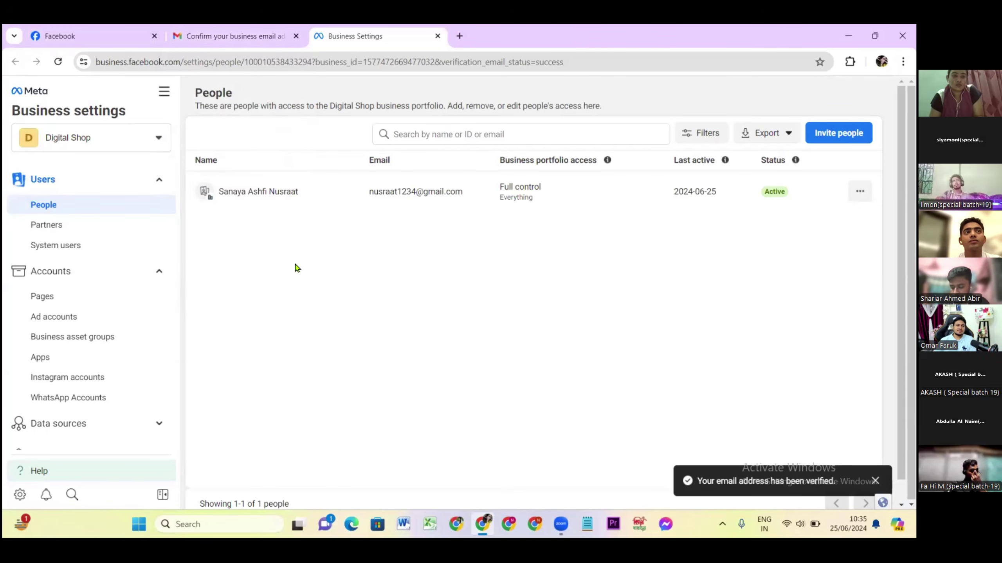
left_click(297, 36)
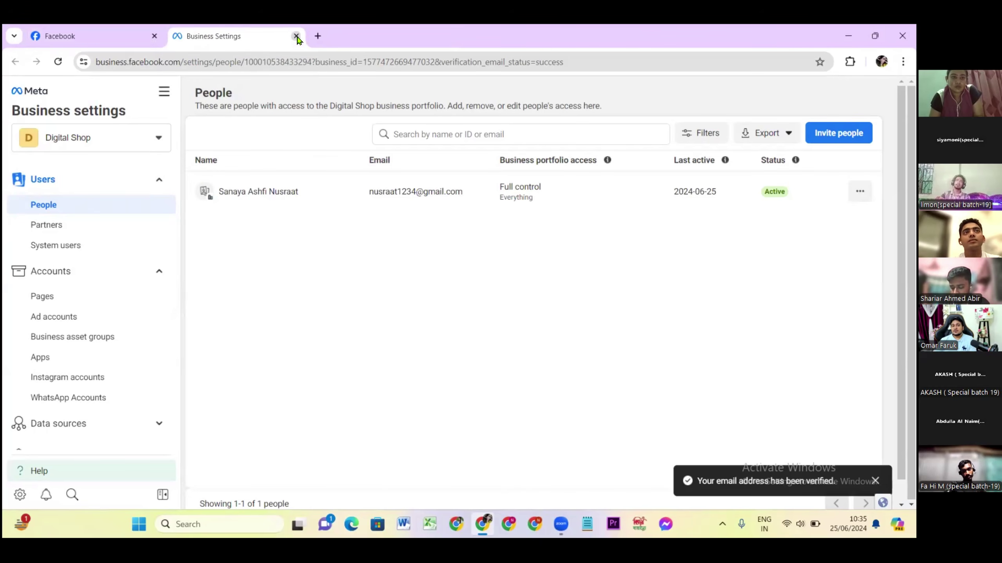
Close Business Settings and expand Facebook's sidebar shortcuts to show Ad Center and Ads Manager.
left_click(296, 37)
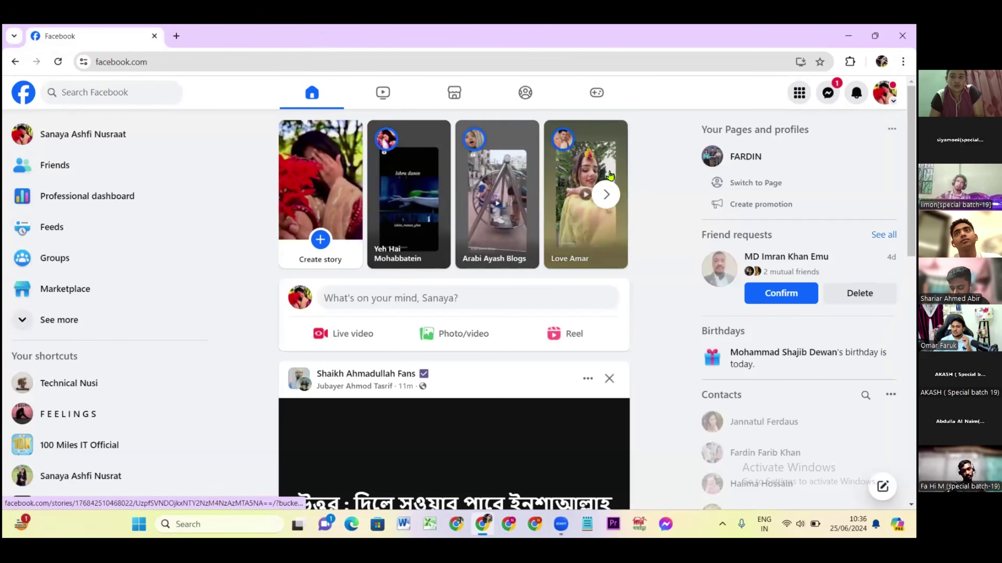
scroll(631, 204, "down", 2)
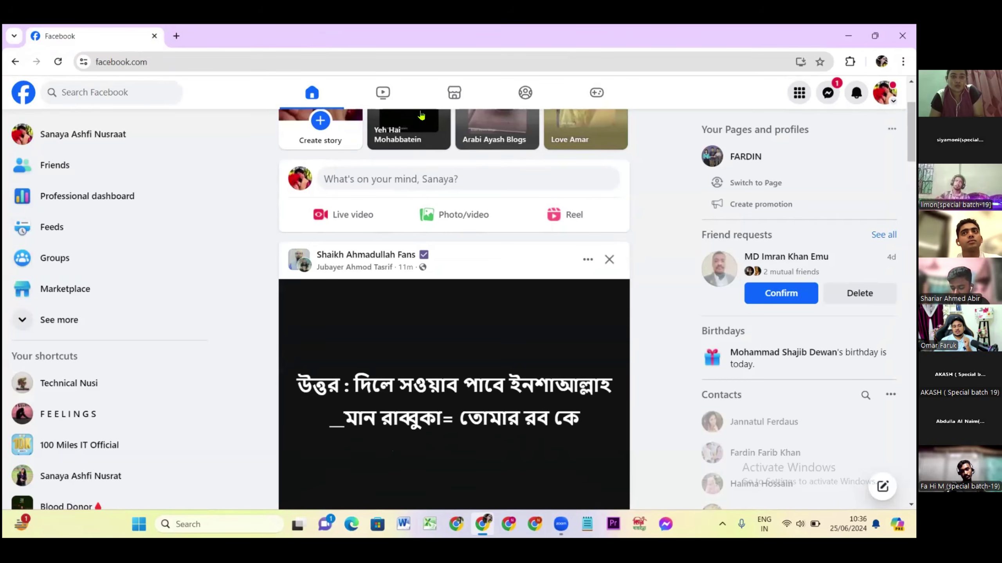
left_click(24, 323)
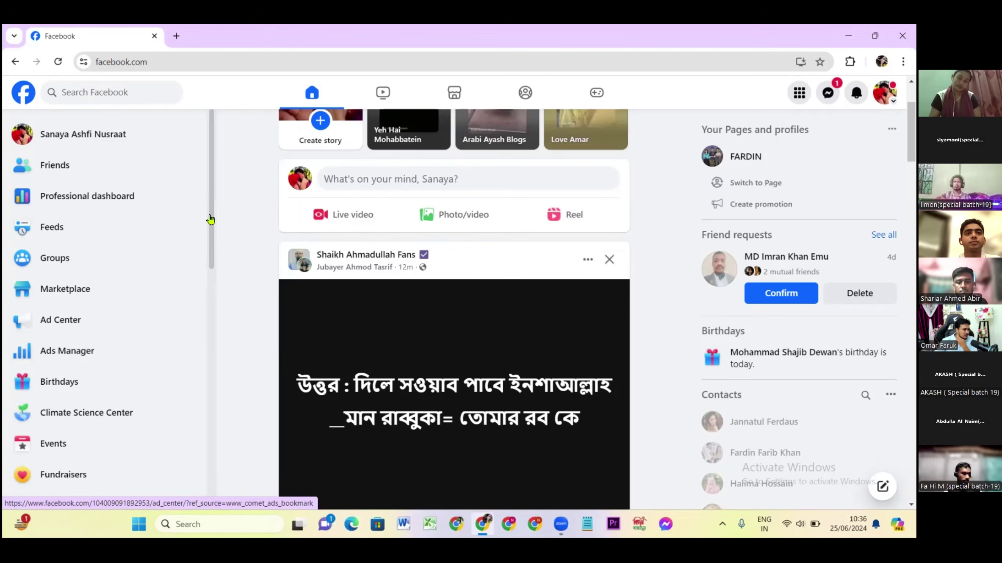
Open Ads Manager in a new tab and dismiss the add payment method notice.
right_click(64, 338)
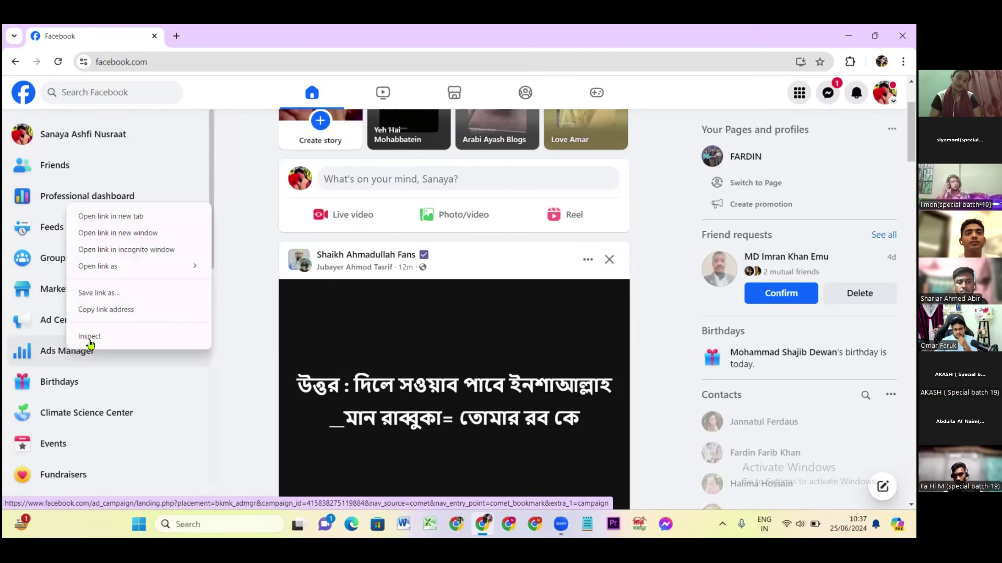
left_click(104, 217)
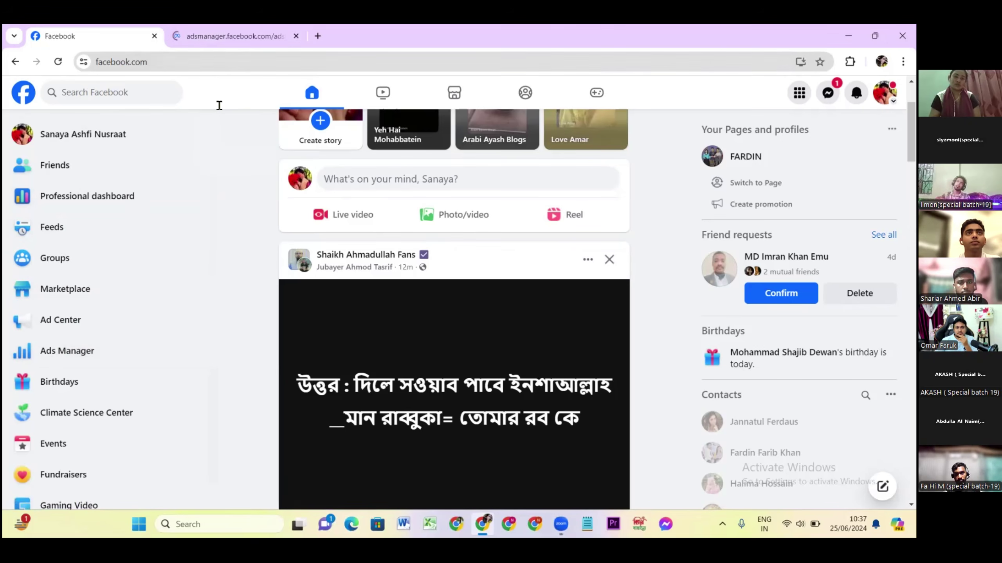
left_click(202, 39)
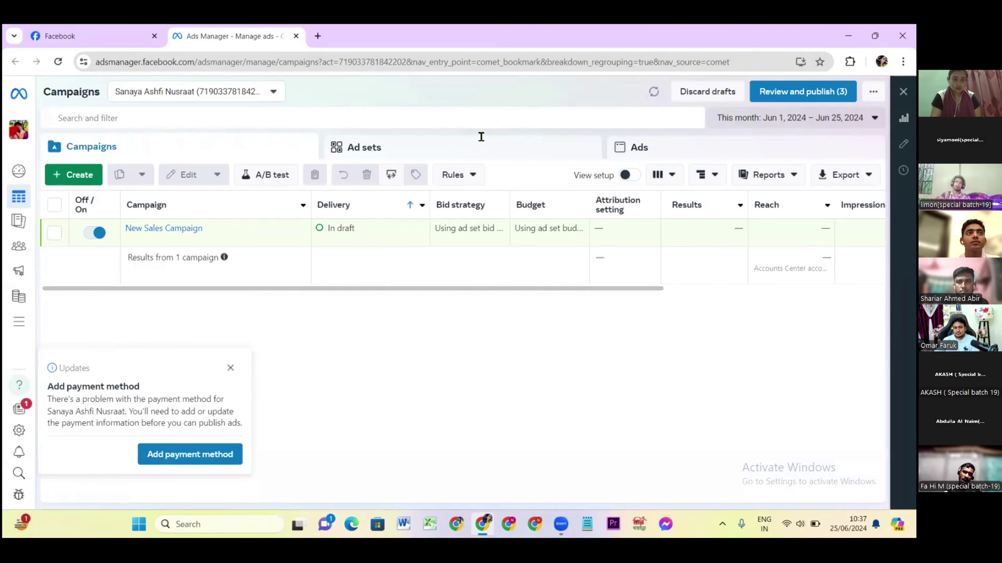
left_click(230, 368)
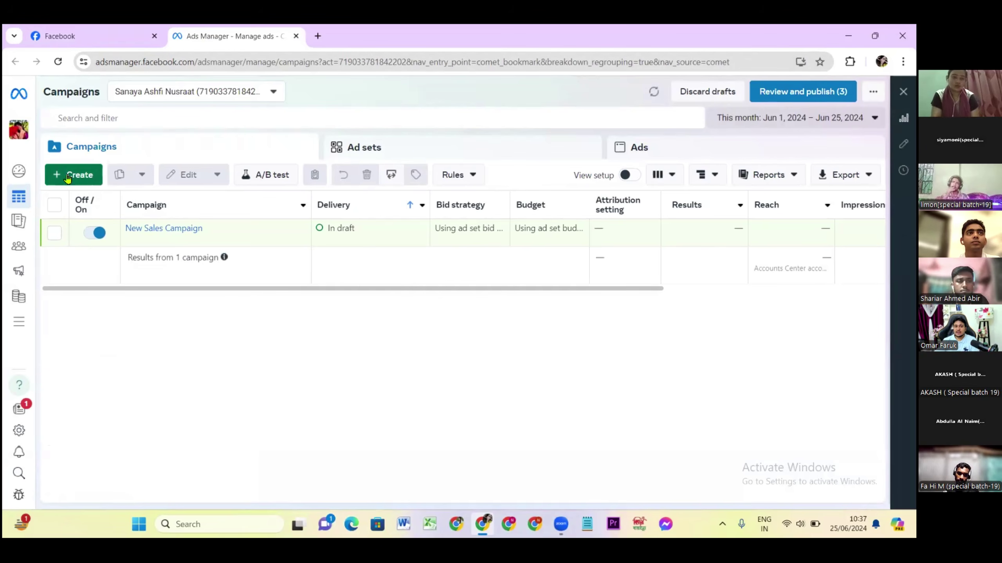
Go to Business settings from the All tools list to reach Digital Shop's People page.
mouse_move(18, 320)
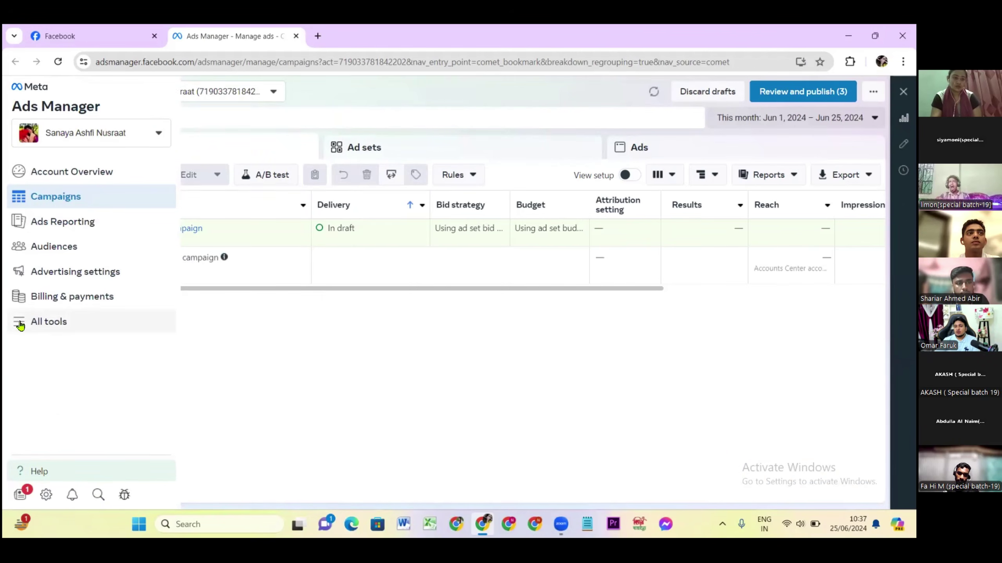
left_click(20, 324)
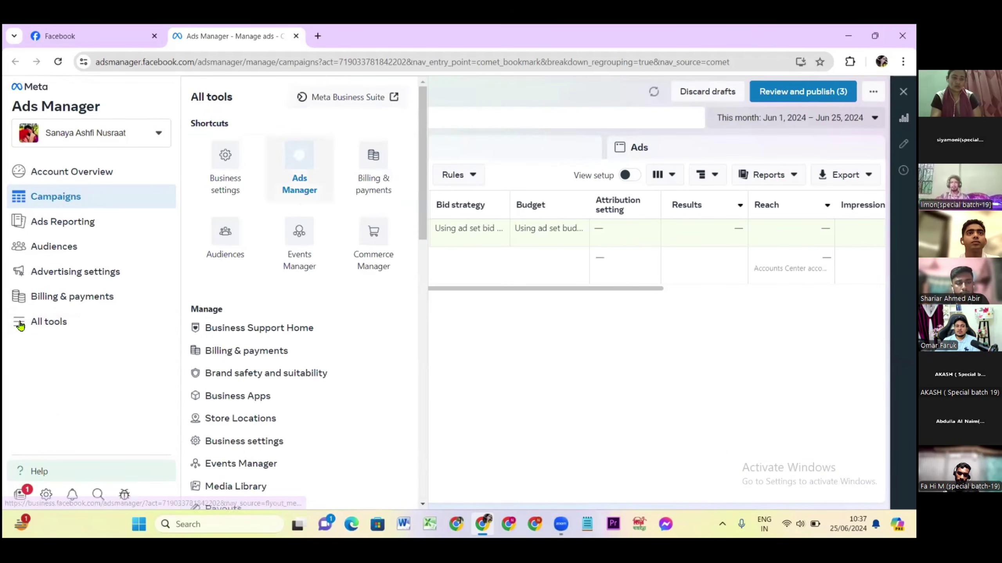
left_click(217, 169)
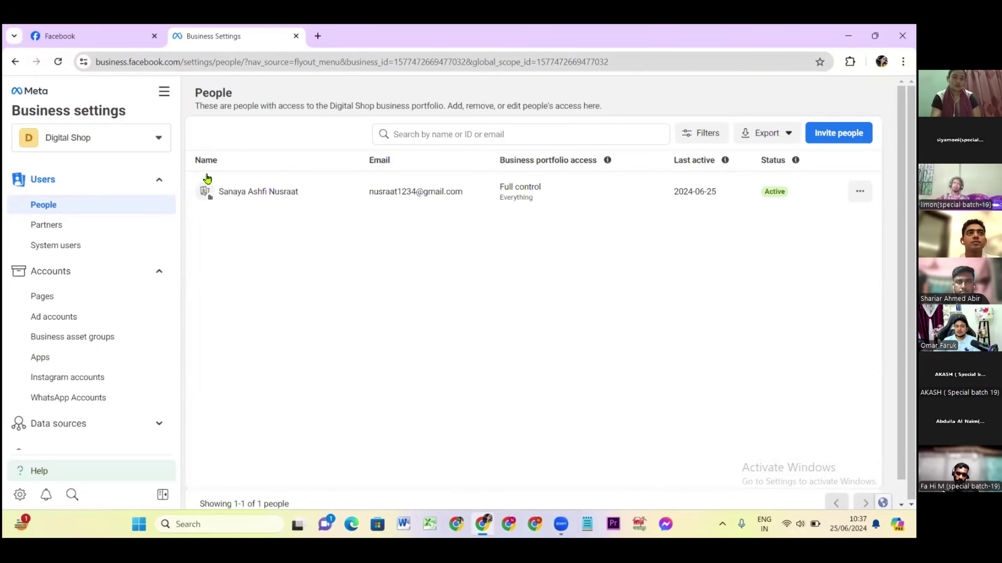
scroll(59, 312, "down", 5)
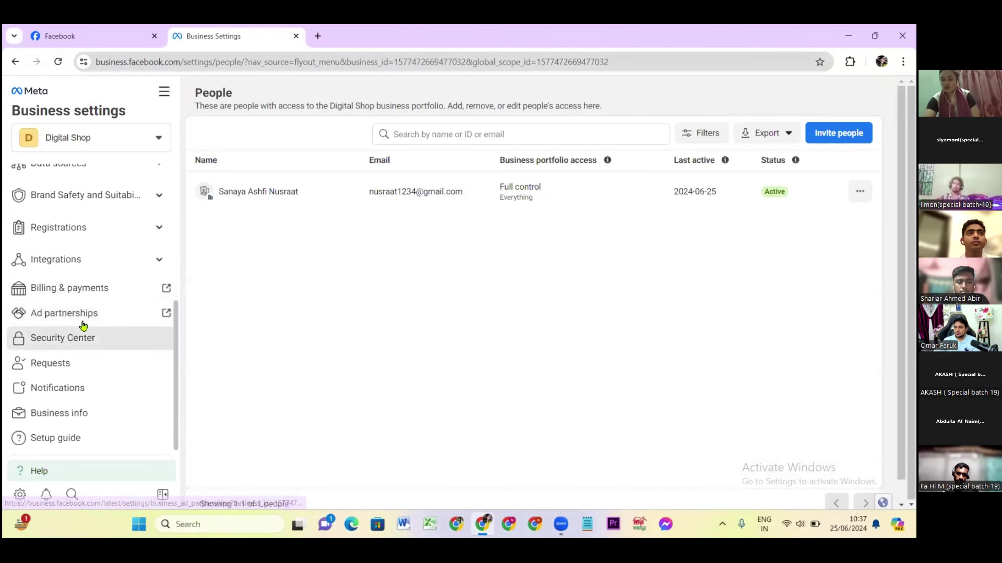
scroll(83, 325, "up", 1)
scroll(83, 324, "up", 4)
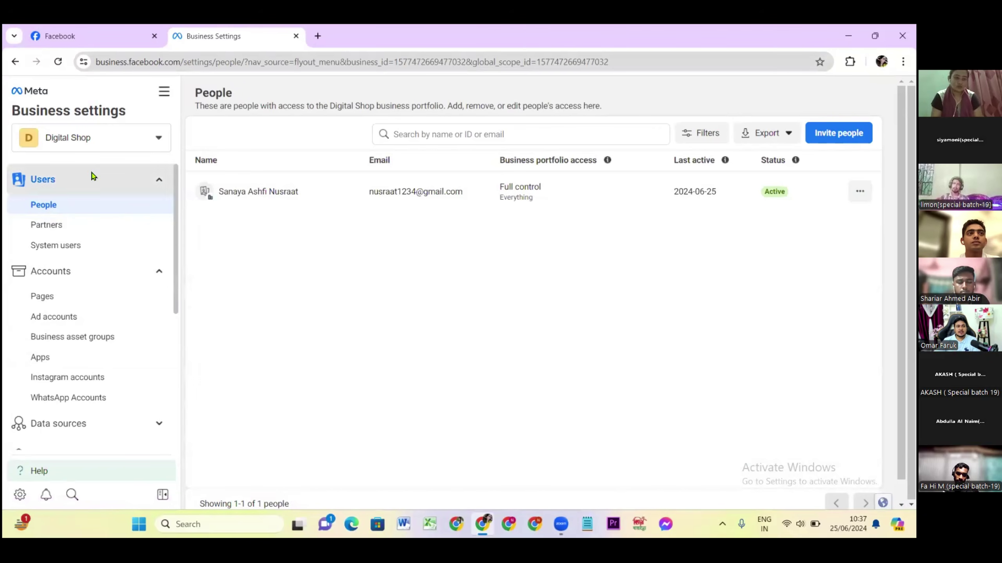
left_click(94, 138)
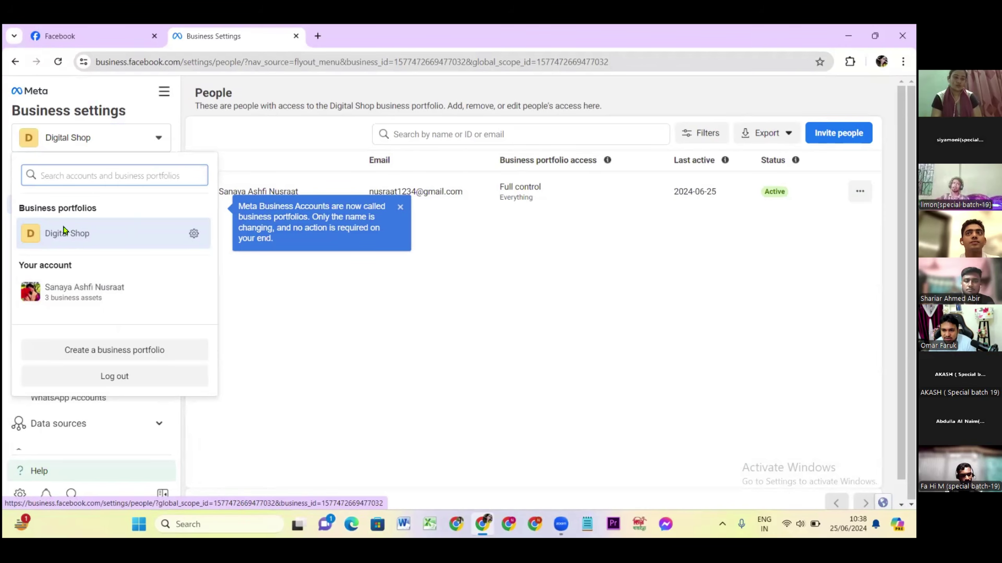
left_click(169, 95)
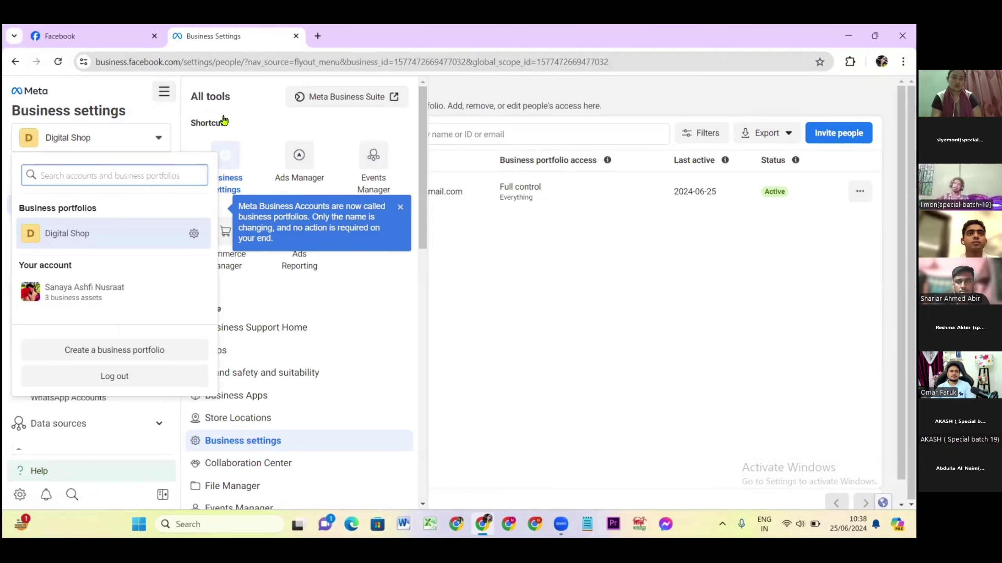
left_click(150, 144)
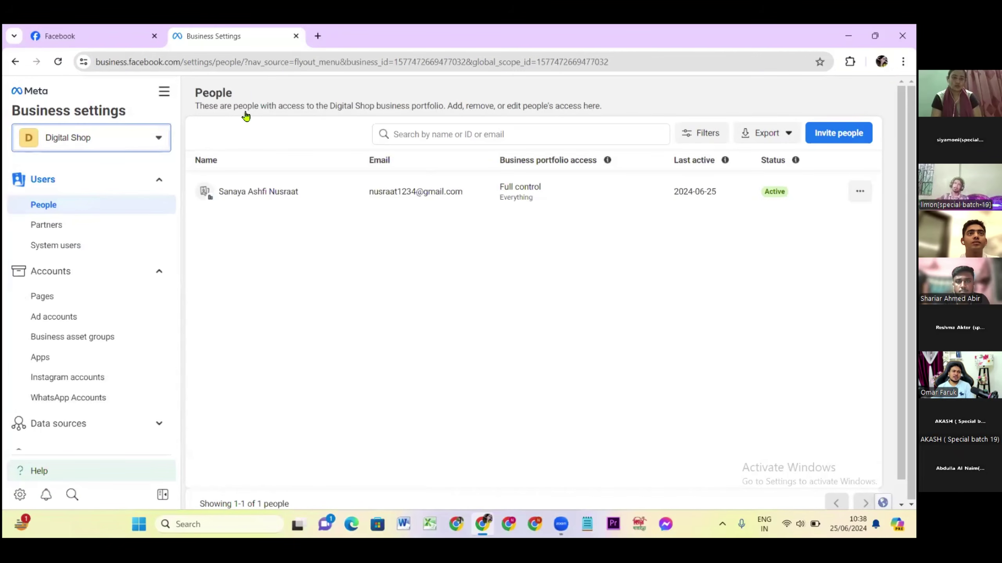
Open and close All tools, then collapse the Users and Accounts sidebar sections.
left_click(164, 92)
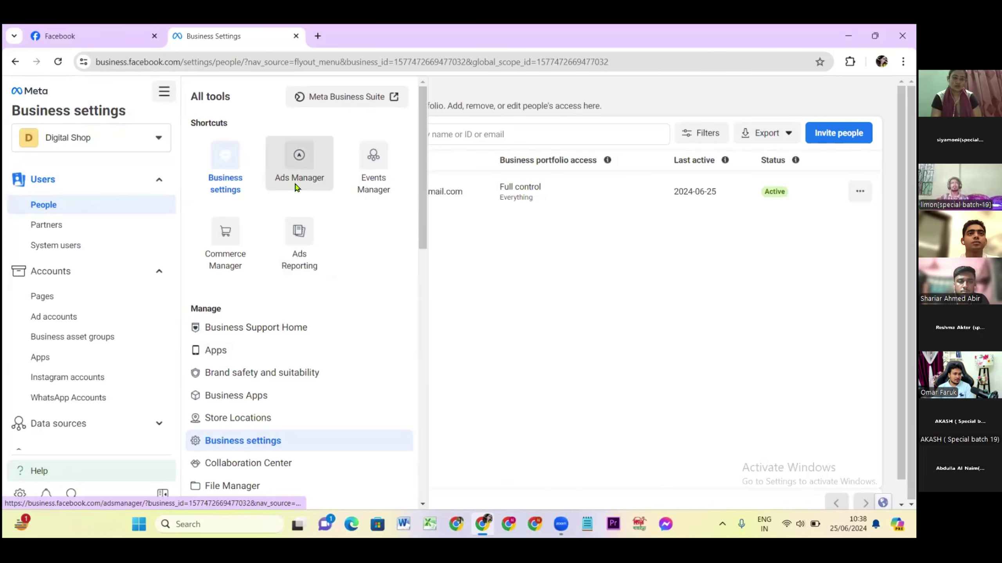
left_click(526, 239)
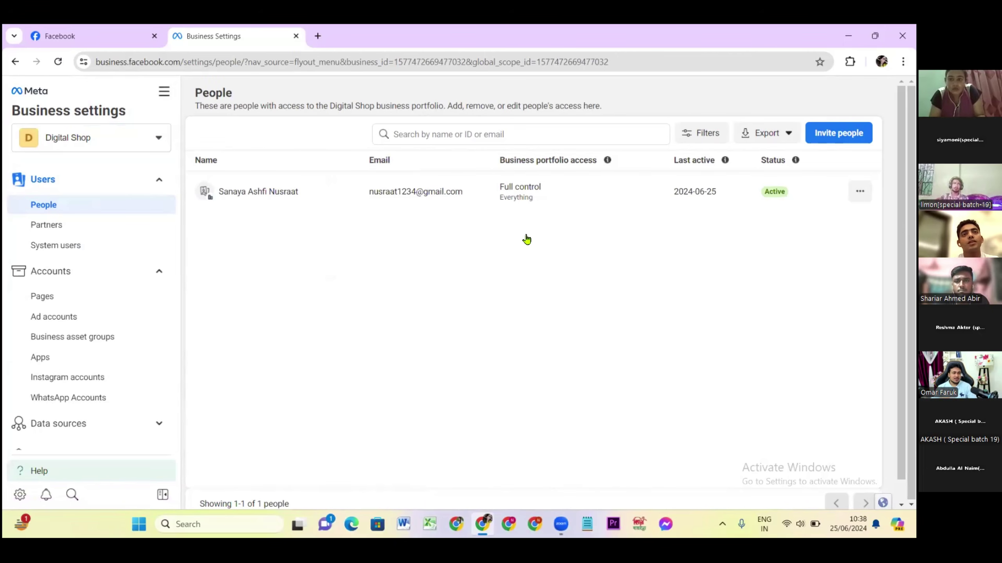
left_click(159, 180)
left_click(127, 216)
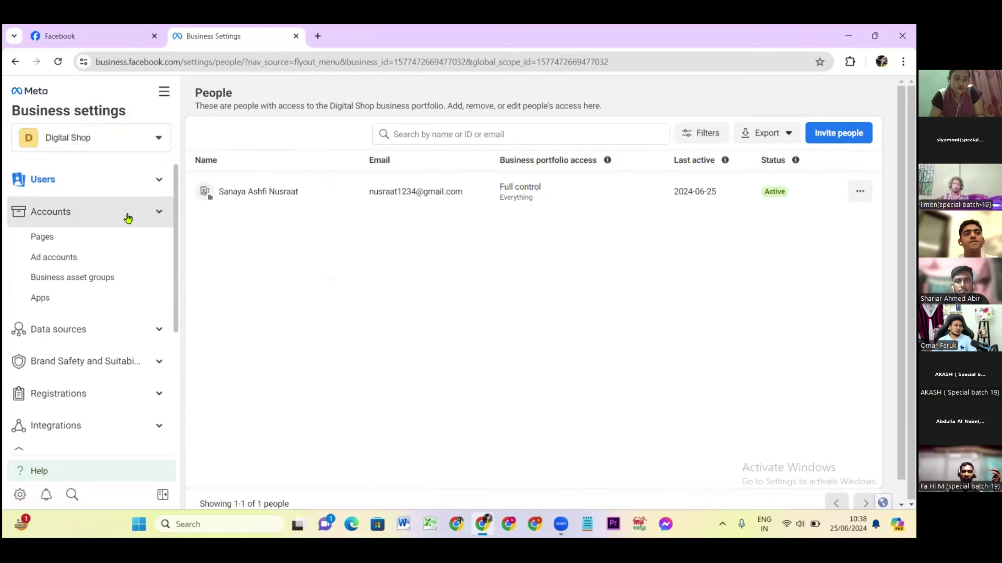
left_click(158, 181)
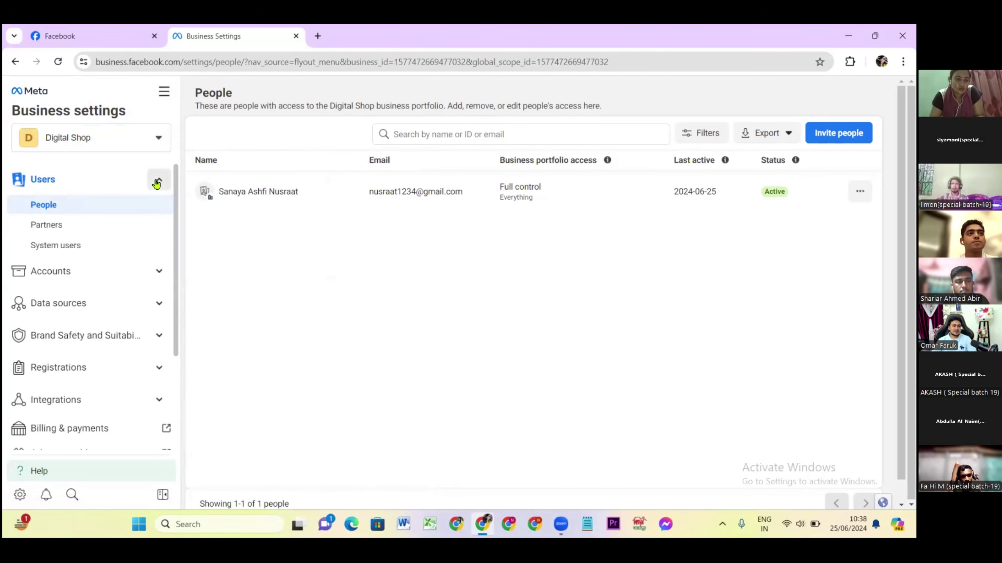
left_click(158, 181)
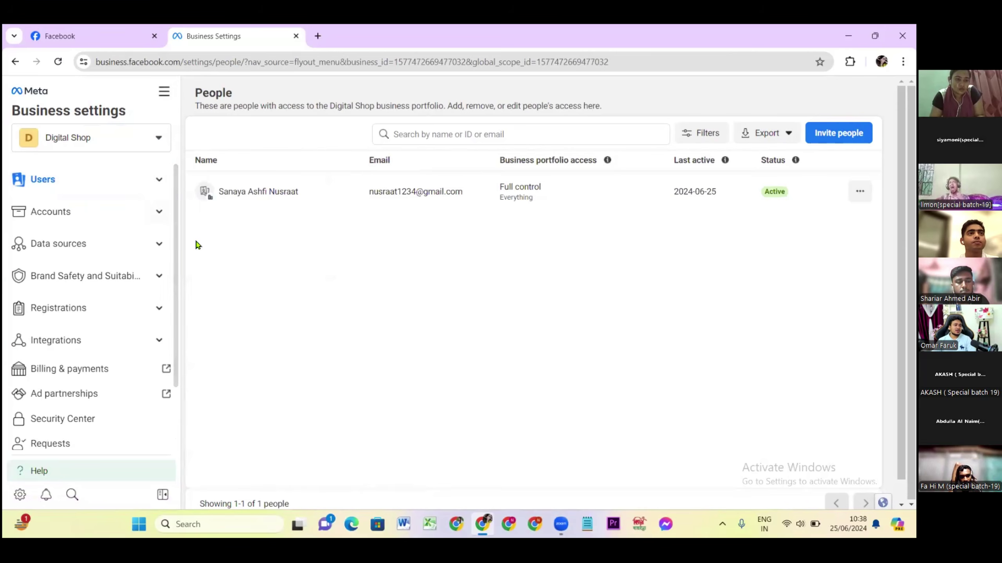
Expand the Users section and open the Invite people dialog for Digital Shop.
left_click(119, 185)
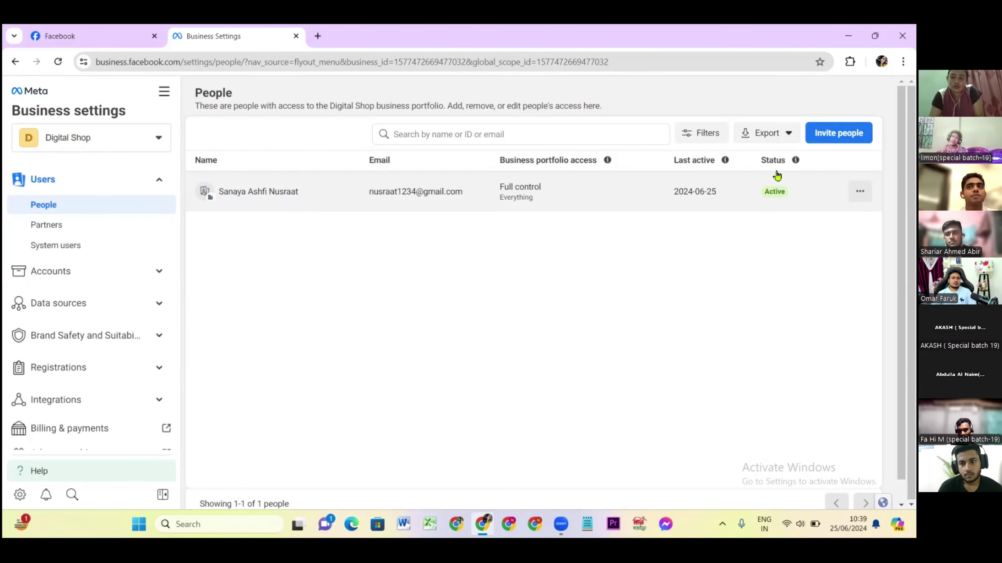
left_click(815, 134)
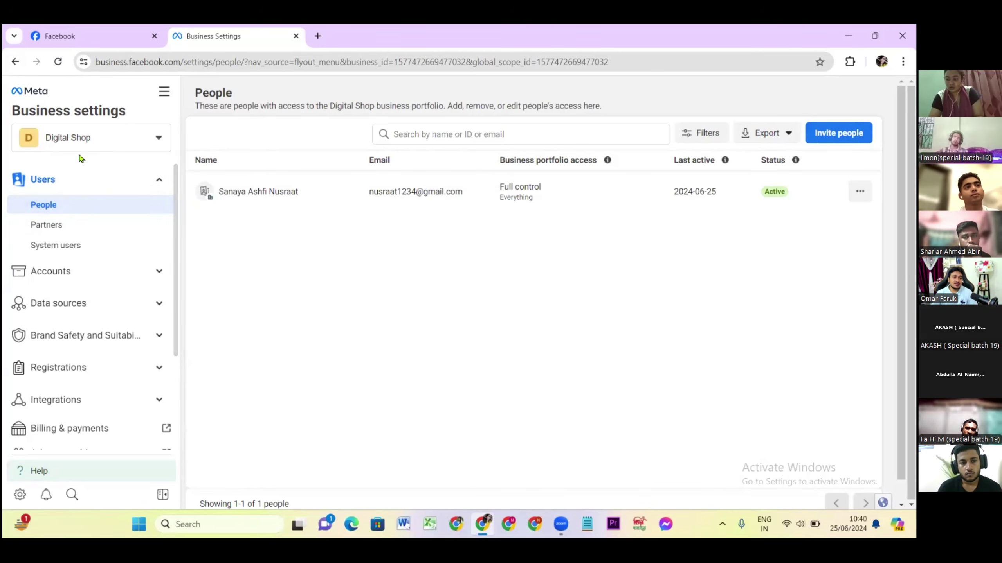
left_click(75, 181)
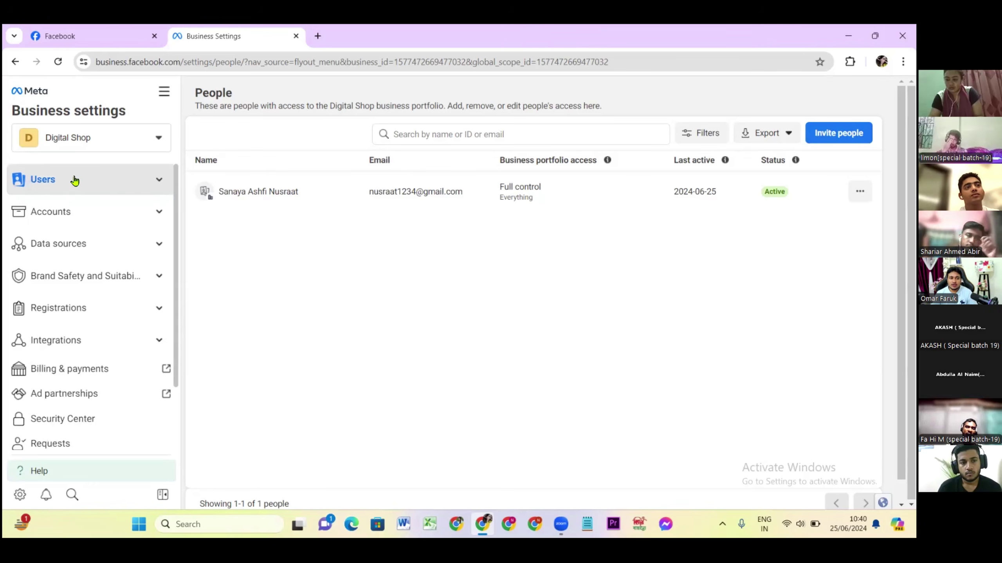
left_click(75, 180)
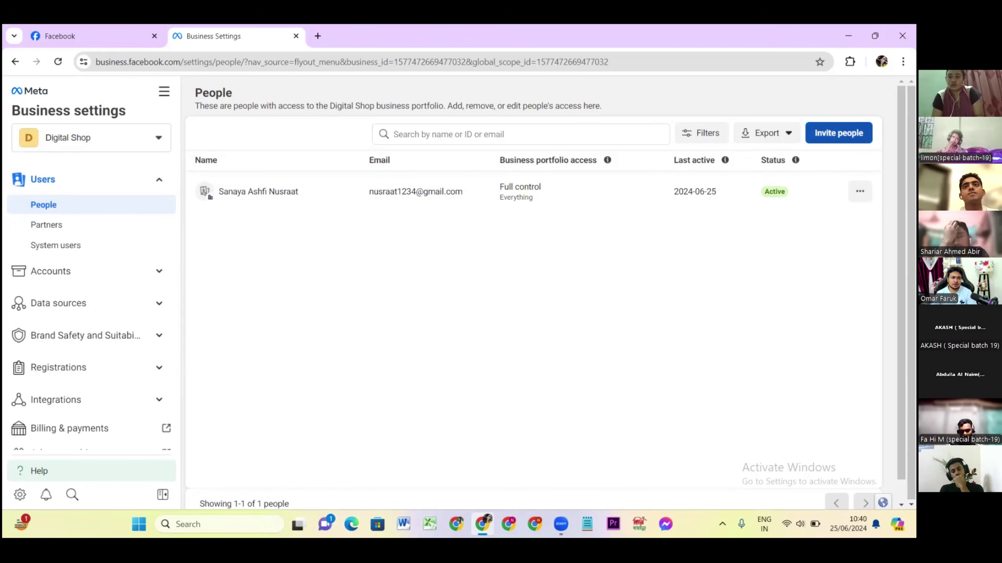
left_click(838, 133)
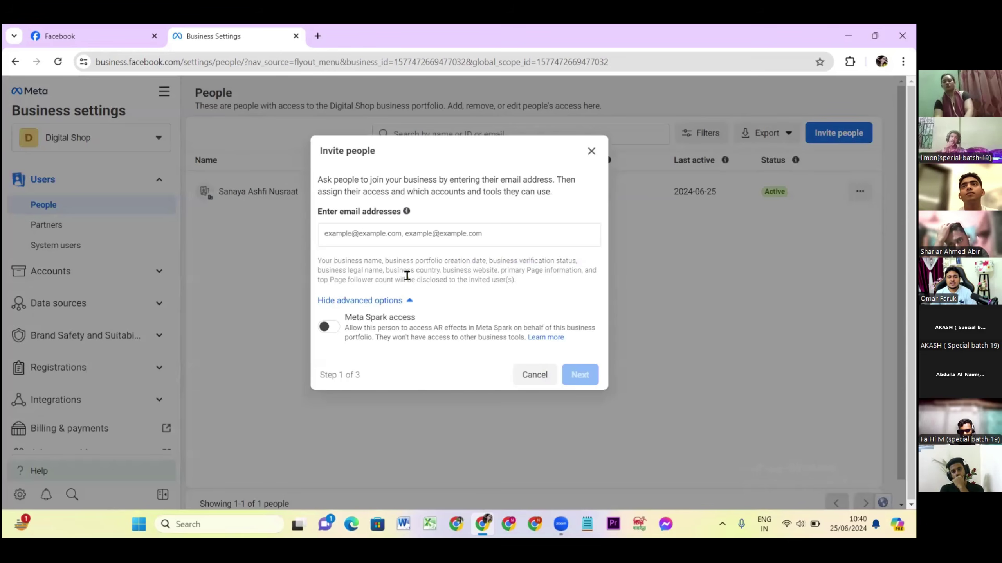
Focus the invite email field, then close the Invite people dialog without inviting anyone.
left_click(340, 235)
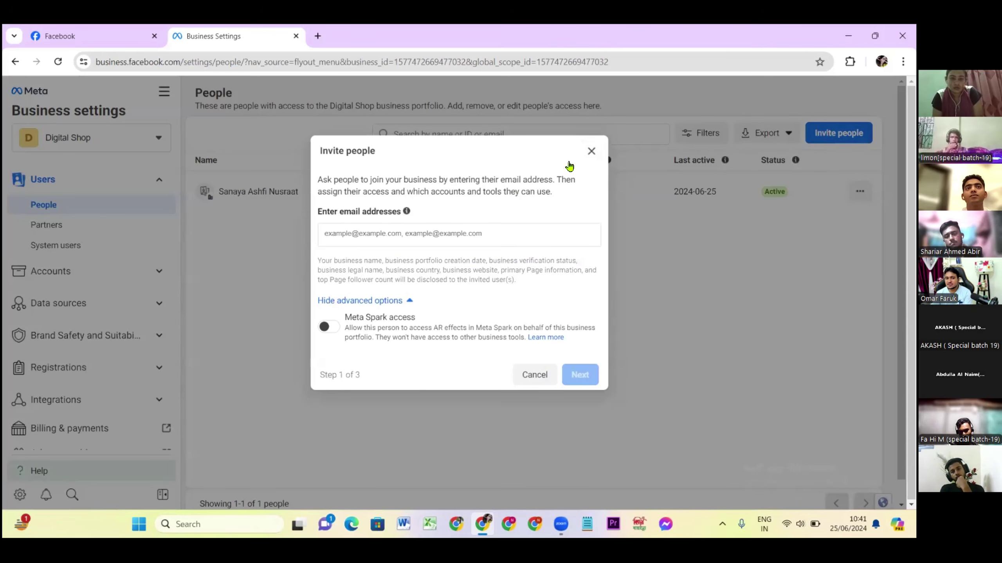
left_click(591, 151)
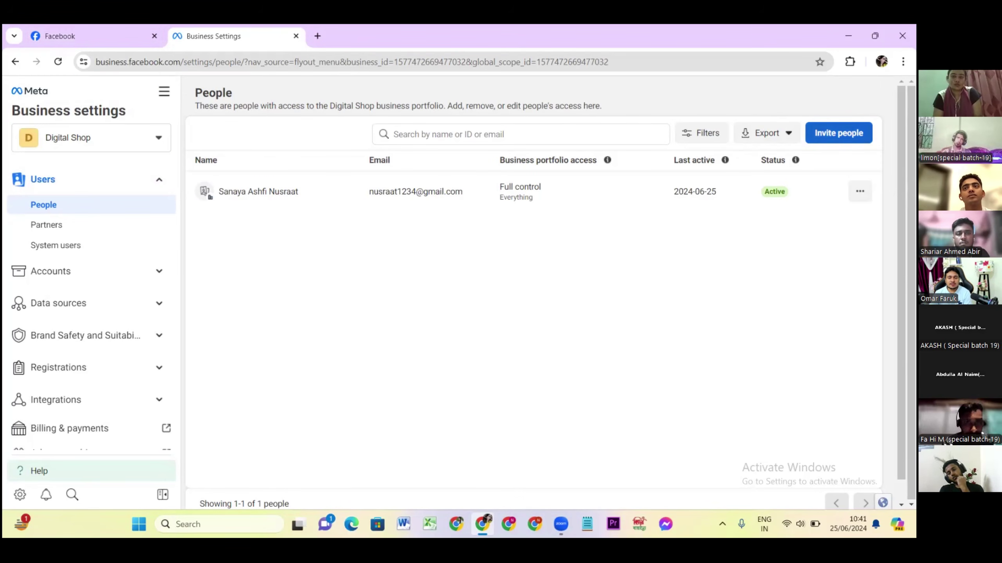
Enter the invitee's Gmail address in the Invite people form and accept the autofilled suggestion.
left_click(839, 133)
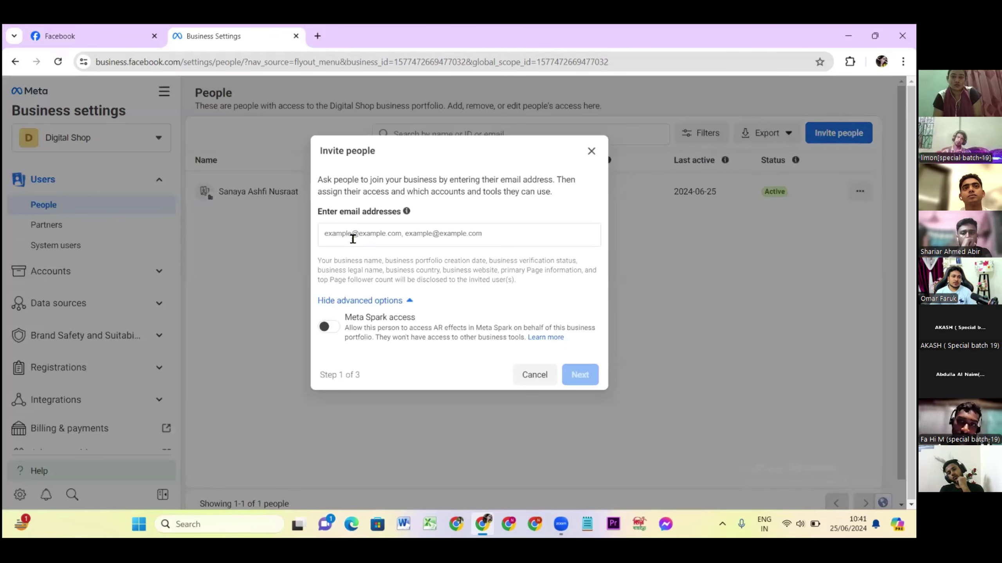
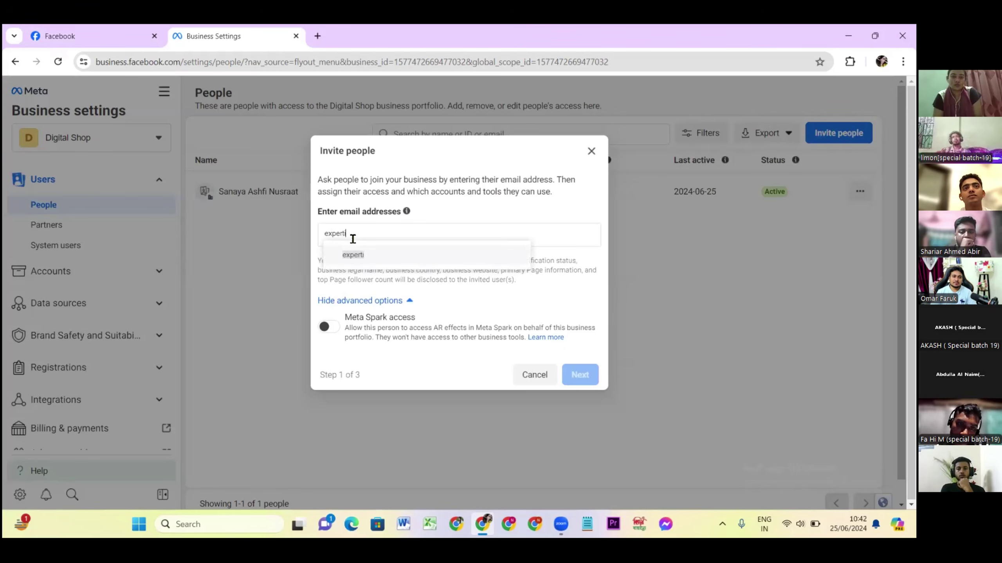
key("BackSpace")
key("BackSpace")
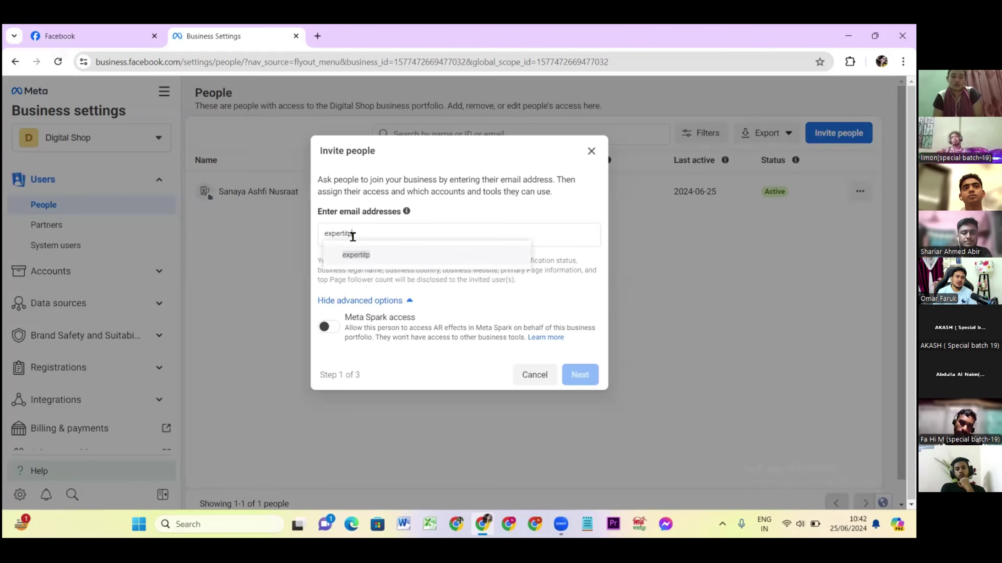
mouse_move(408, 212)
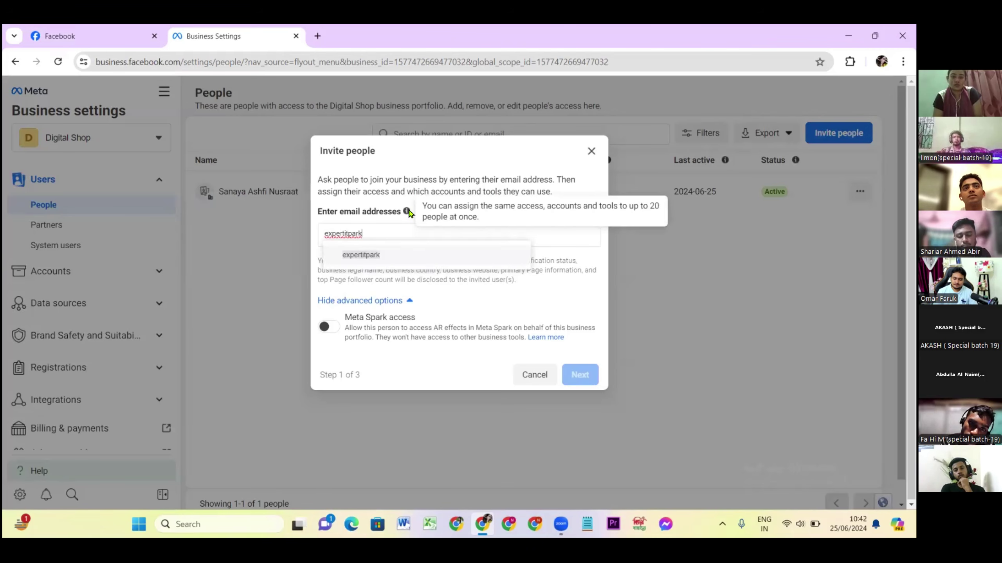
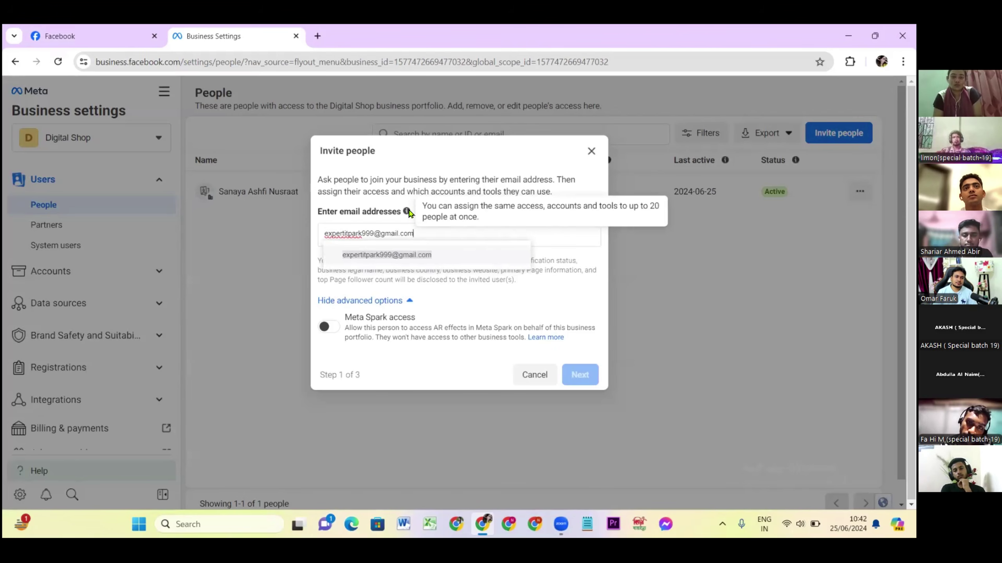
left_click(415, 256)
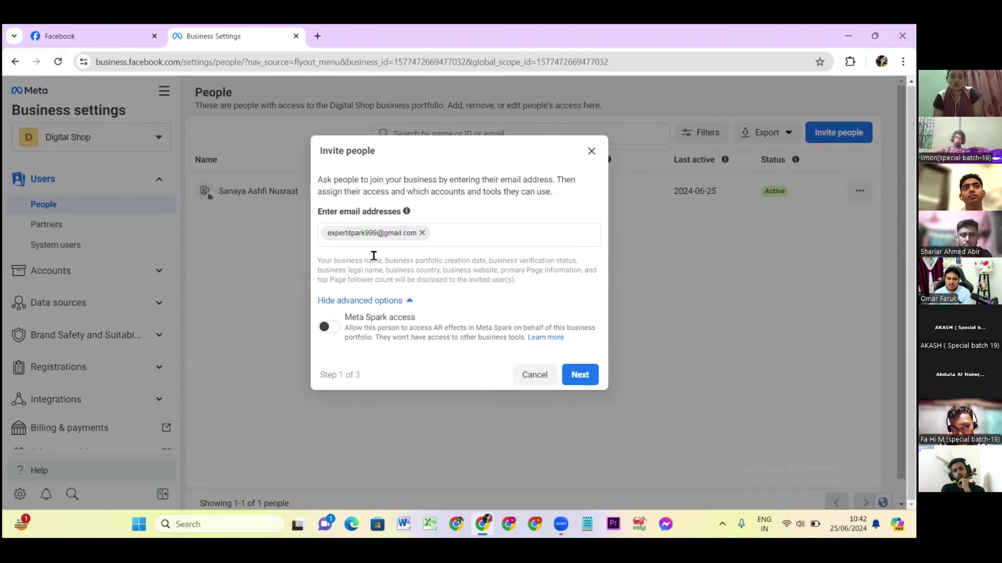
Keep the invitee at Partial access: Basic, with Full control and Finance access off, and continue to Assign Access.
left_click(580, 375)
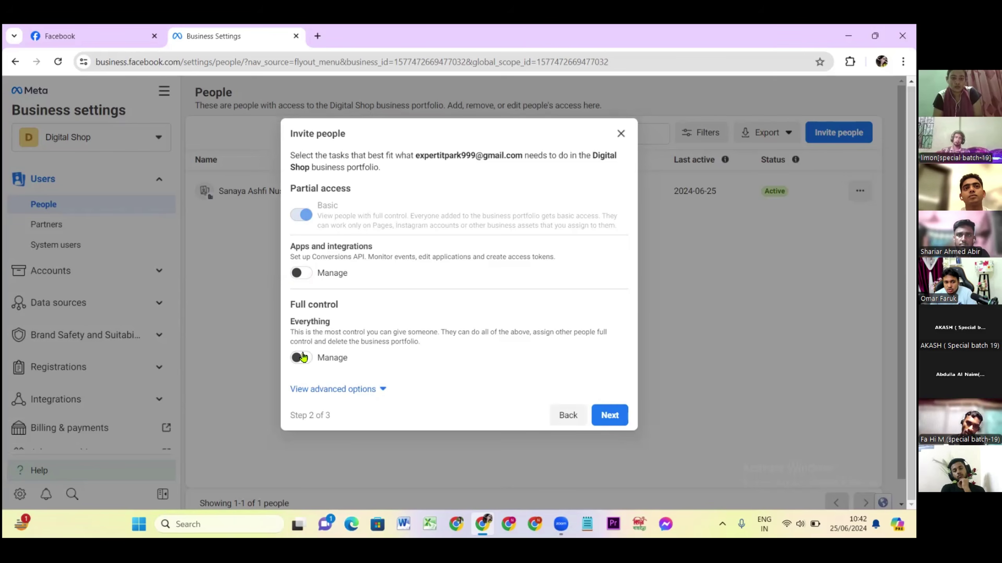
left_click(300, 358)
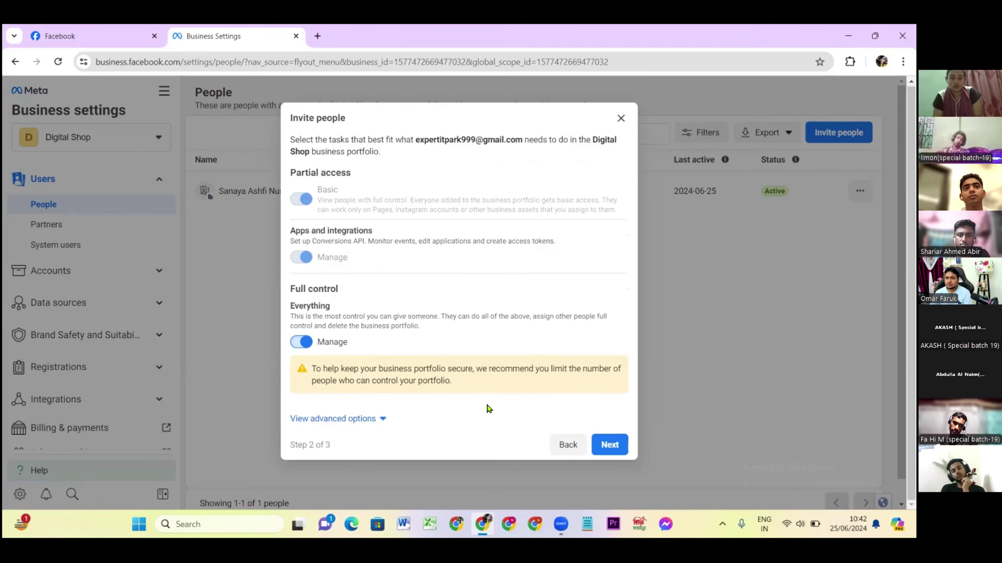
left_click(314, 344)
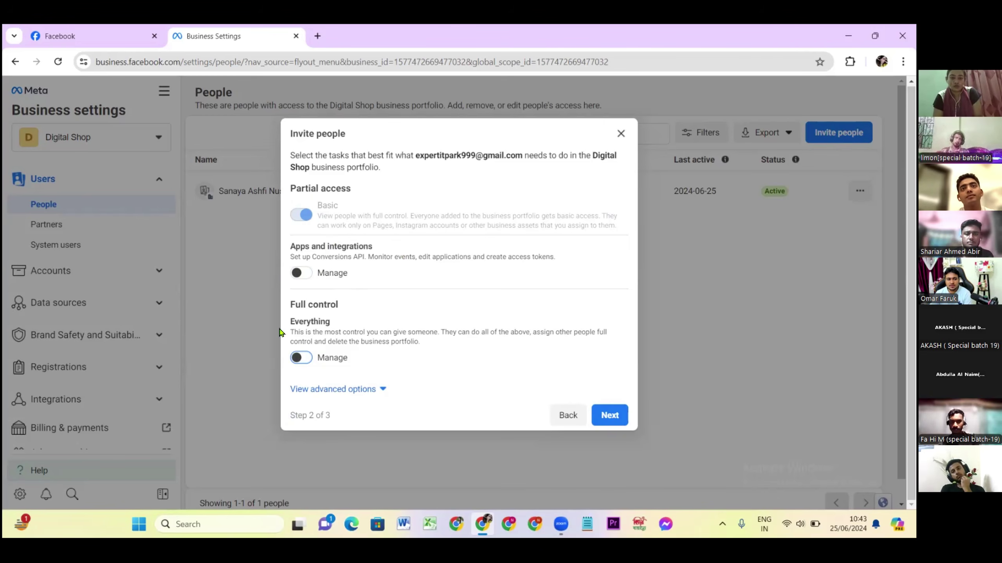
left_click(368, 389)
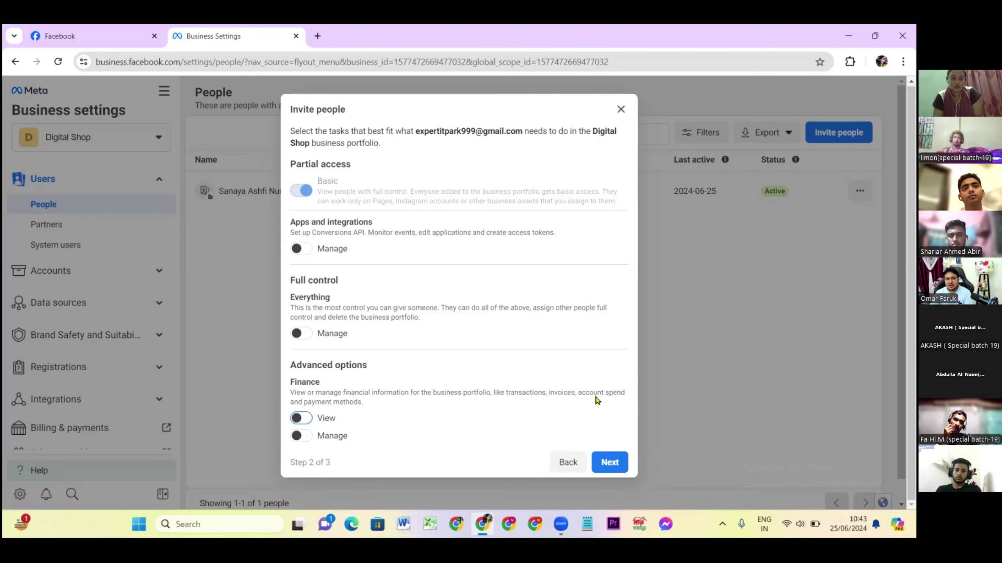
left_click(303, 418)
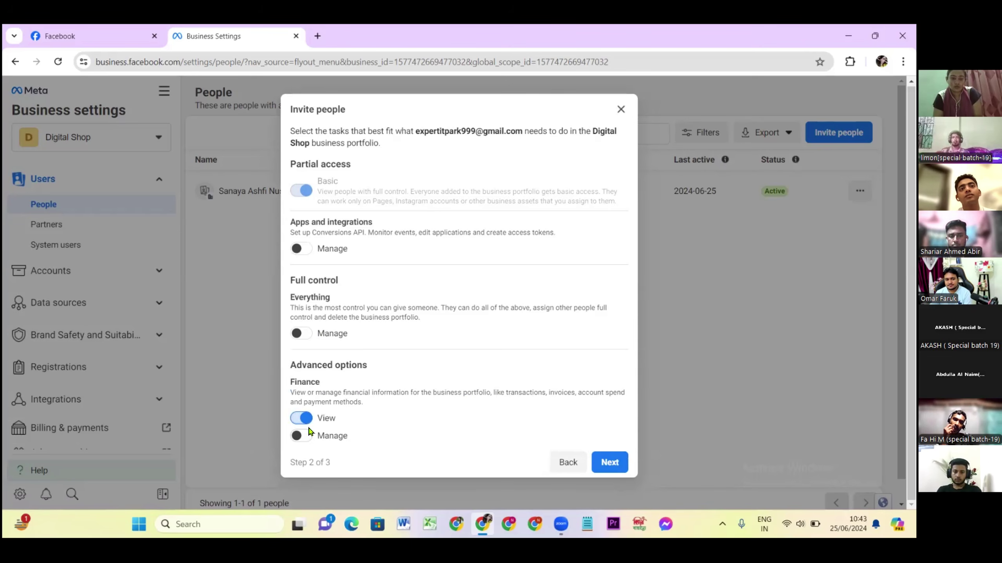
left_click(304, 436)
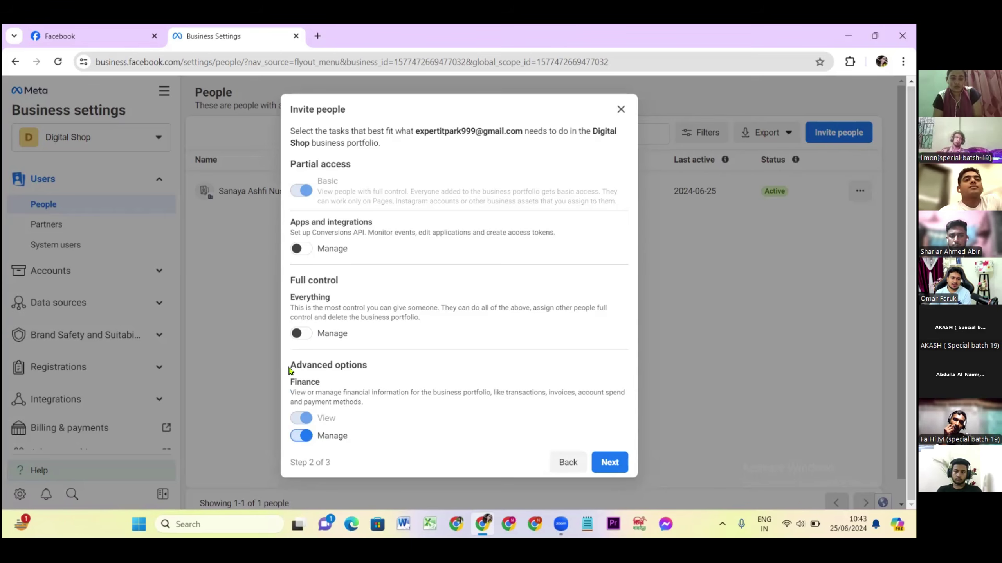
left_click(302, 431)
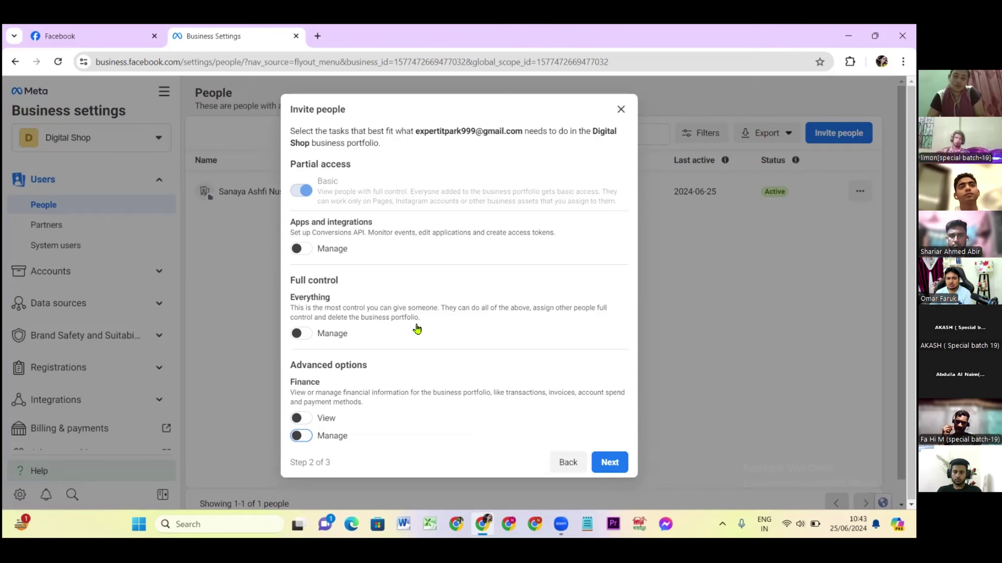
left_click(610, 462)
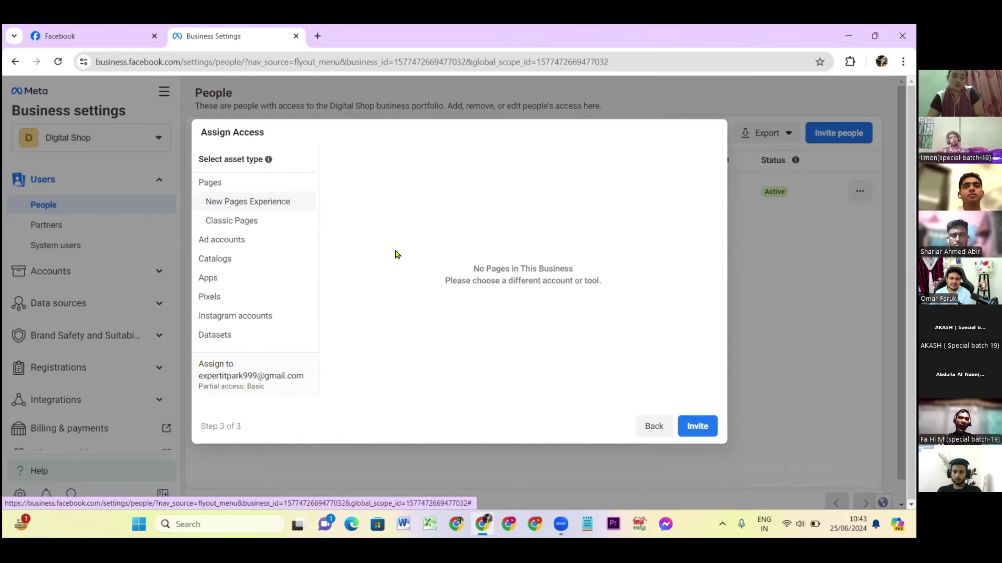
Send the invitation and dismiss the Invitation sent confirmation.
left_click(682, 427)
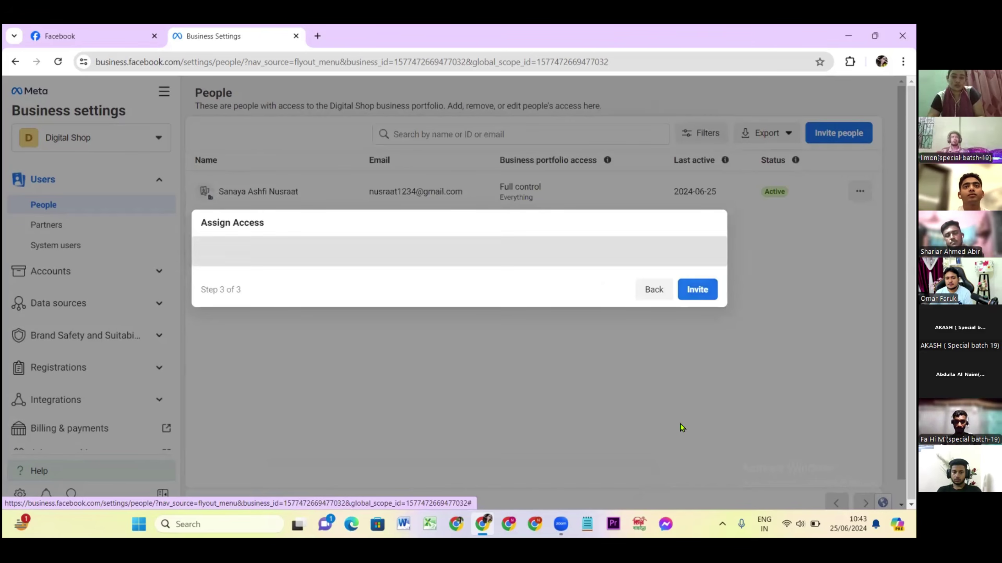
left_click(695, 291)
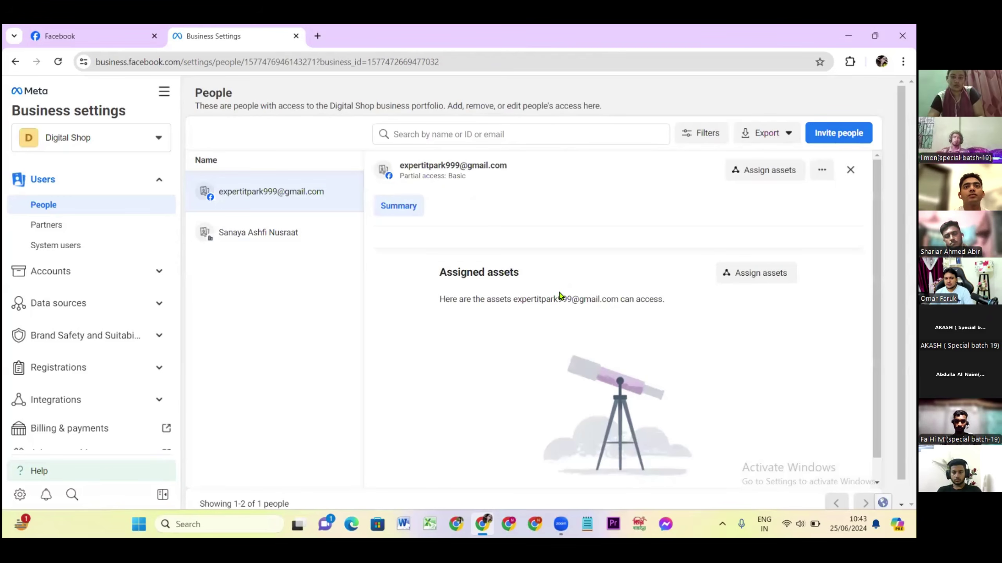
left_click(558, 294)
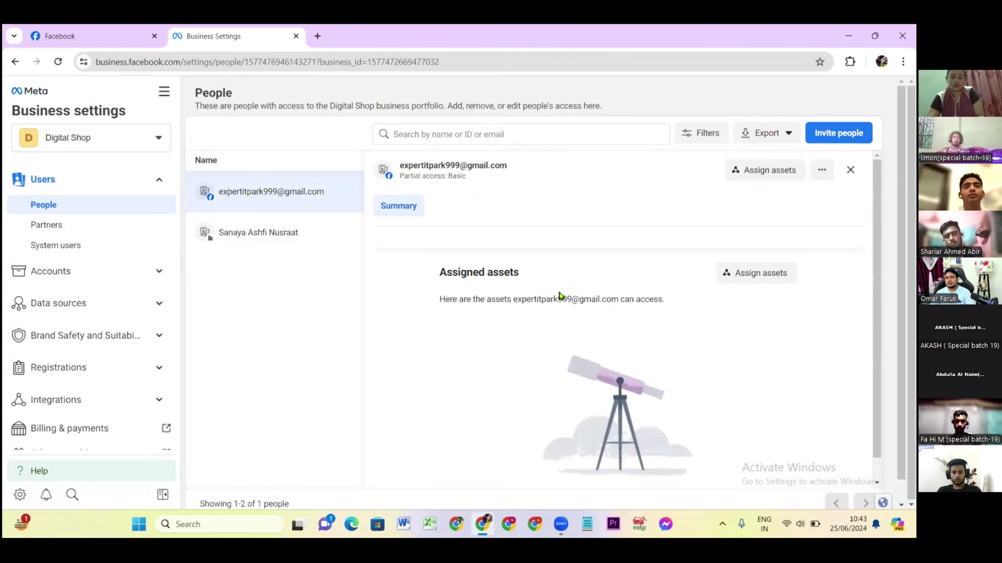
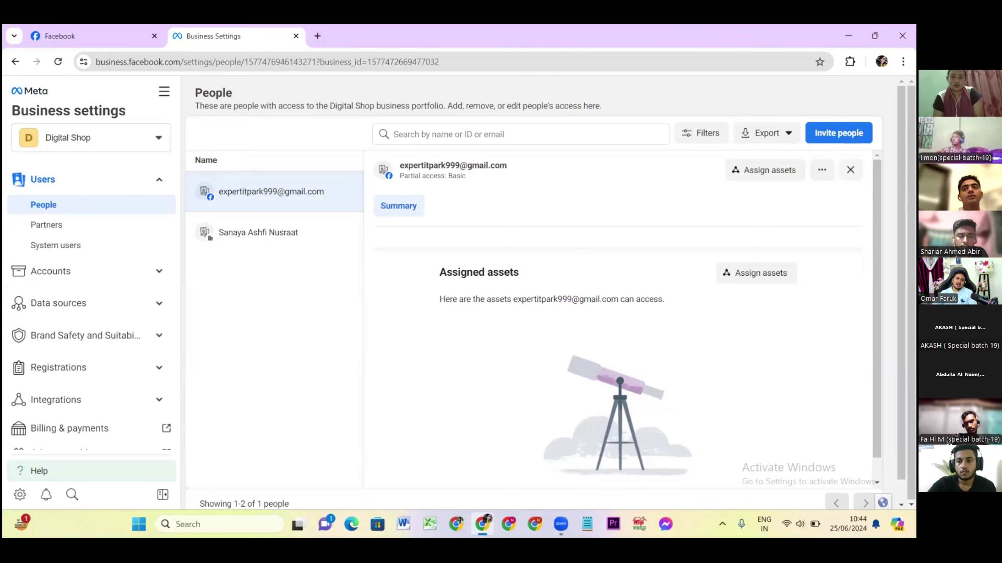
Close the member's detail panel and show the business portfolio access-level explanation.
left_click(850, 170)
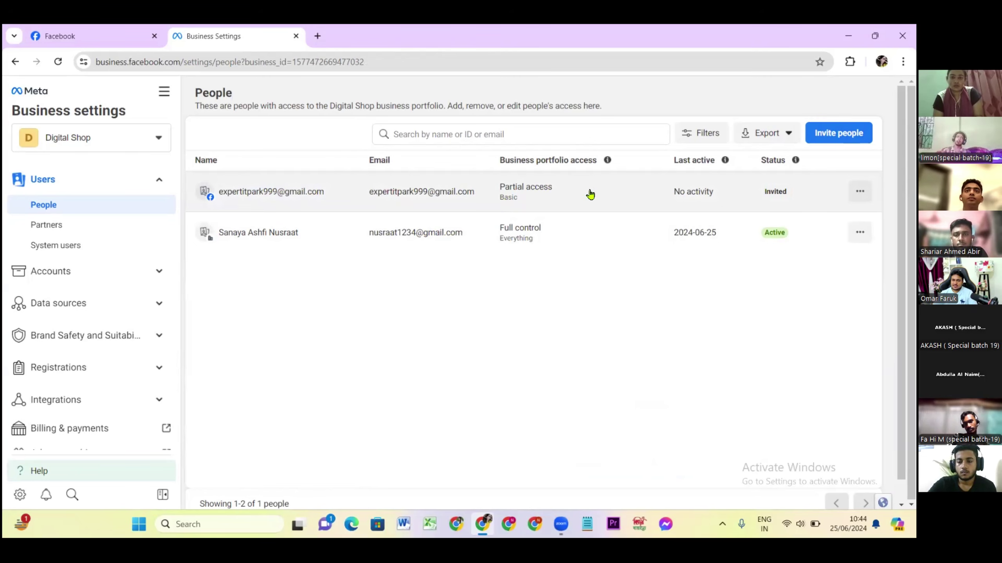
left_click(507, 200)
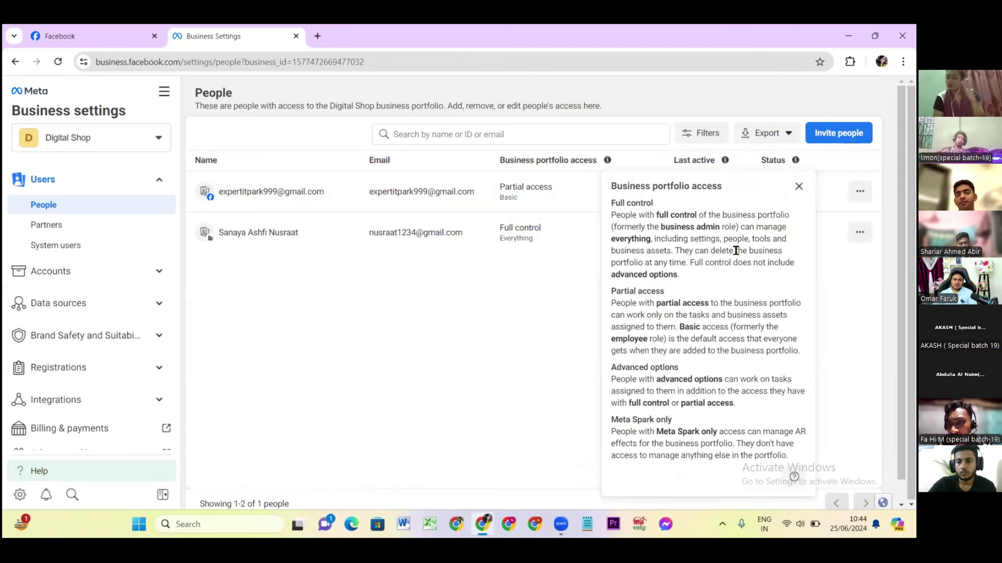
Dismiss the access-levels explanation to reveal Last active and Status columns.
left_click(577, 250)
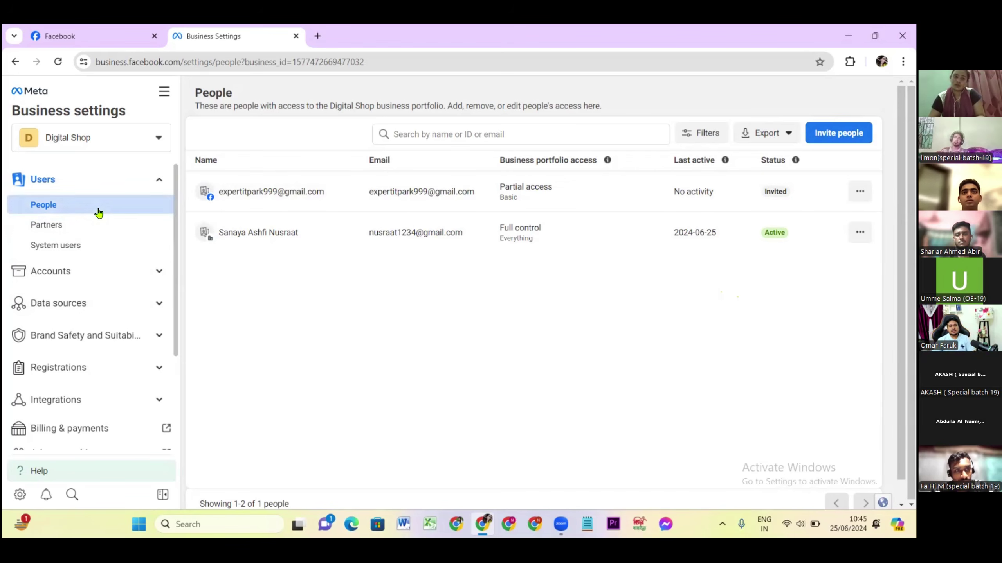
left_click(99, 183)
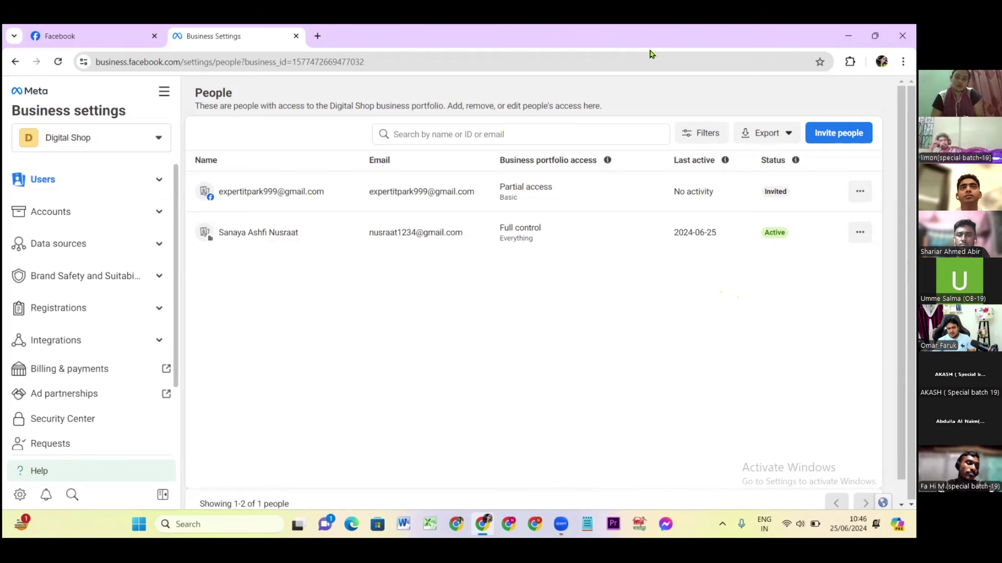
left_click(158, 211)
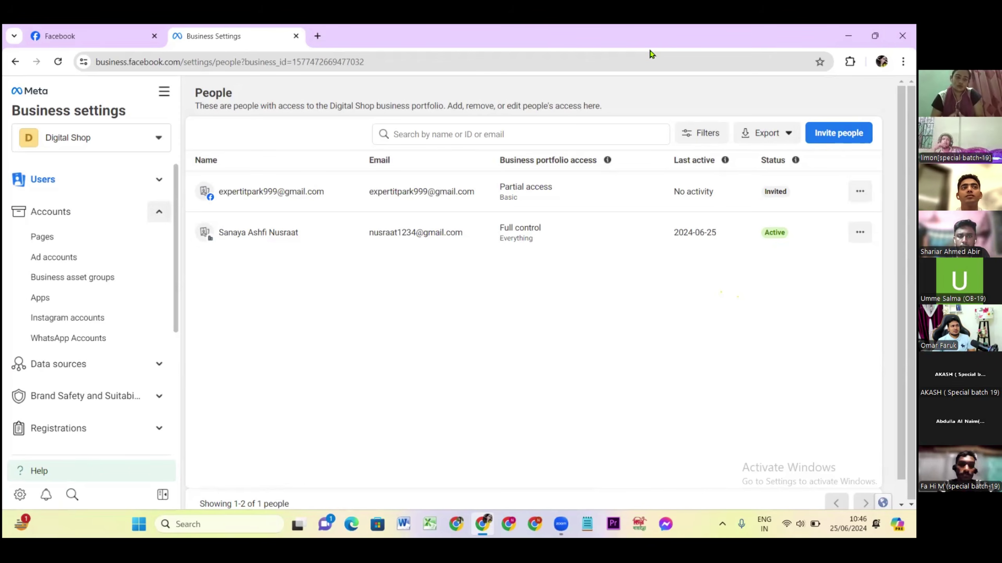
left_click(142, 221)
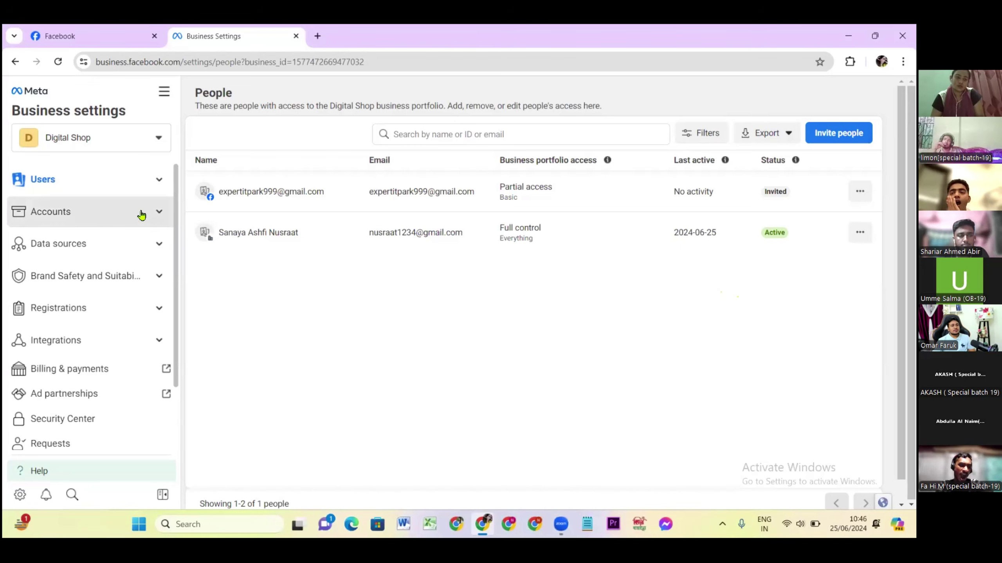
left_click(136, 180)
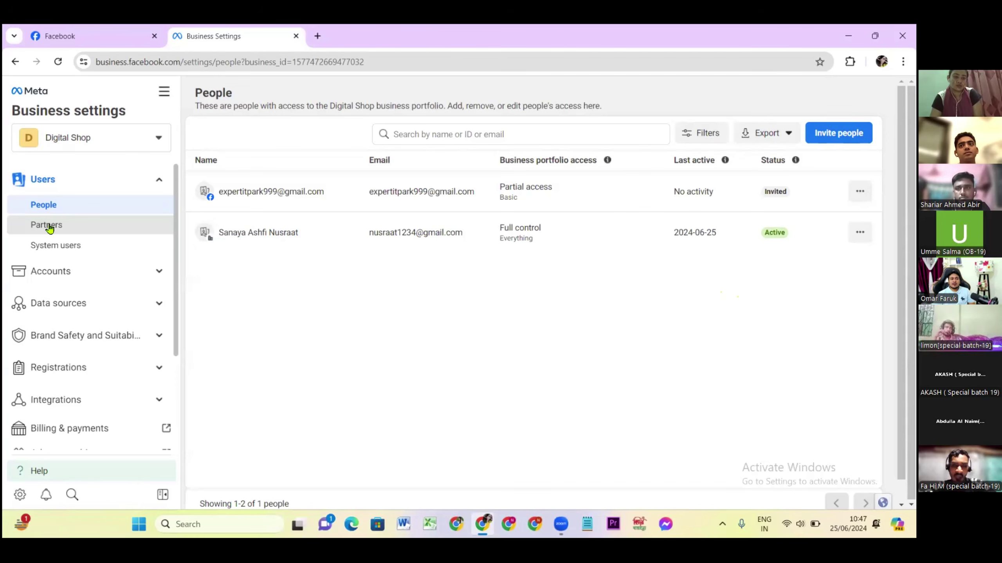
On the Partners page, start adding a partner and focus the partner business ID field.
left_click(47, 230)
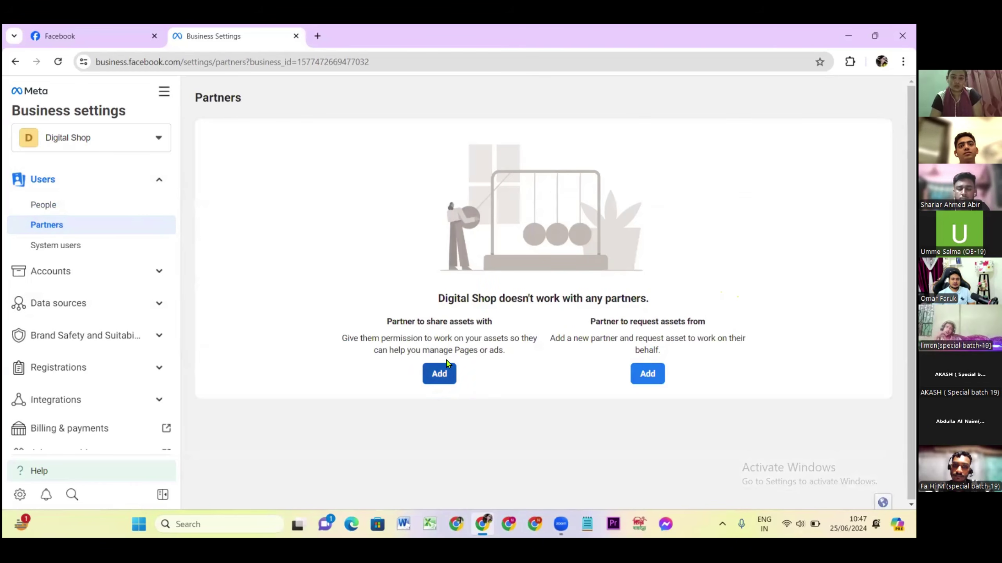
left_click(447, 365)
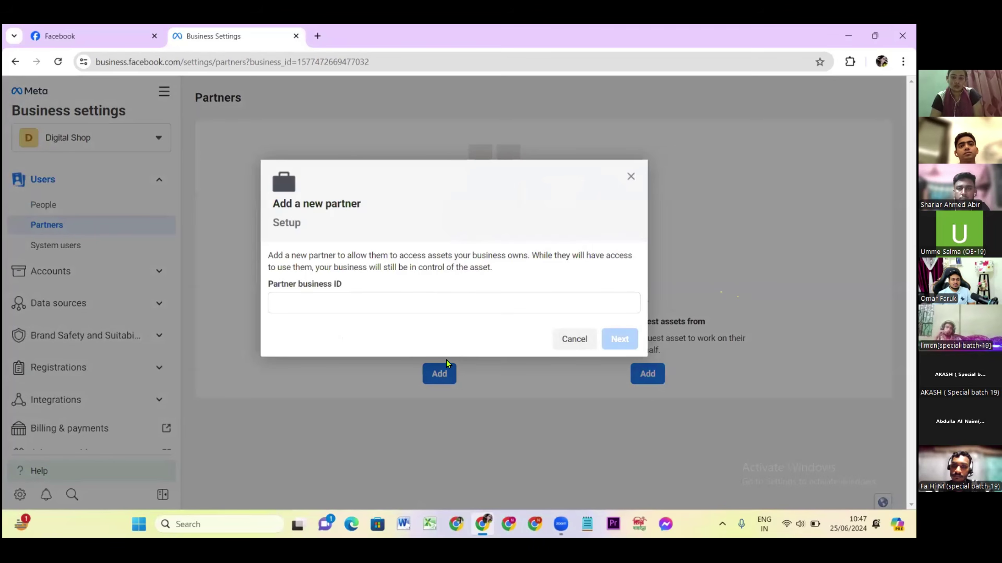
left_click(303, 299)
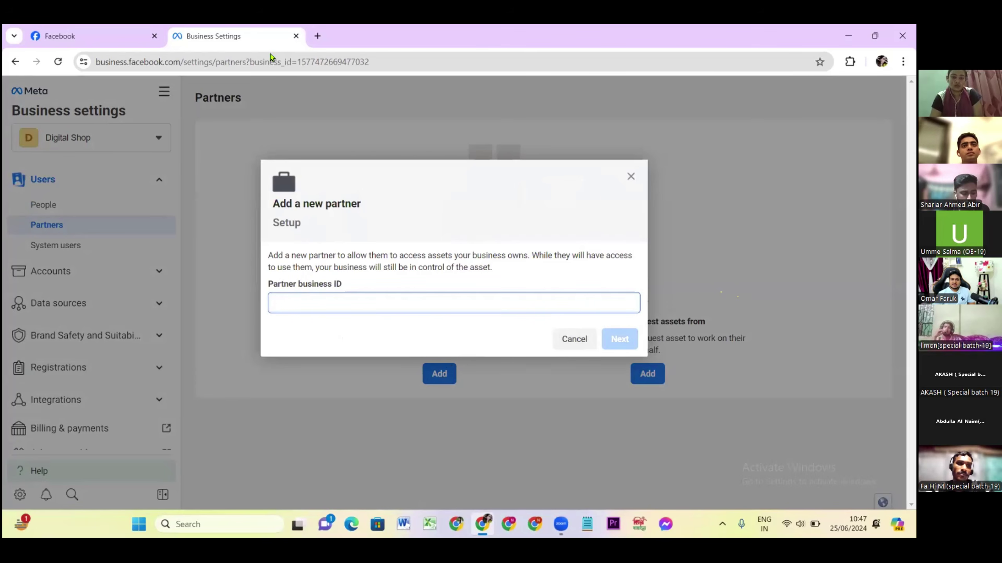
Duplicate the Business Settings tab and select the business ID in its web address.
right_click(235, 41)
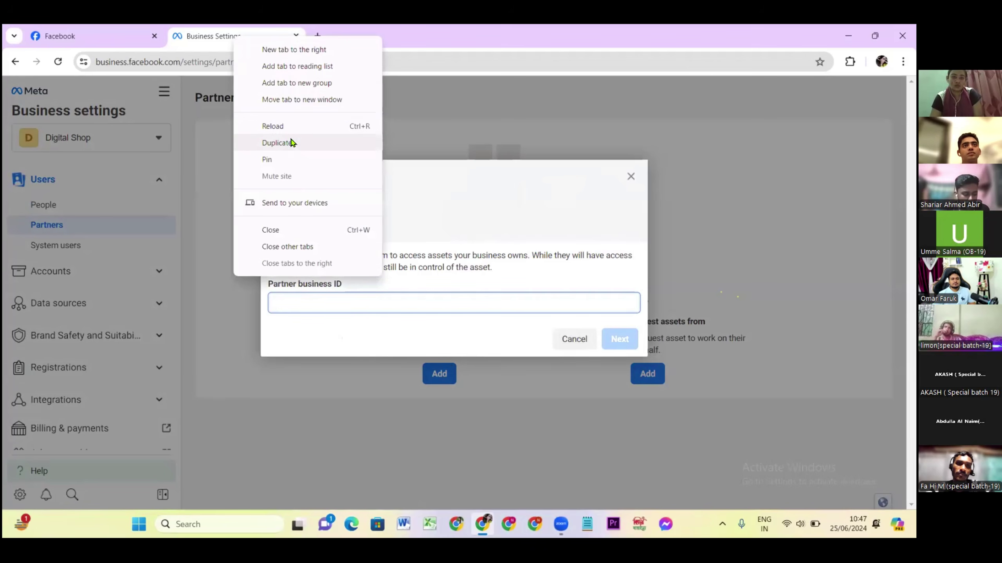
left_click(277, 143)
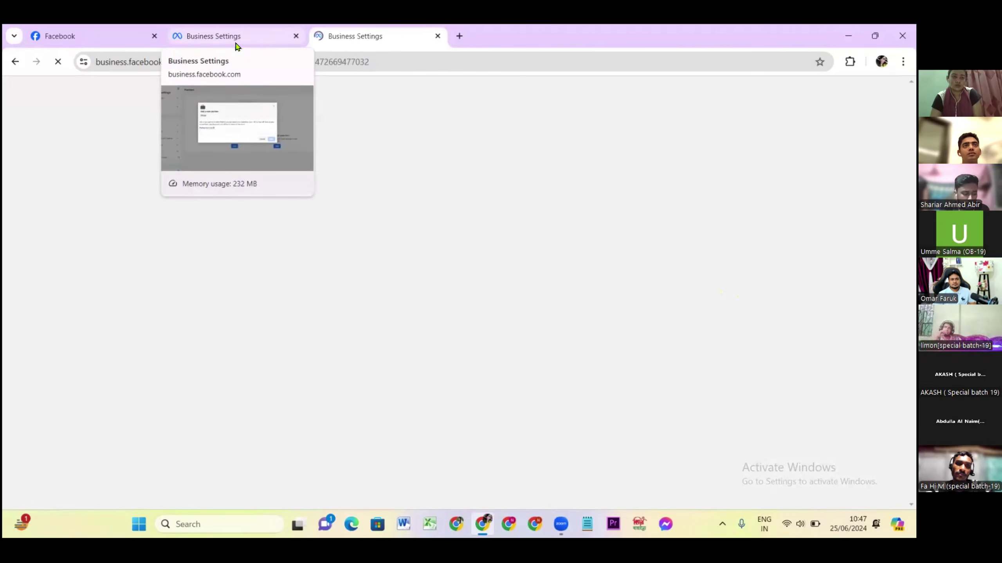
left_click(237, 38)
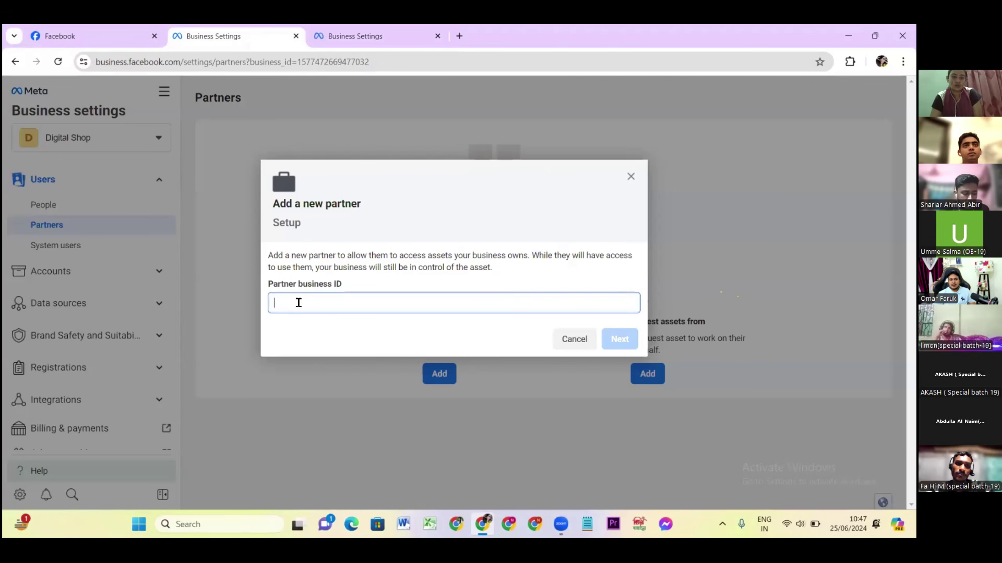
left_click(347, 39)
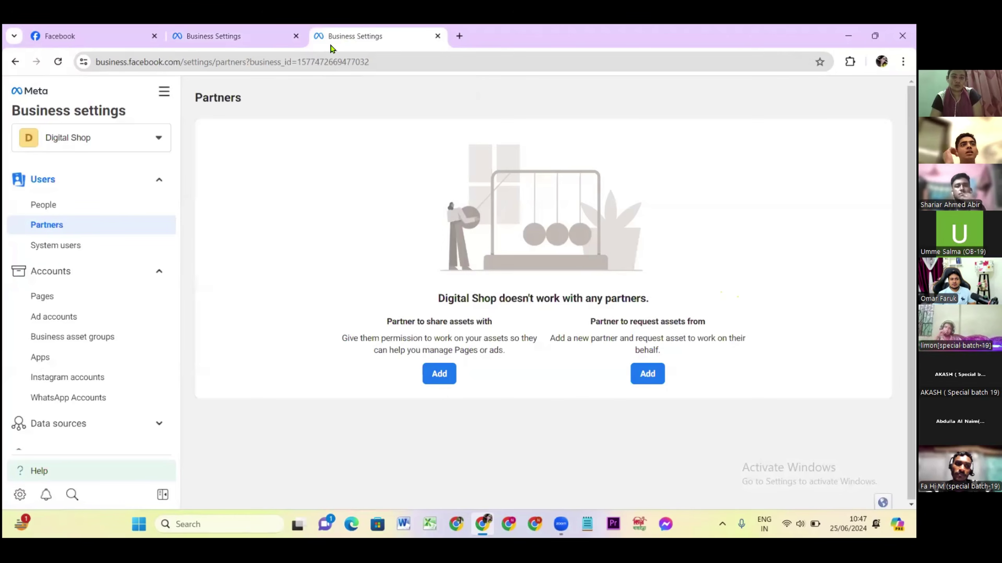
left_click(297, 60)
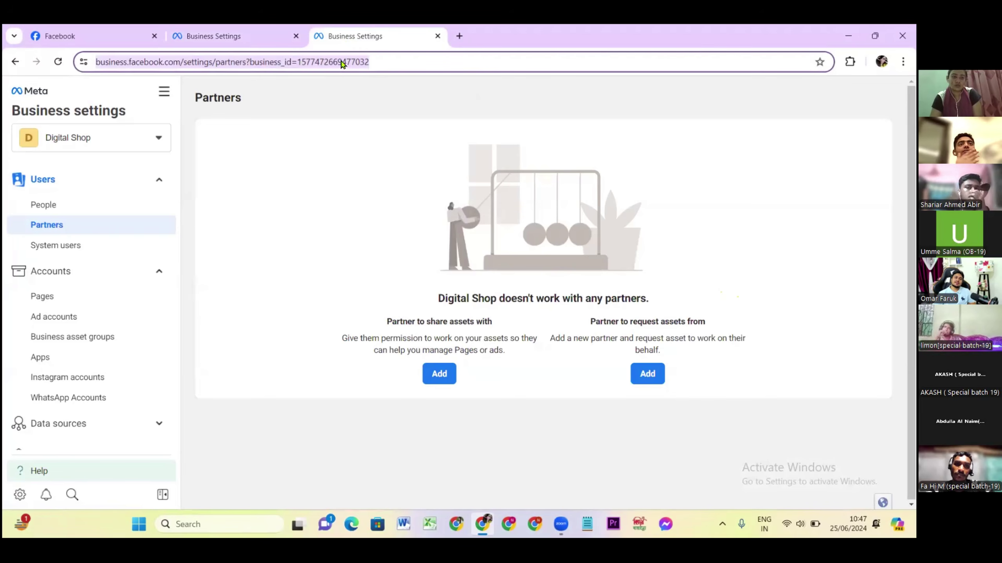
left_click(353, 62)
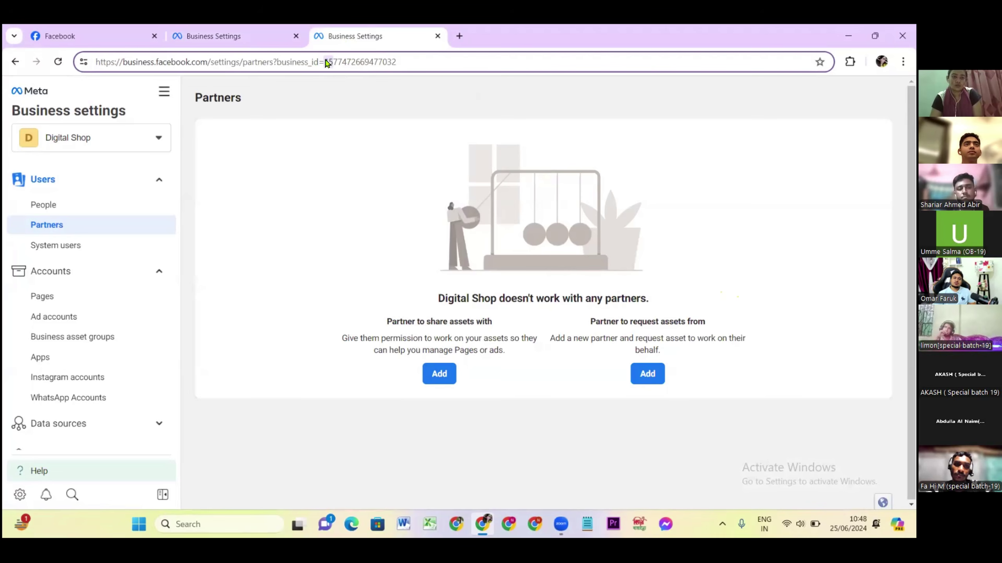
left_click_drag(326, 63, 421, 63)
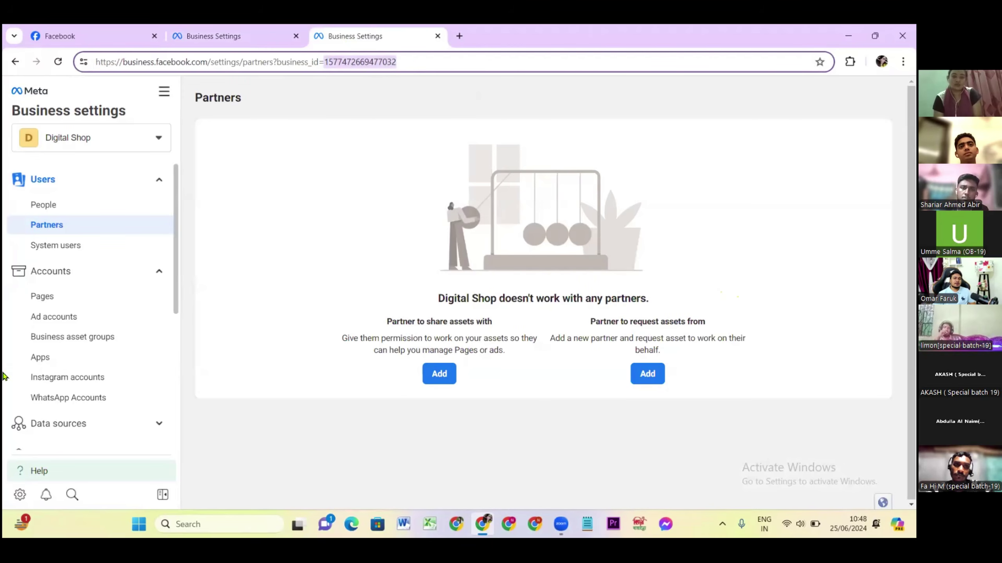
scroll(90, 339, "down", 6)
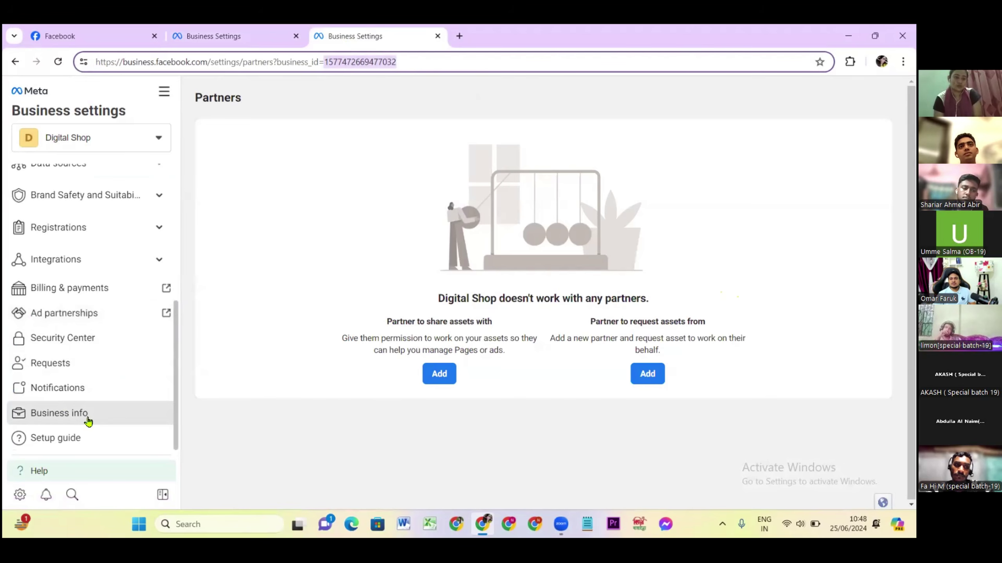
Open Business info and enlarge the browser zoom.
left_click(60, 419)
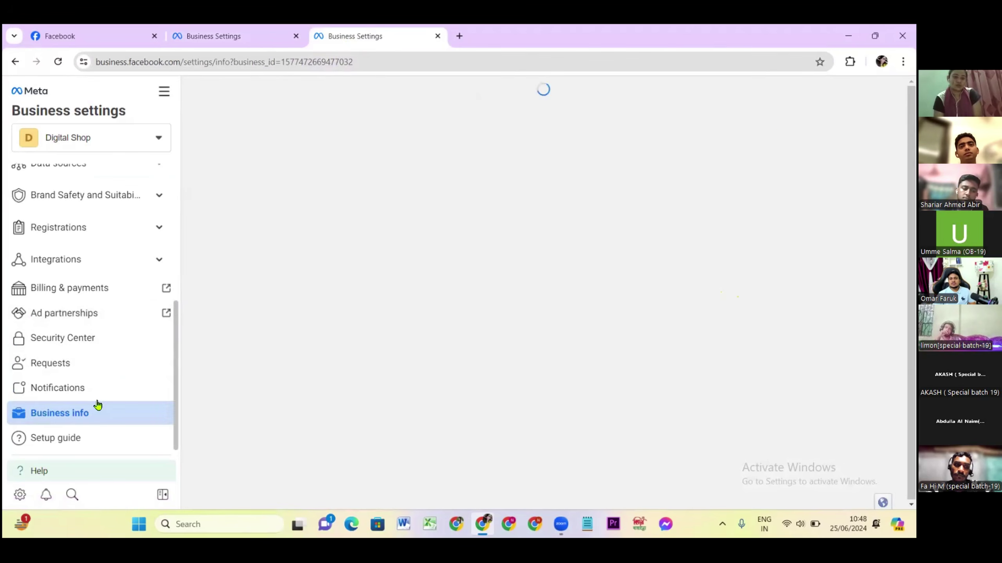
left_click(902, 62)
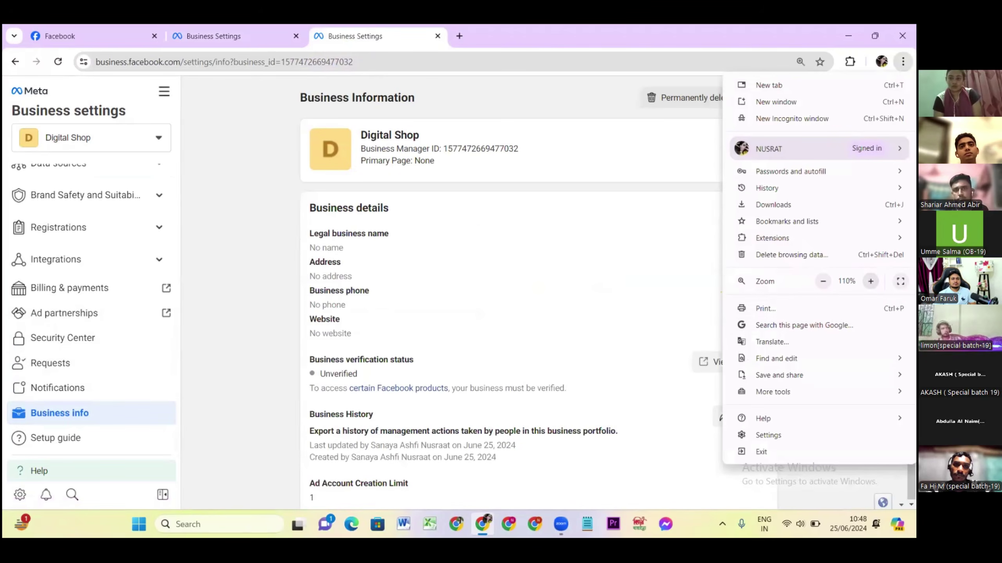
left_click(870, 281)
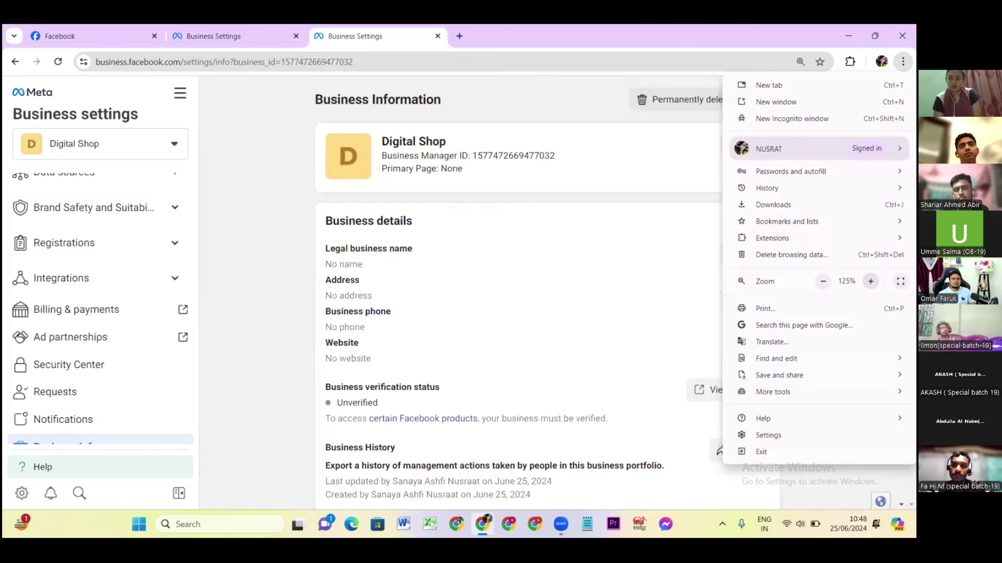
left_click(291, 242)
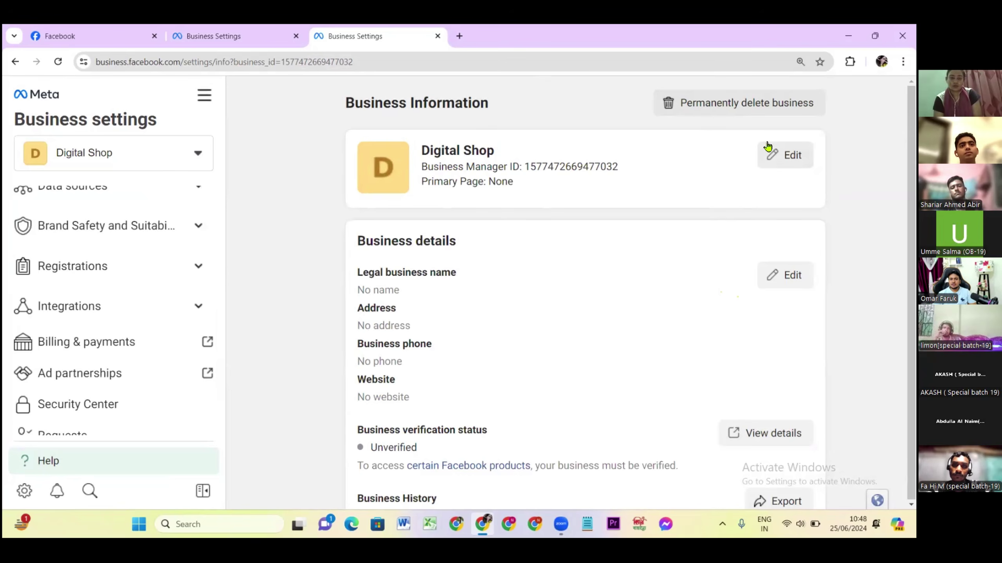
Cancel the business name edit, leaving Digital Shop unchanged, and open the business details form.
left_click(784, 157)
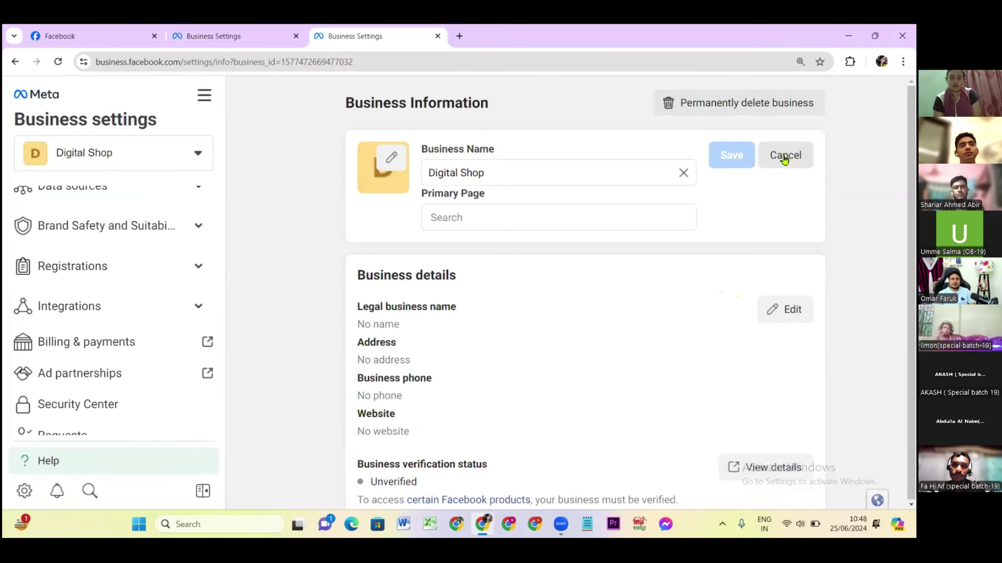
left_click(505, 173)
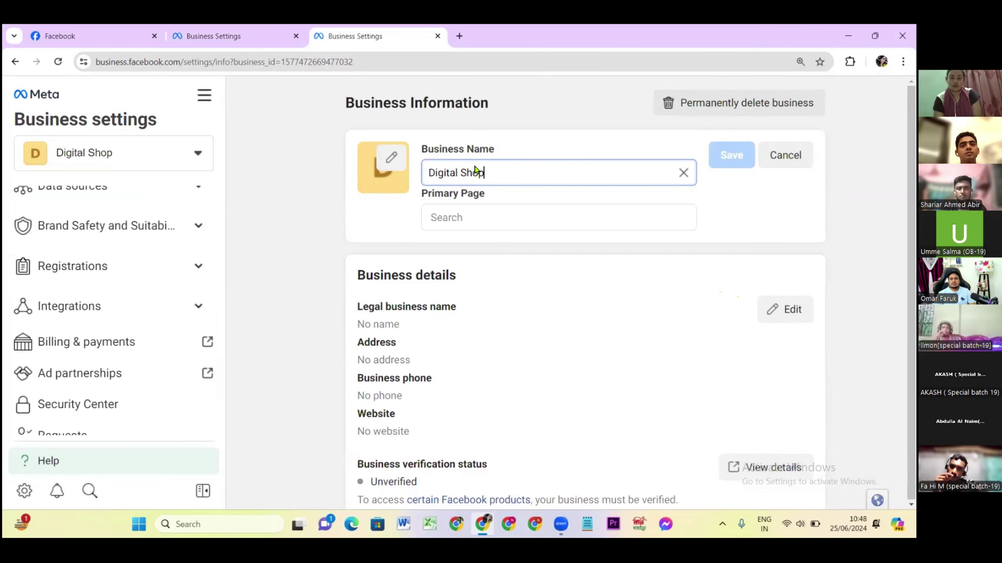
left_click(771, 156)
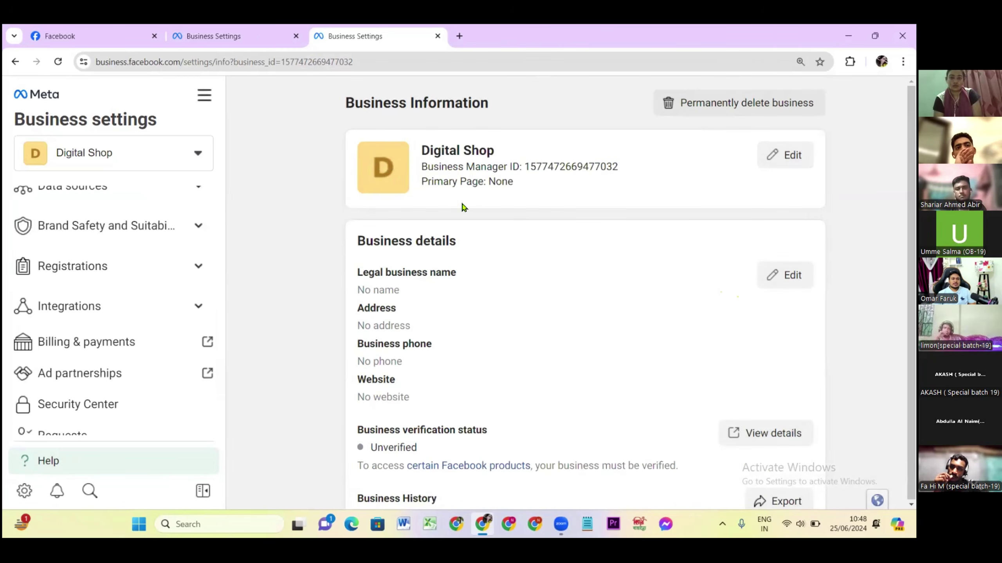
scroll(453, 217, "down", 1)
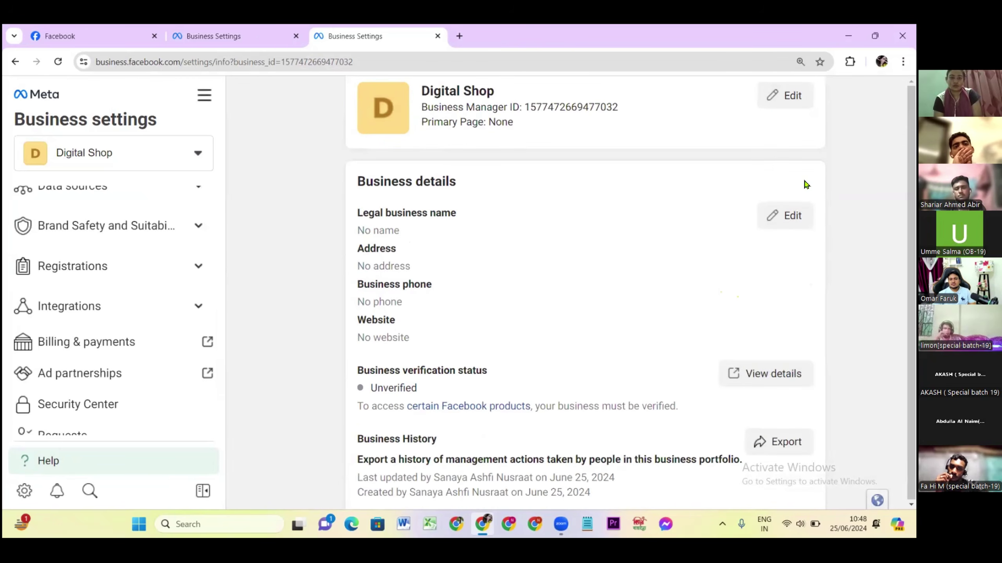
left_click(783, 218)
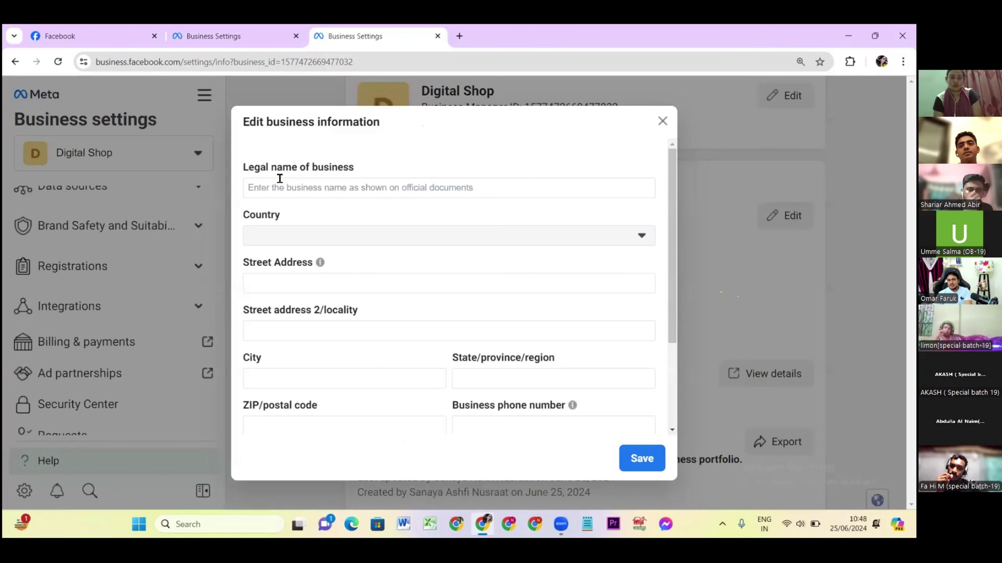
Leave legal name, country, street address, City and State fields empty.
left_click(255, 185)
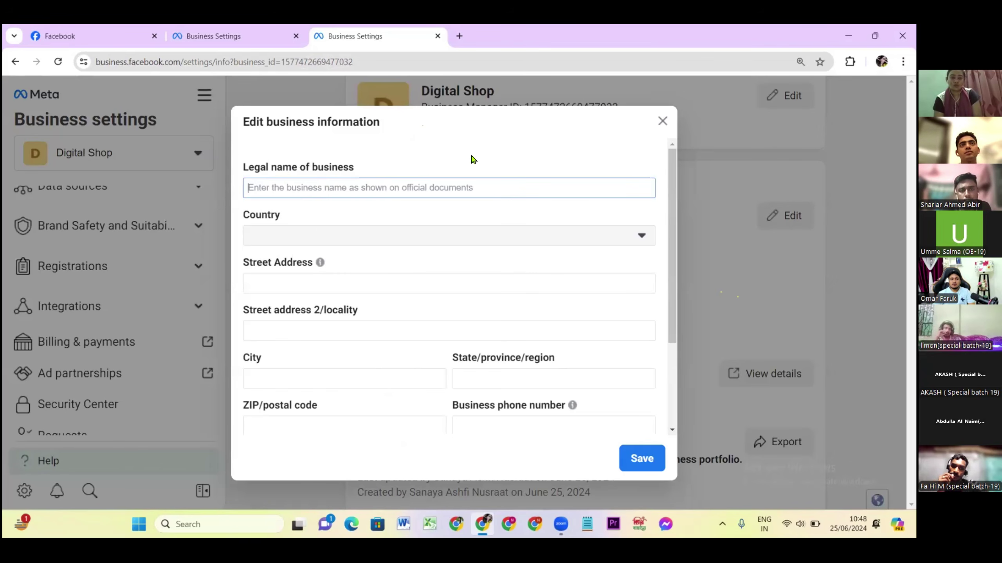
left_click(303, 235)
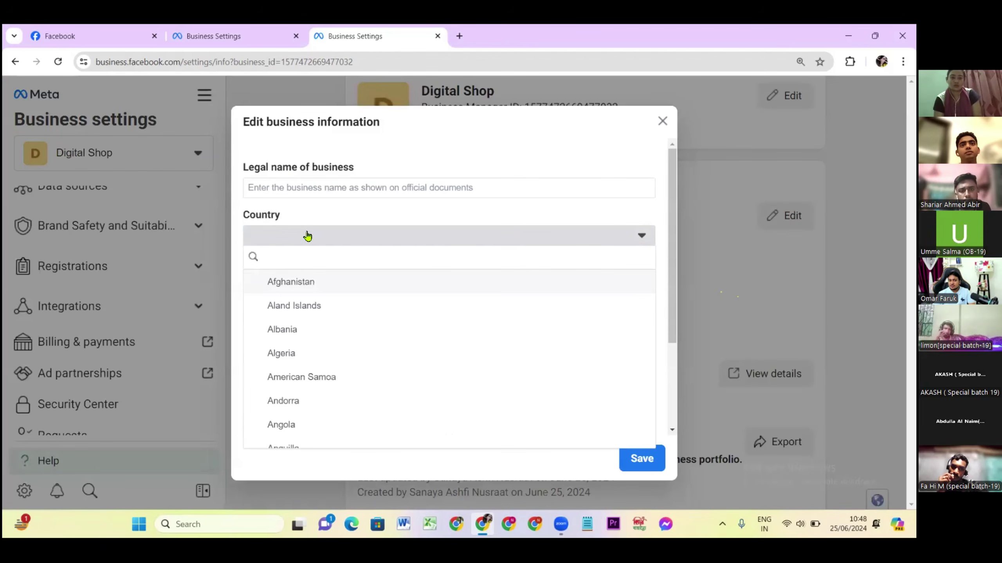
left_click(309, 214)
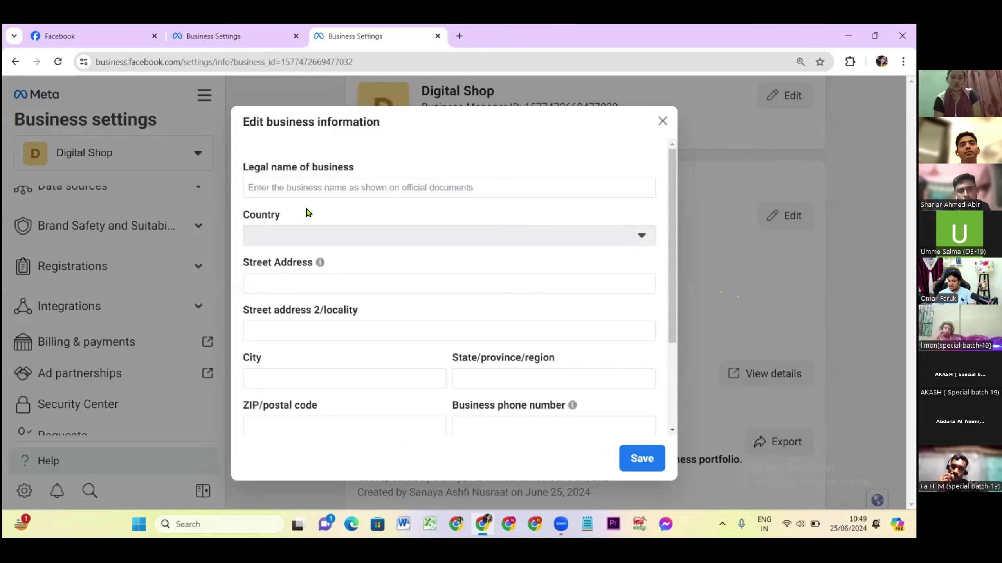
left_click(272, 285)
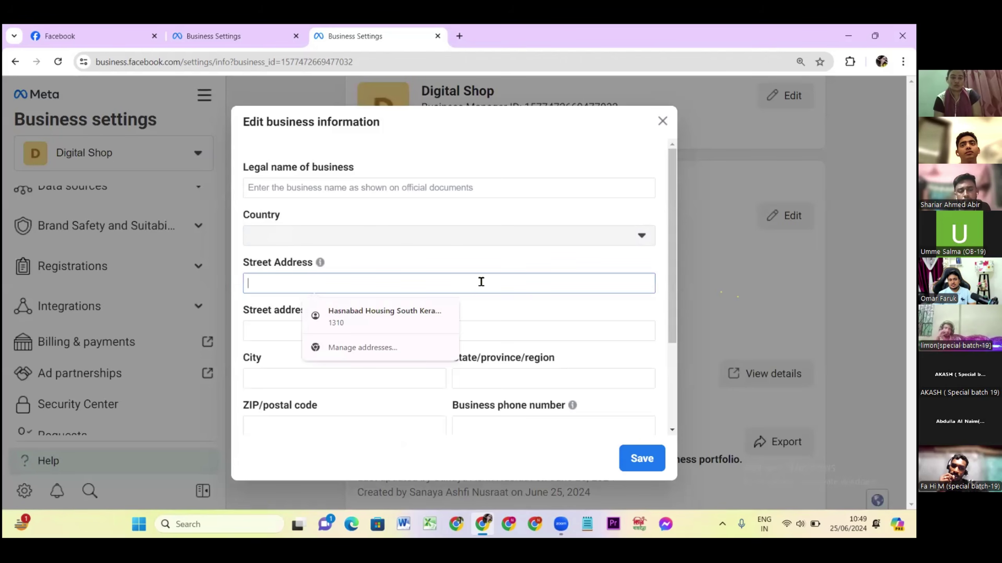
left_click(265, 333)
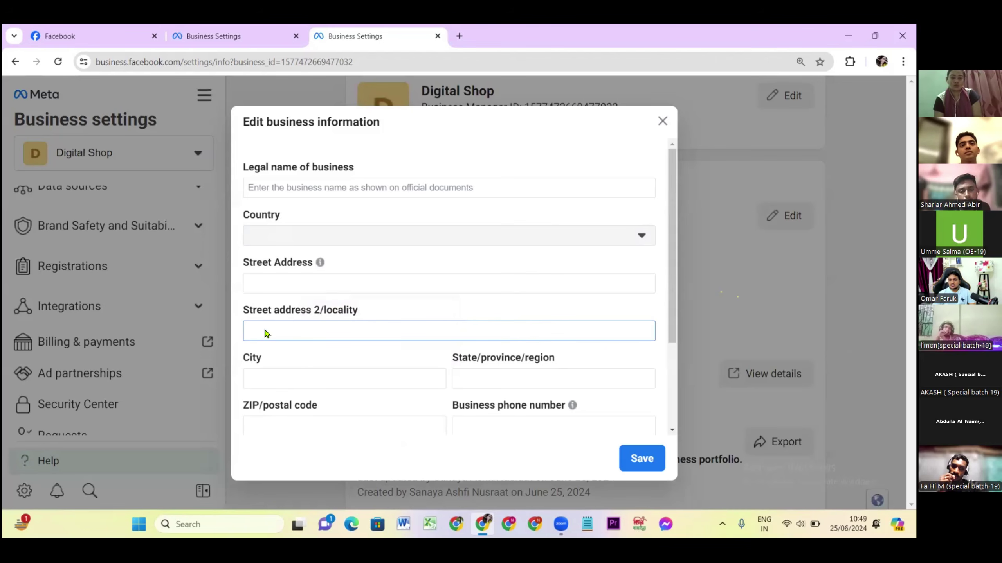
left_click(268, 378)
left_click(495, 377)
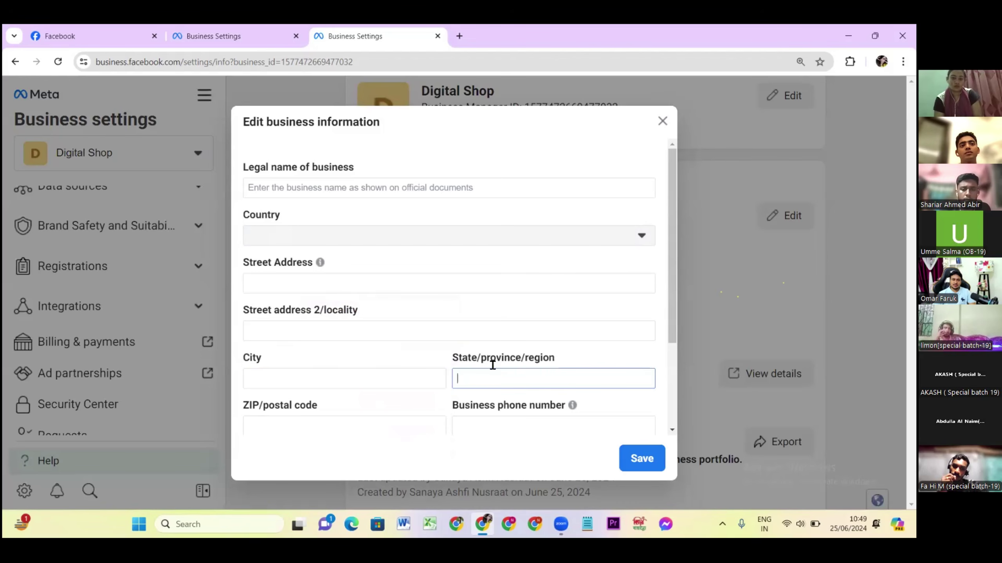
Leave ZIP, phone, website and Tax ID empty, then close the form unsaved.
scroll(484, 369, "down", 3)
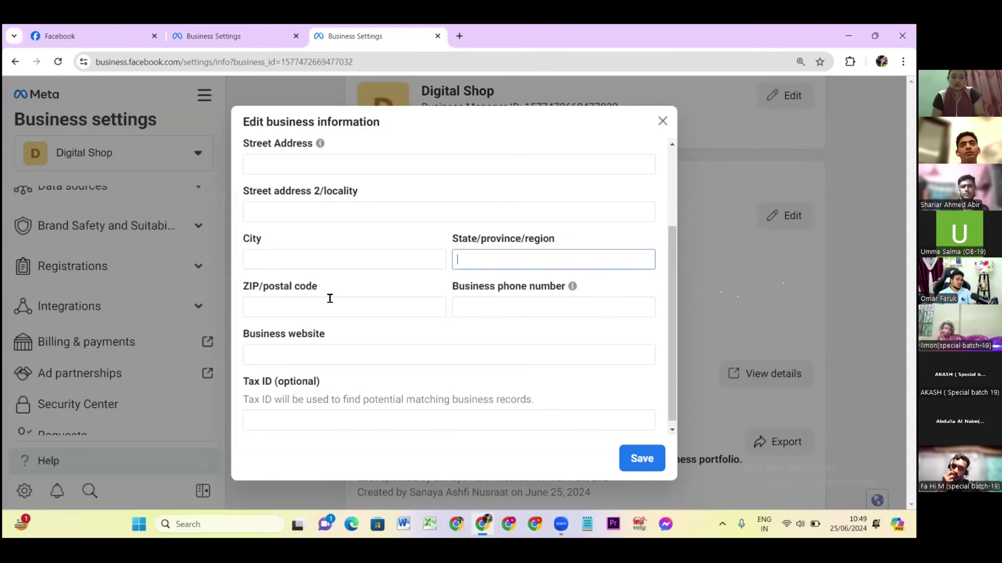
left_click(299, 308)
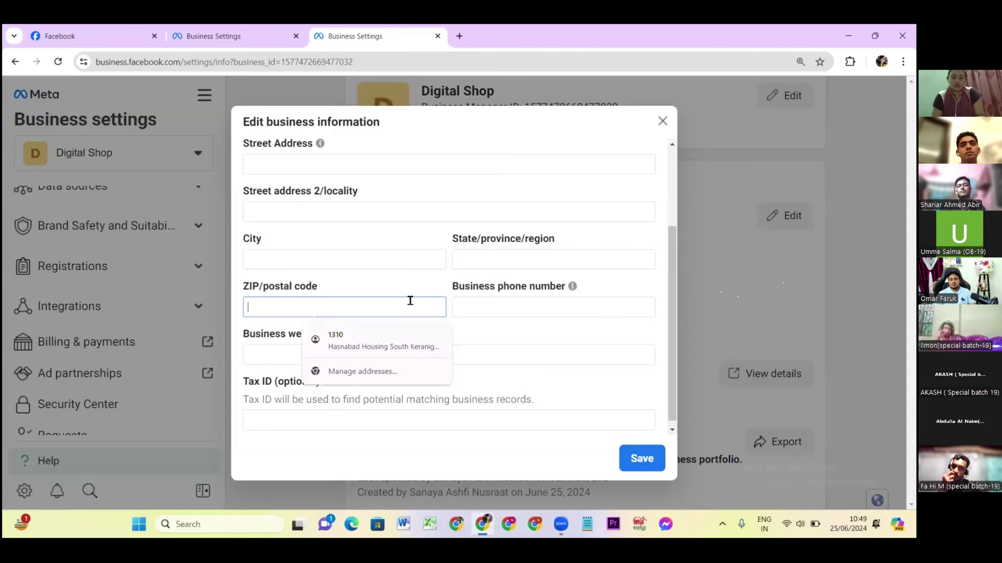
left_click(487, 309)
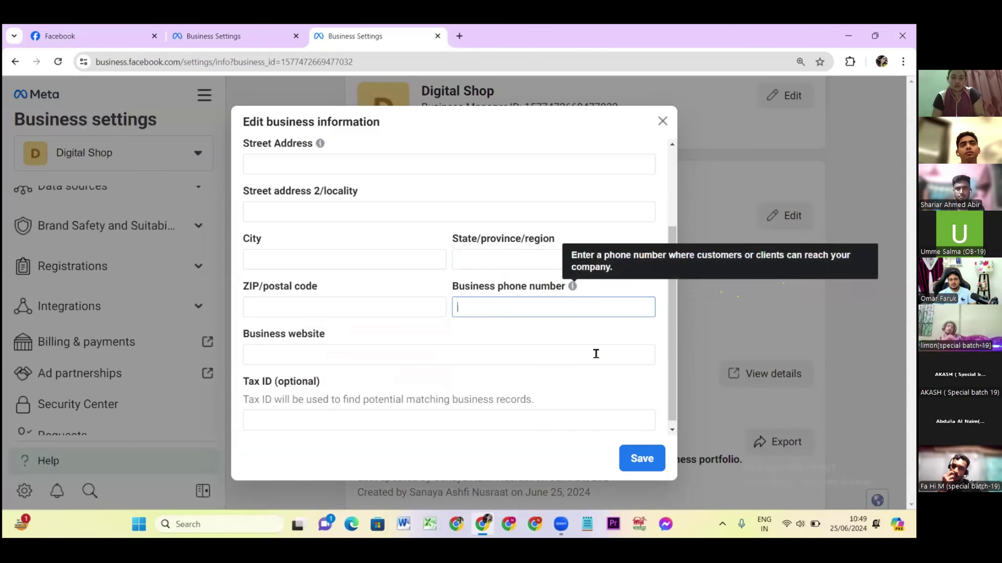
left_click(279, 348)
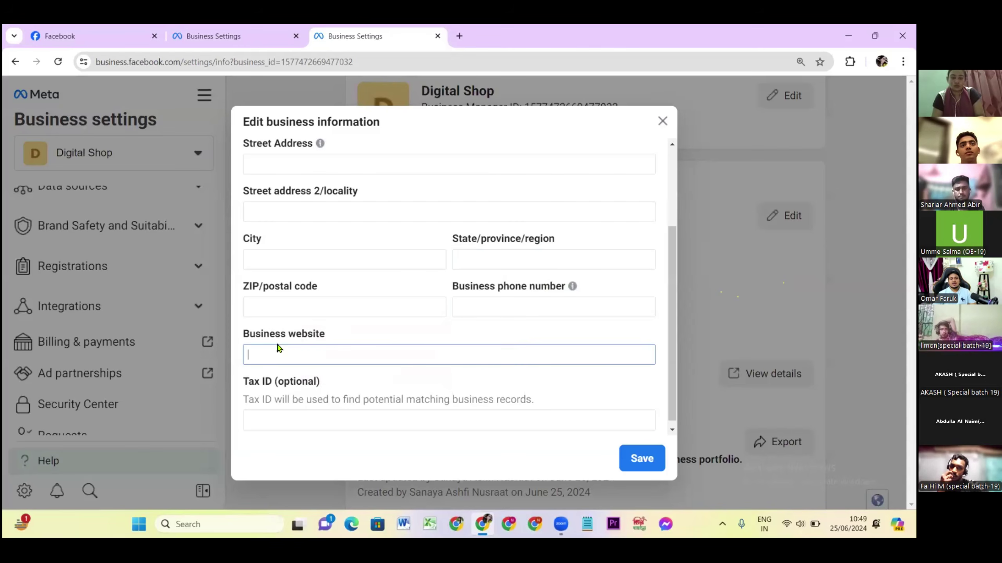
left_click(264, 422)
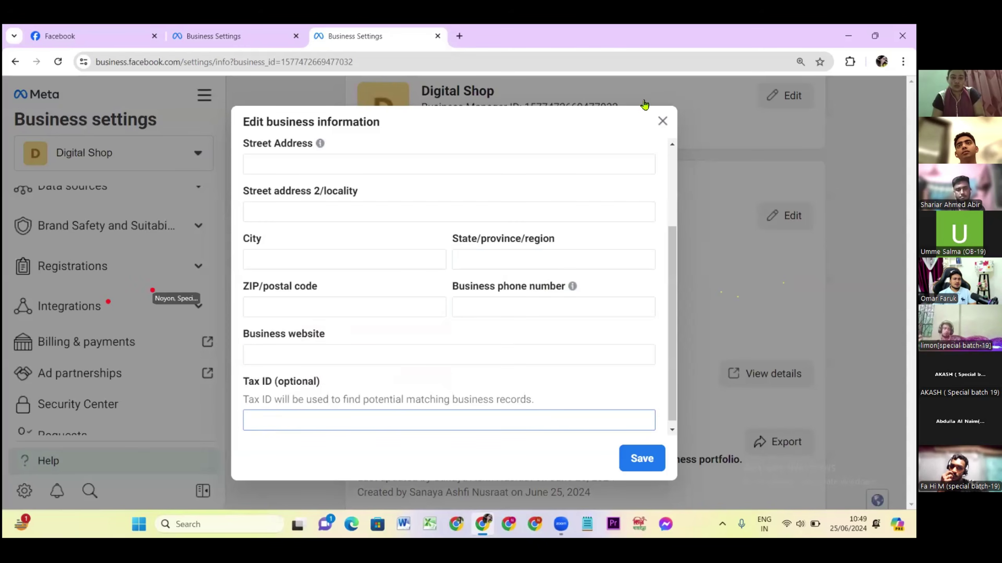
left_click(662, 122)
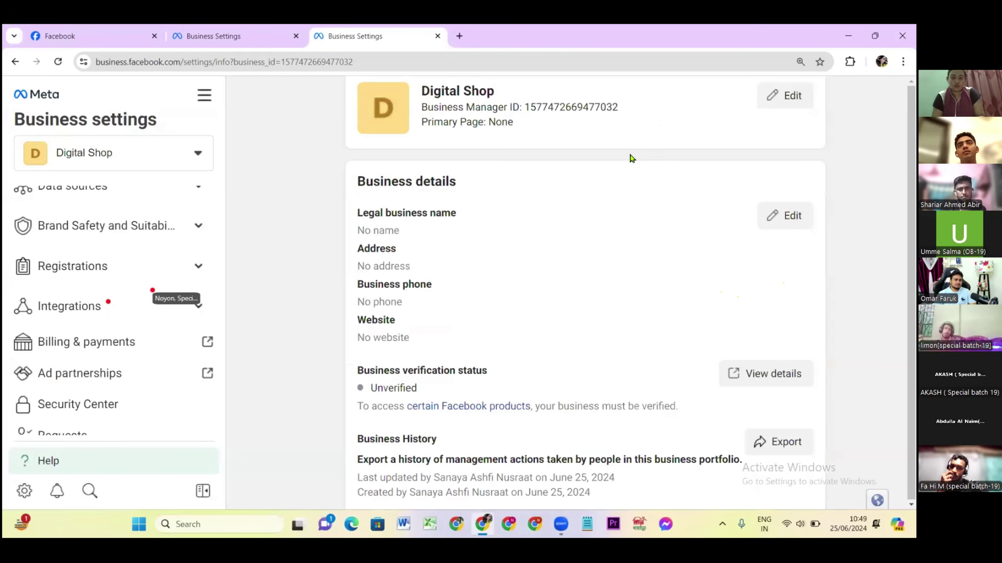
scroll(437, 342, "down", 2)
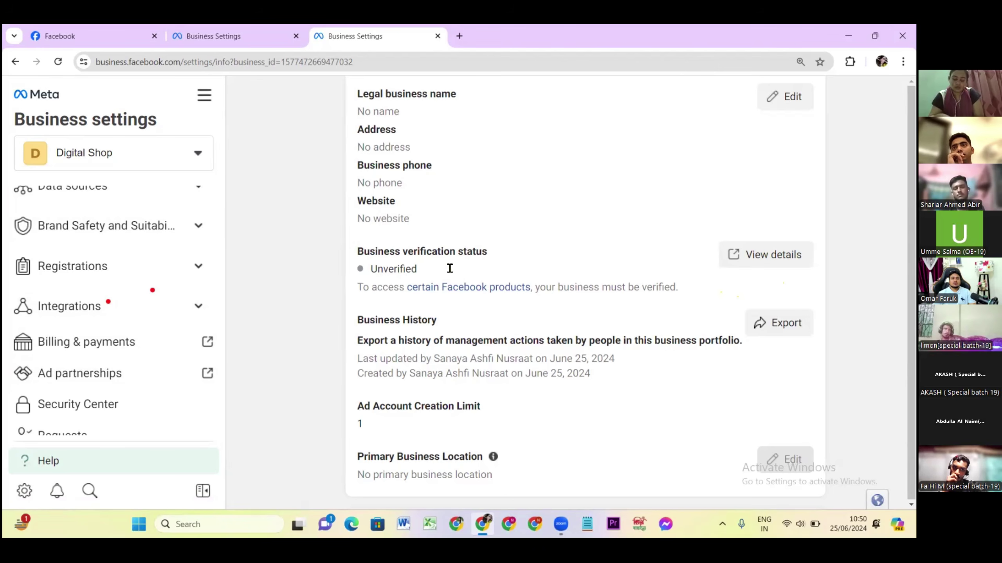
double_click(400, 271)
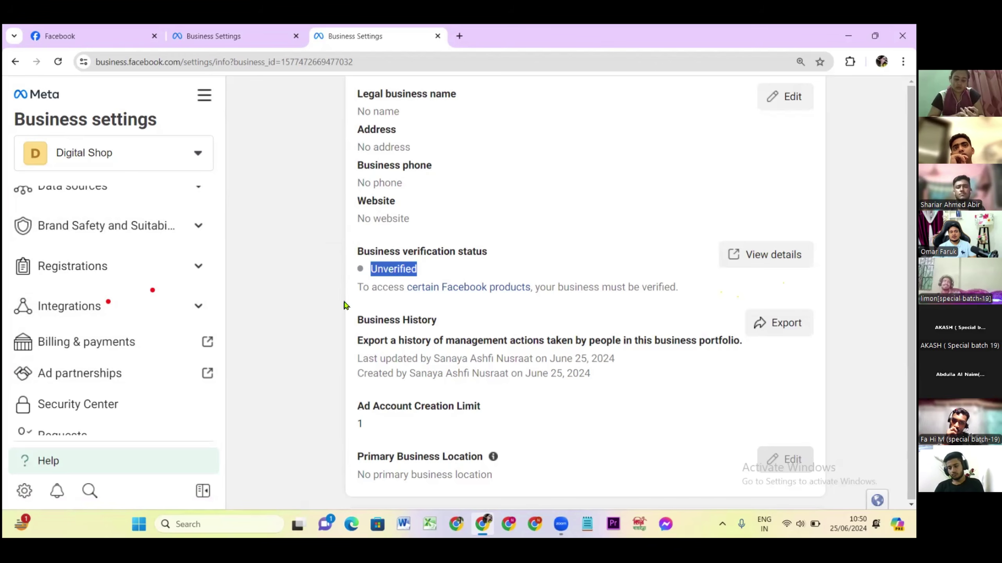
scroll(382, 387, "down", 3)
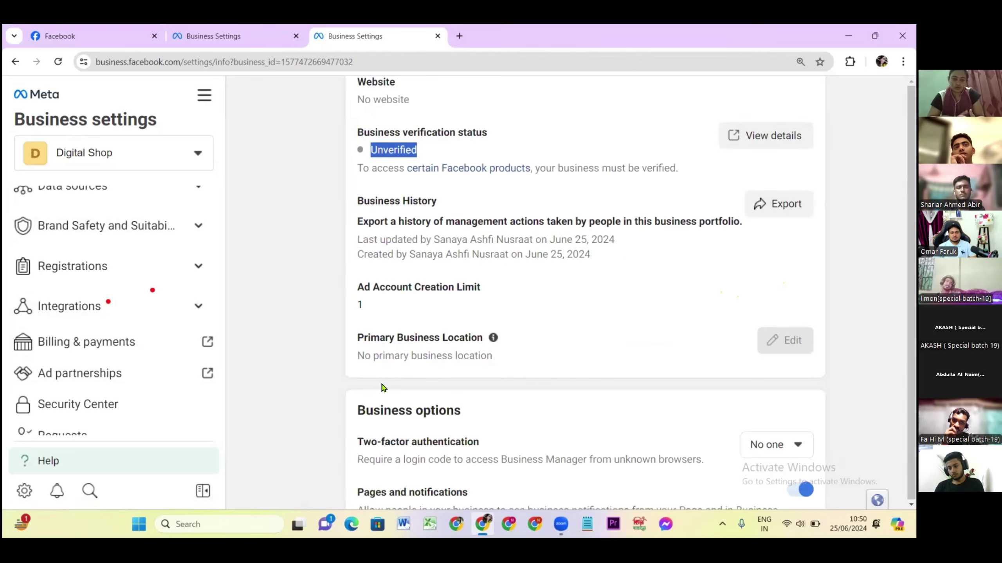
scroll(406, 386, "down", 3)
scroll(406, 387, "down", 4)
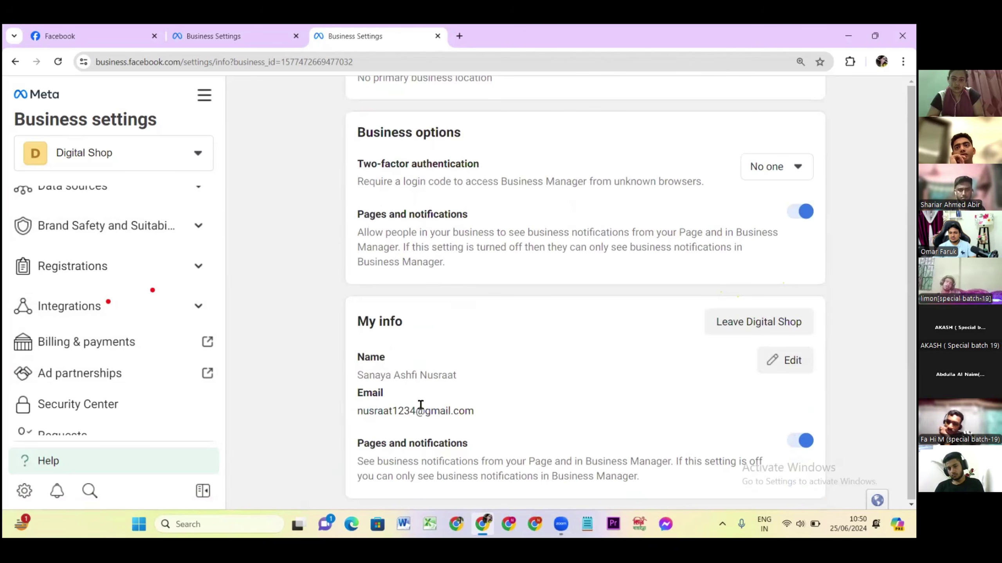
Edit My info, visiting the first name and e-mail fields without changing them.
left_click(764, 375)
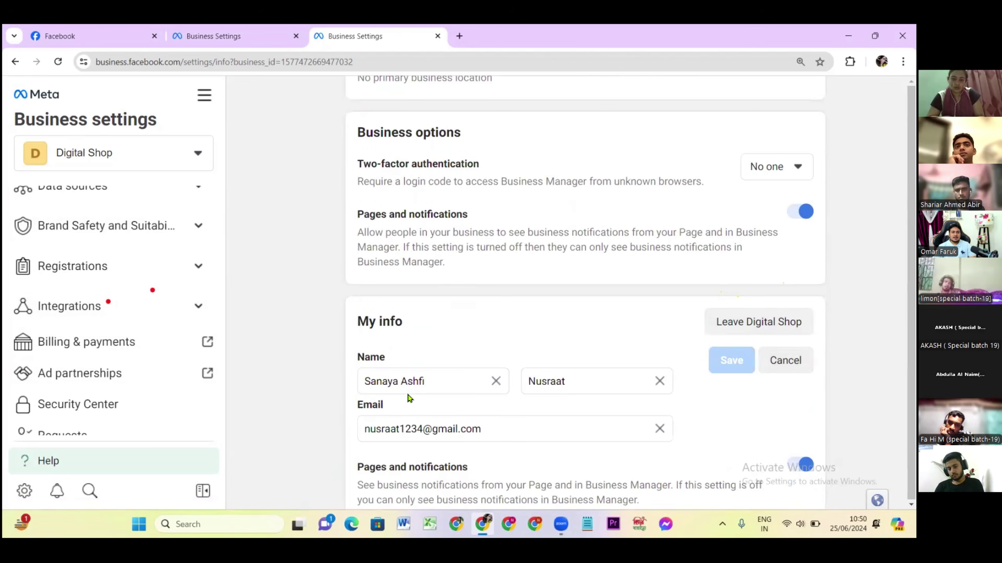
left_click(432, 385)
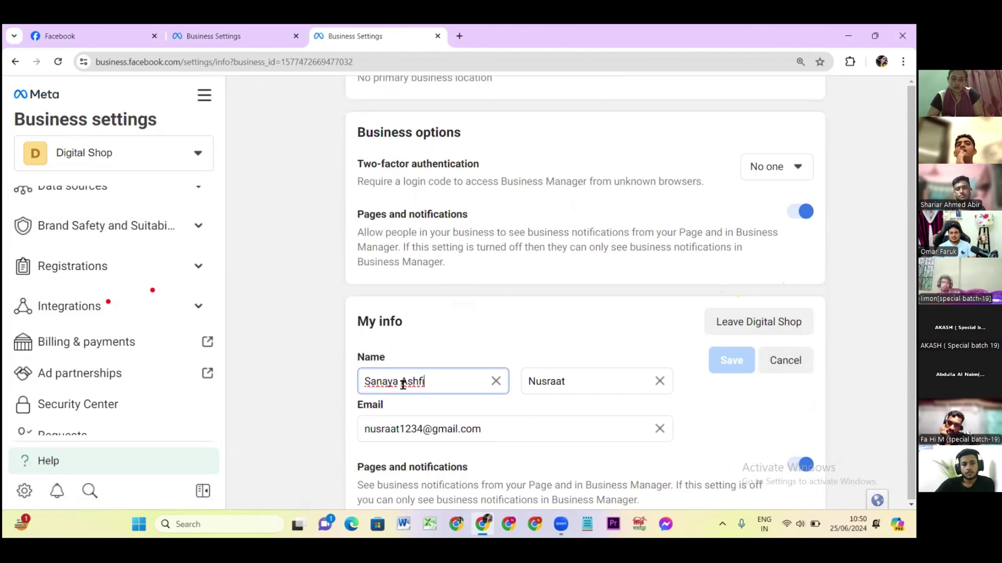
left_click(384, 434)
key("ctrl+a")
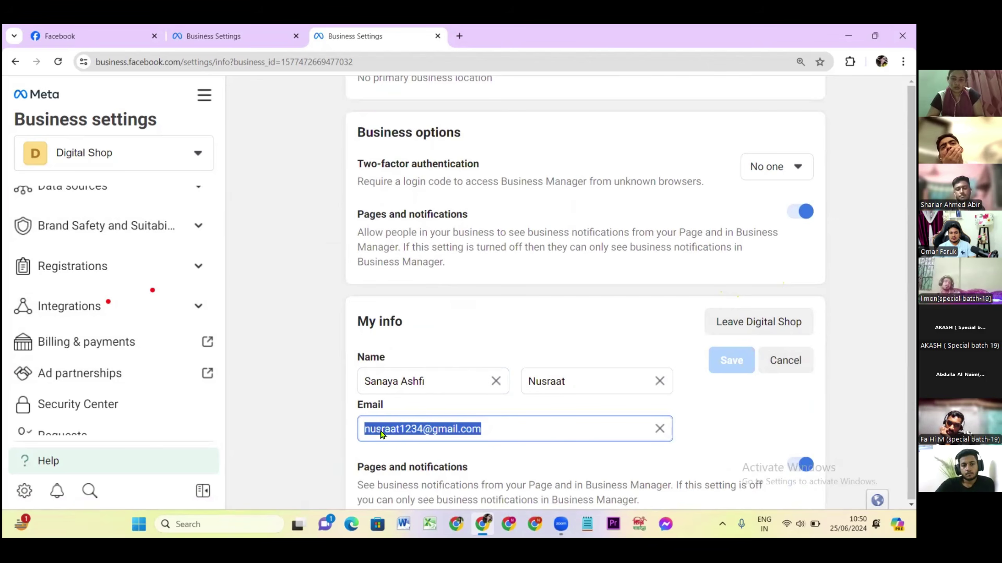
left_click(304, 356)
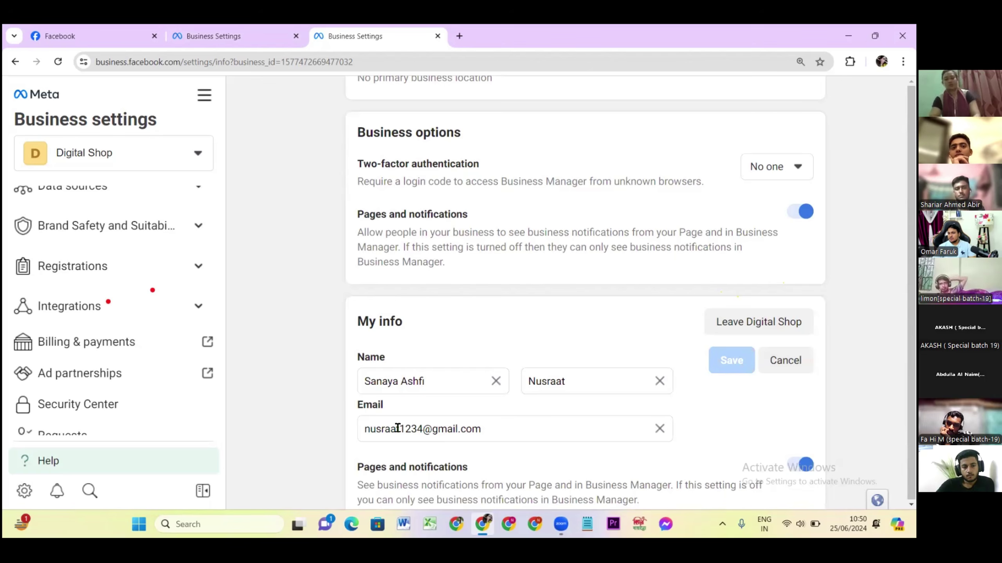
Select the Business Manager ID digits beside Digital Shop and copy them.
scroll(424, 427, "up", 5)
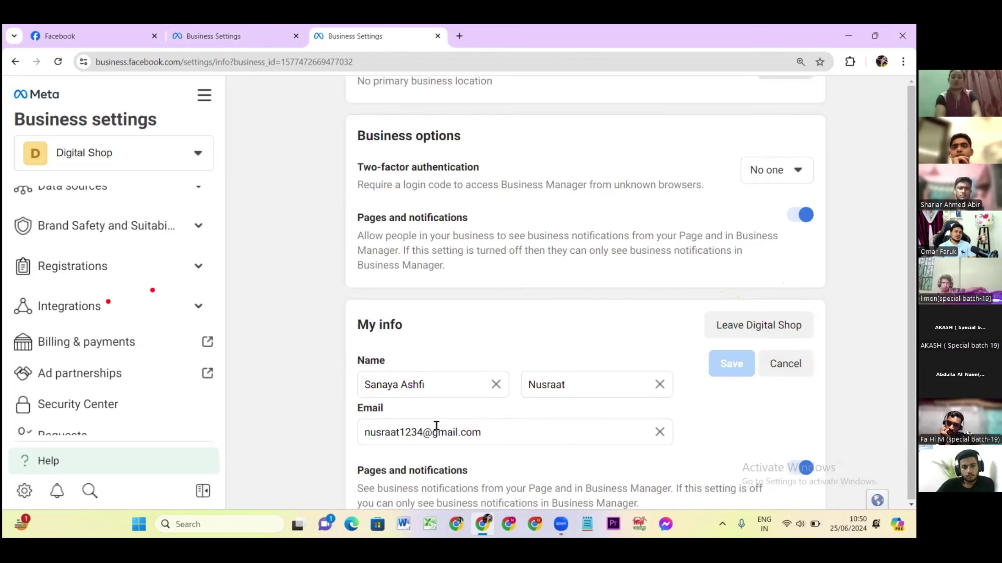
scroll(435, 424, "up", 5)
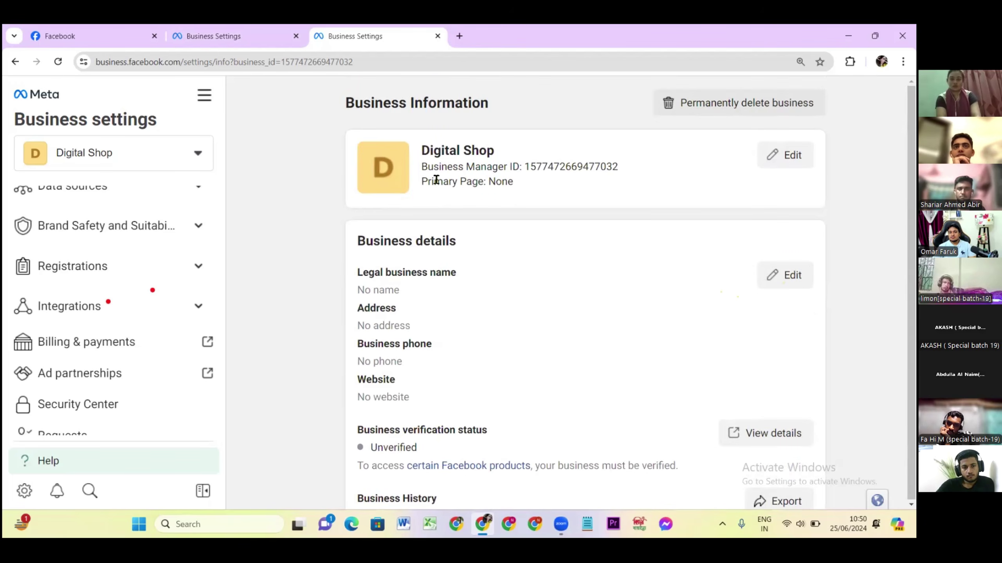
triple_click(530, 167)
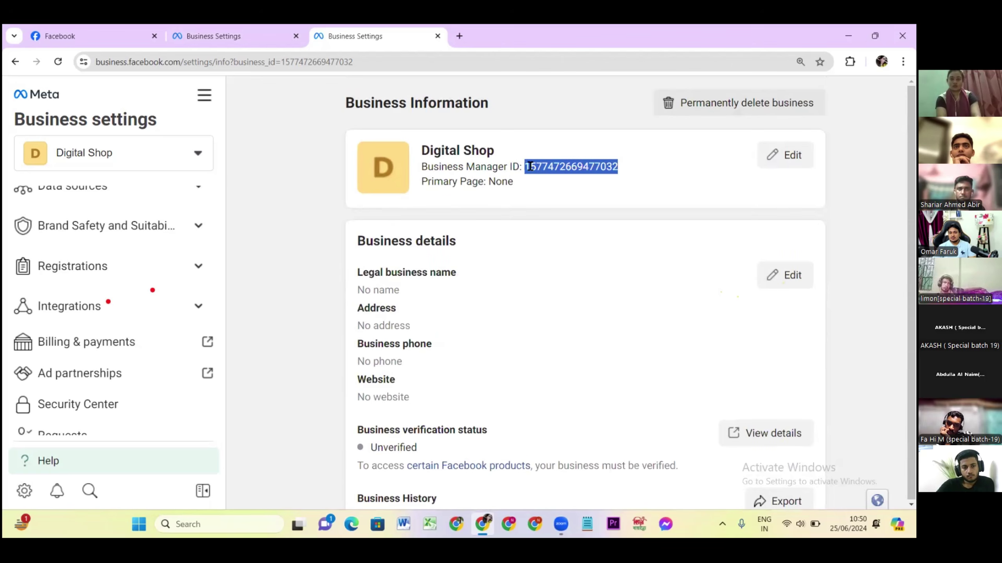
left_click(309, 62)
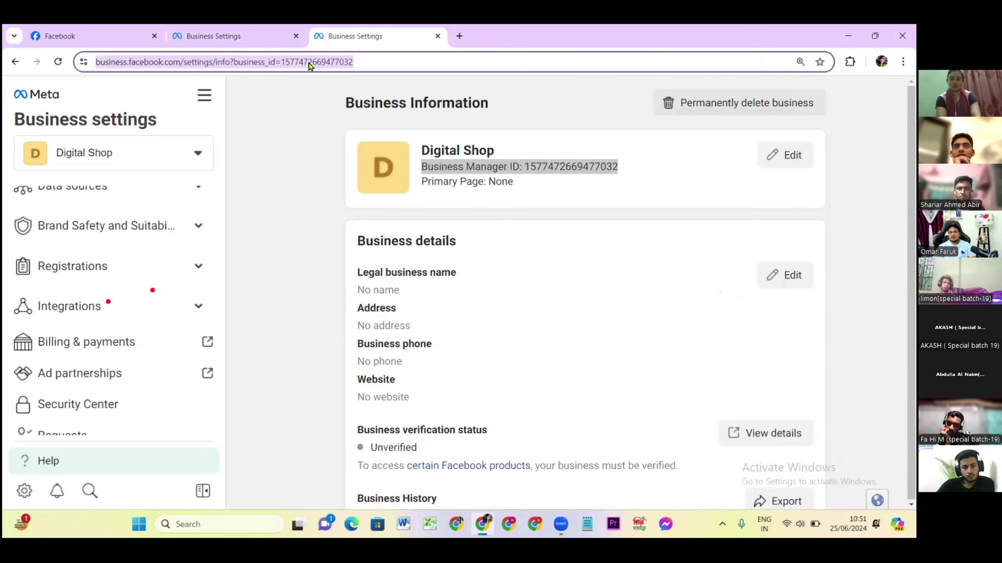
left_click(363, 61)
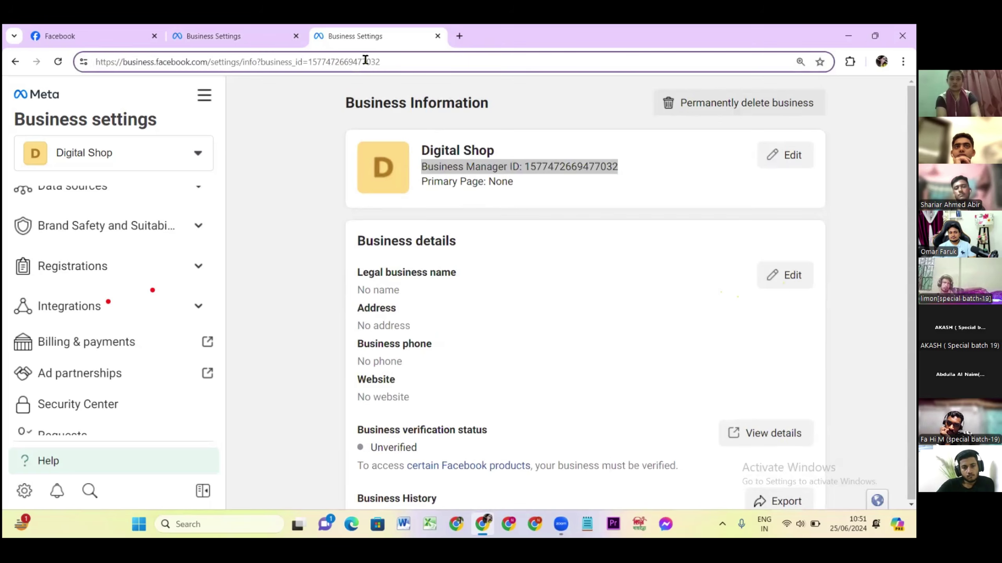
left_click_drag(387, 63, 311, 63)
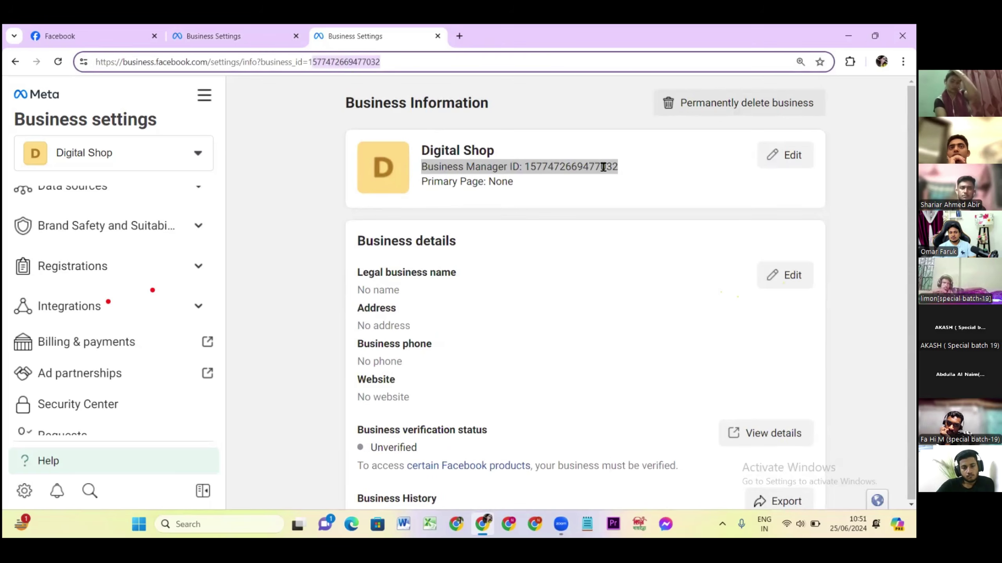
triple_click(617, 165)
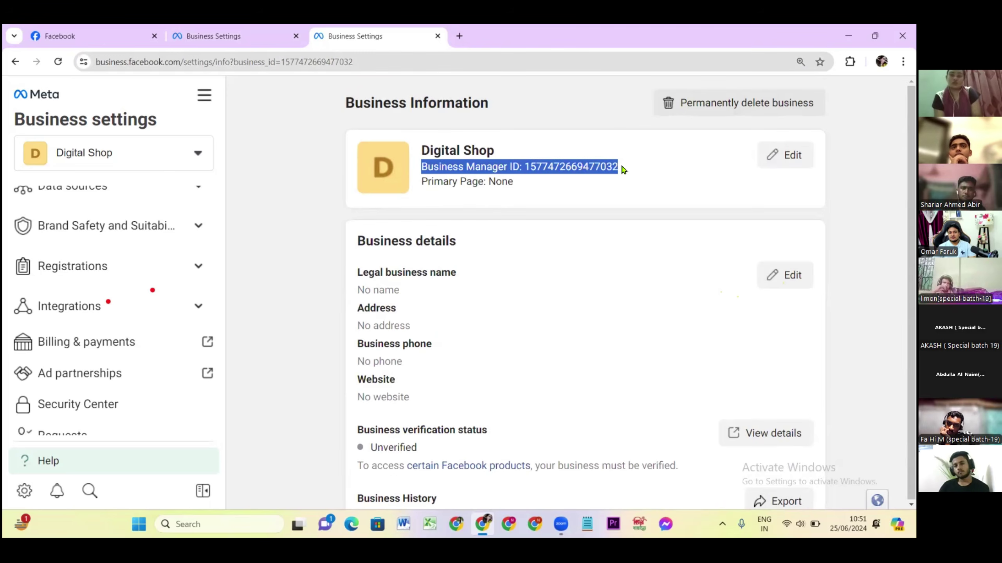
left_click(627, 166)
left_click_drag(628, 169, 527, 173)
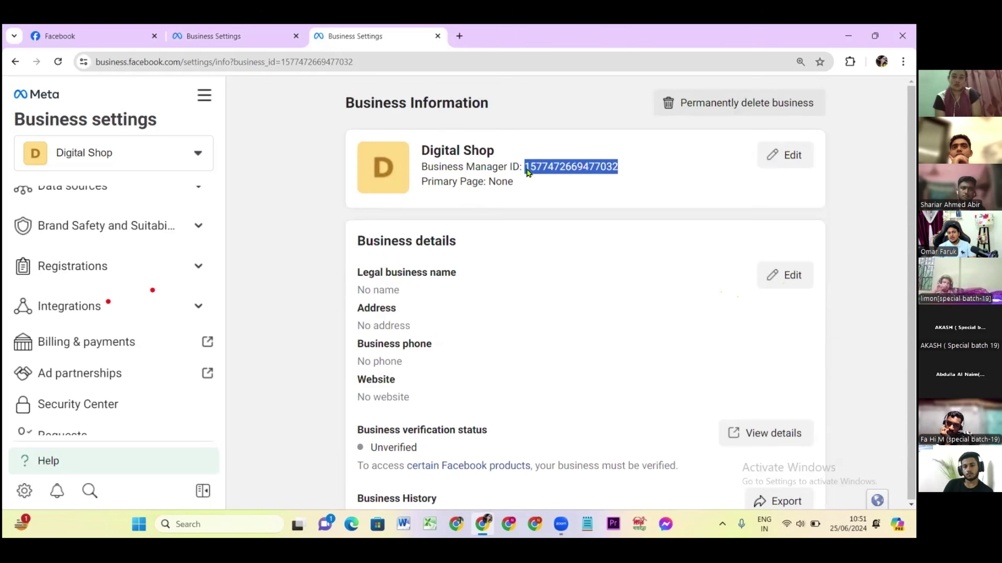
right_click(529, 172)
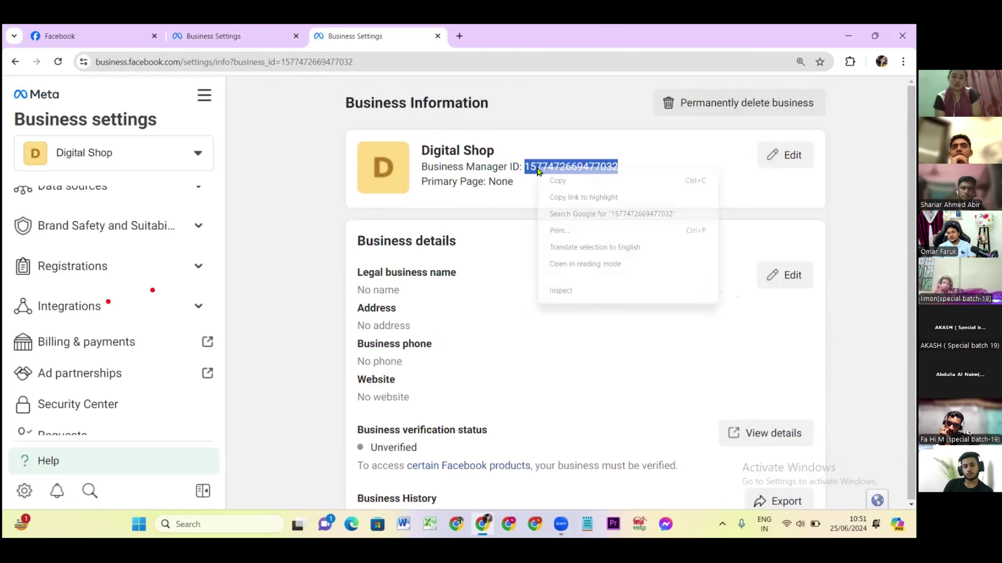
left_click(565, 182)
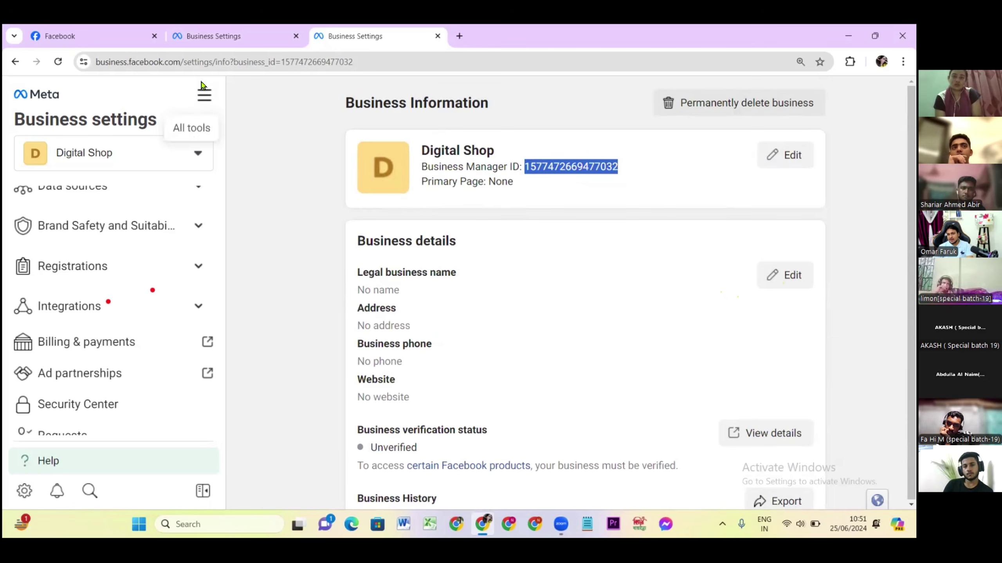
Submit the pasted ID with its last digit changed to 2 as partner, then cancel after the invalid-ID error.
left_click(207, 36)
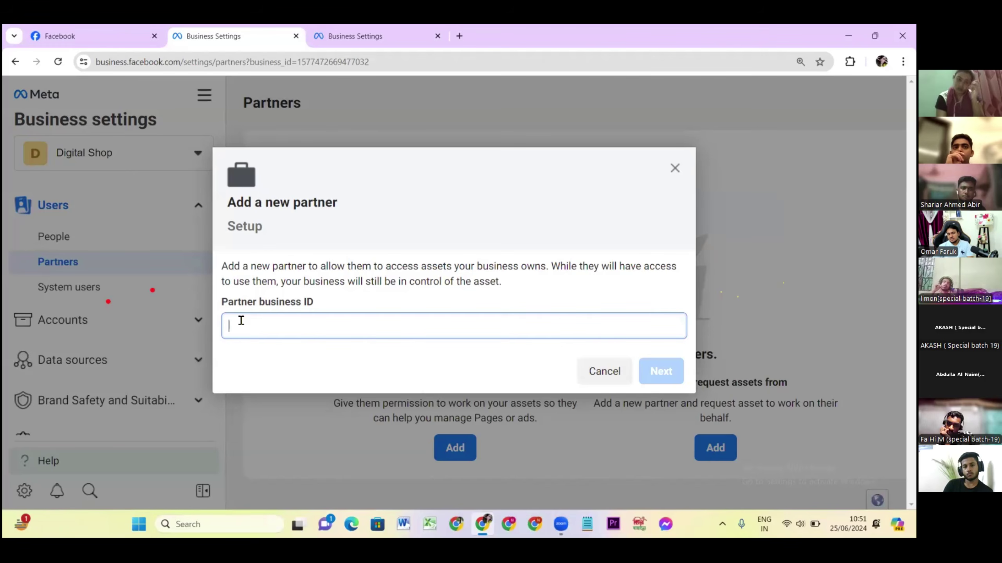
key("ctrl+v")
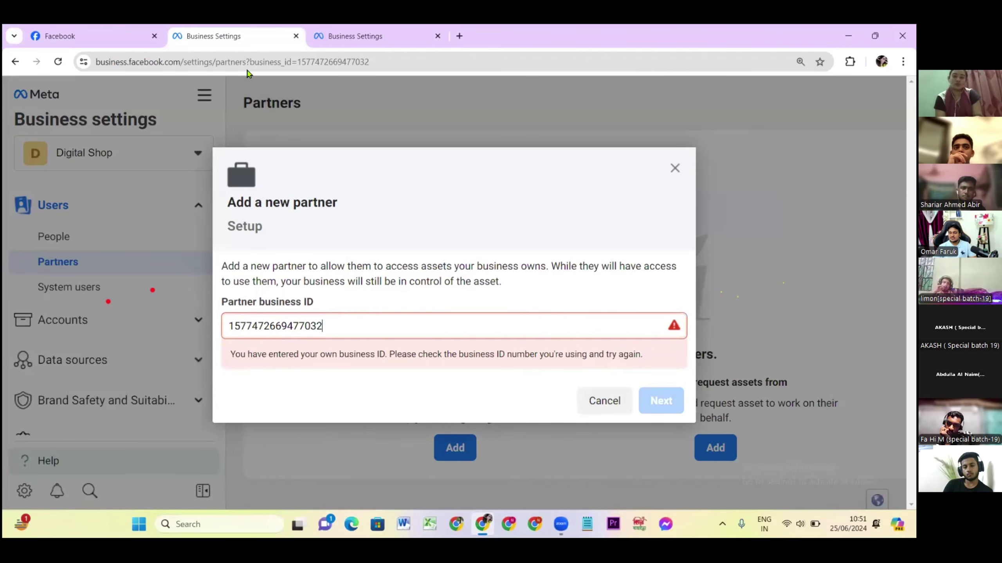
key("BackSpace")
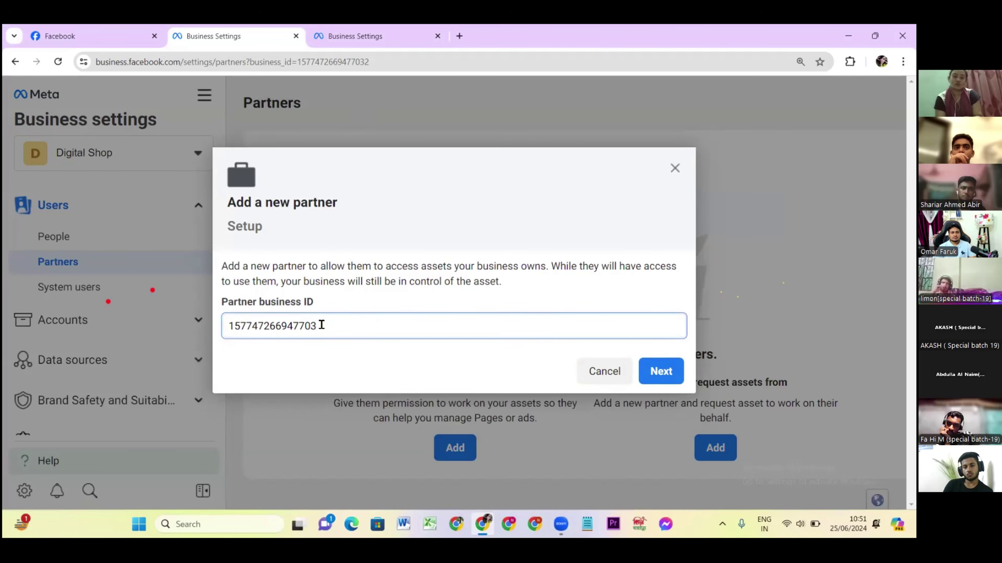
type("2")
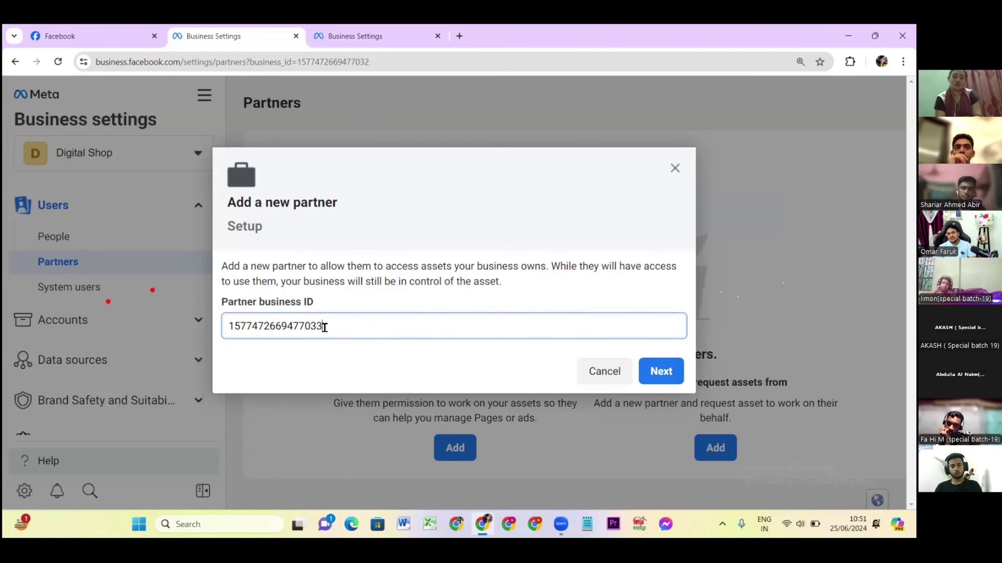
left_click(662, 372)
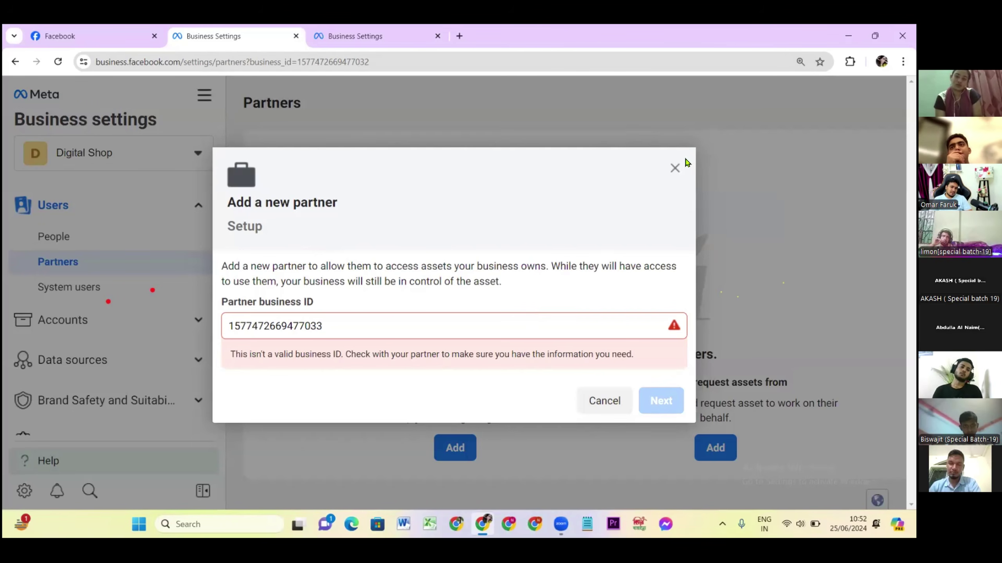
left_click(609, 412)
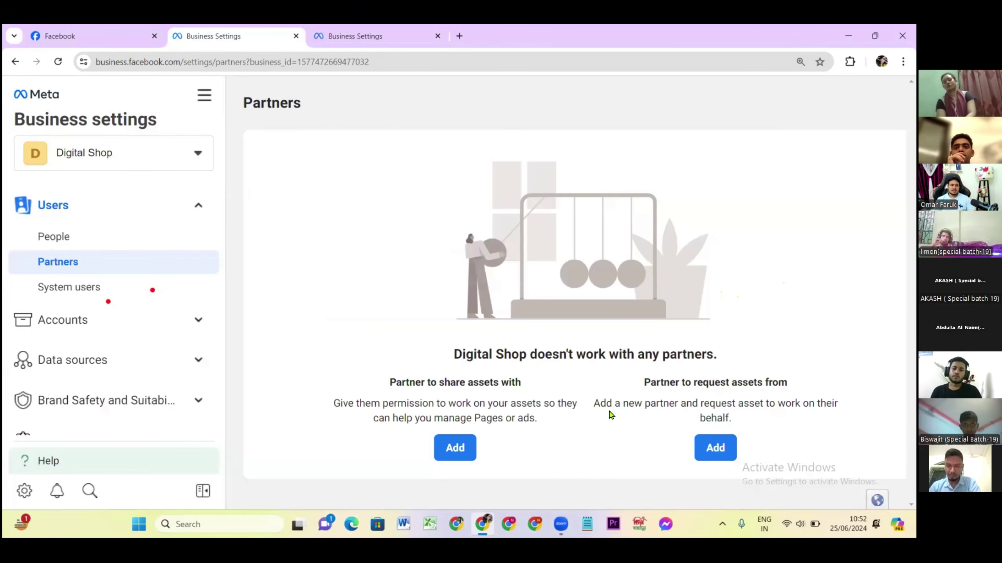
Open System users, collapse the Users group and expand the Accounts group.
left_click(74, 290)
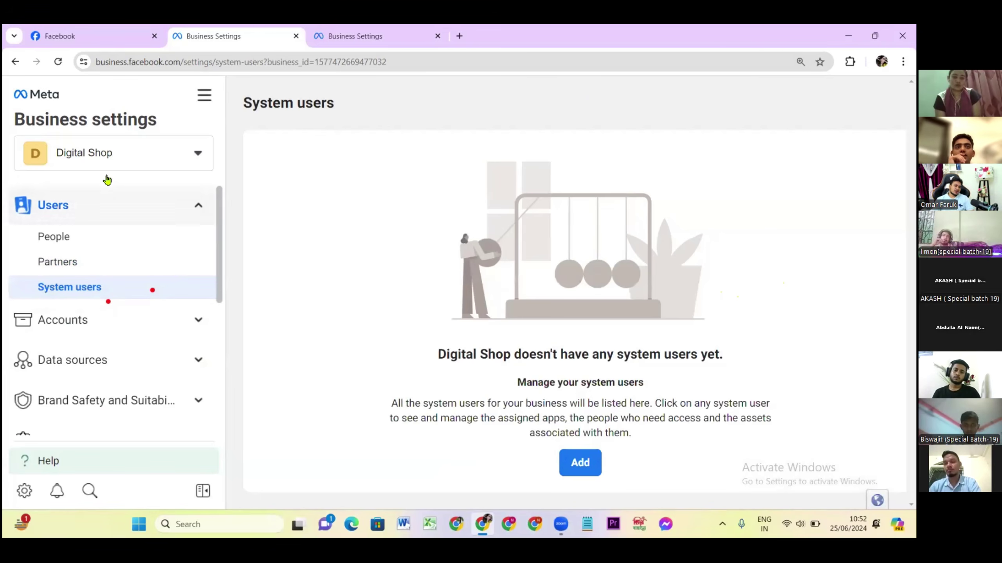
left_click(136, 220)
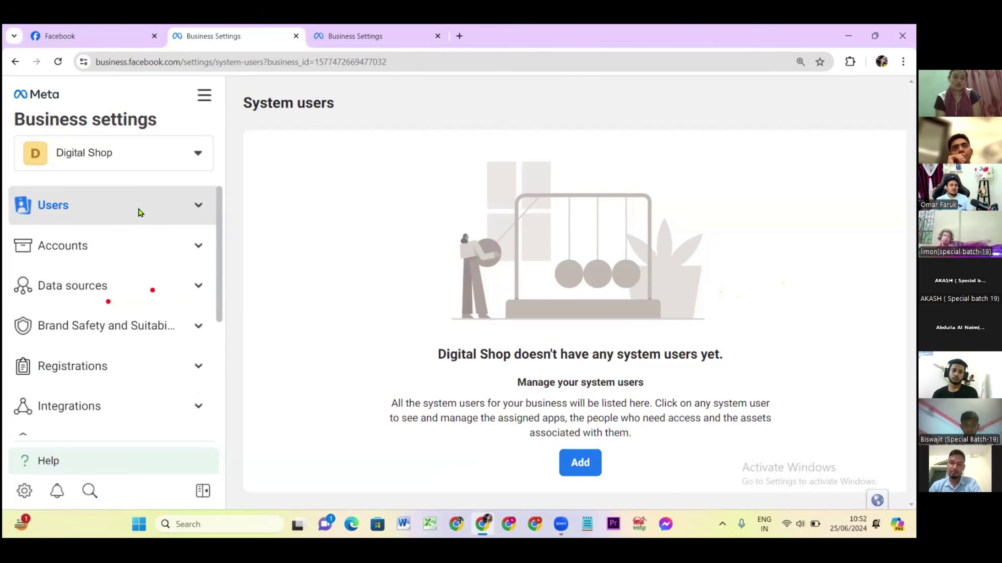
left_click(125, 249)
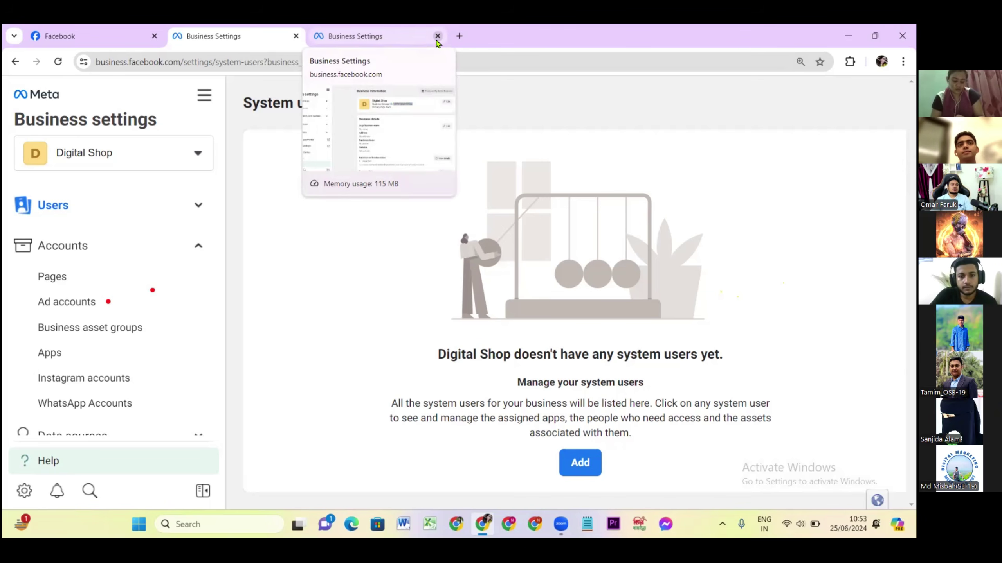
Collapse and re-expand the Accounts sidebar group, then go to Pages.
scroll(88, 354, "down", 1)
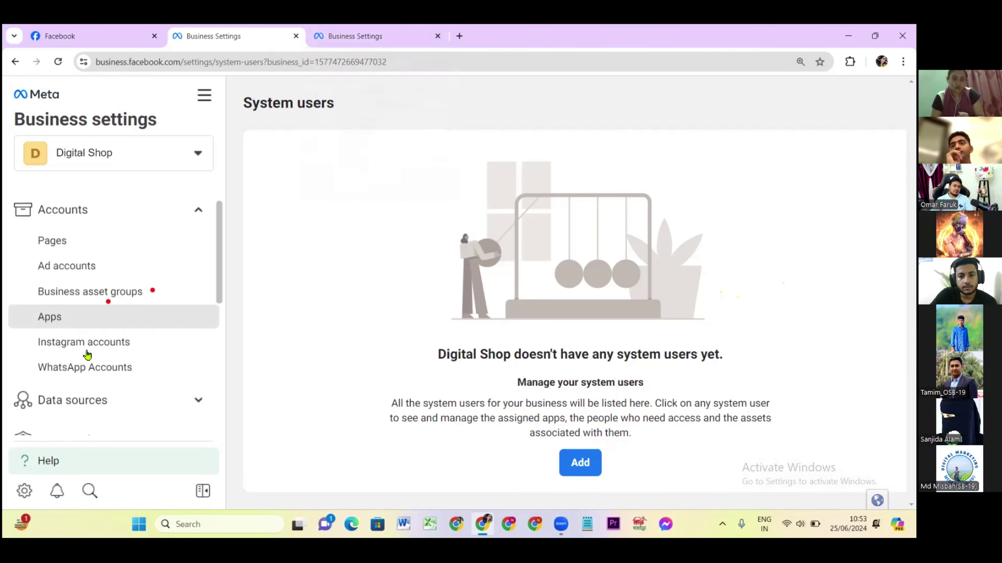
scroll(88, 355, "down", 4)
scroll(49, 342, "up", 5)
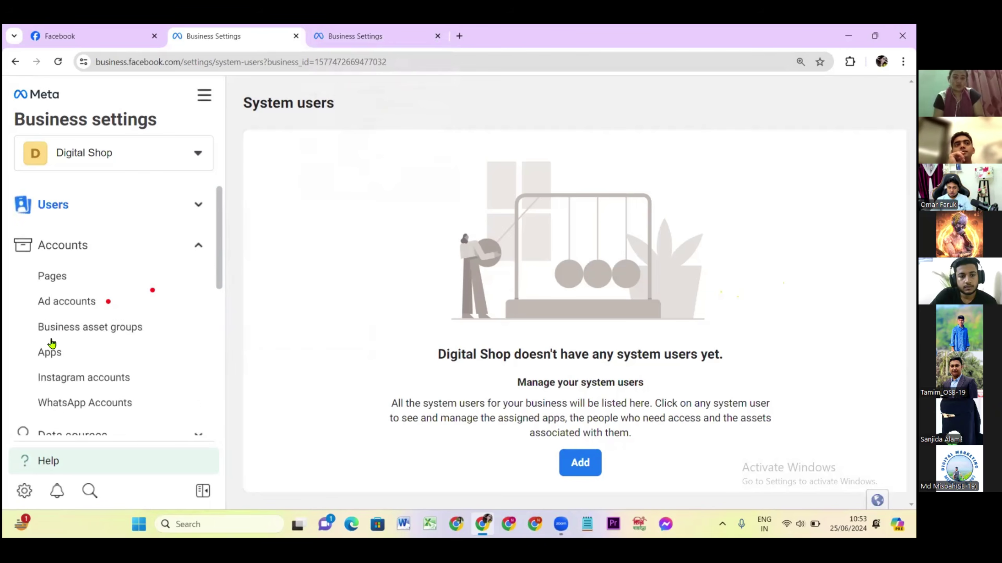
left_click(89, 264)
left_click(90, 264)
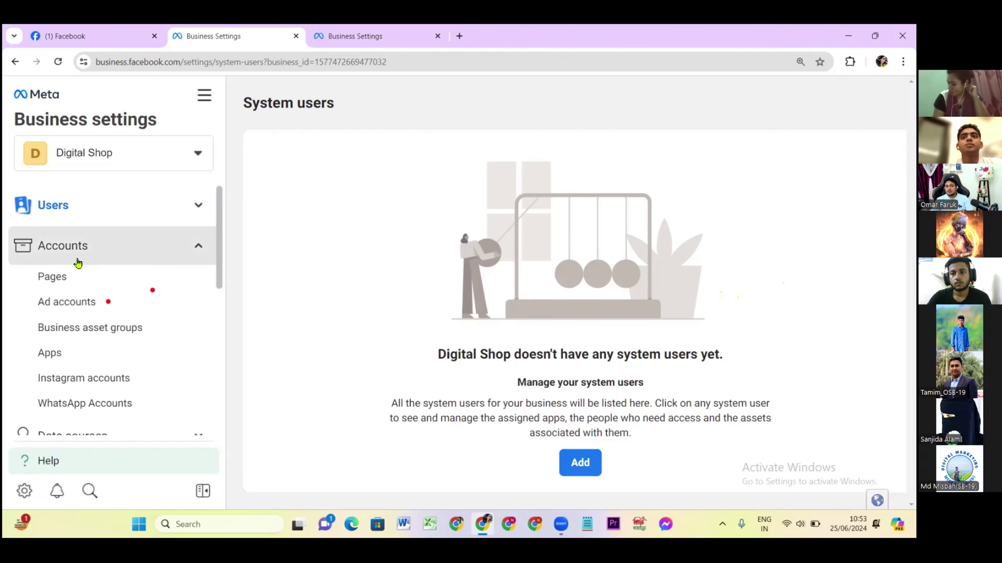
left_click(51, 278)
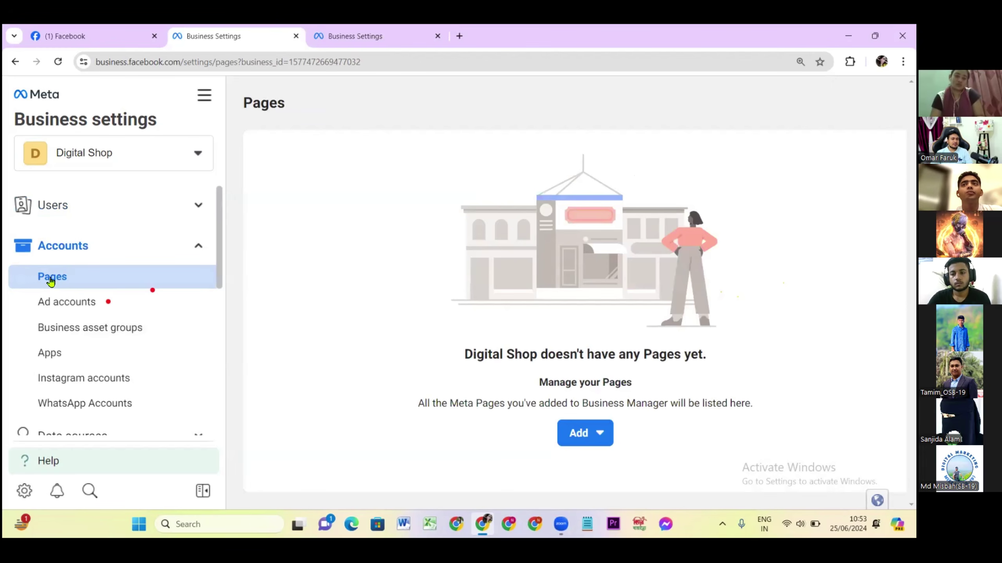
Choose Add a Page from the Pages screen's Add menu to attach an existing Page.
left_click(564, 440)
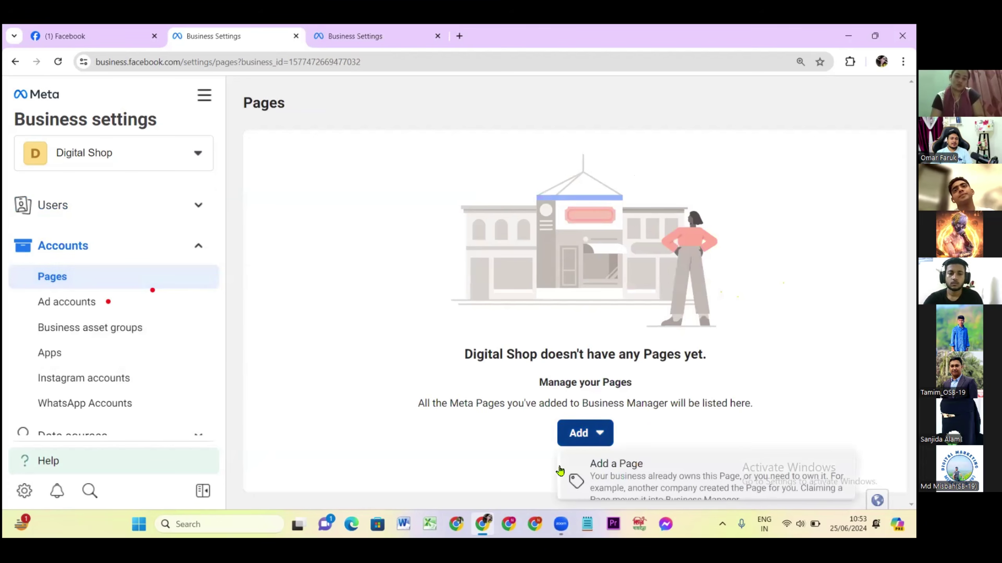
scroll(633, 481, "down", 3)
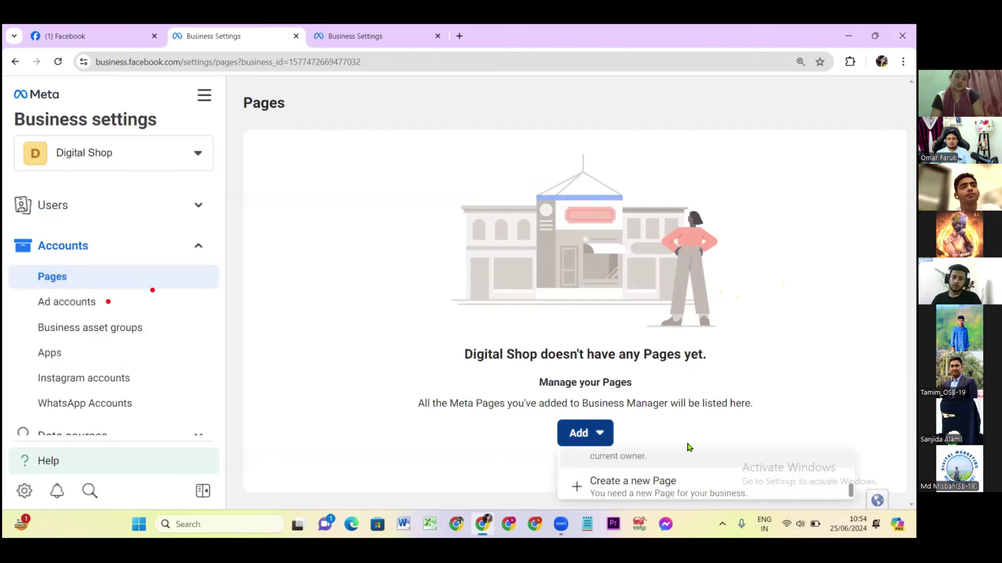
scroll(762, 478, "up", 3)
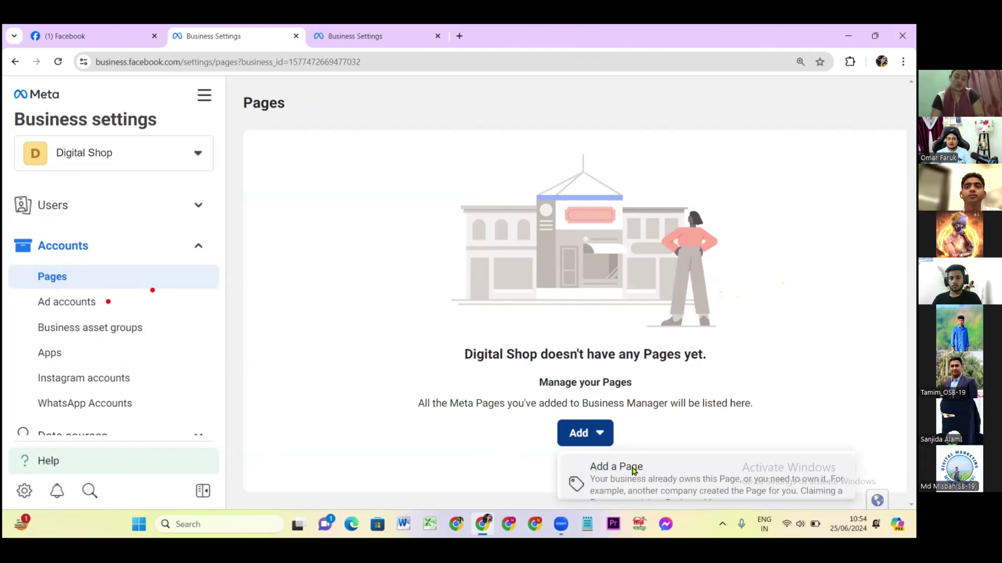
scroll(633, 470, "down", 2)
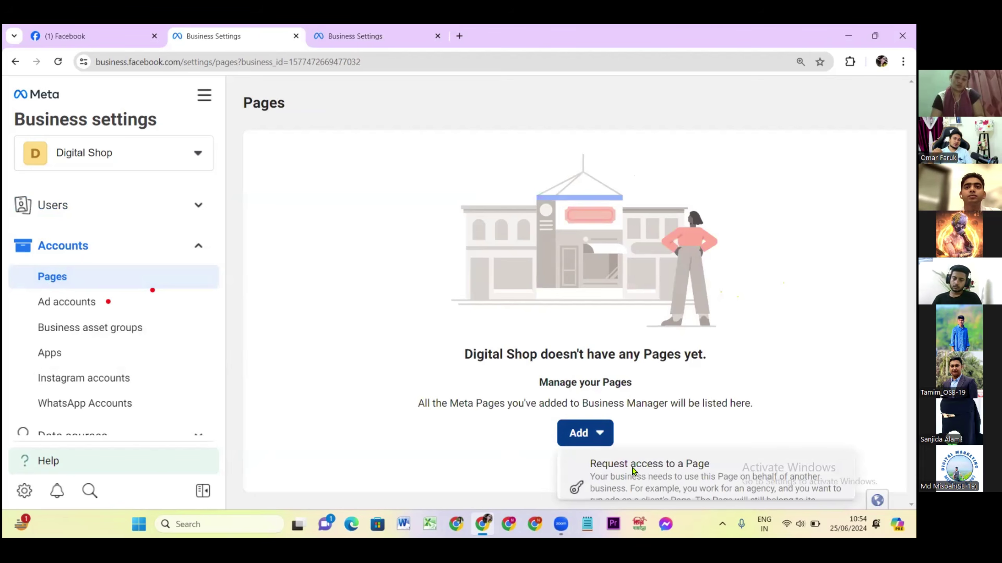
scroll(633, 470, "down", 2)
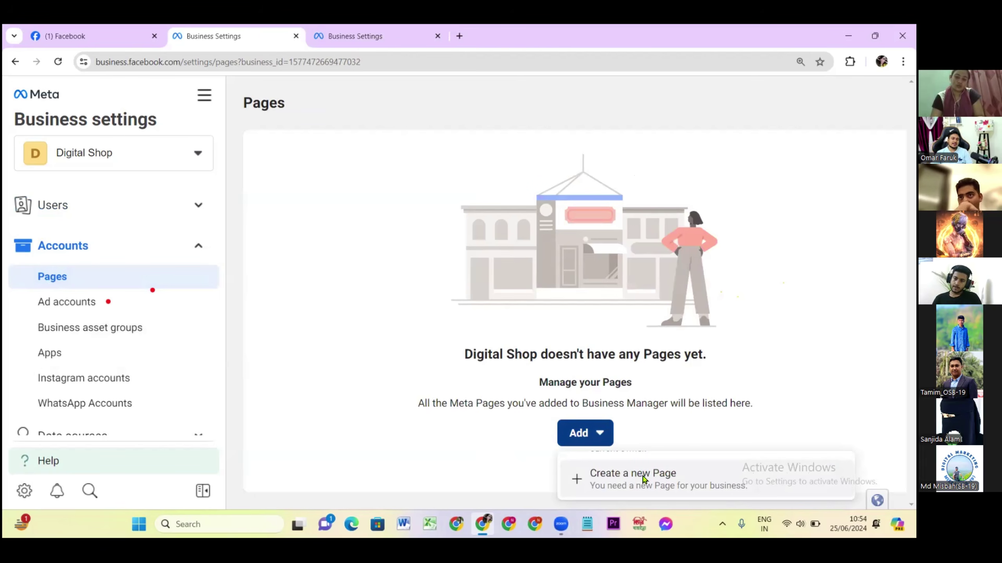
scroll(637, 485, "up", 2)
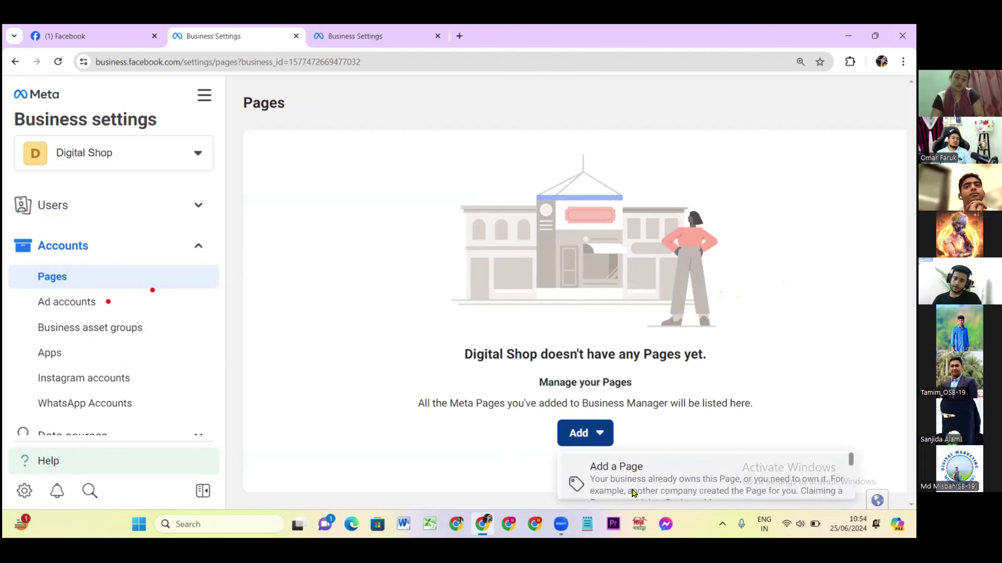
left_click(628, 475)
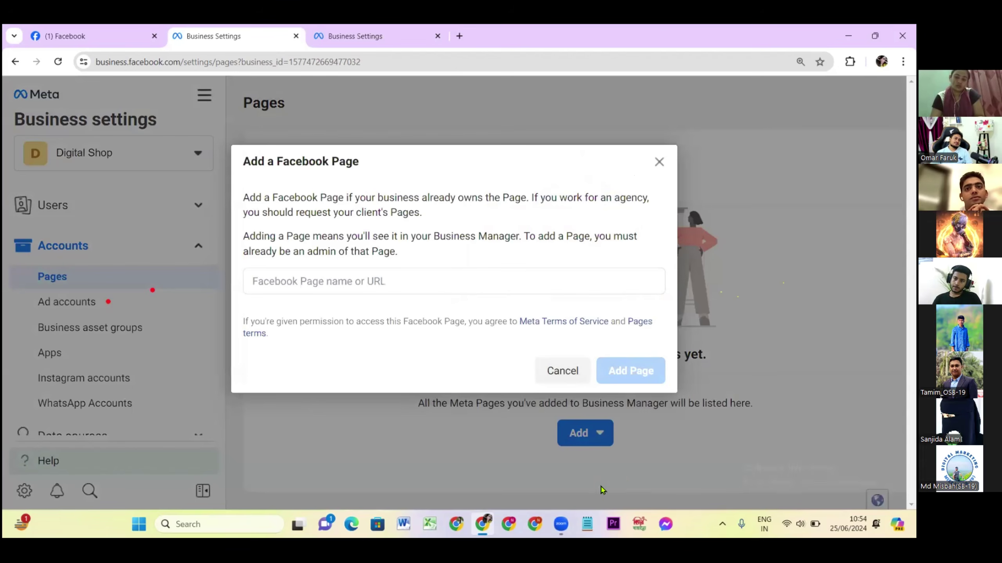
Search for Pages by name in the Page name or URL field and pick the first match.
left_click(266, 278)
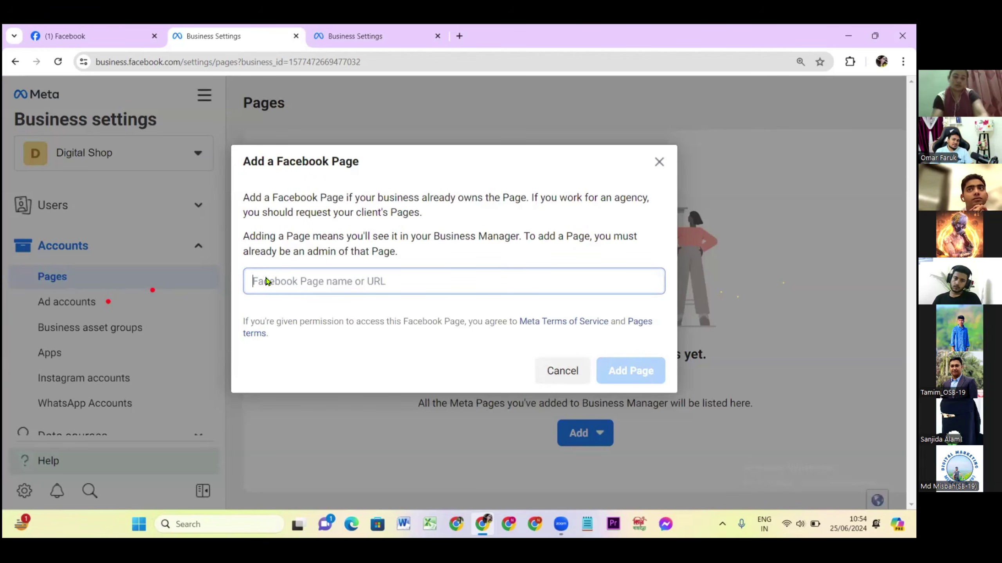
type("s")
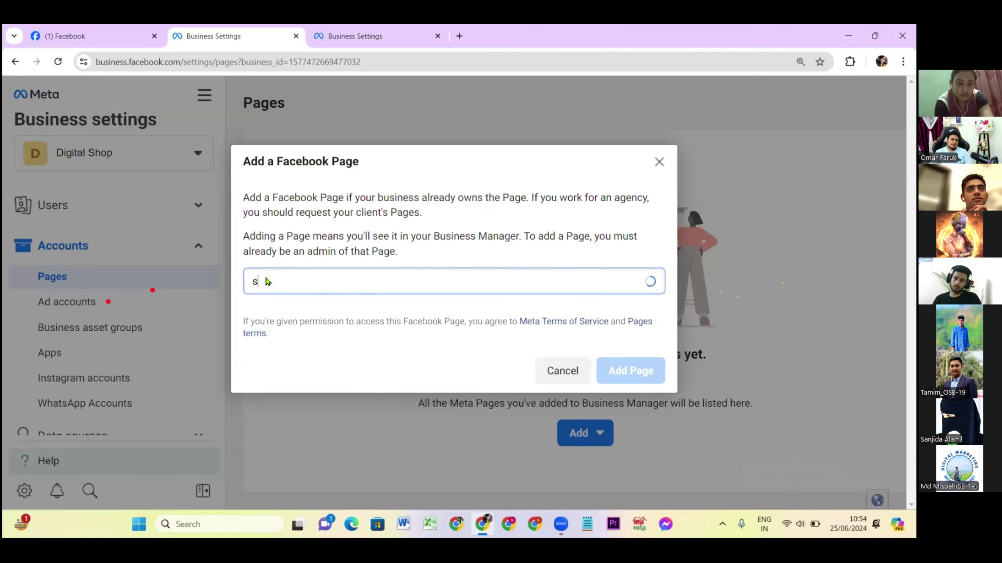
type("anaya")
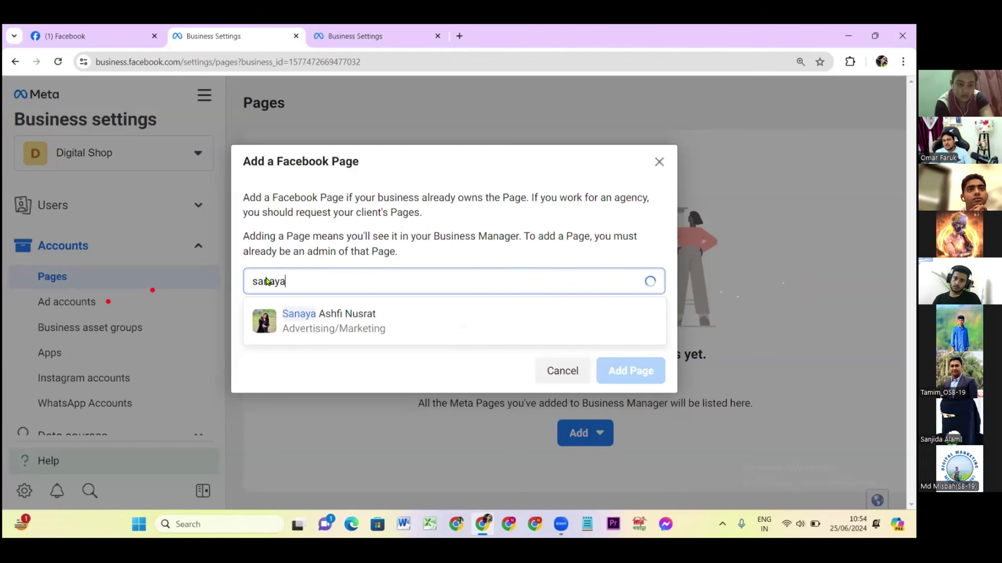
key("BackSpace")
key("BackSpace")
key("BackSpace")
key("BackSpace")
key("BackSpace")
key("BackSpace")
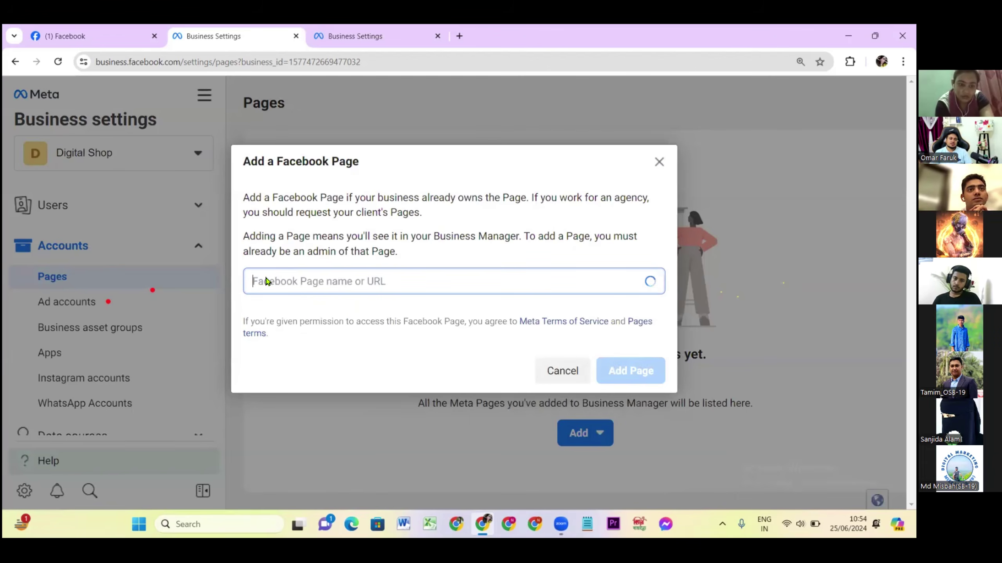
type("fard")
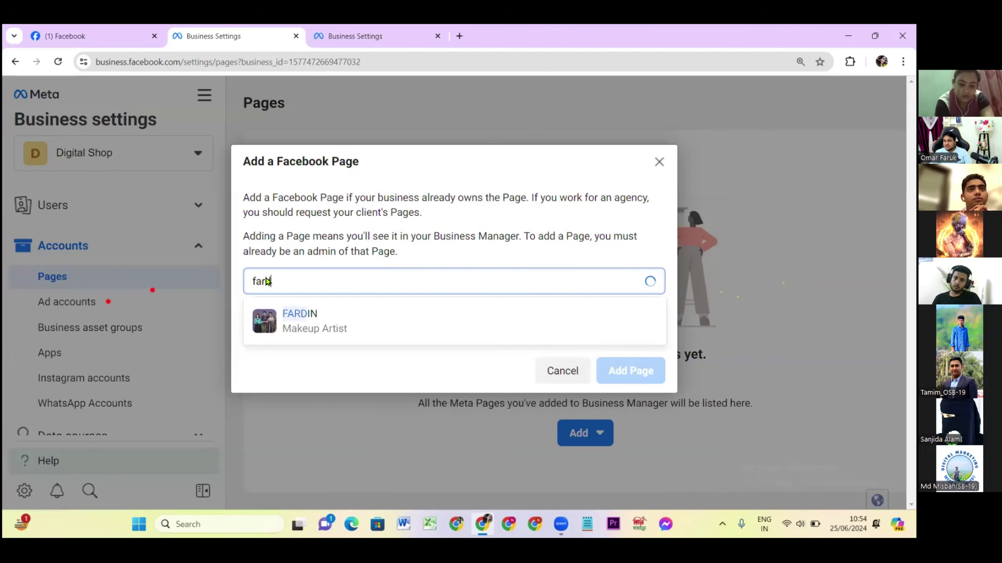
type("in")
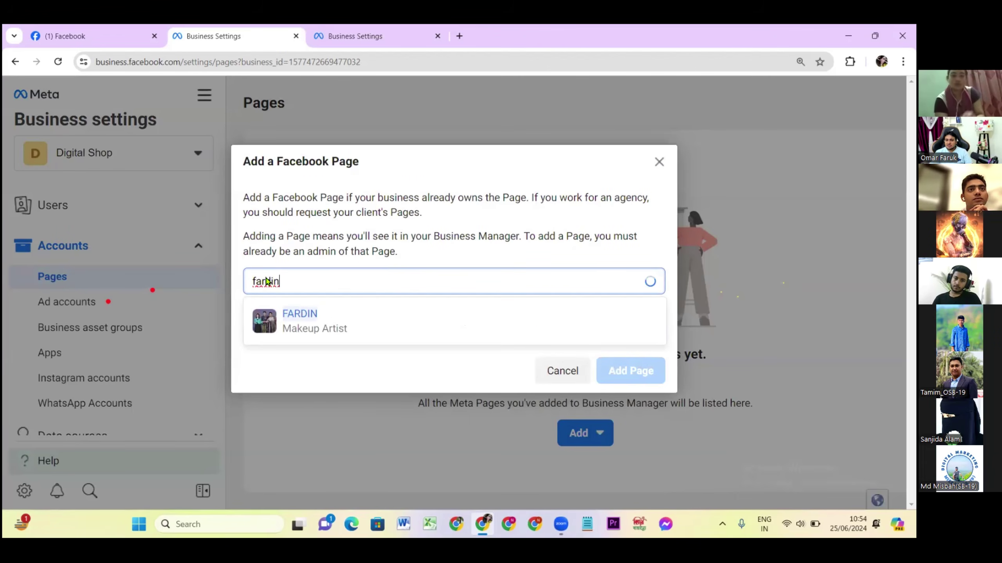
left_click(558, 203)
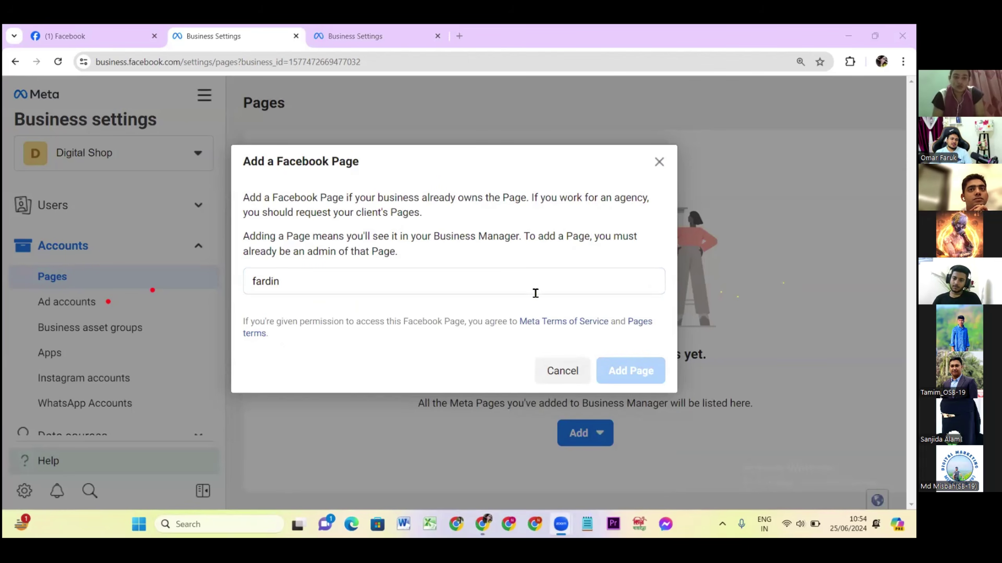
left_click(340, 283)
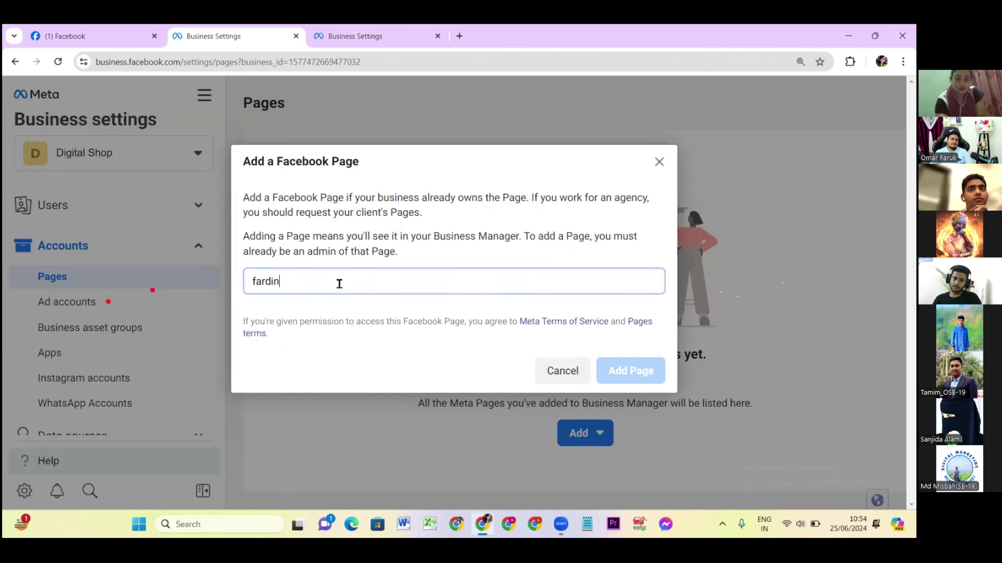
key("BackSpace")
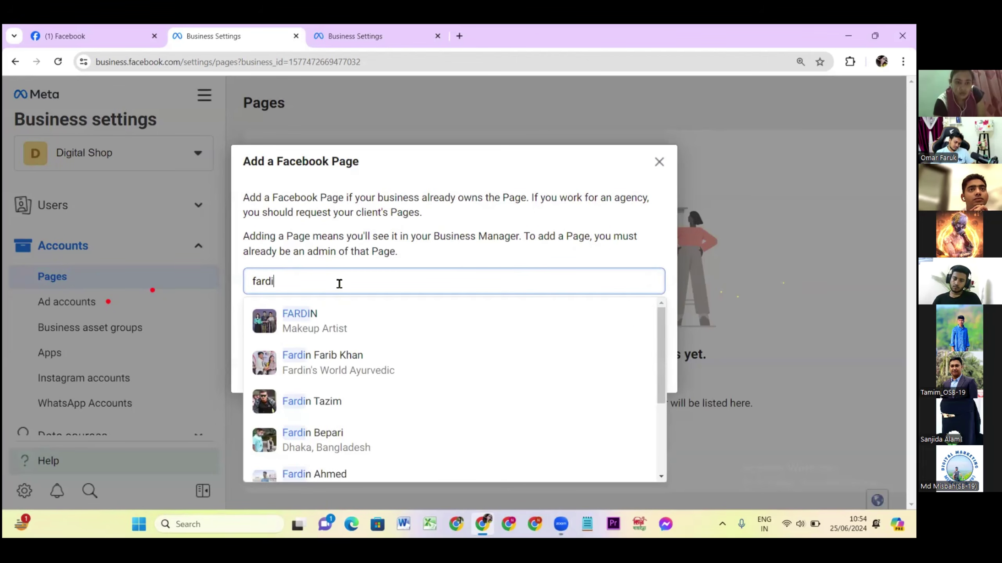
type("n")
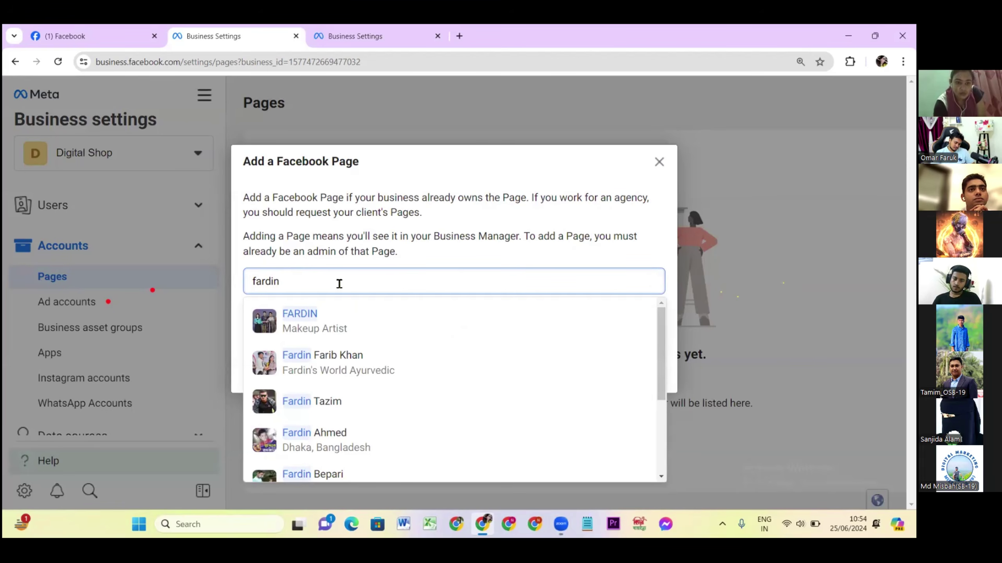
left_click(303, 319)
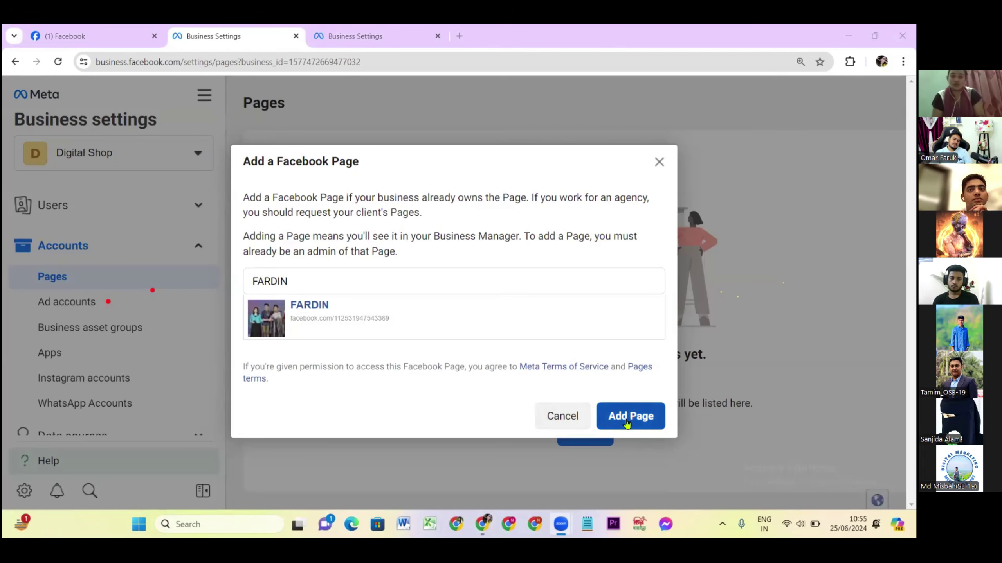
Replace the search with 'prhothom', choose Prothom Alo Office, and add the Page.
double_click(267, 281)
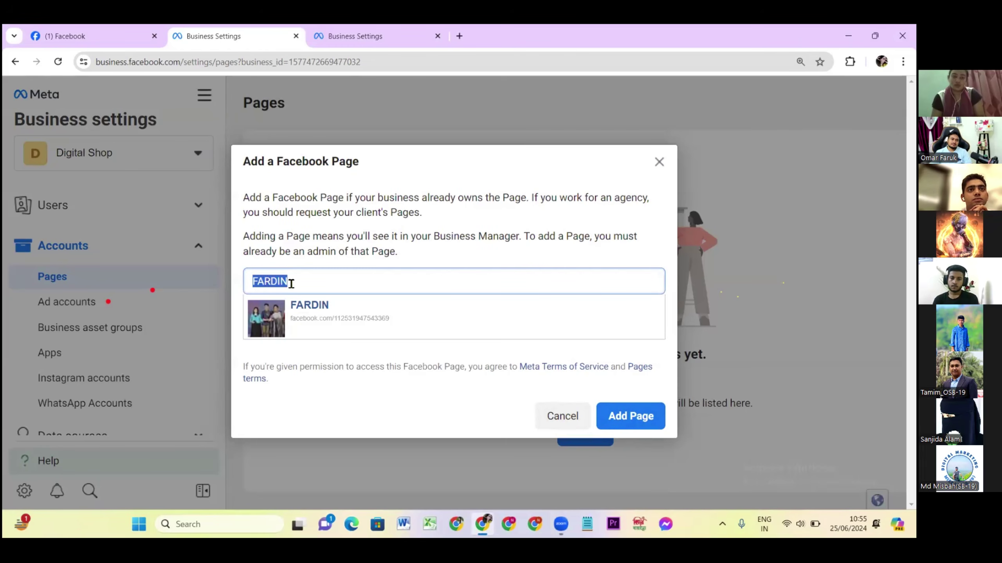
type("pr")
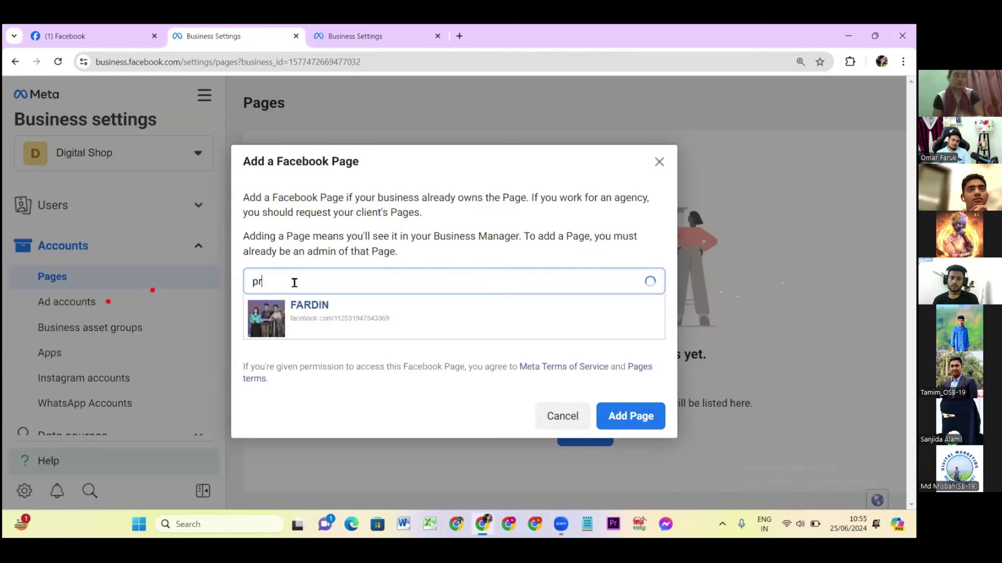
type("hothom")
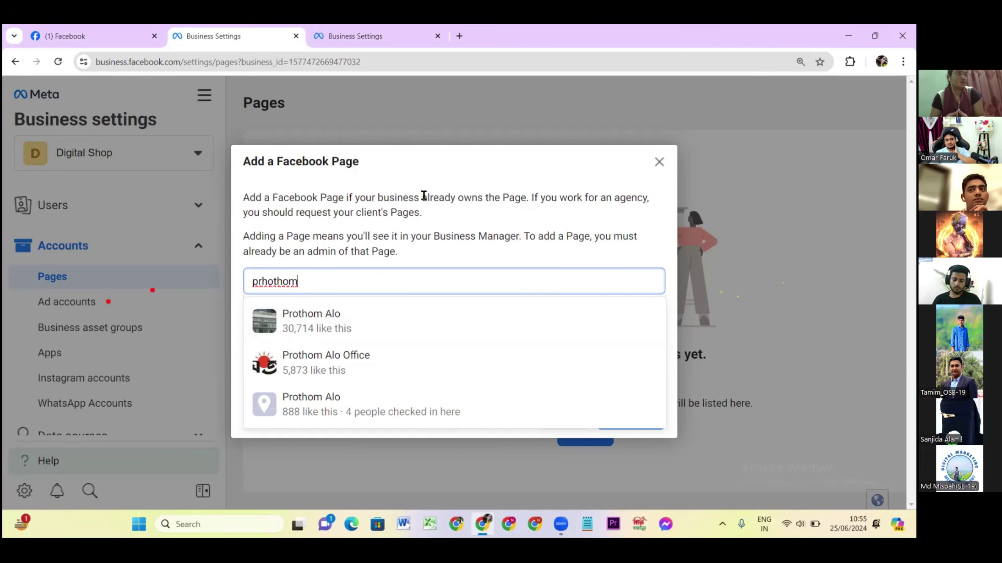
left_click(309, 364)
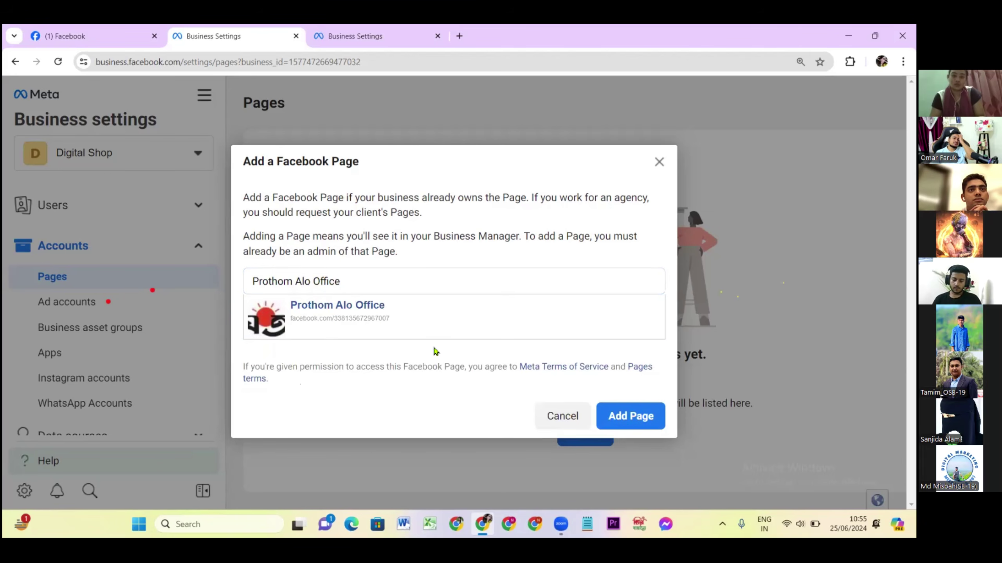
left_click(619, 421)
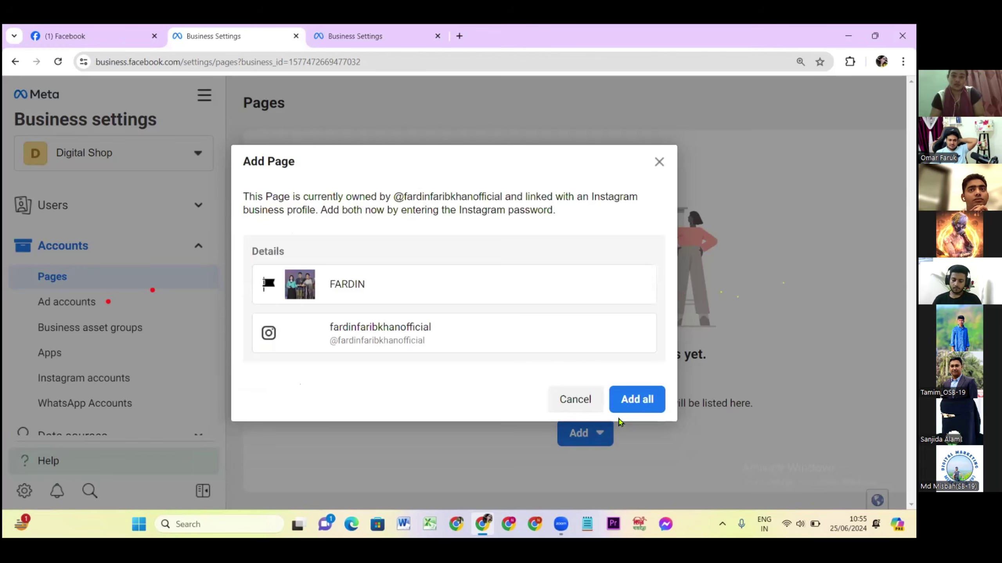
Abandon adding the Page by closing the Instagram login and cancelling, then reopen the Add options.
left_click(638, 406)
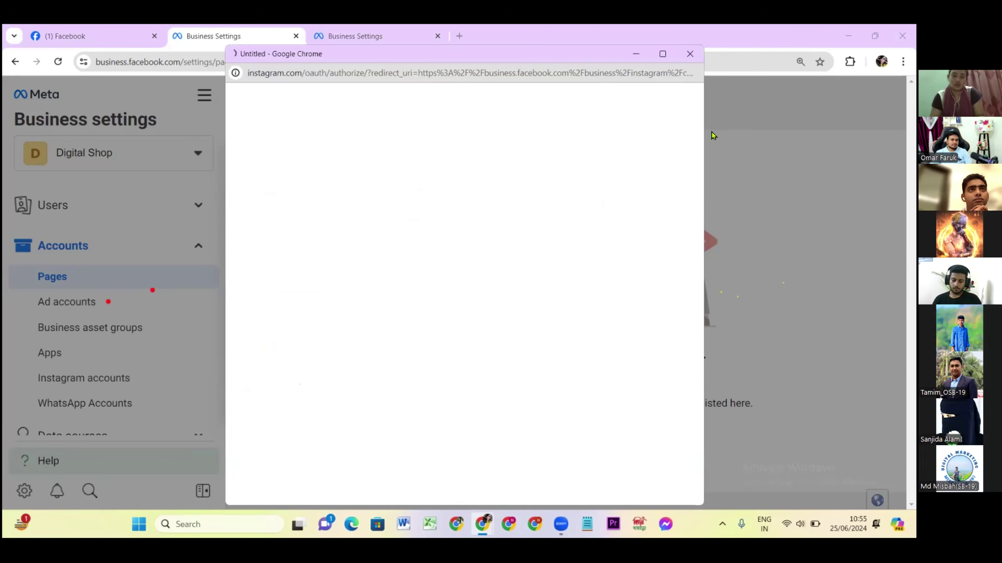
left_click(687, 55)
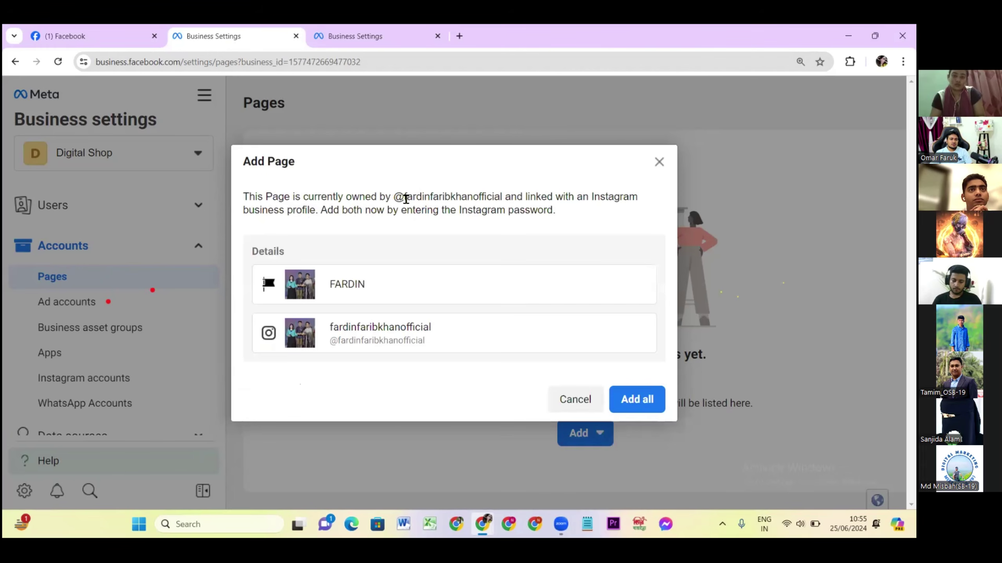
left_click(575, 400)
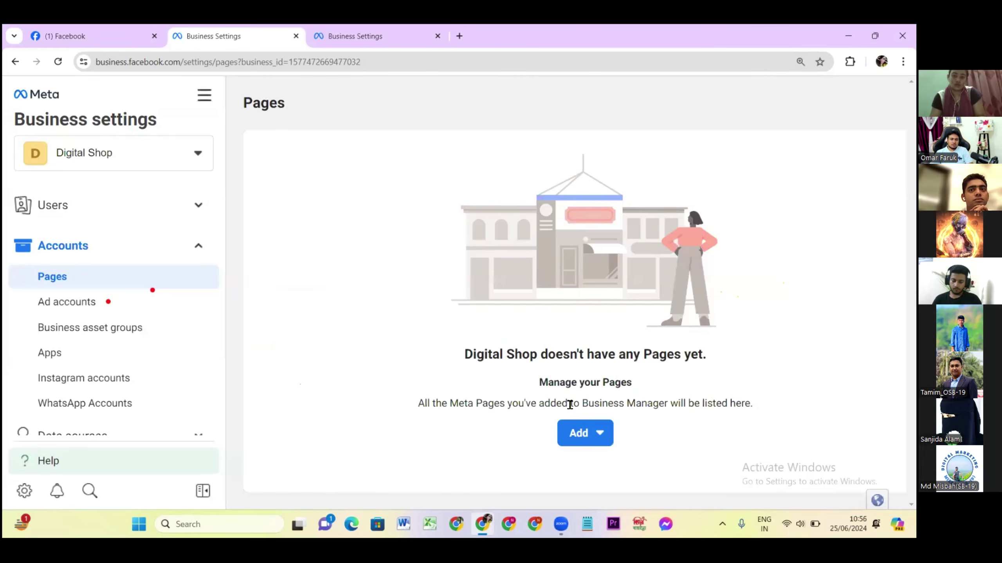
left_click(579, 438)
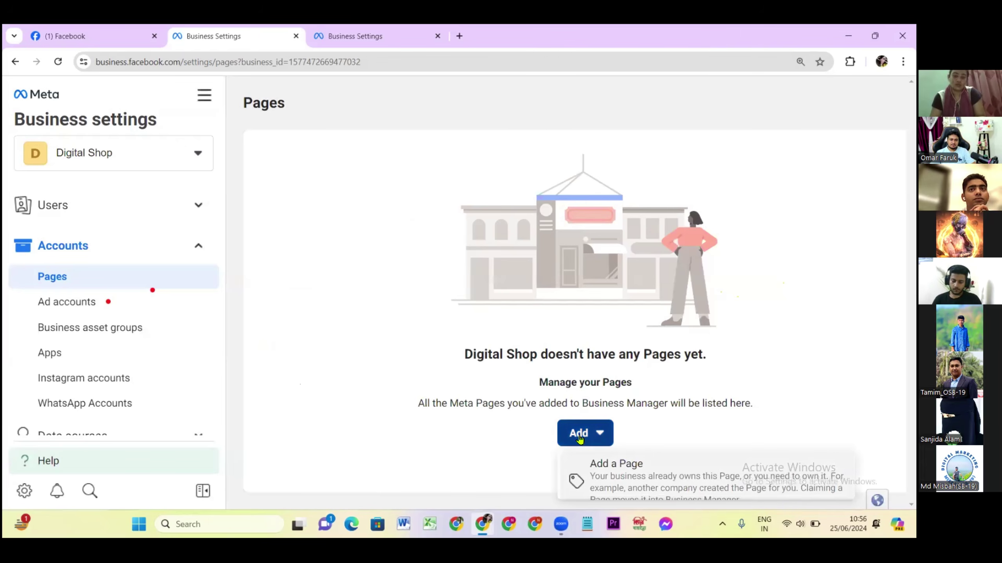
left_click(631, 465)
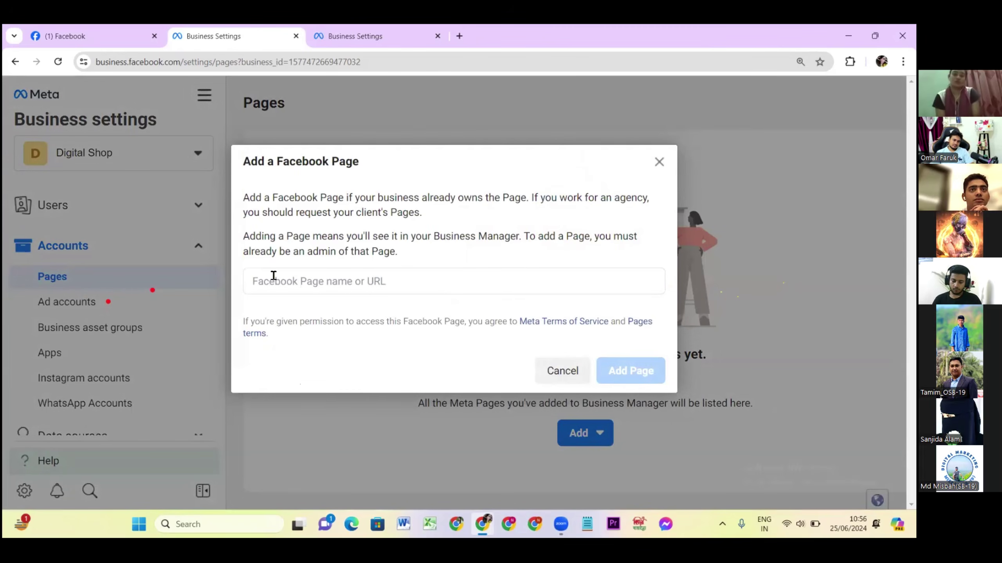
left_click(274, 278)
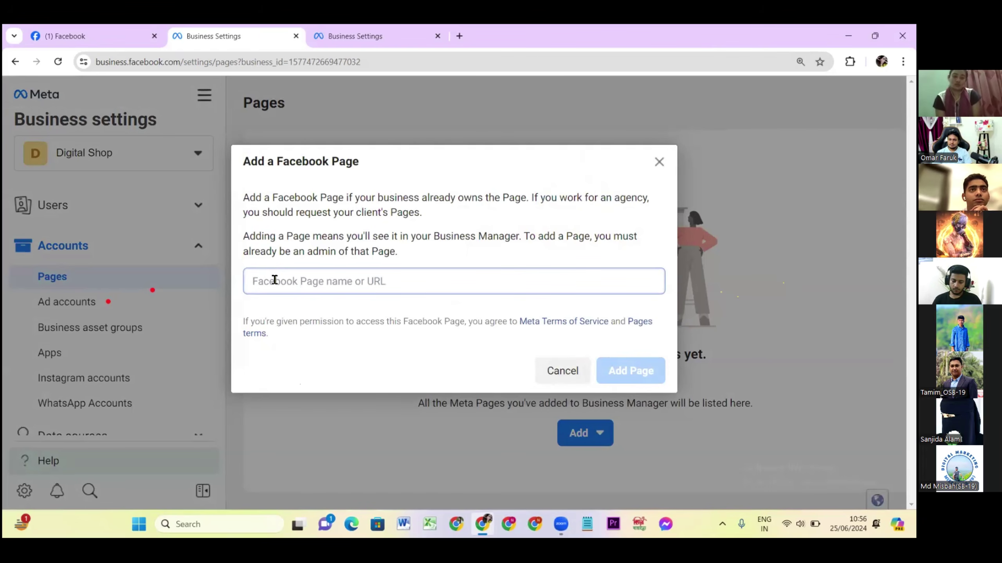
type("Fardin")
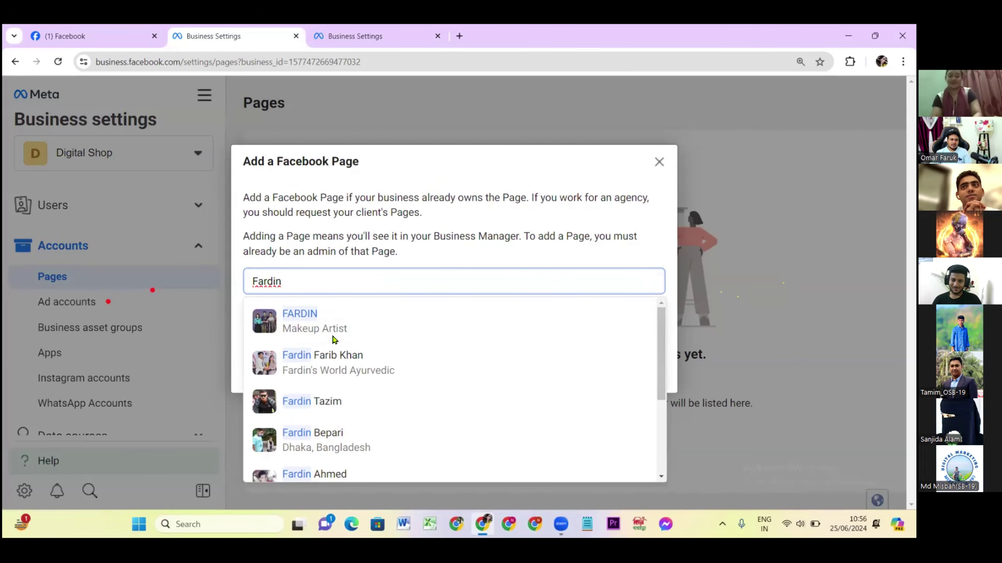
left_click(307, 322)
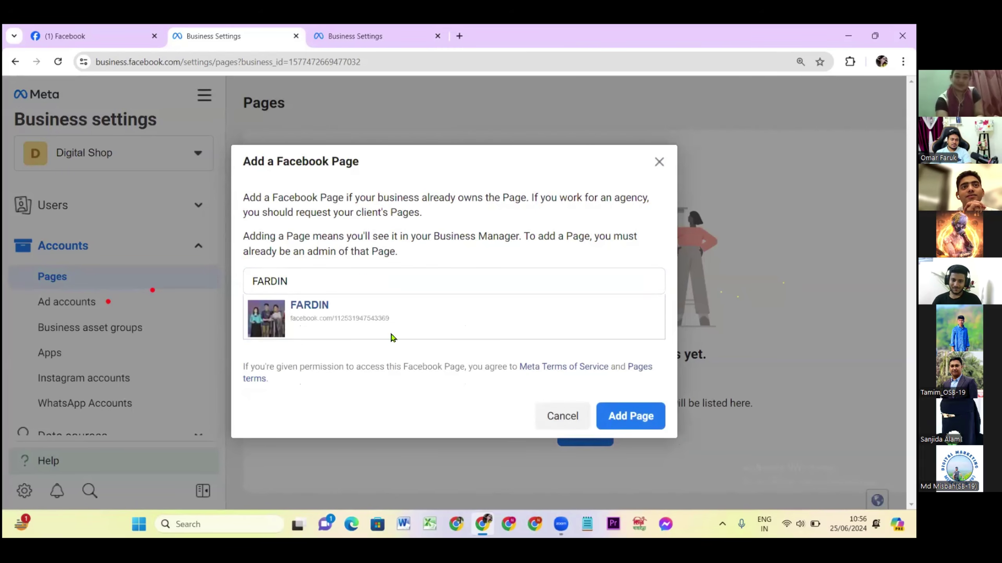
left_click(621, 421)
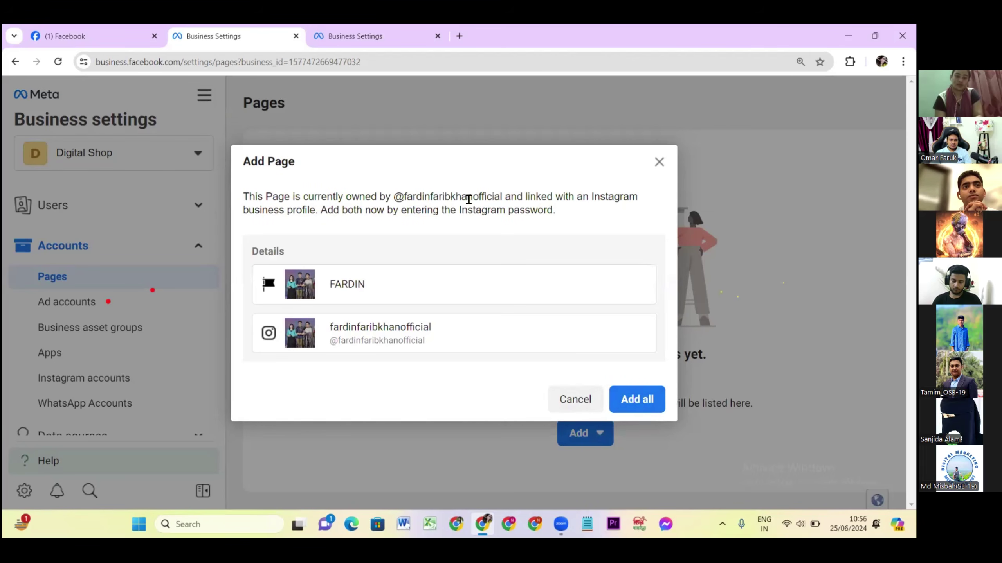
left_click(634, 408)
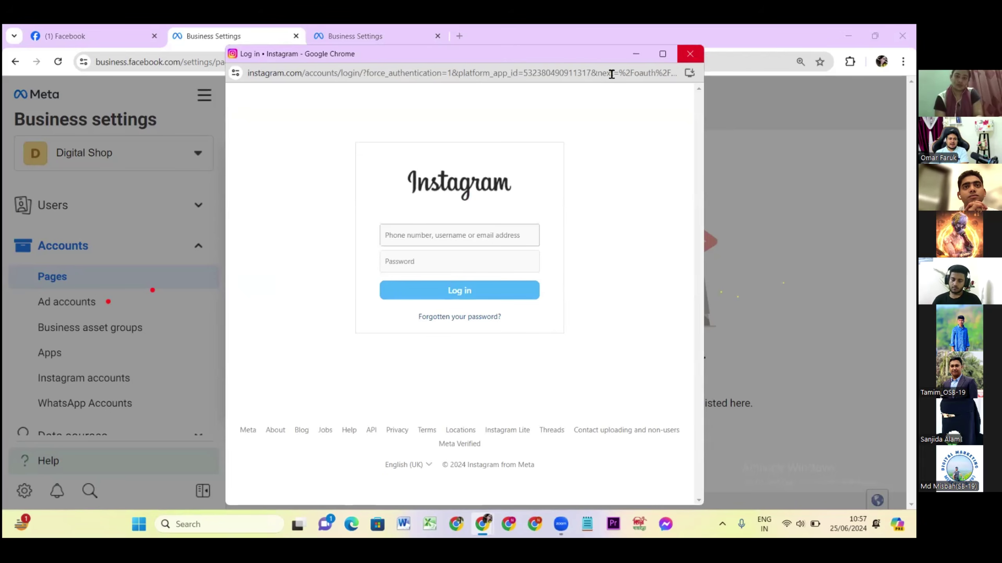
left_click(690, 55)
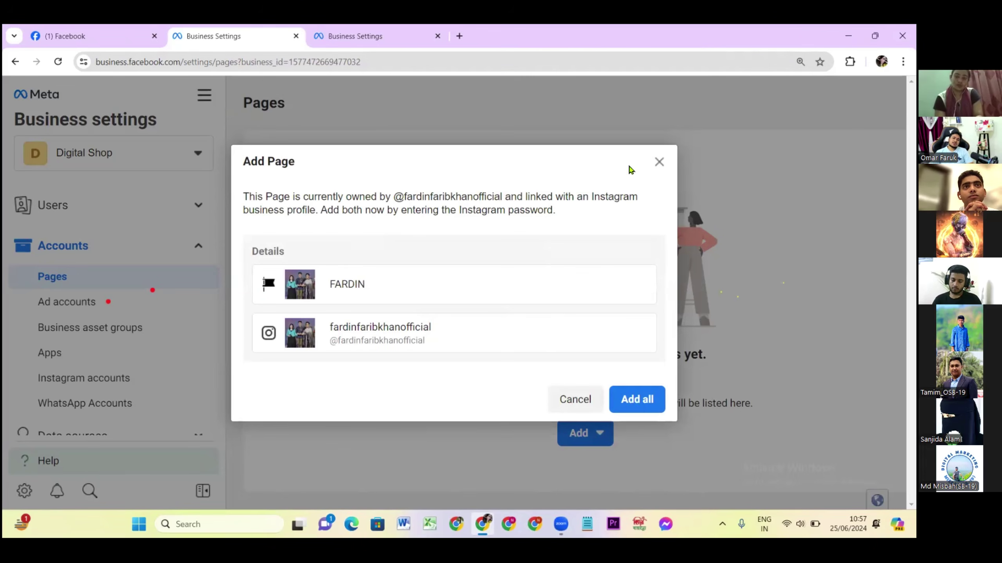
left_click(575, 398)
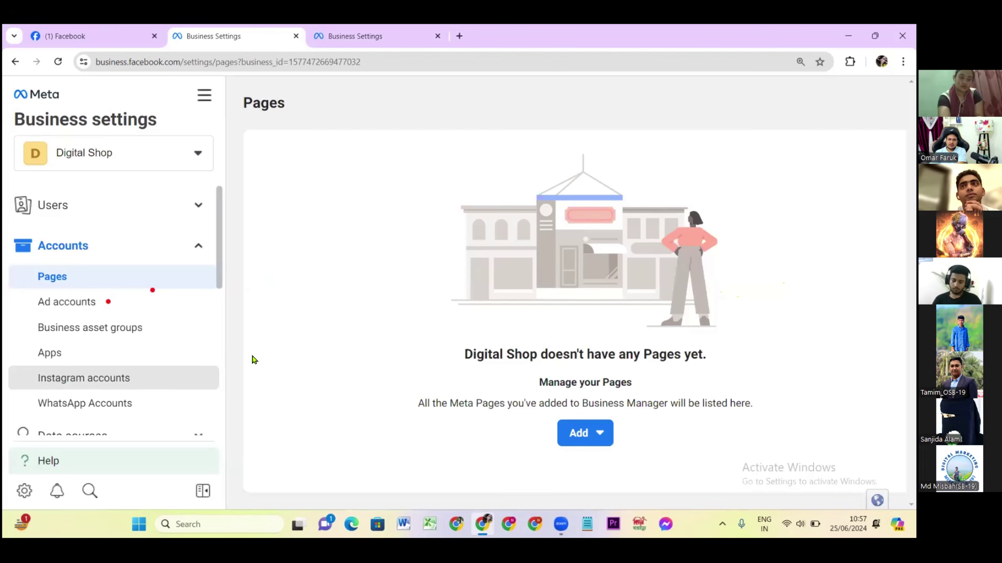
Go to Digital Shop's empty Ad accounts section and bring up the Notepad notes on ad account types.
left_click(64, 308)
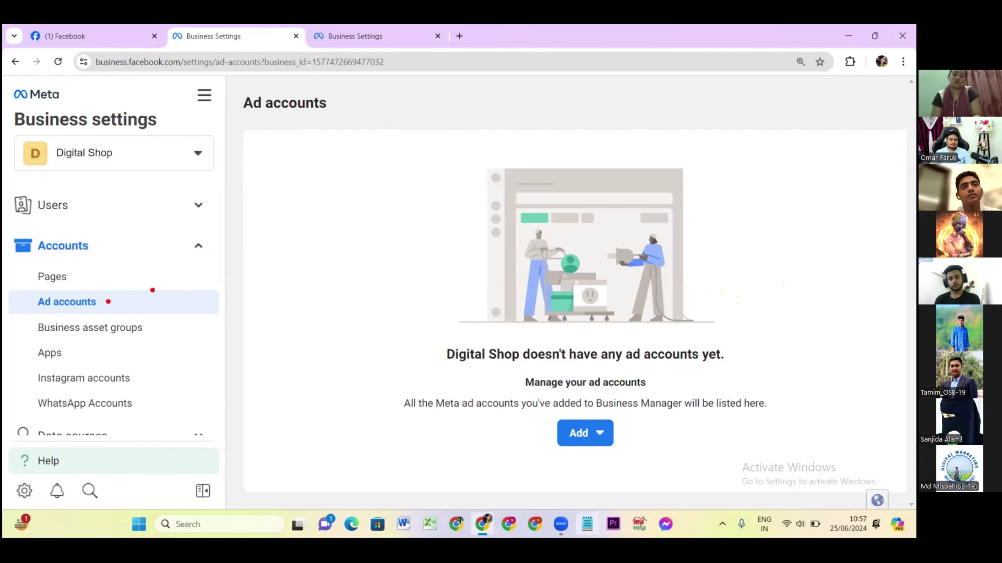
left_click(587, 524)
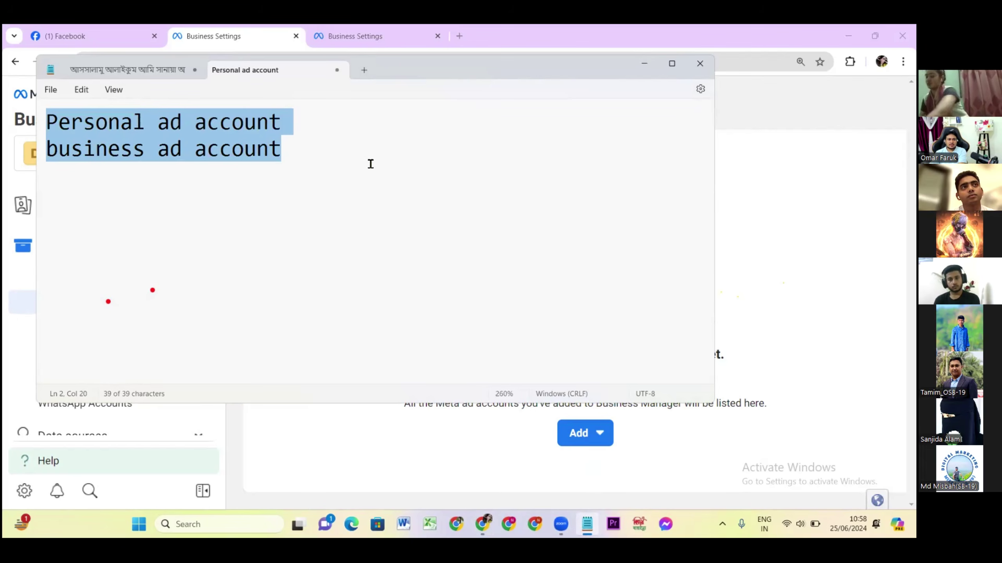
left_click(643, 67)
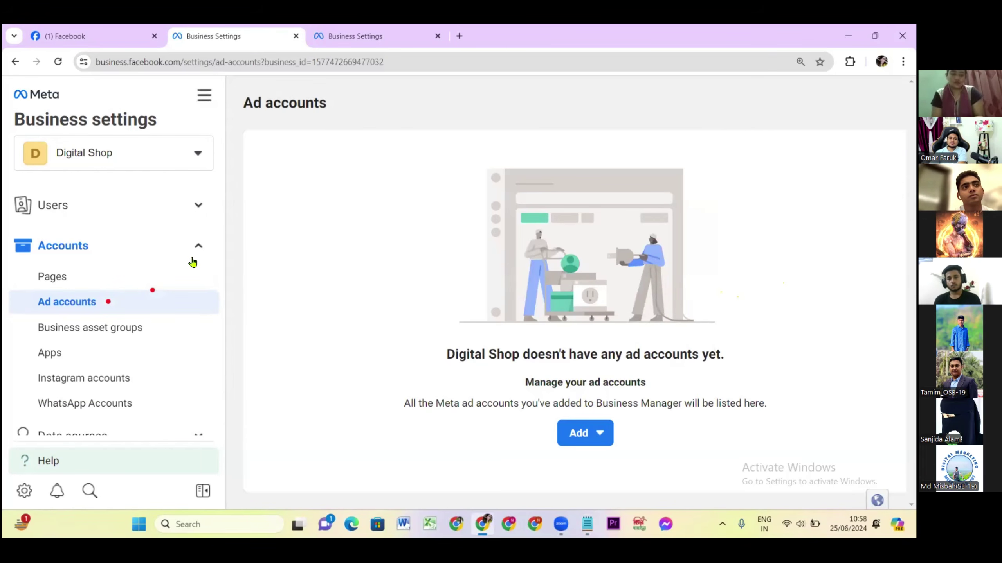
left_click(102, 155)
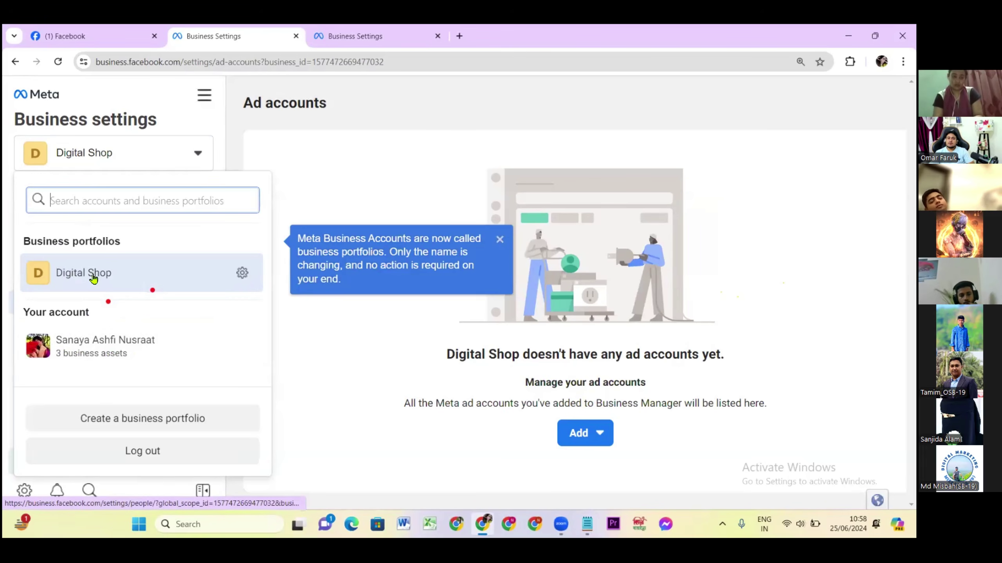
left_click(587, 524)
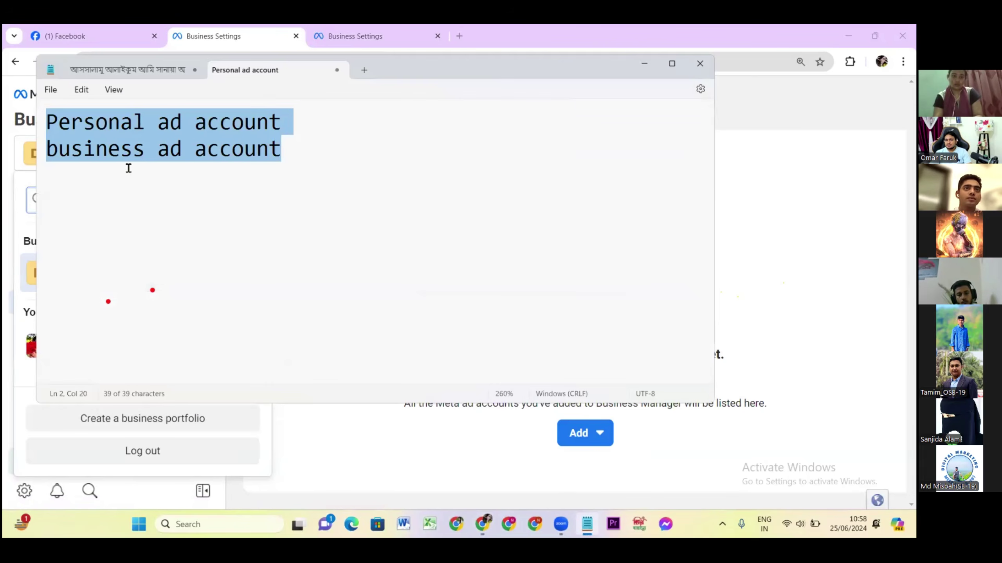
Note the limits 'business ad account= 25 limit' and 'Personal ad account =1 limit', then minimize Notepad.
left_click(169, 150)
left_click(282, 125)
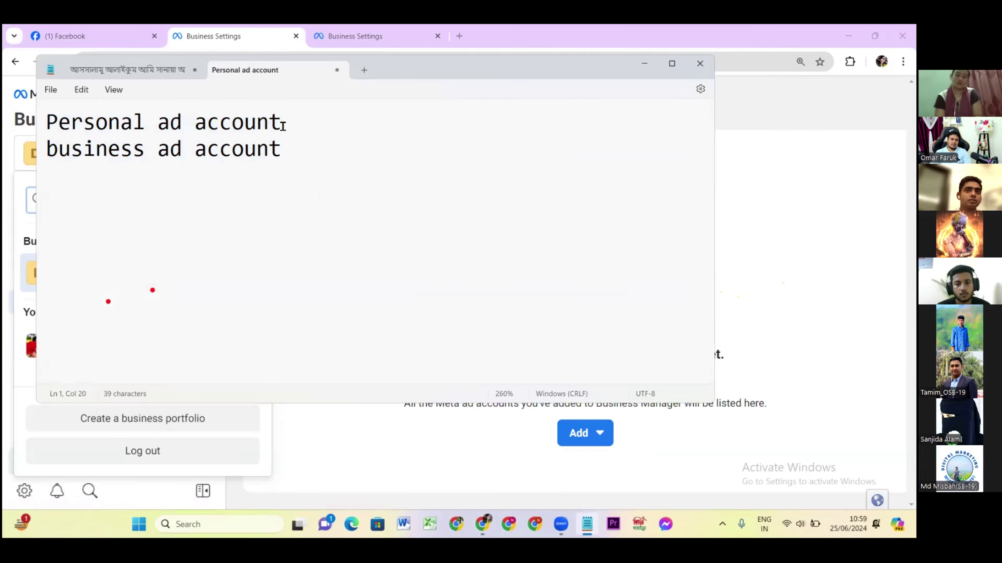
left_click(298, 151)
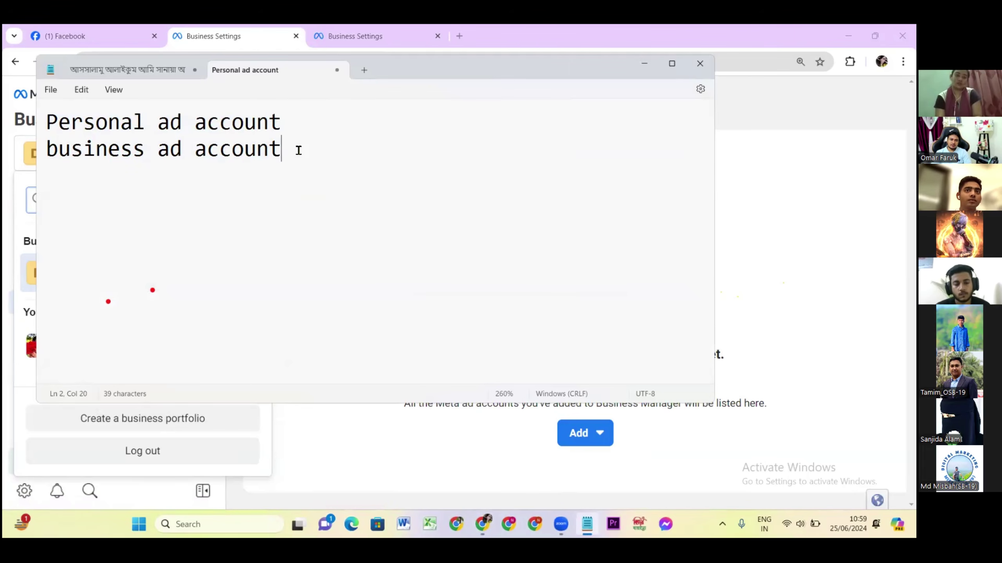
type("=")
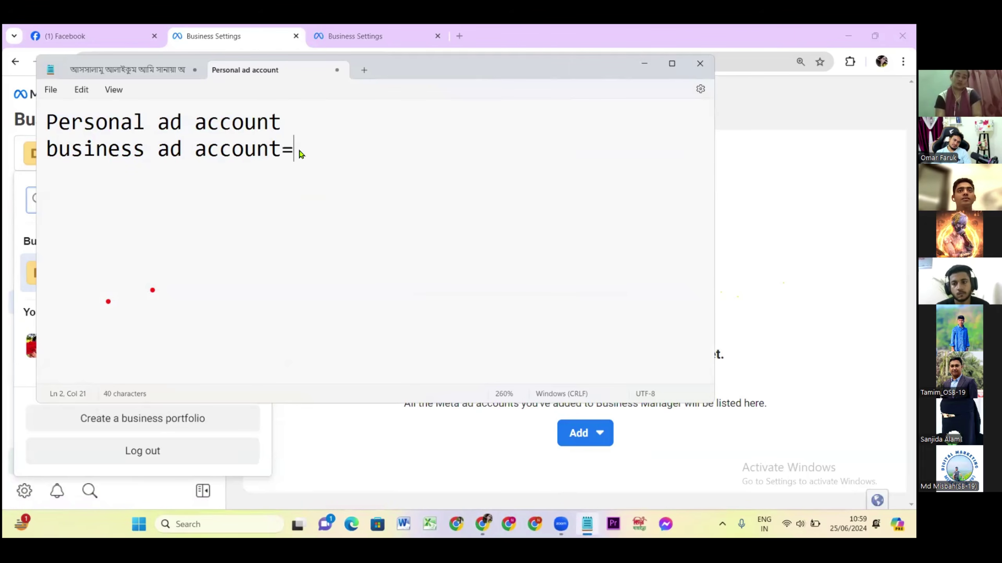
type(" 25")
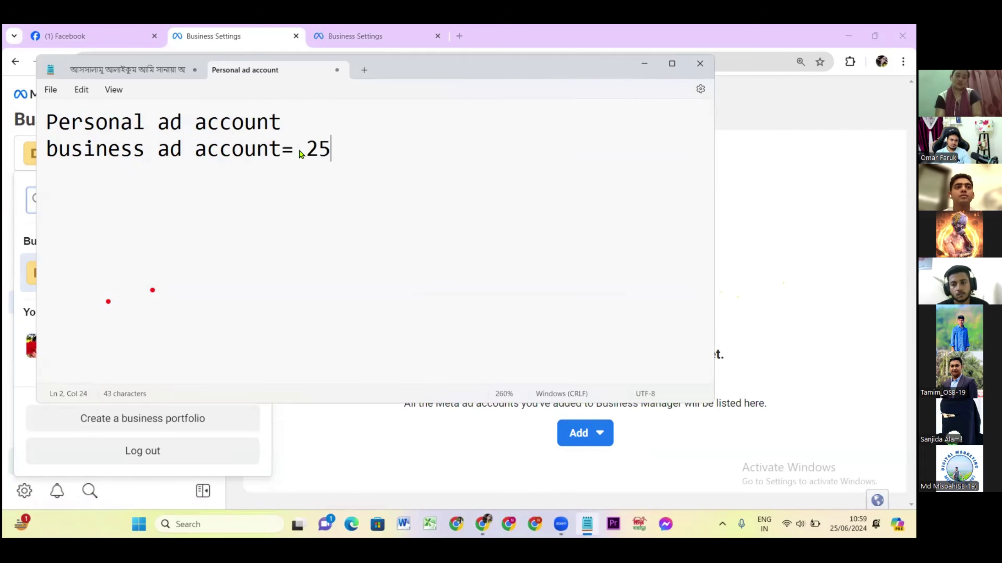
type(" l")
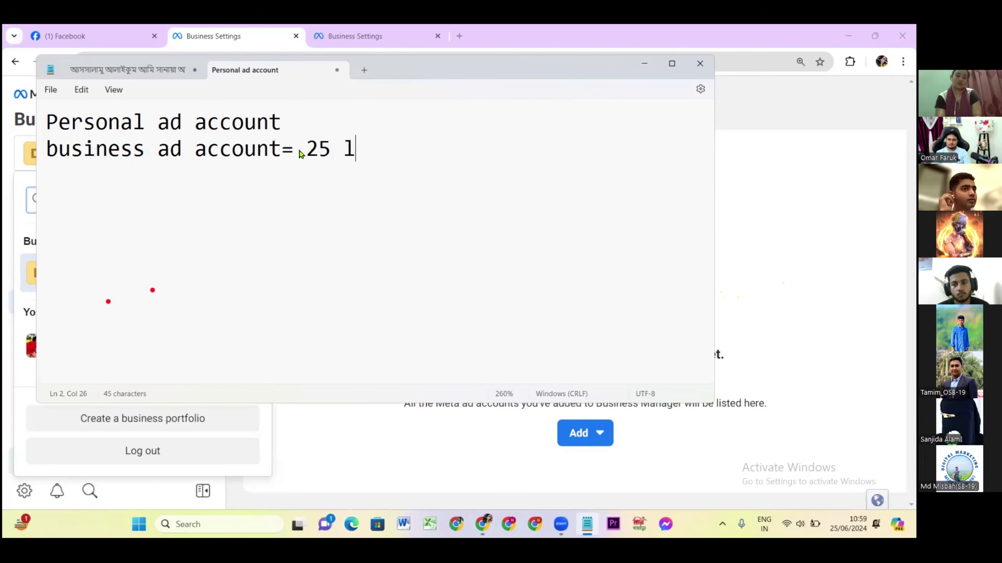
type("imit")
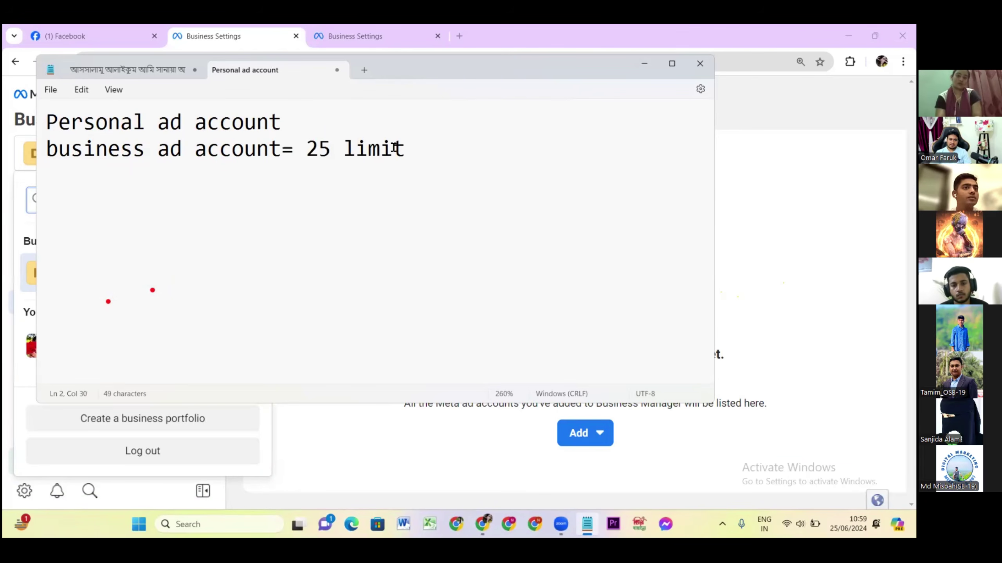
left_click(307, 119)
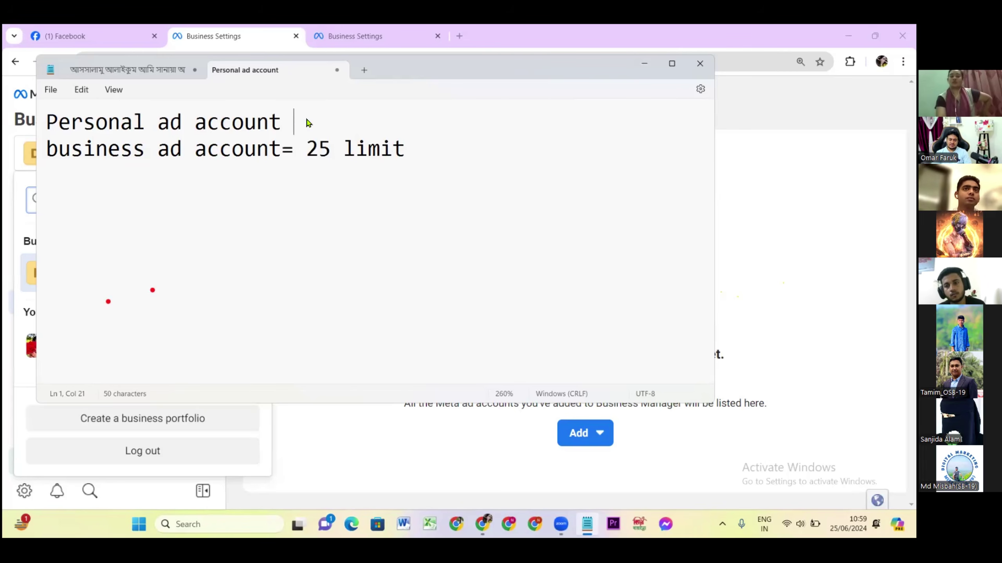
type("=1")
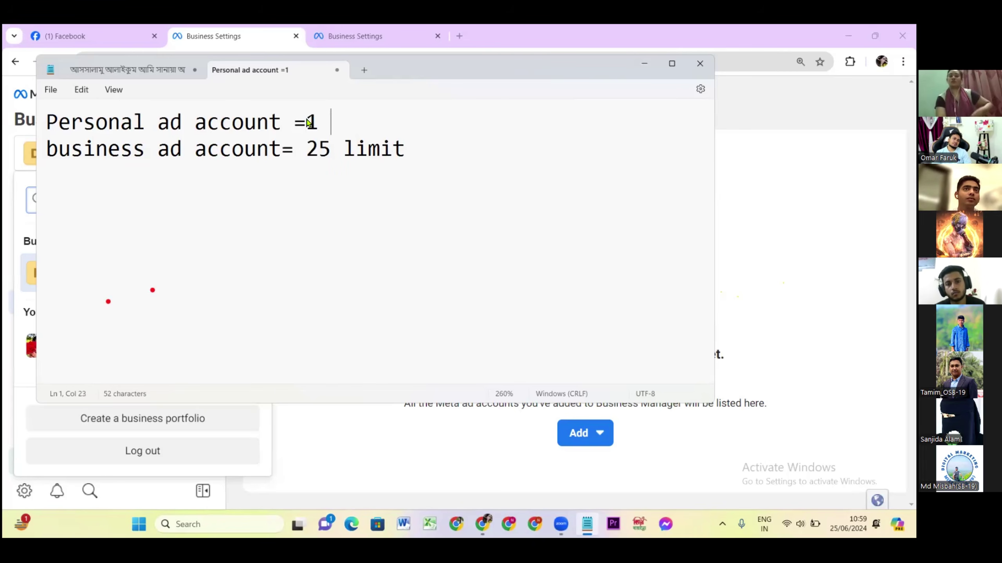
type(" limit")
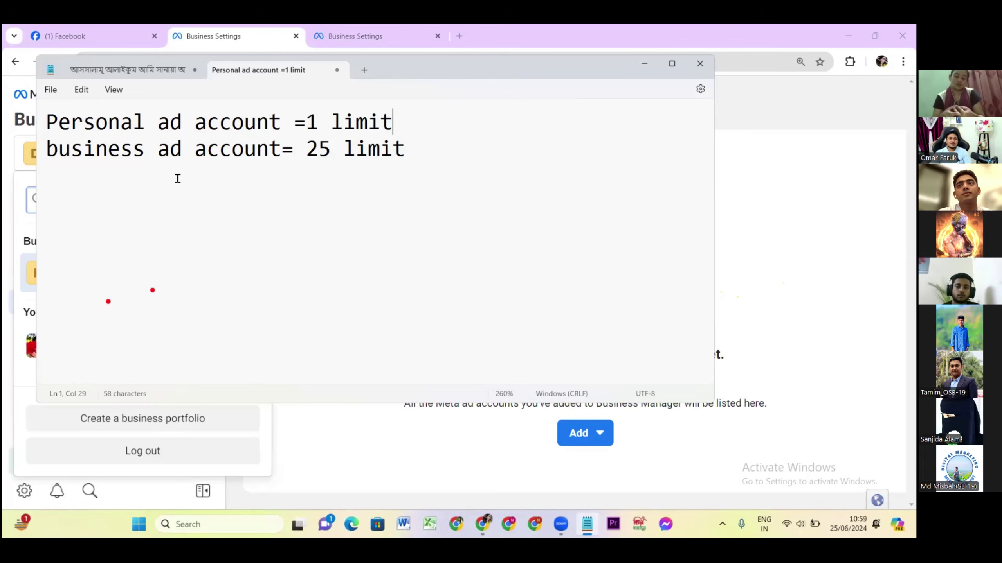
left_click(648, 64)
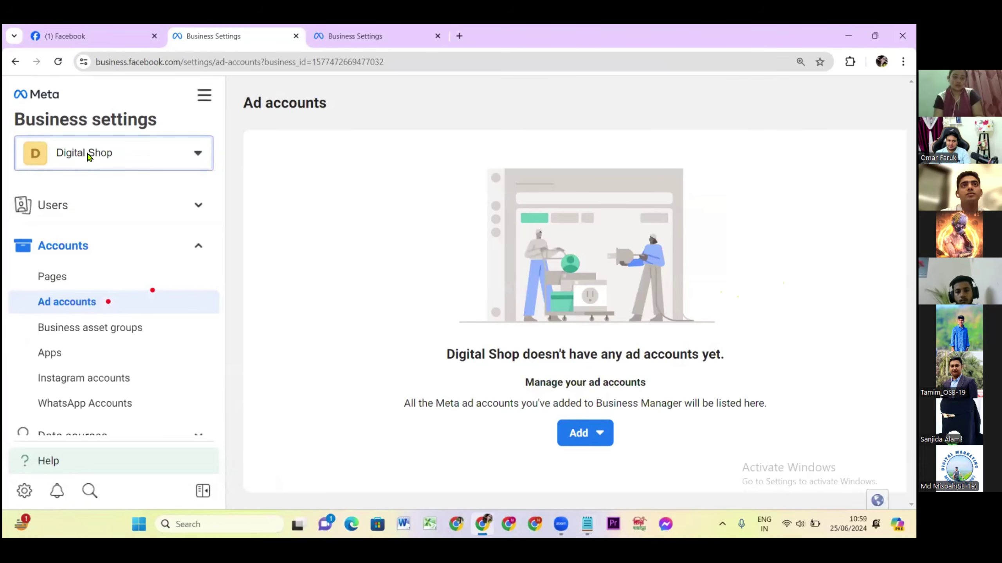
Close the Digital Shop portfolio list and bring the ad account limit notes back up.
left_click(89, 154)
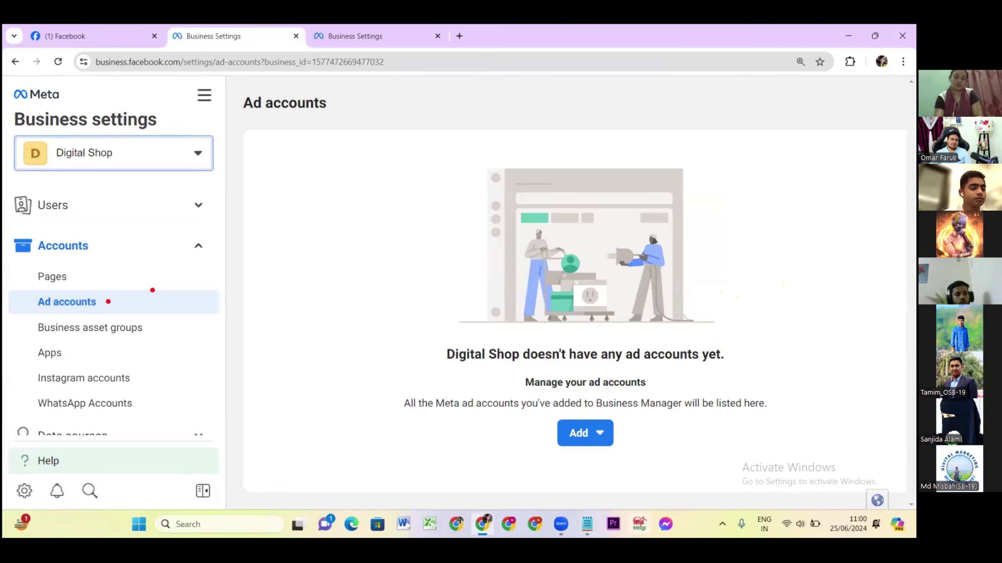
left_click(587, 524)
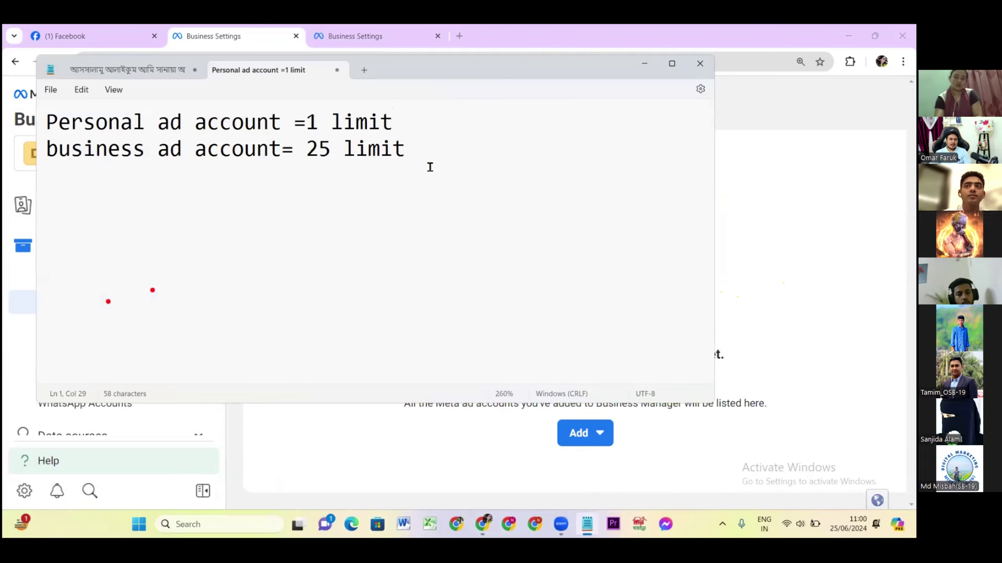
left_click(429, 153)
key("Return")
key("Return")
key("Return")
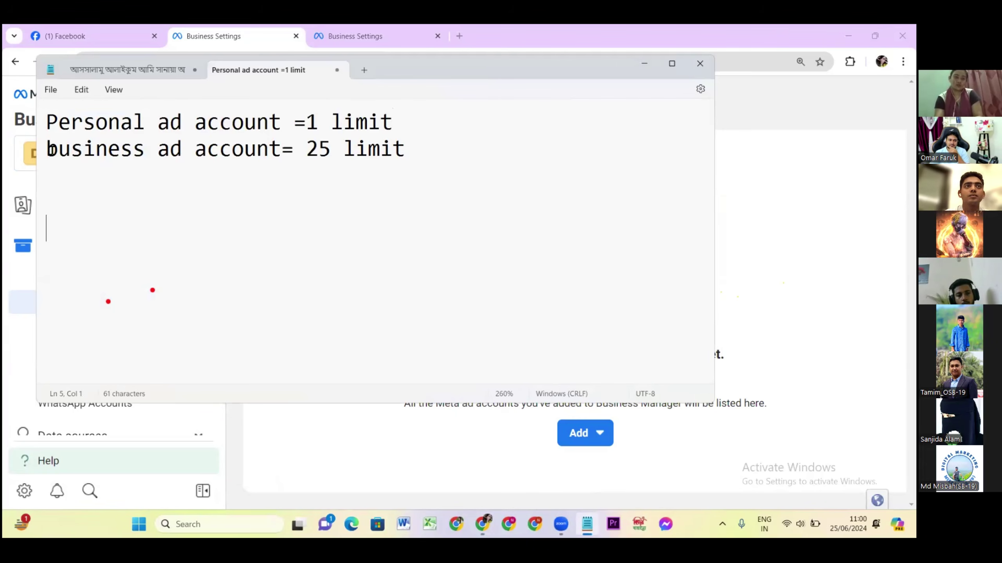
left_click_drag(49, 149, 410, 151)
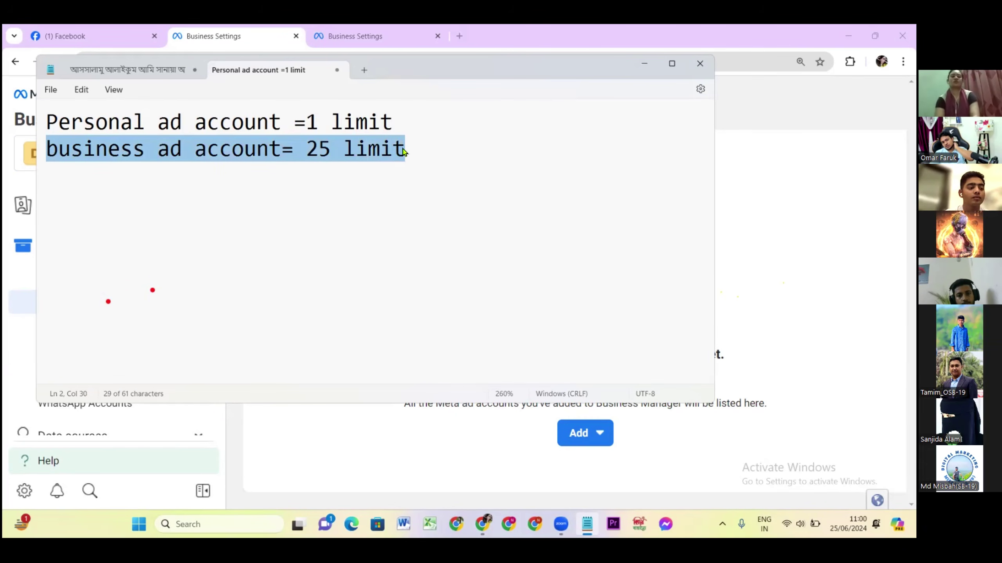
left_click_drag(46, 121, 407, 154)
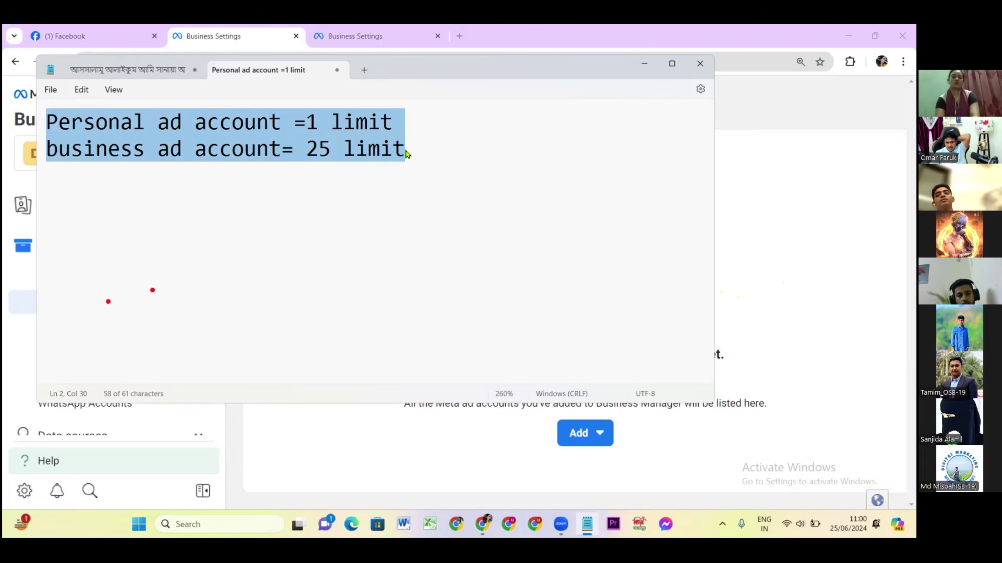
left_click(407, 154)
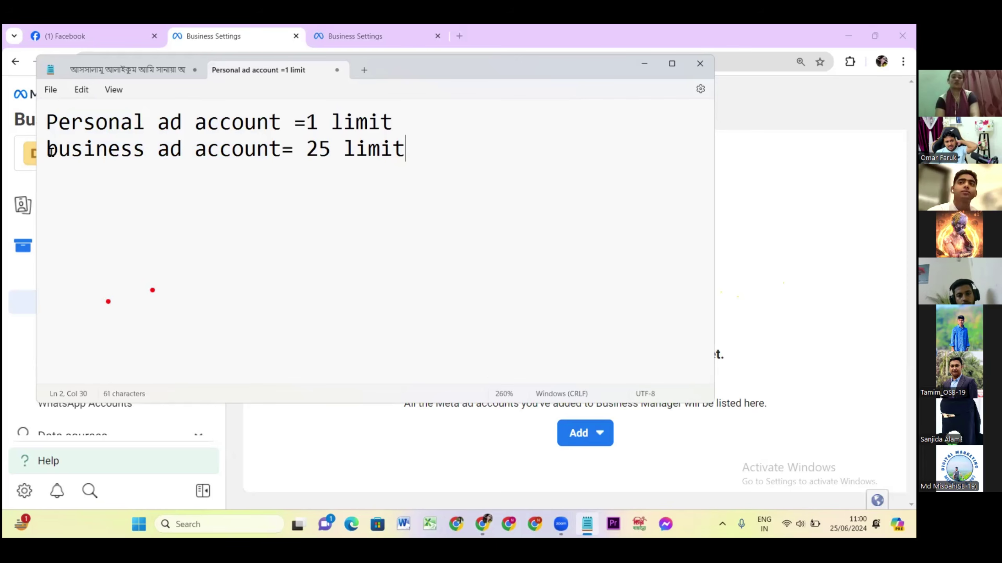
left_click(49, 150)
left_click_drag(85, 155, 426, 151)
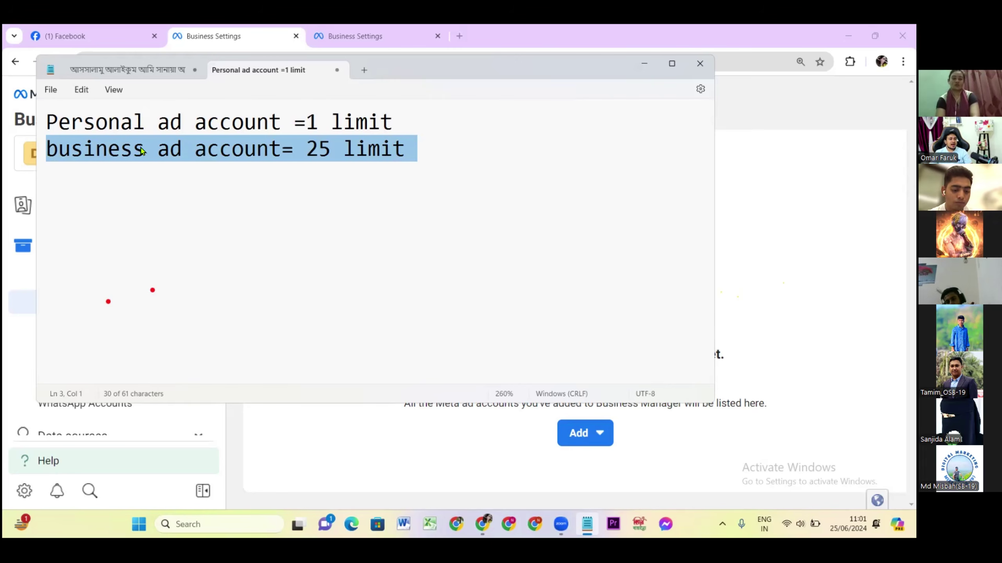
Hide the notes and look over Digital Shop's empty Ad accounts page in Business settings.
left_click(640, 63)
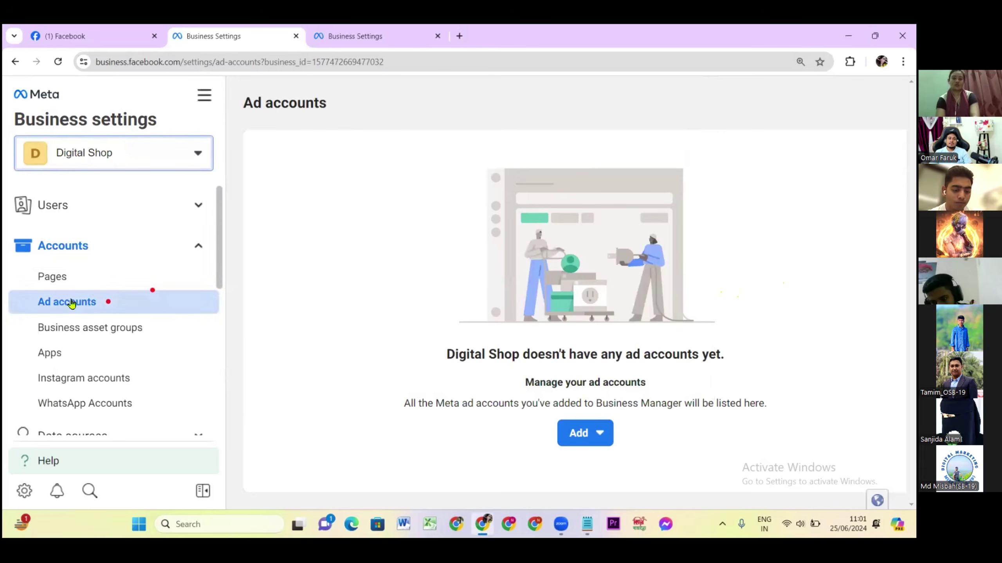
left_click(303, 185)
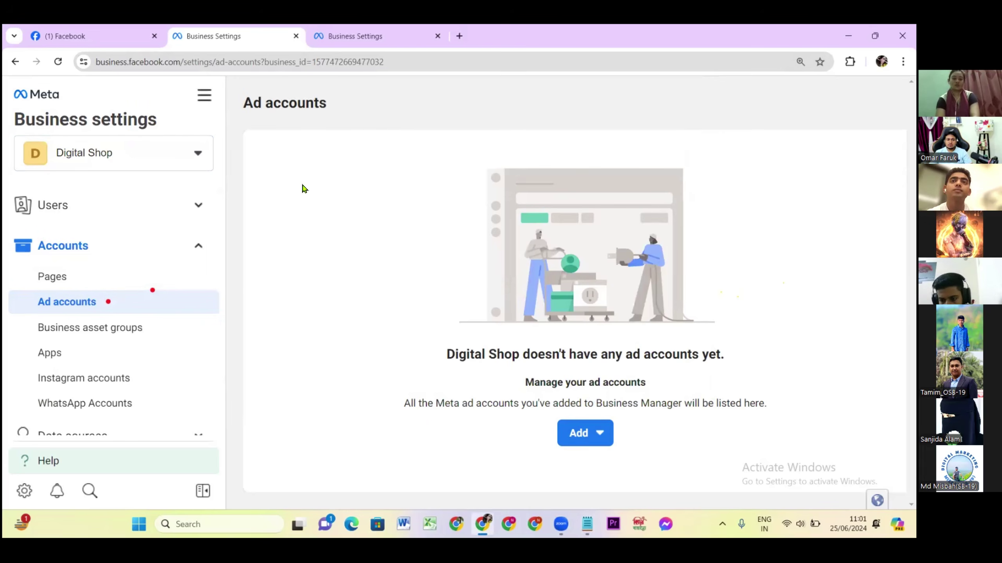
scroll(78, 340, "down", 8)
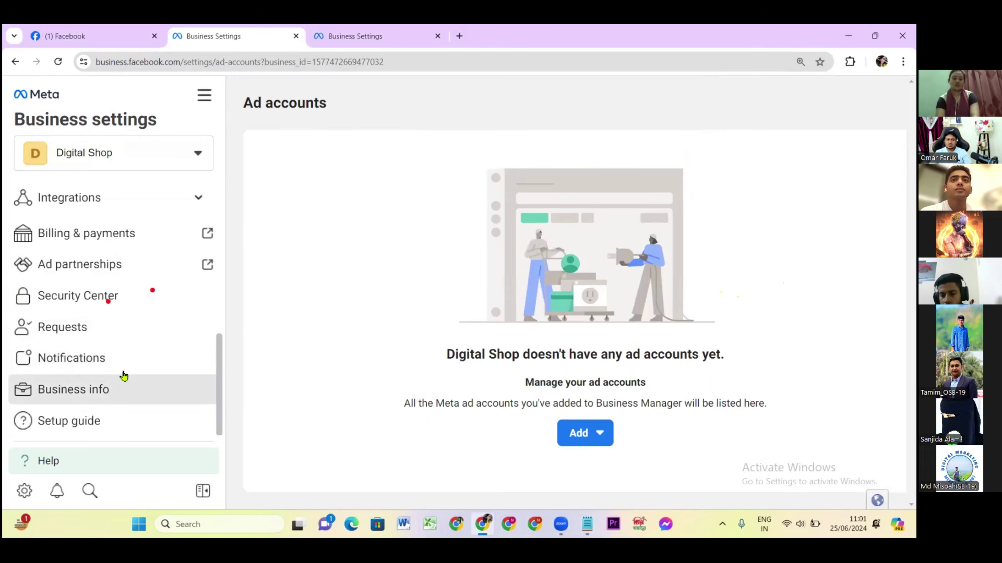
scroll(79, 232, "up", 6)
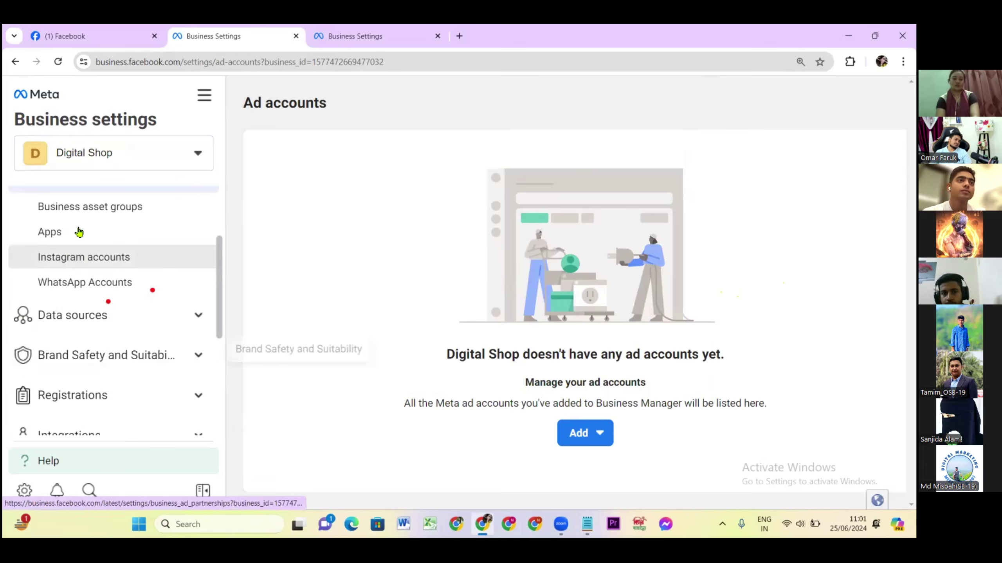
scroll(79, 232, "up", 3)
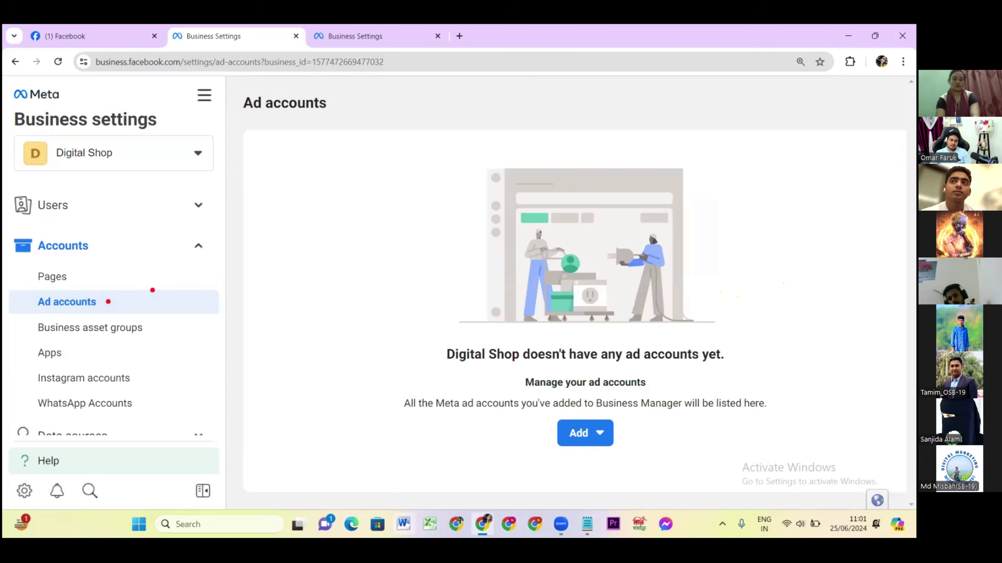
left_click(580, 434)
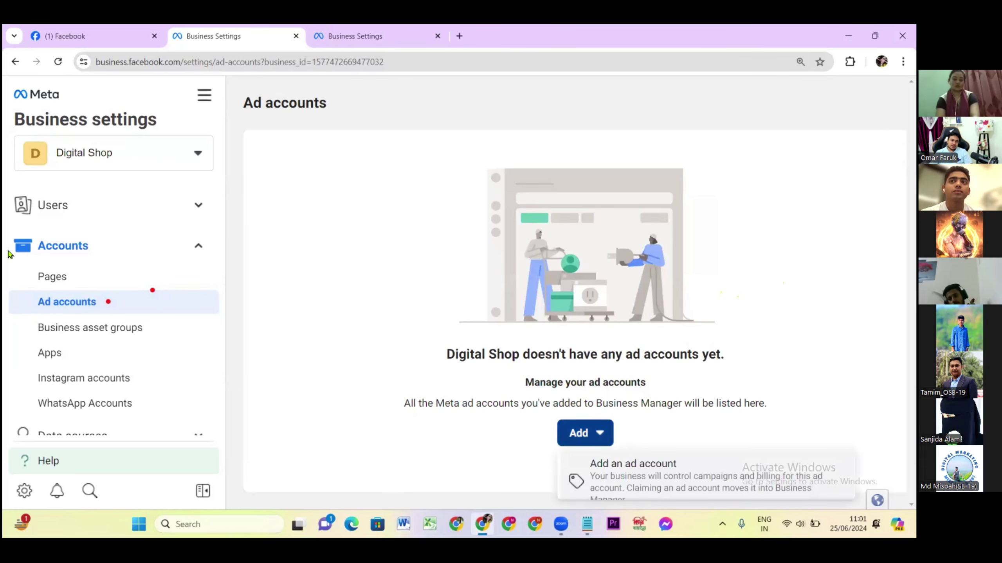
scroll(644, 470, "down", 2)
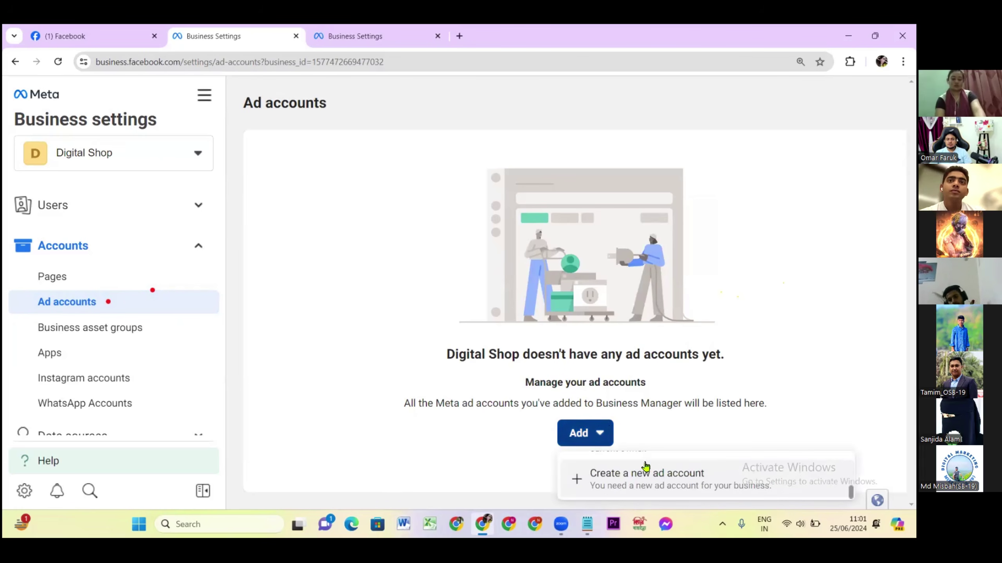
scroll(645, 468, "up", 2)
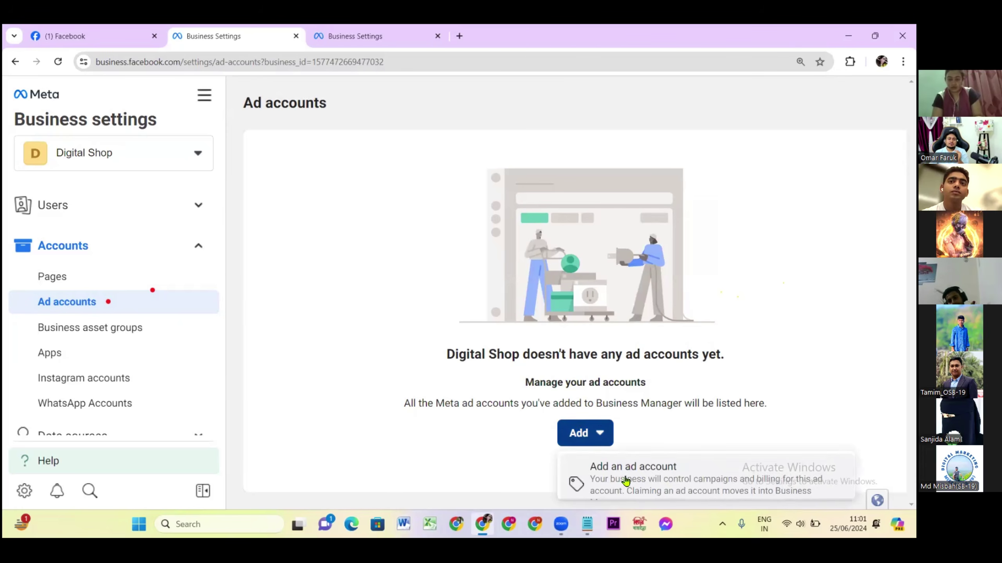
scroll(626, 480, "down", 1)
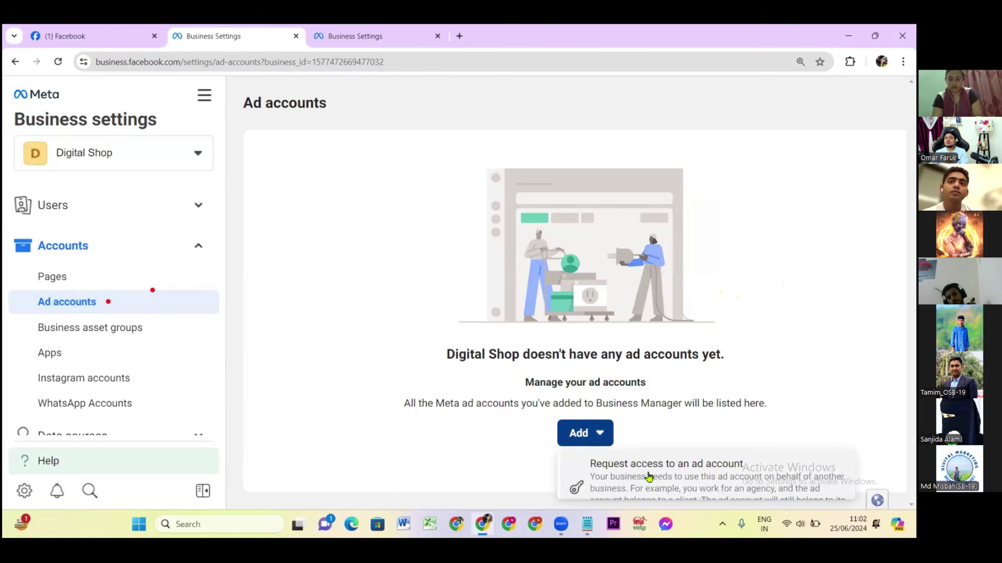
scroll(628, 470, "up", 1)
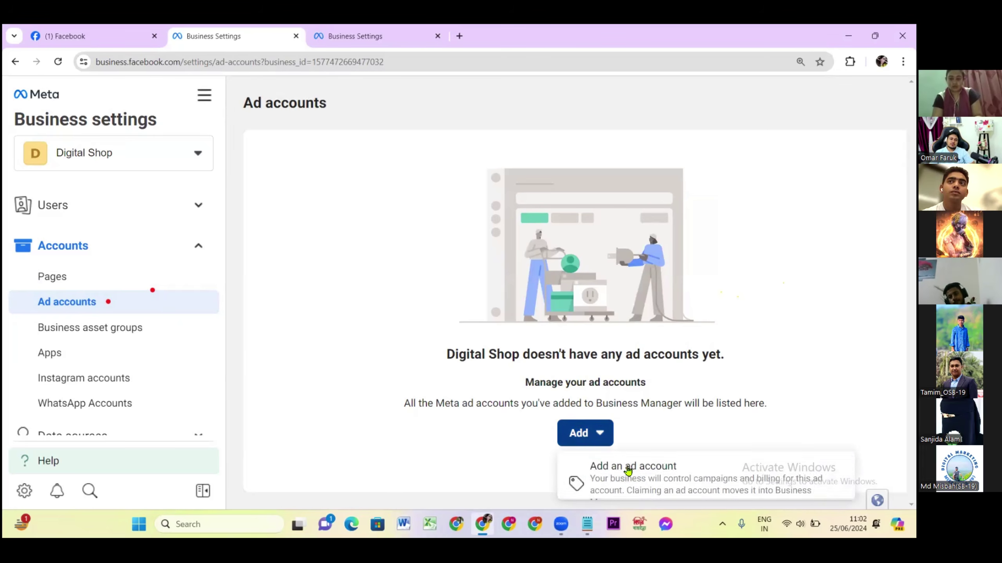
left_click(635, 476)
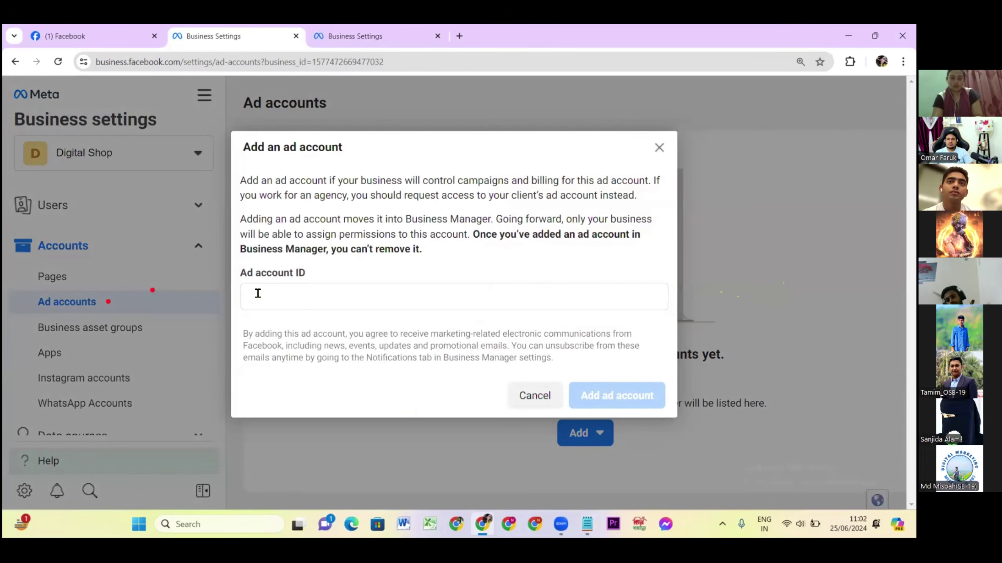
left_click(258, 293)
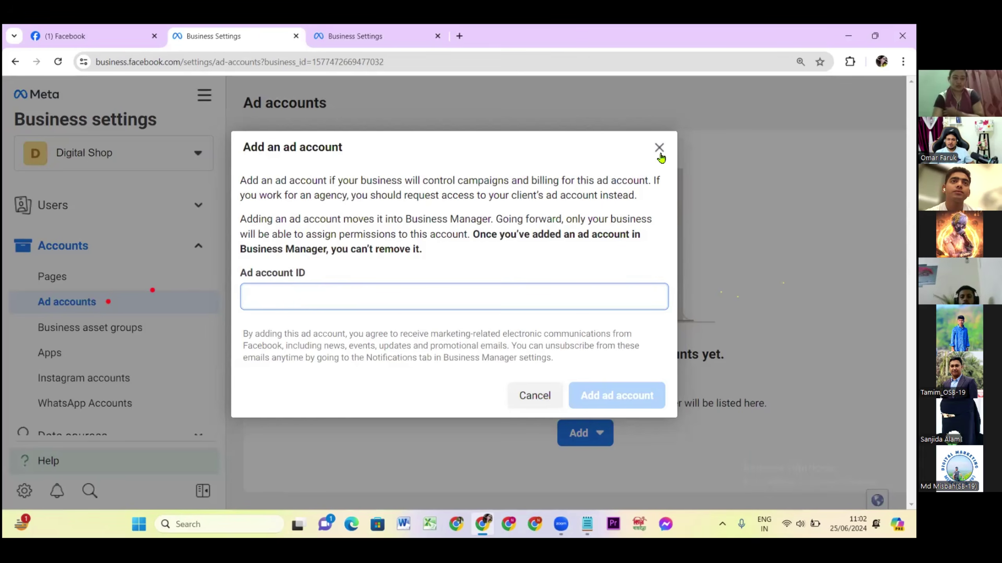
left_click(659, 154)
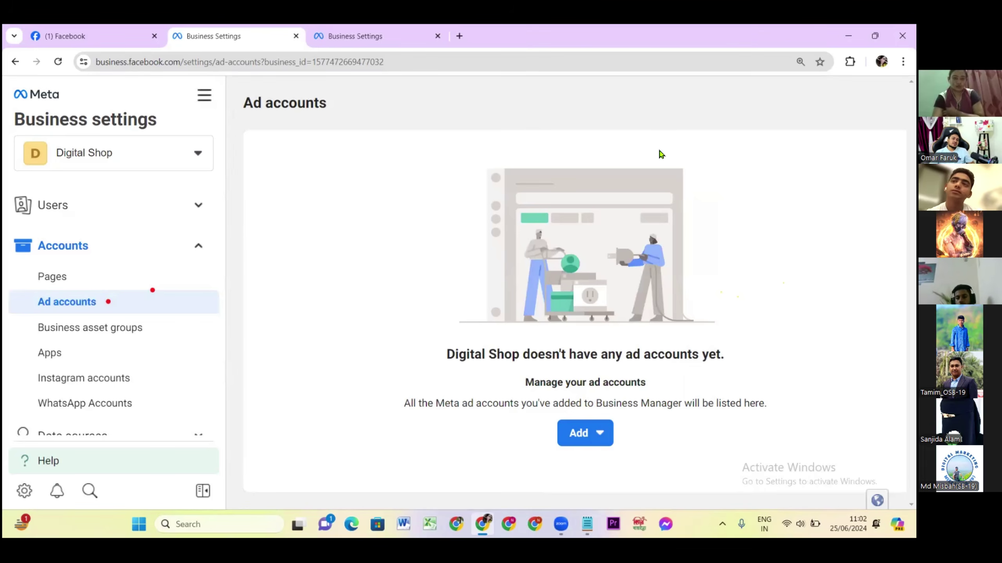
Start a new ad account defaulting to Asia/Dhaka time and US Dollars, ready for a name.
left_click(581, 433)
scroll(619, 479, "down", 2)
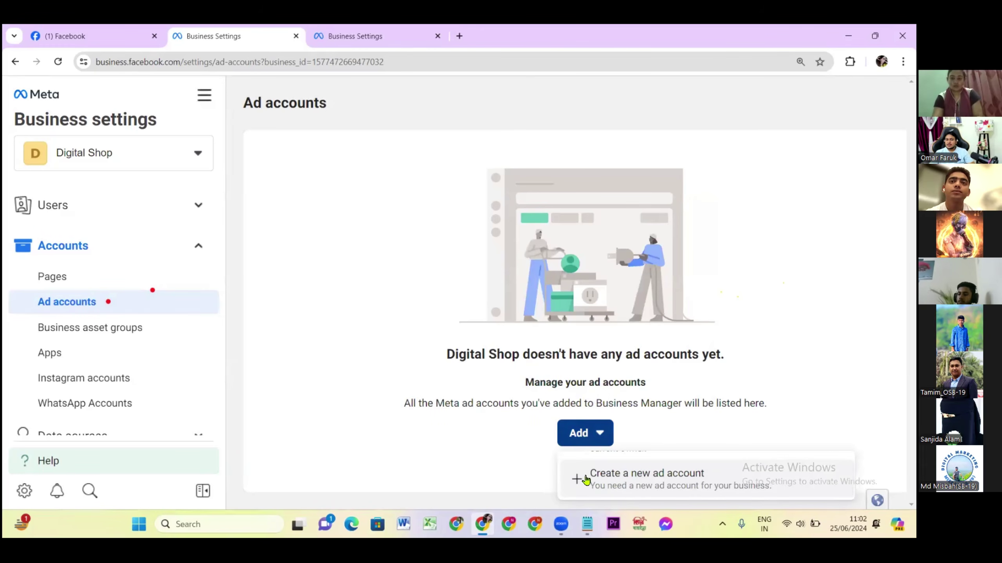
left_click(643, 479)
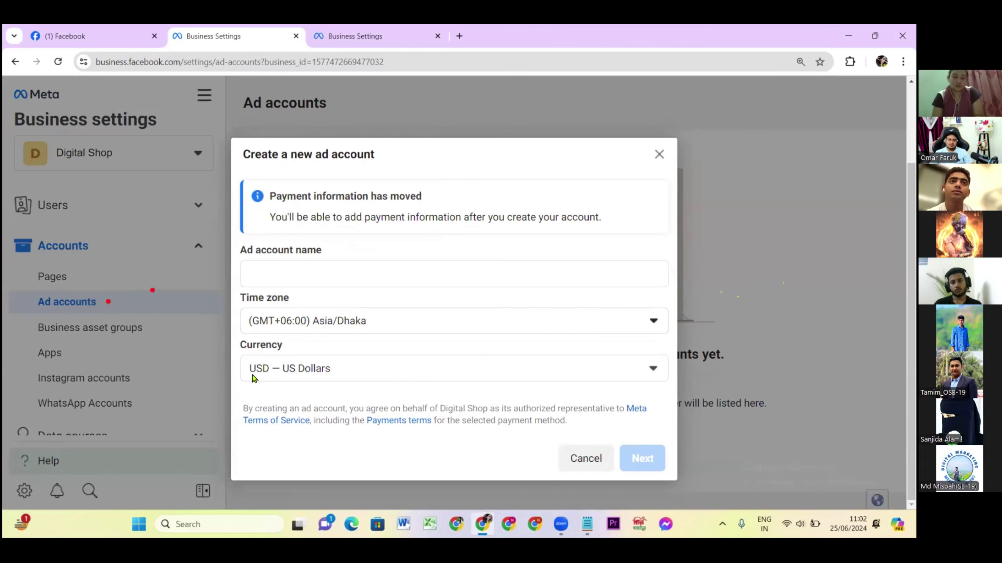
left_click(261, 271)
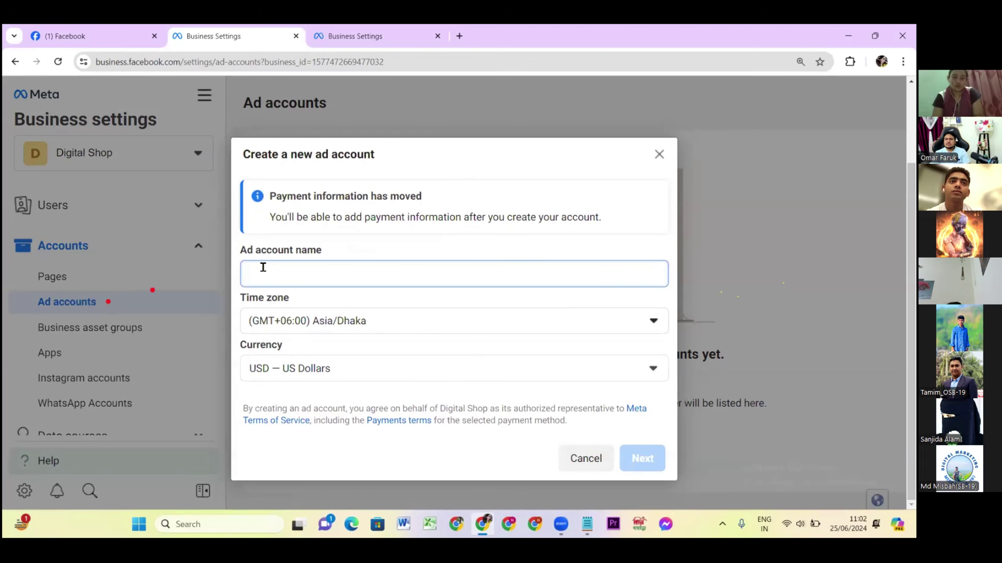
Name the new ad account 'Digital Shopping', correcting the typo.
type("D")
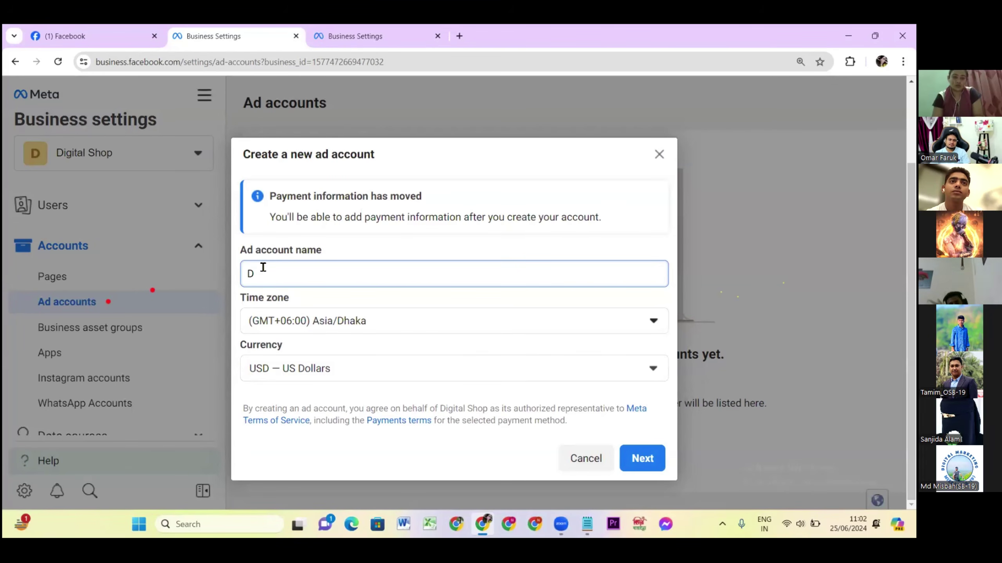
type("igit5a")
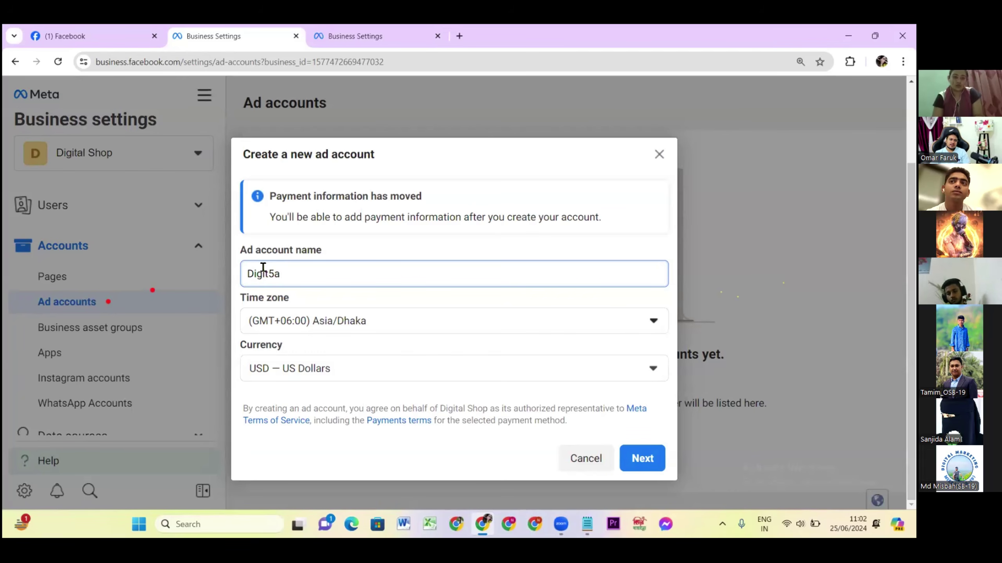
key("BackSpace")
key("BackSpace")
type("al")
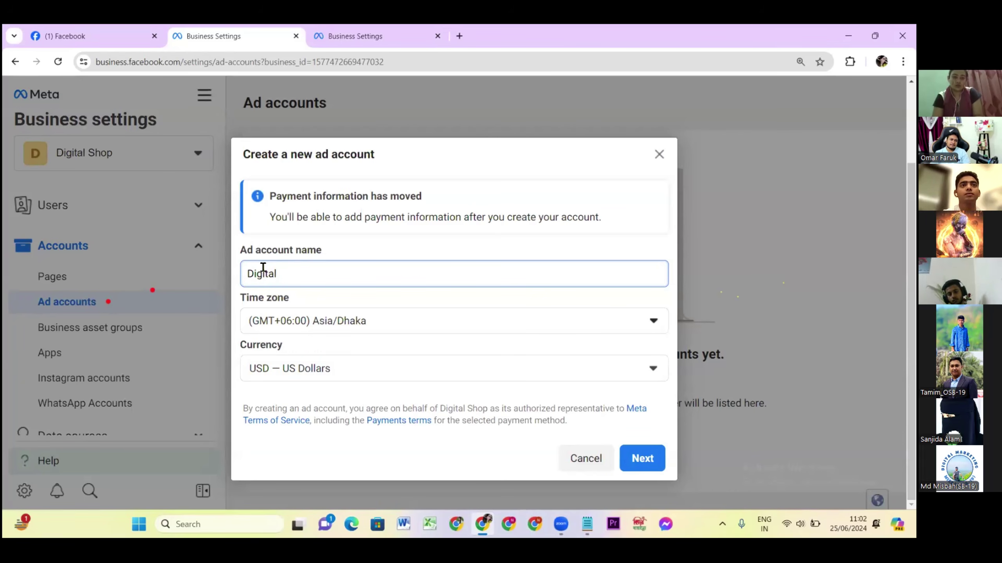
type(" S")
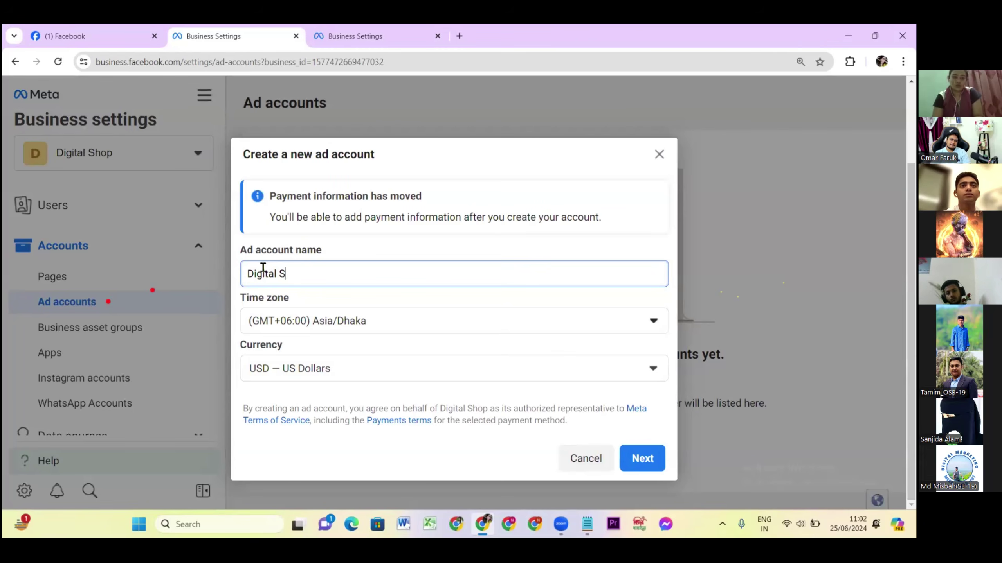
type("hopping")
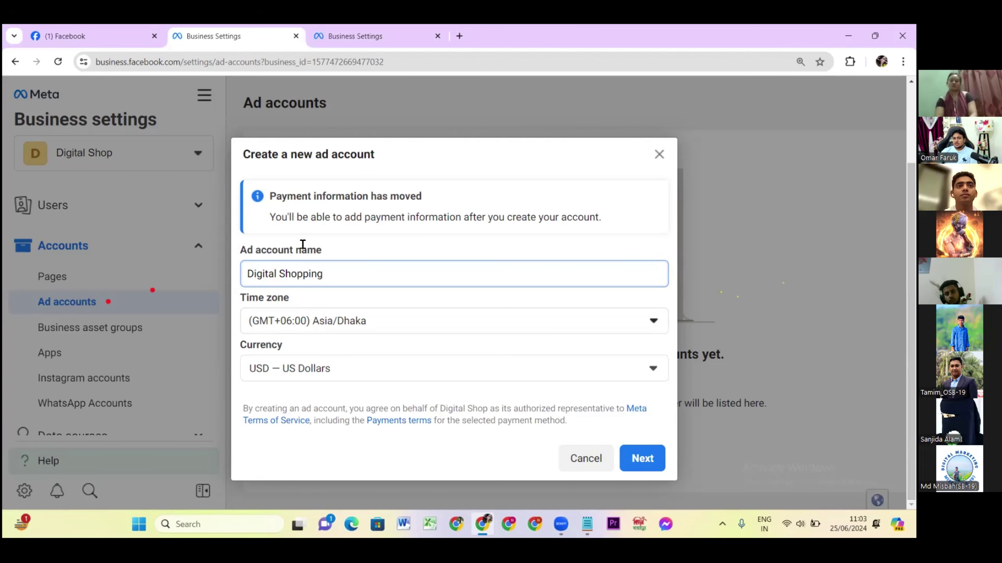
Browse the time zone list and keep (GMT+06:00) Asia/Dhaka for the ad account.
left_click(640, 324)
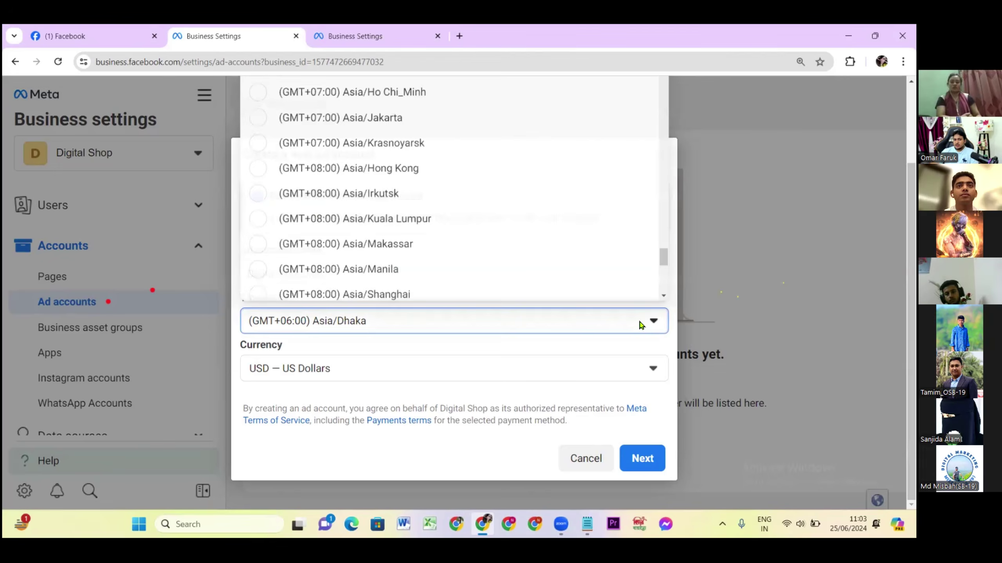
scroll(334, 161, "up", 15)
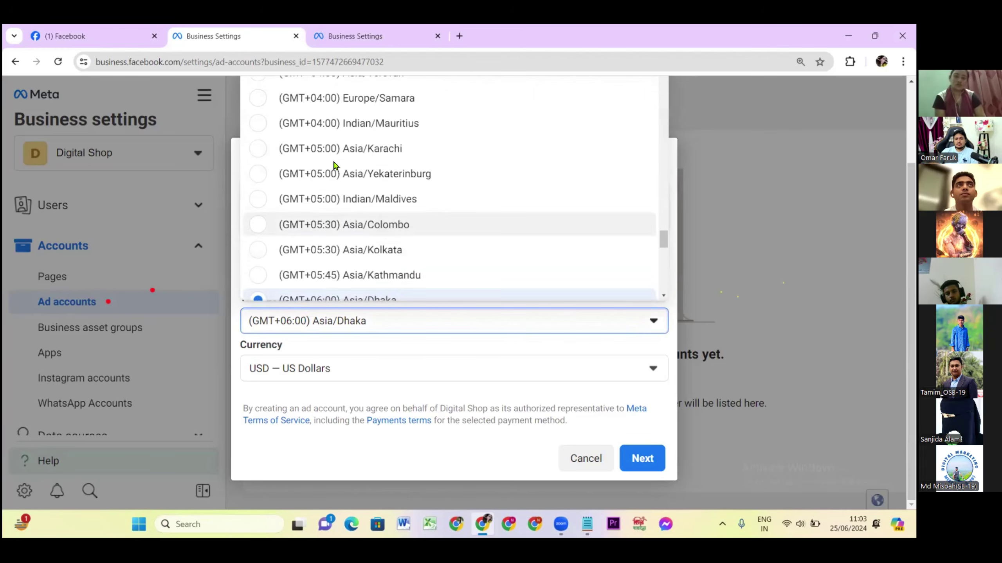
scroll(334, 161, "up", 20)
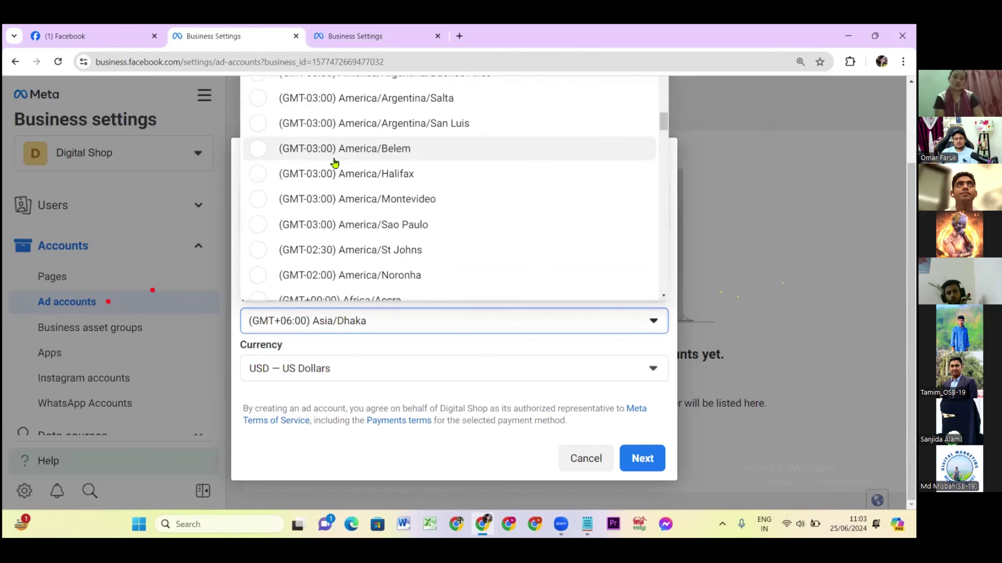
scroll(354, 140, "up", 2)
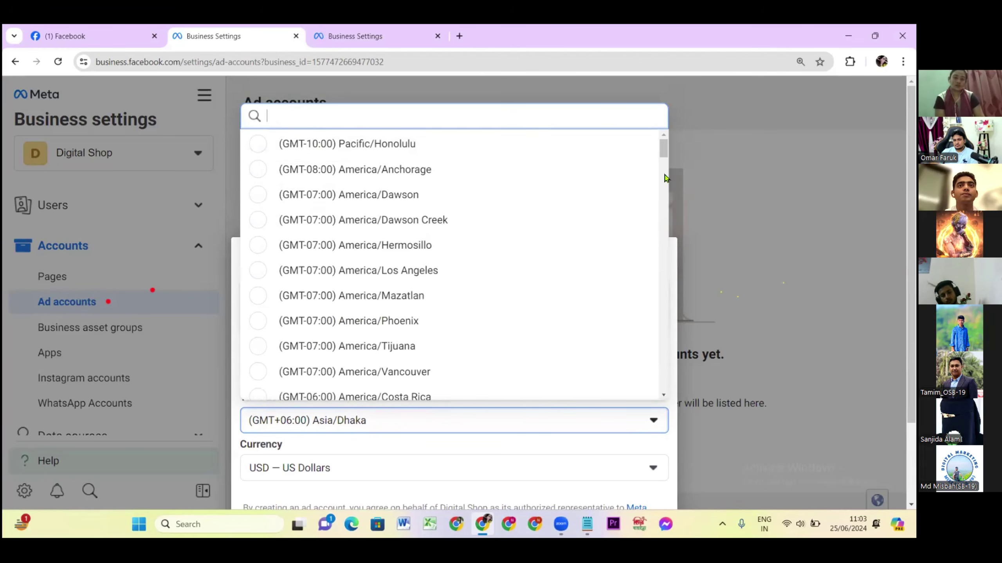
left_click(663, 153)
left_click_drag(663, 153, 661, 273)
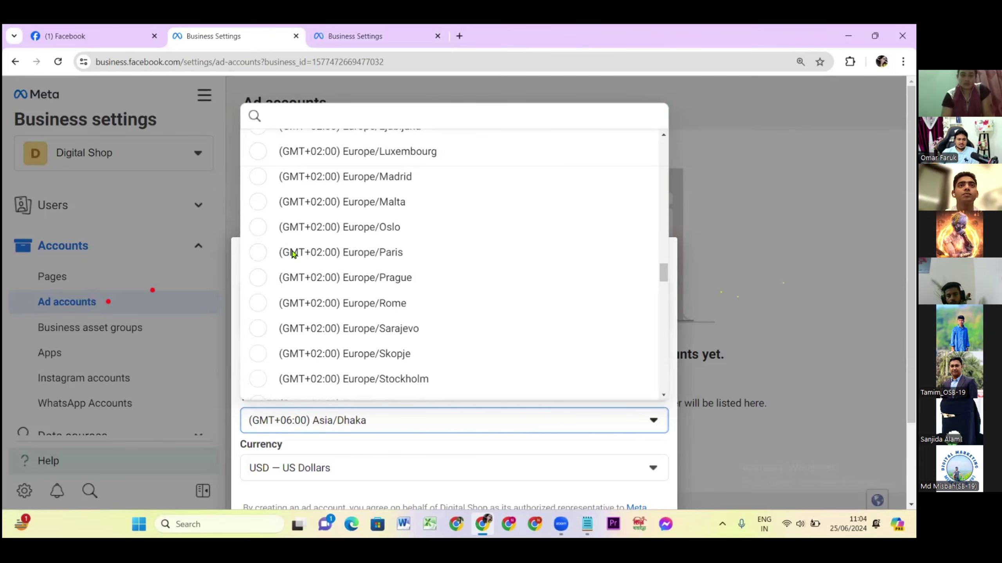
left_click_drag(664, 273, 418, 347)
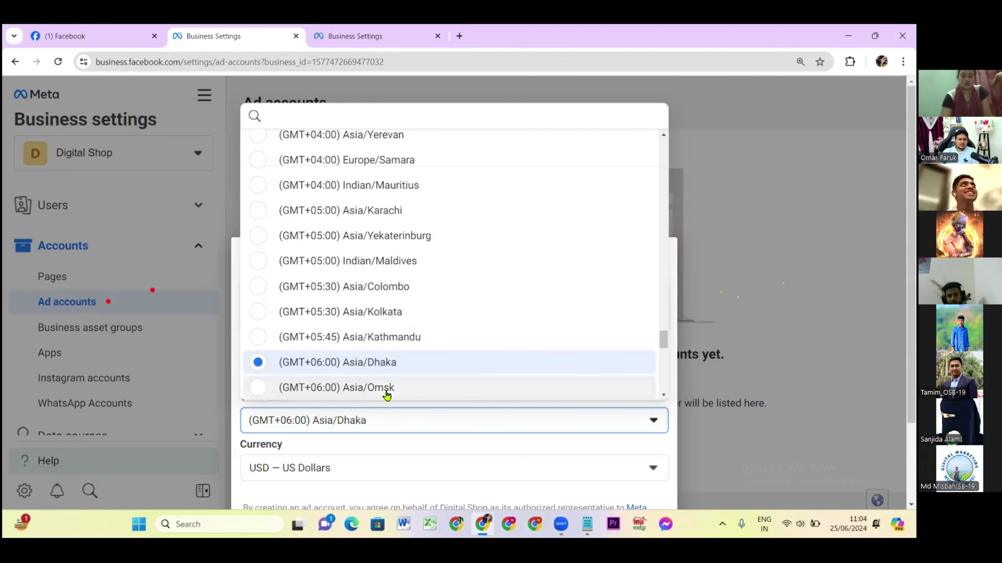
scroll(346, 390, "down", 2)
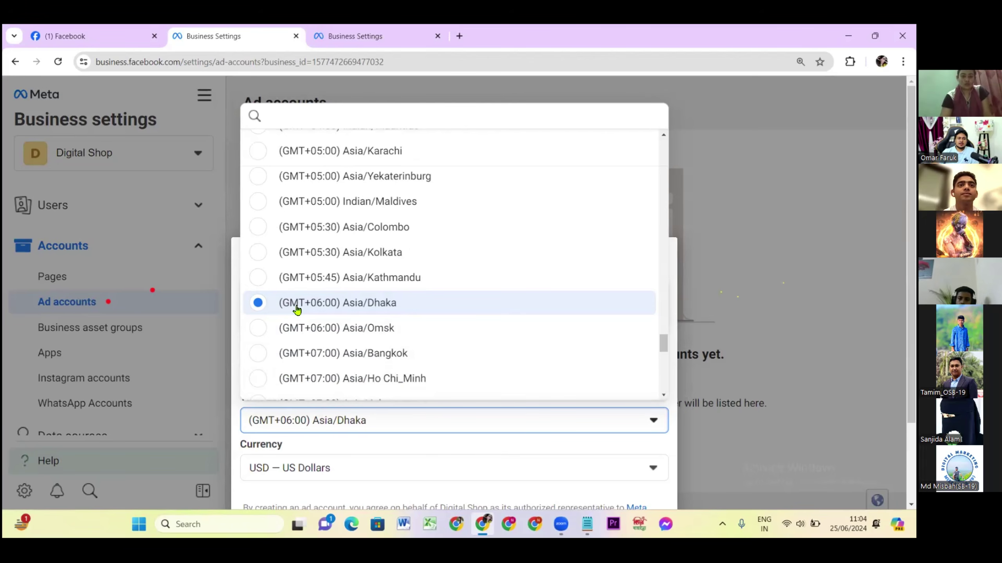
left_click(276, 304)
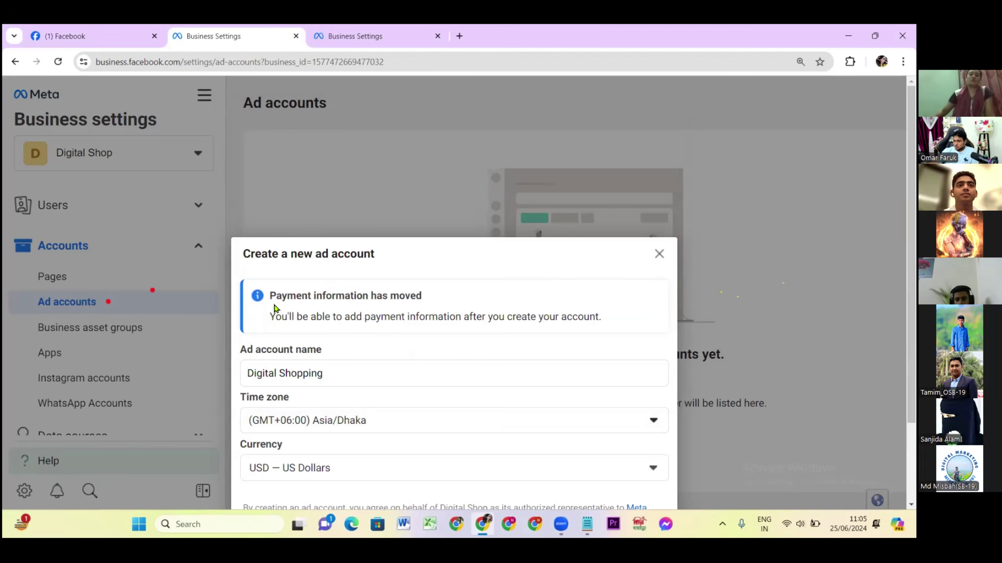
scroll(513, 375, "down", 3)
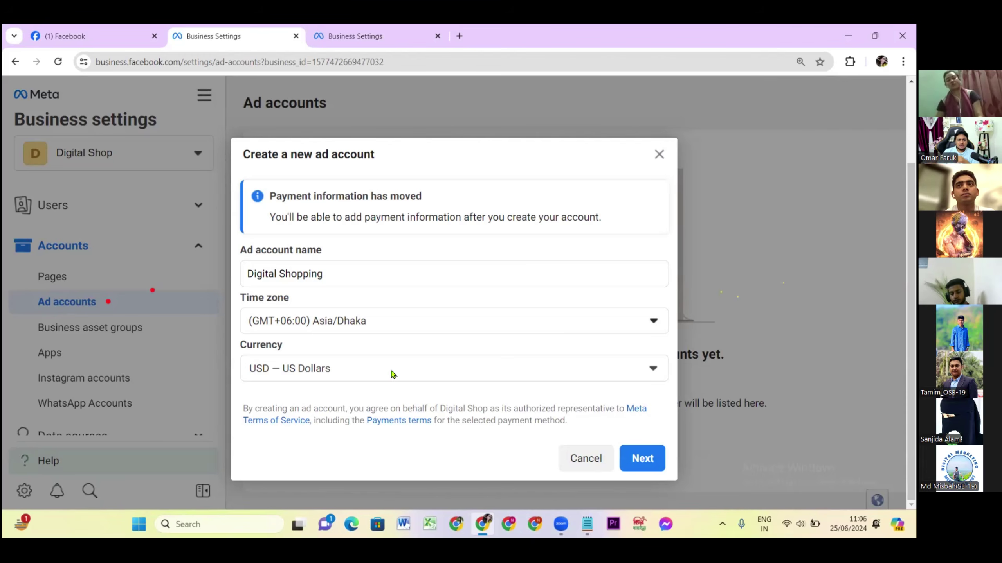
left_click(393, 375)
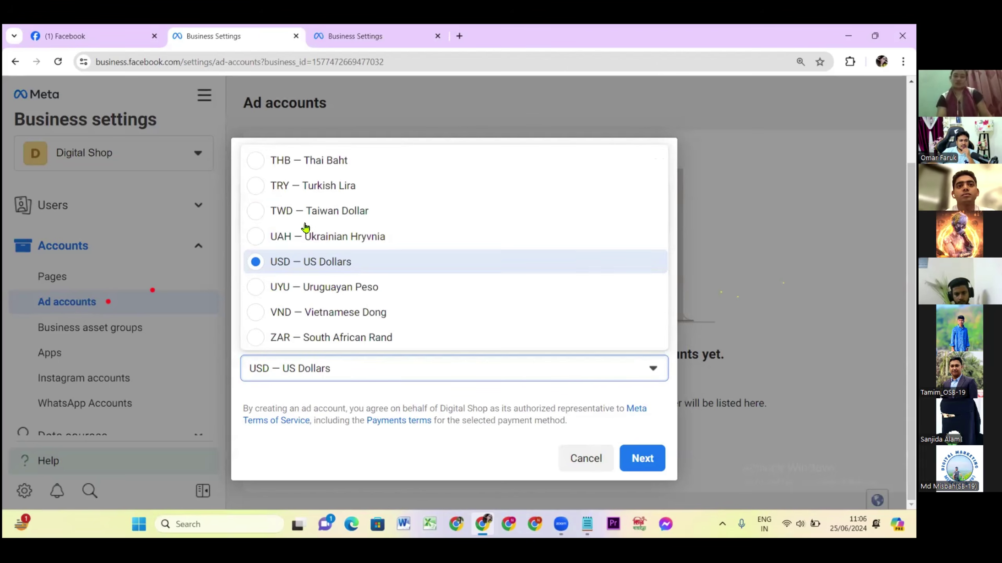
scroll(305, 227, "up", 5)
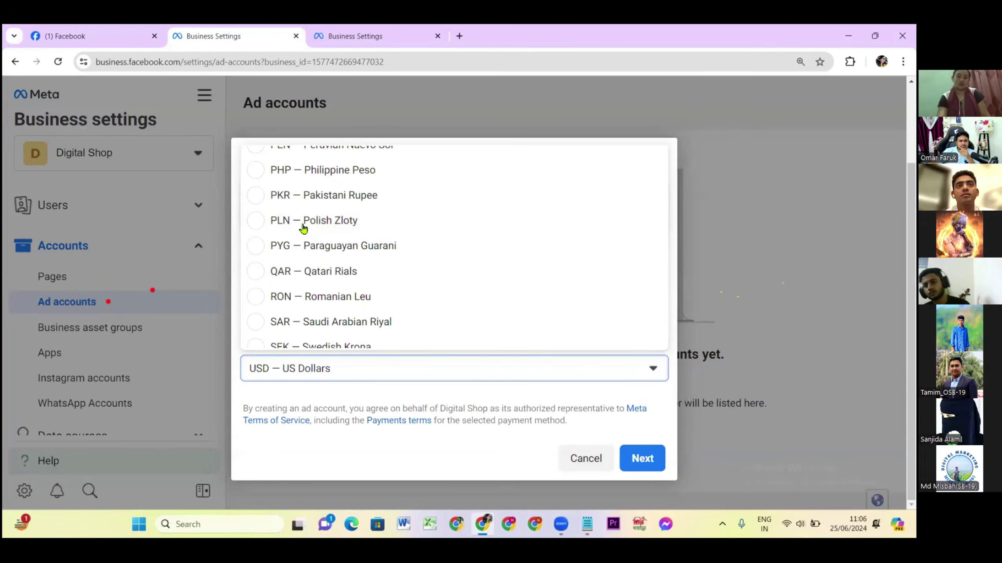
scroll(300, 195, "up", 10)
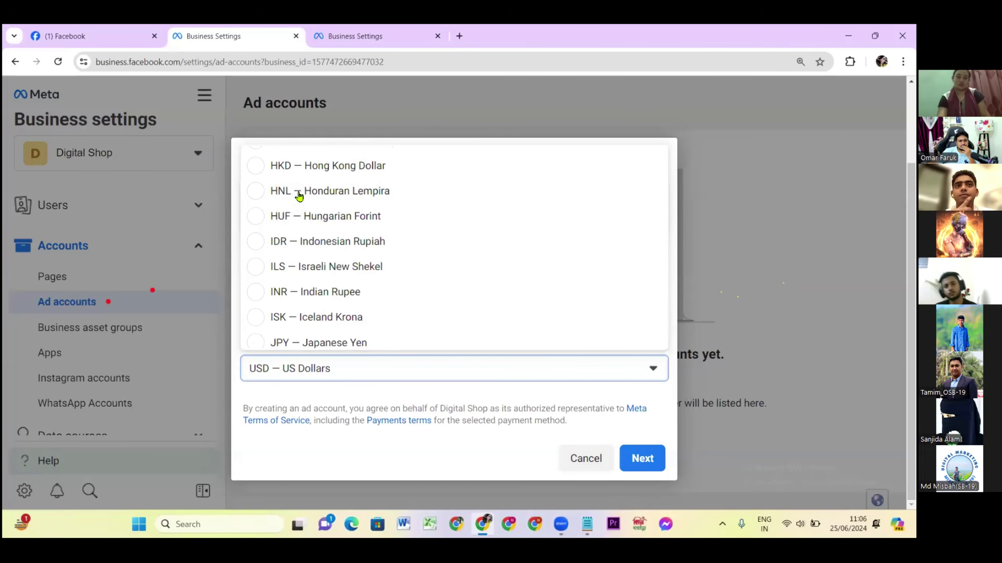
scroll(372, 200, "up", 8)
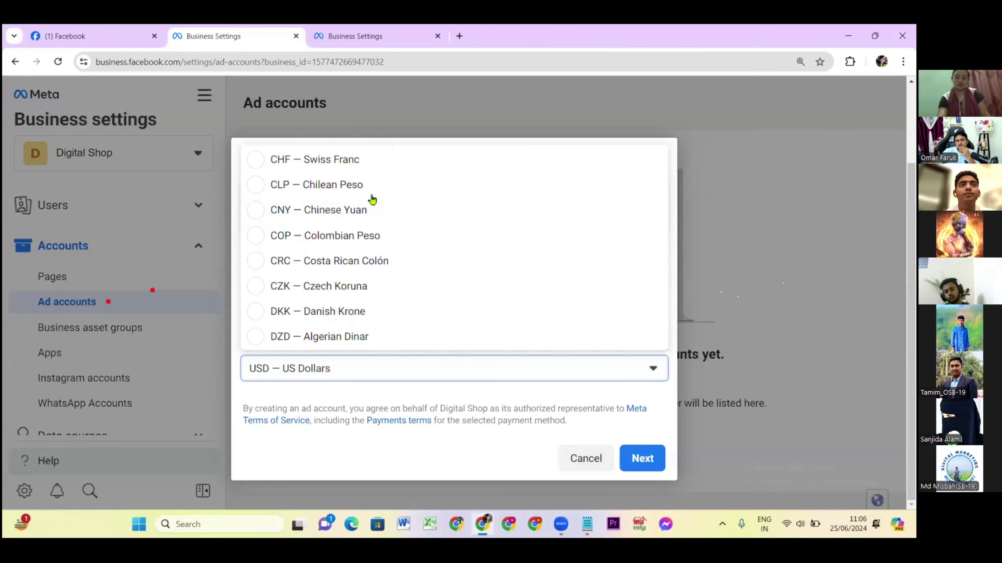
scroll(307, 223, "up", 5)
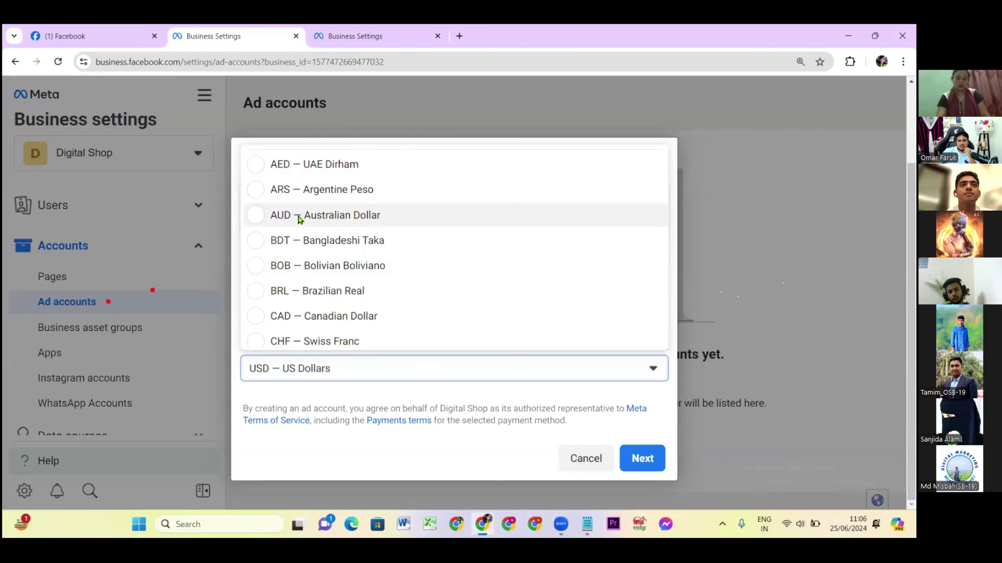
scroll(291, 226, "down", 5)
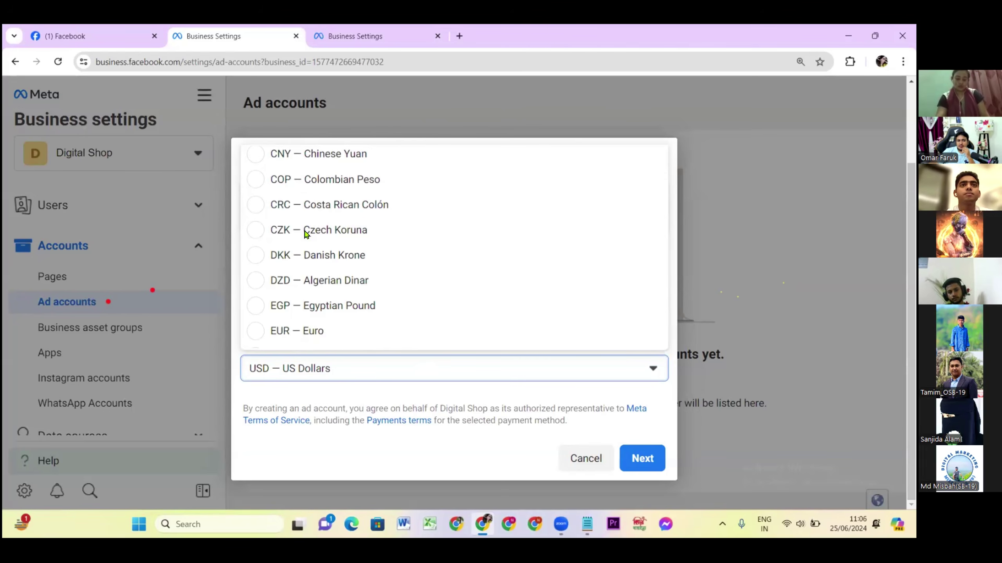
scroll(300, 307, "down", 5)
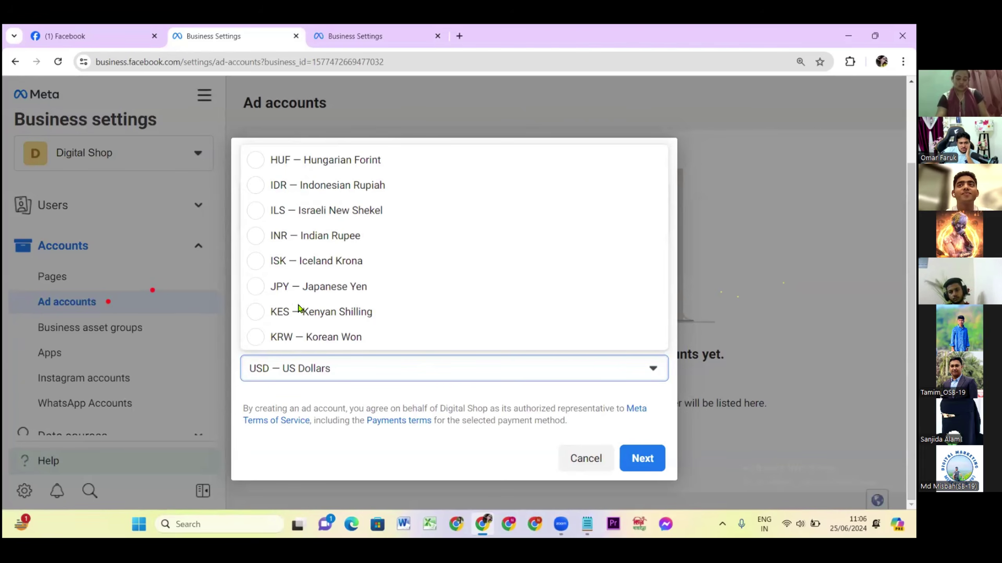
left_click(339, 382)
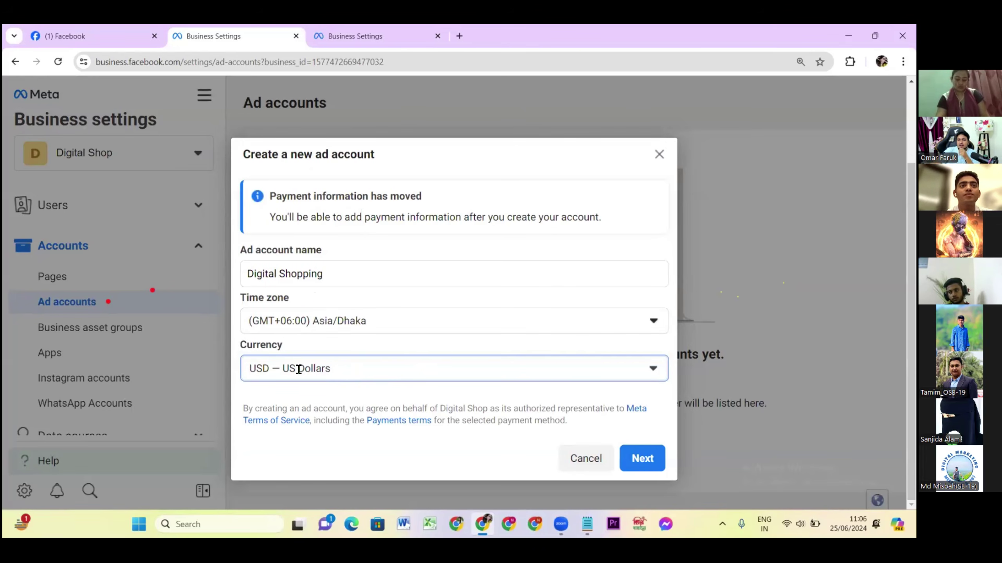
Create the Digital Shopping ad account for use by My business (Digital Shop).
left_click(643, 460)
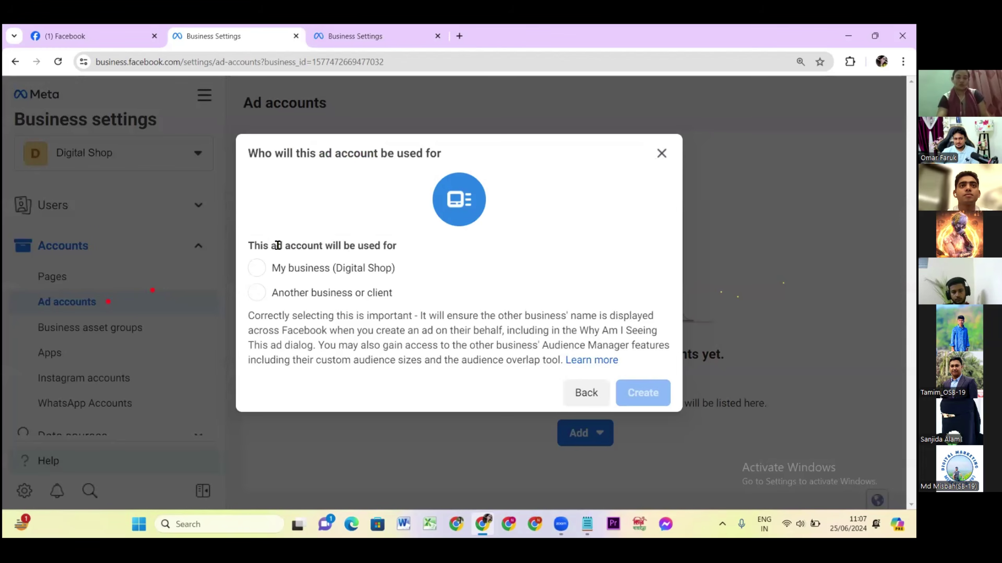
left_click(258, 268)
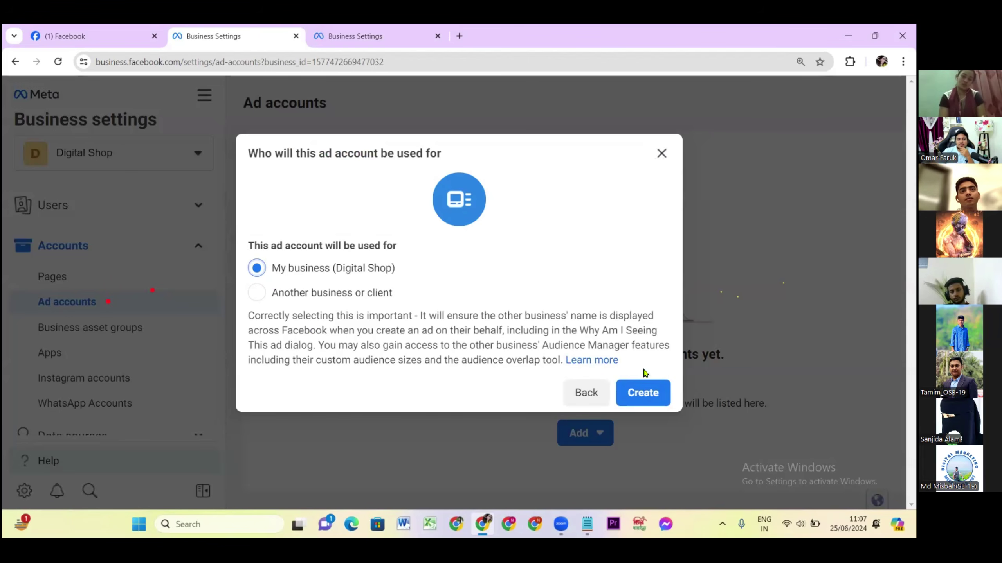
left_click(634, 394)
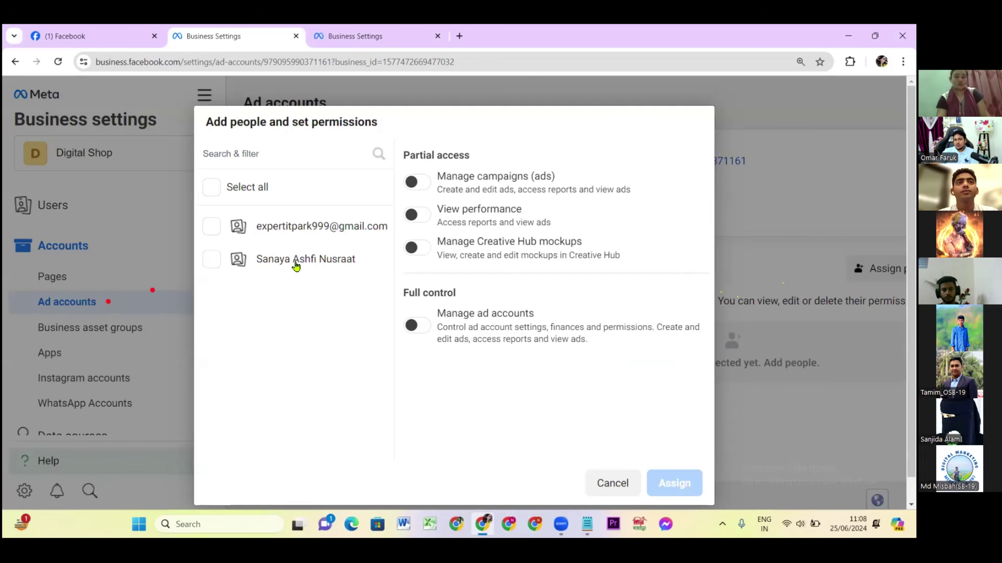
Tick both listed people so the dialog reads '2 People Selected'.
left_click(212, 267)
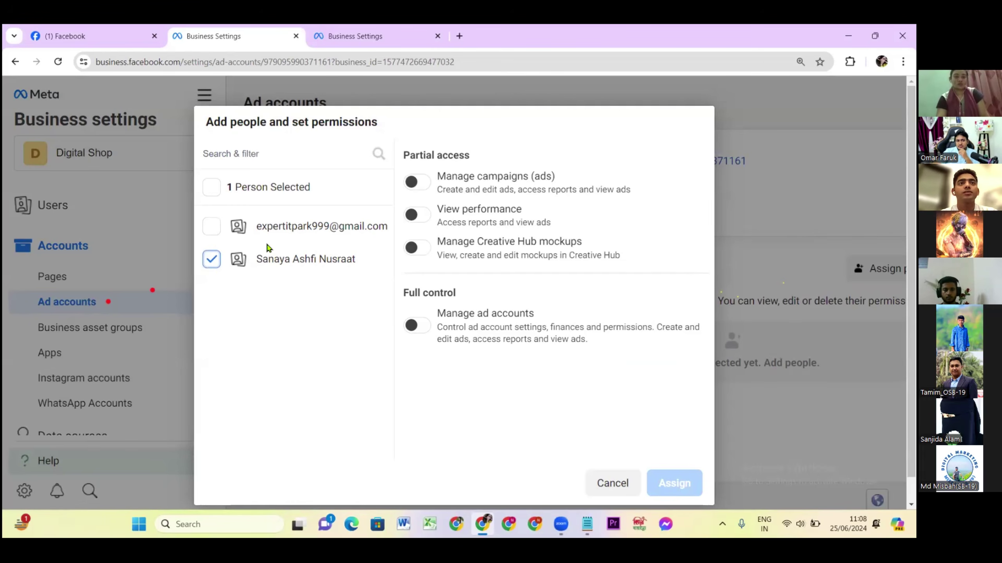
left_click(212, 227)
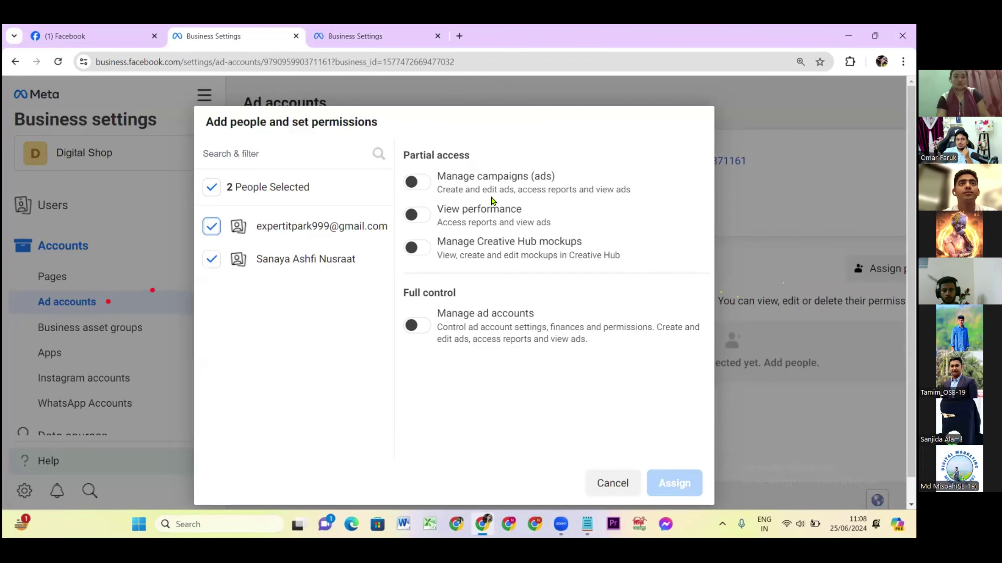
Keep only one person selected and grant Manage ad accounts full control, leaving Manage campaigns off.
left_click(424, 188)
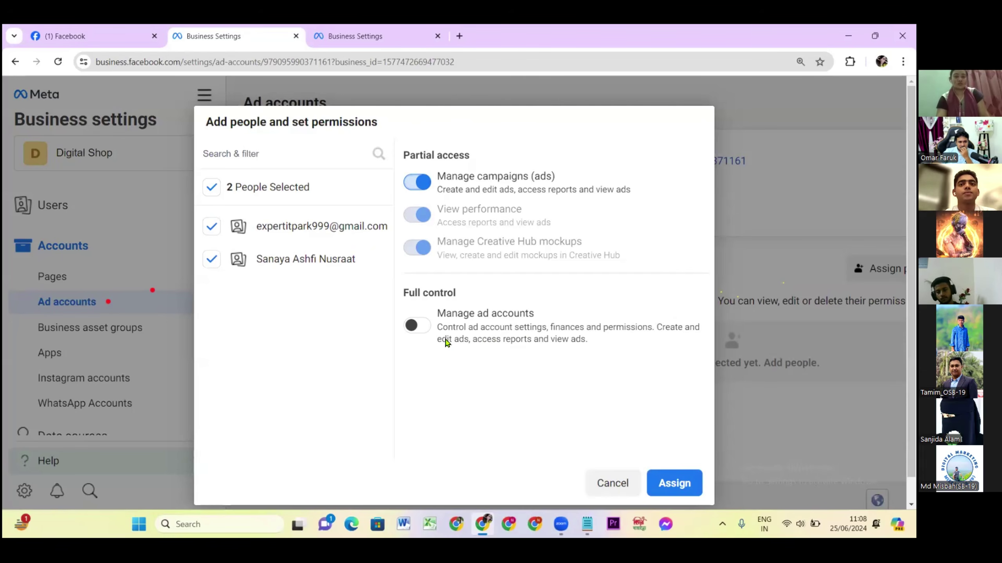
left_click(210, 227)
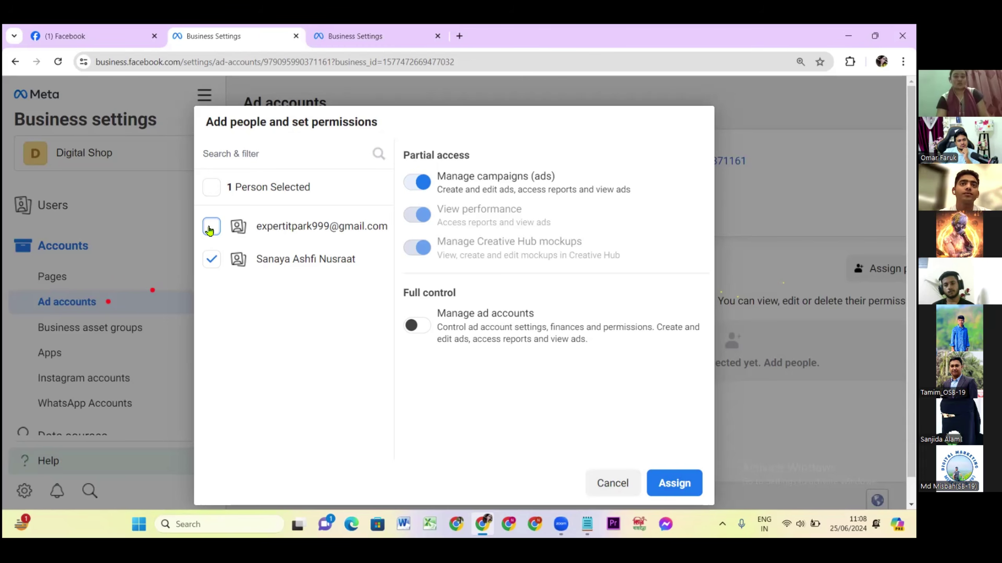
left_click(417, 184)
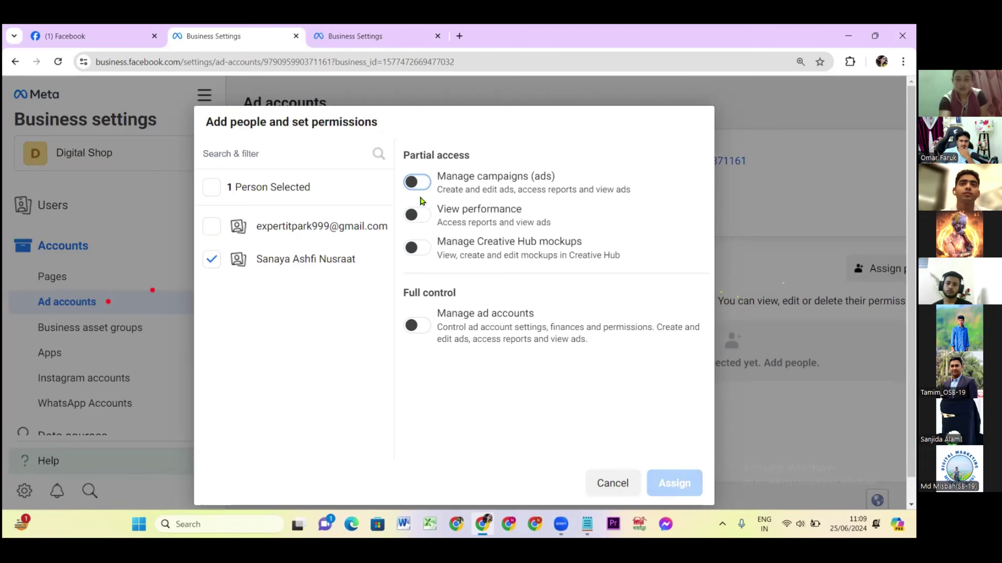
left_click(415, 325)
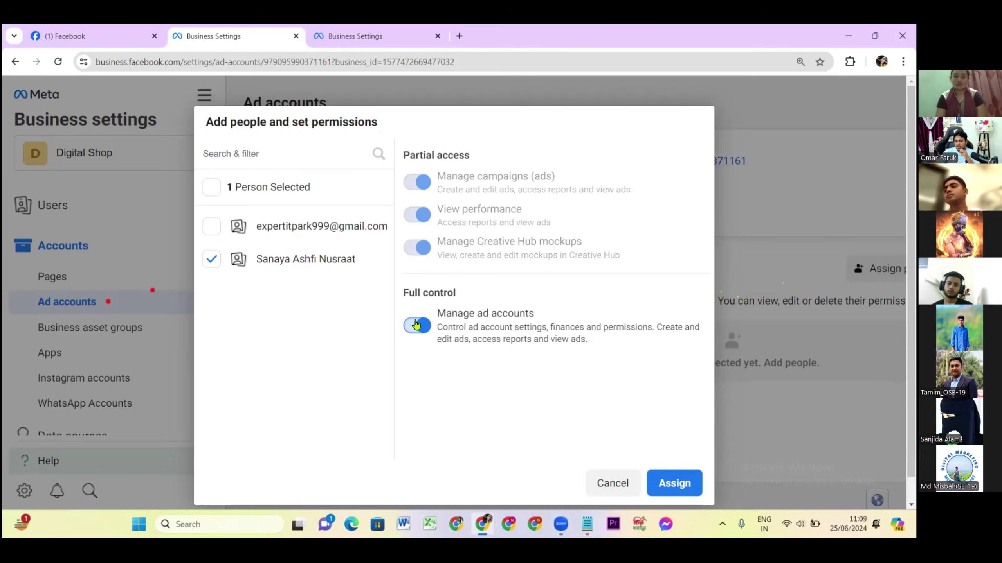
left_click(675, 484)
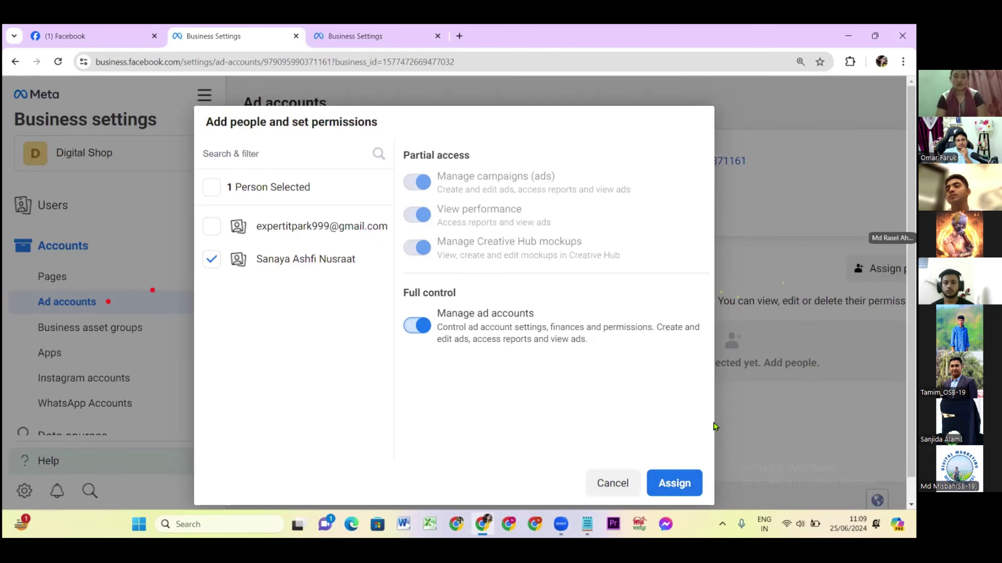
Assign the permissions, close the success message and exit without adding payment info.
left_click(672, 483)
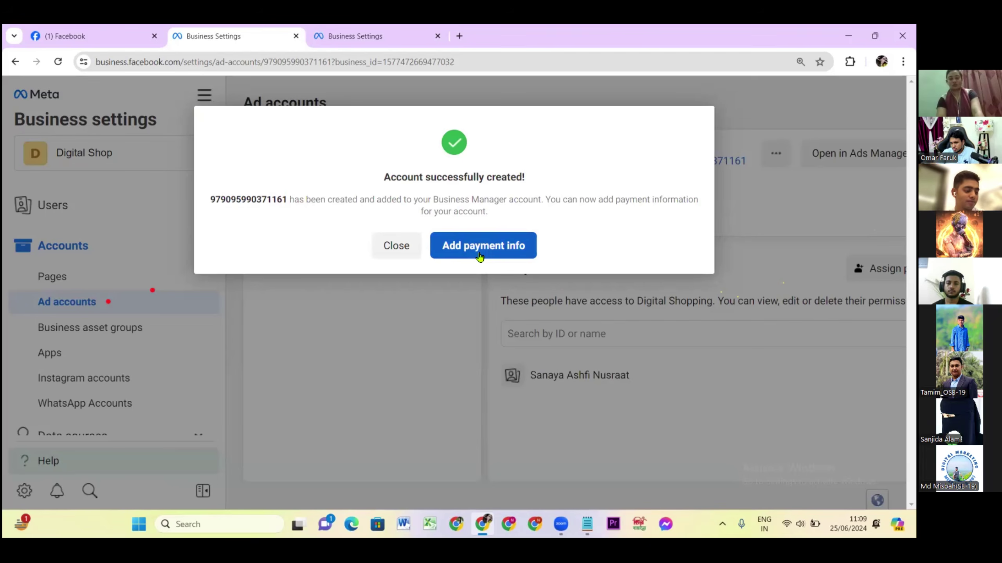
left_click(399, 249)
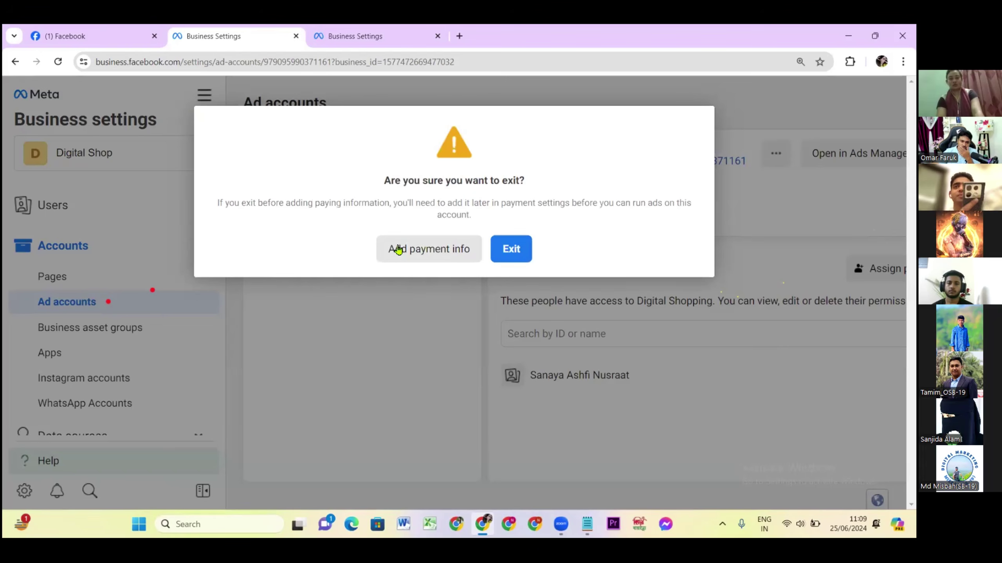
left_click(503, 250)
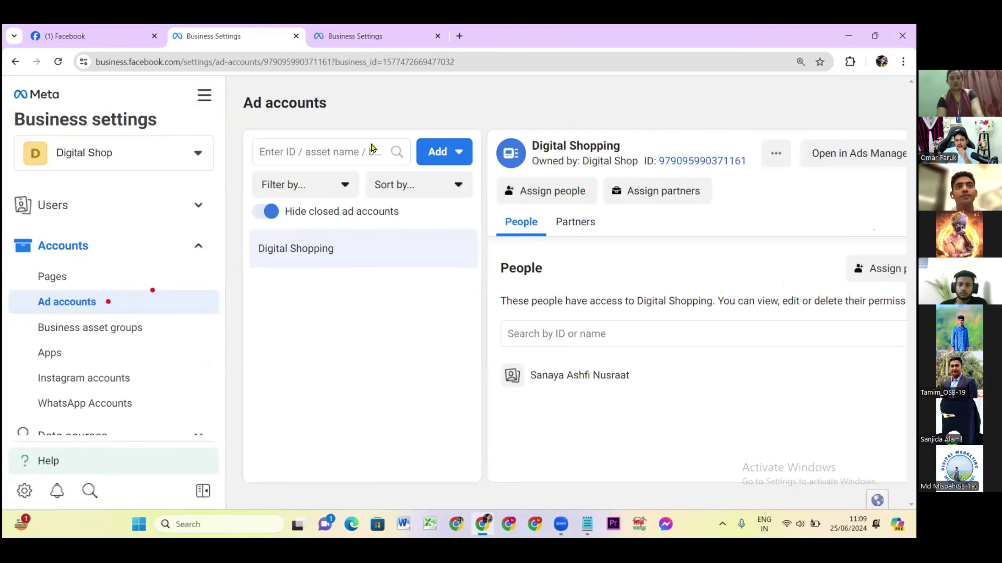
Copy the Digital Shopping ad account ID and choose to add an existing ad account by ID.
left_click(697, 163)
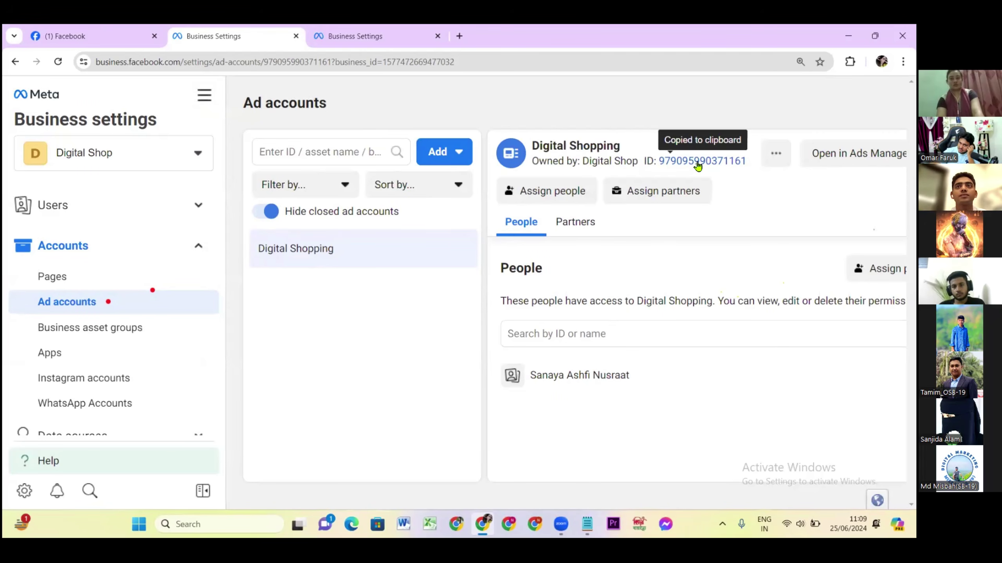
left_click(441, 149)
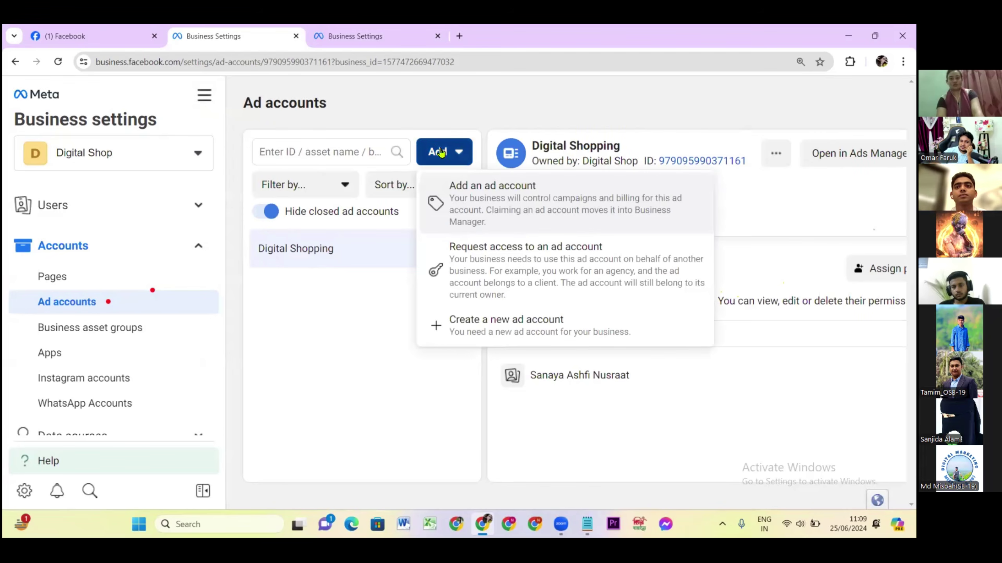
left_click(488, 325)
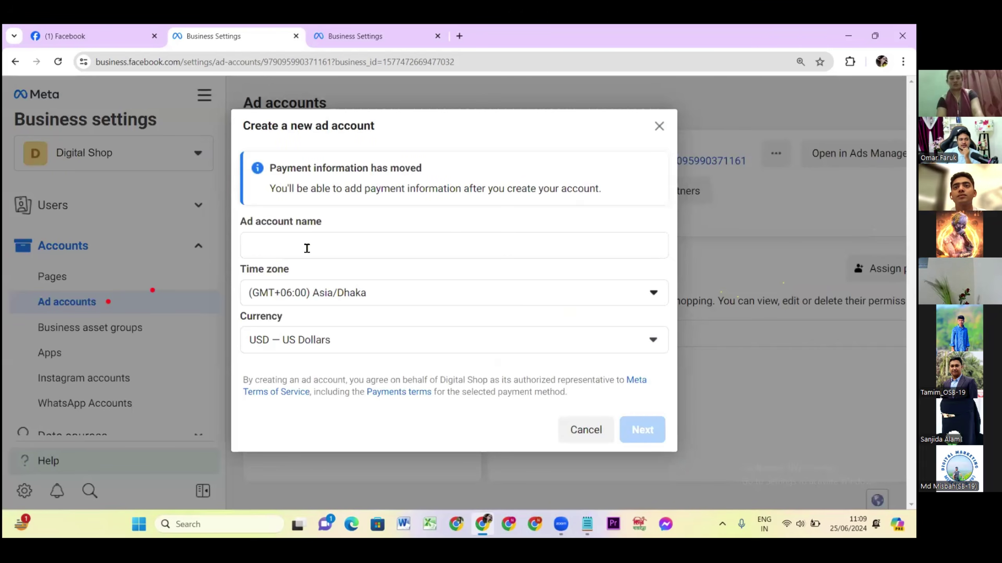
left_click(658, 127)
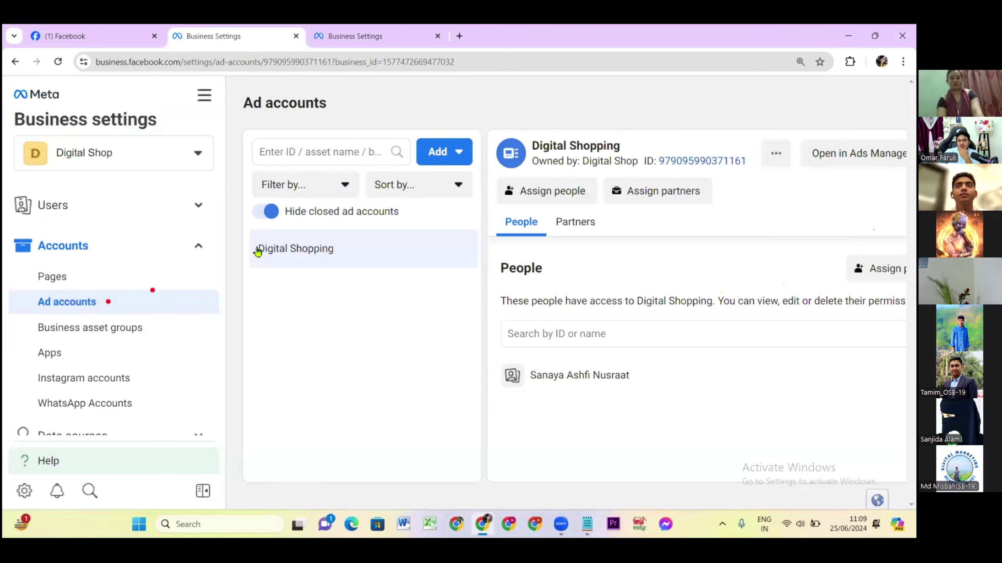
left_click(439, 160)
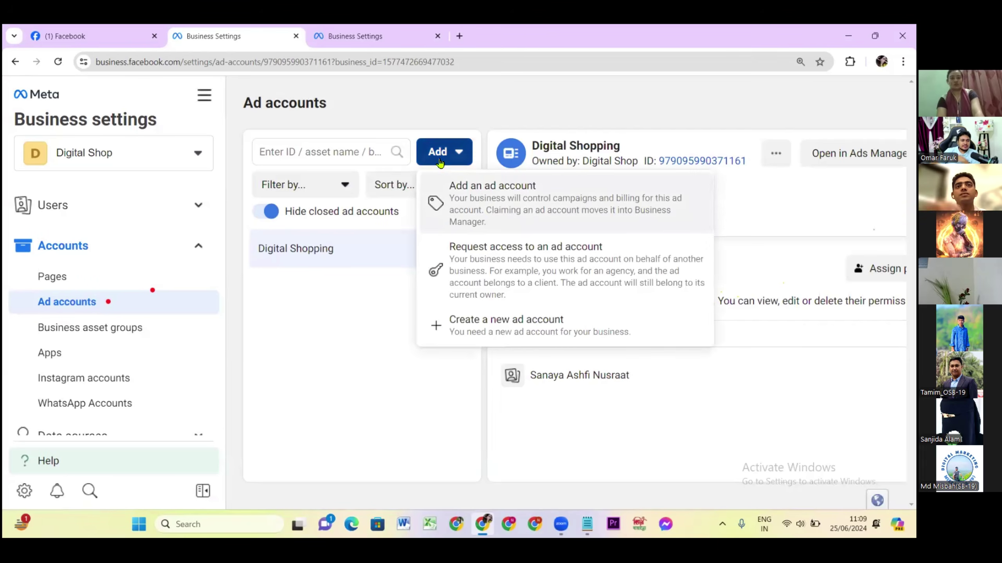
left_click(504, 209)
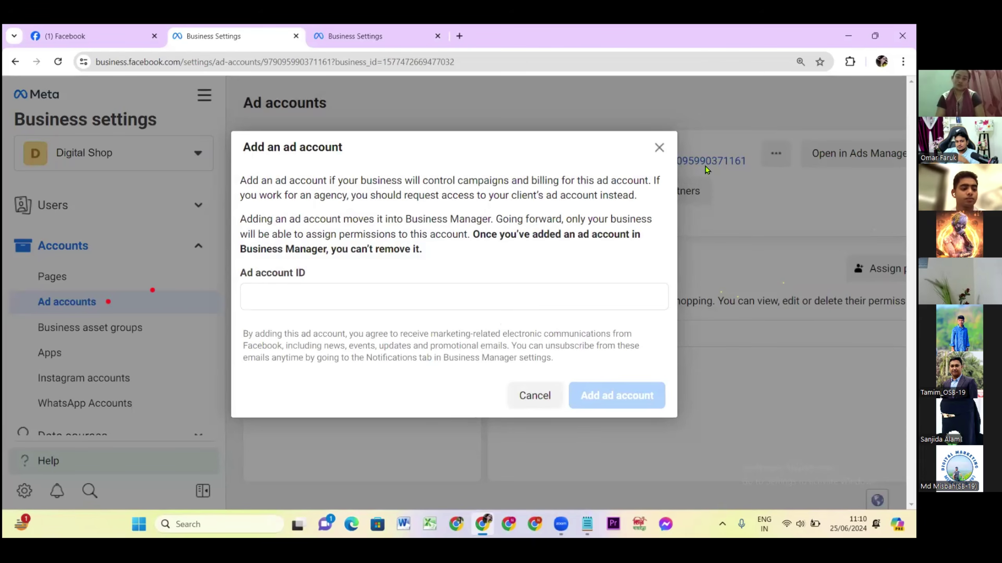
Paste the copied ID into the add-ad-account form, submit it, and close the 'already added' error.
left_click(348, 37)
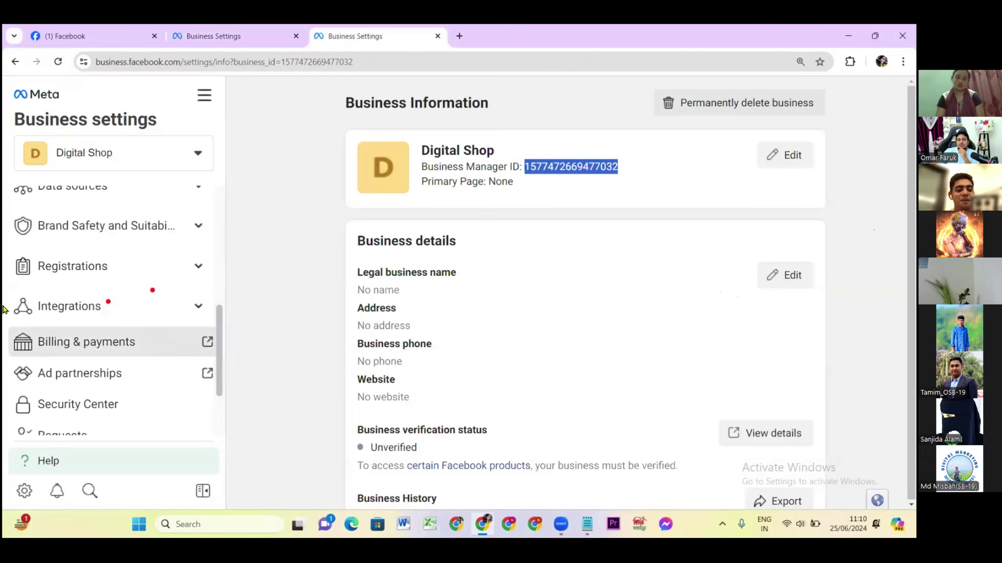
scroll(22, 298, "down", 1)
scroll(32, 298, "up", 8)
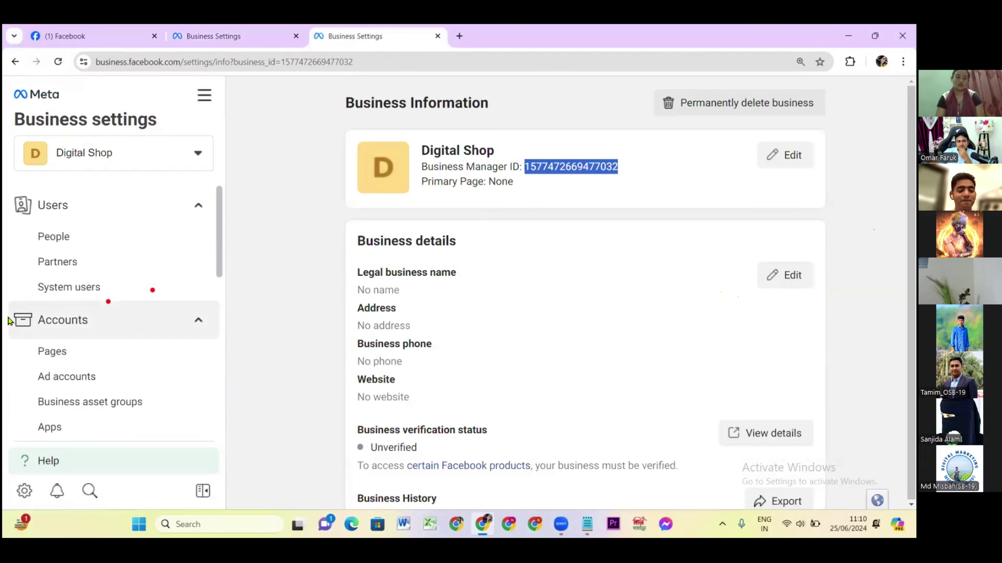
left_click(73, 378)
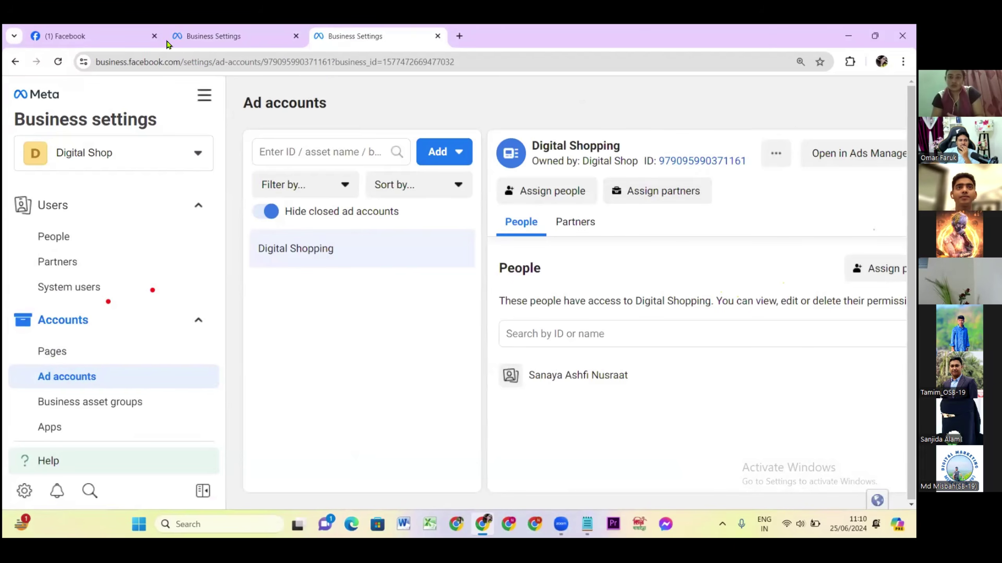
left_click(193, 39)
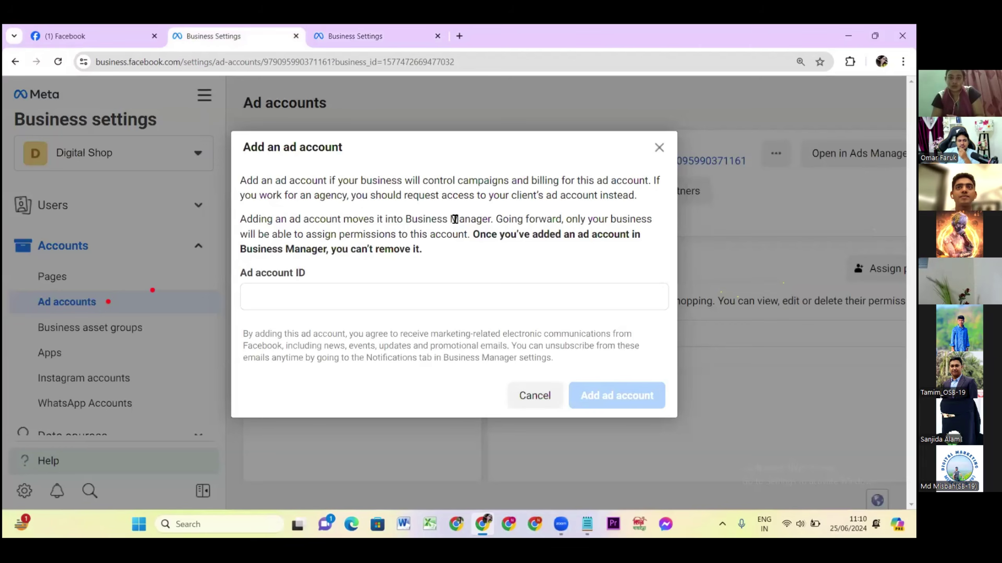
left_click(281, 301)
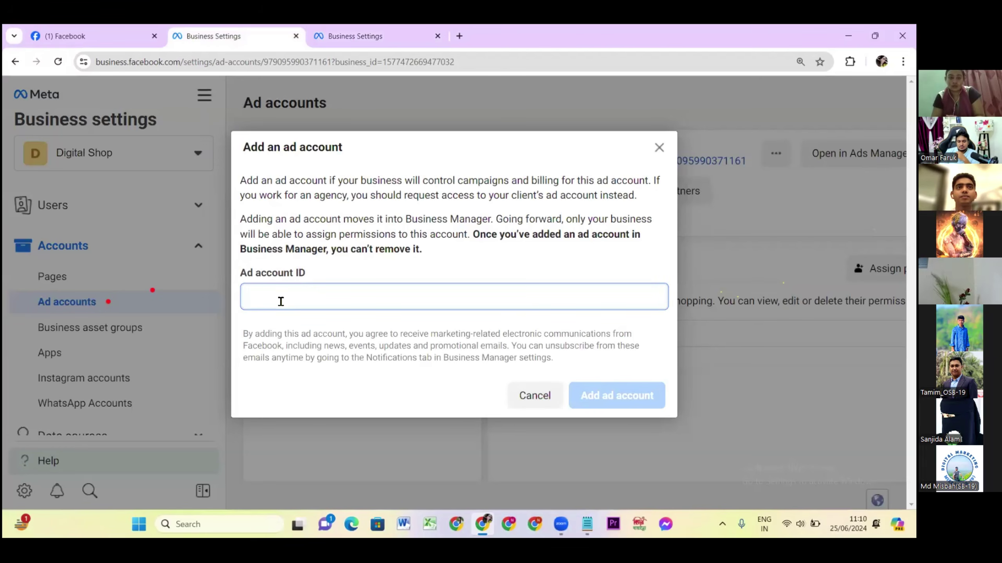
key("ctrl+v")
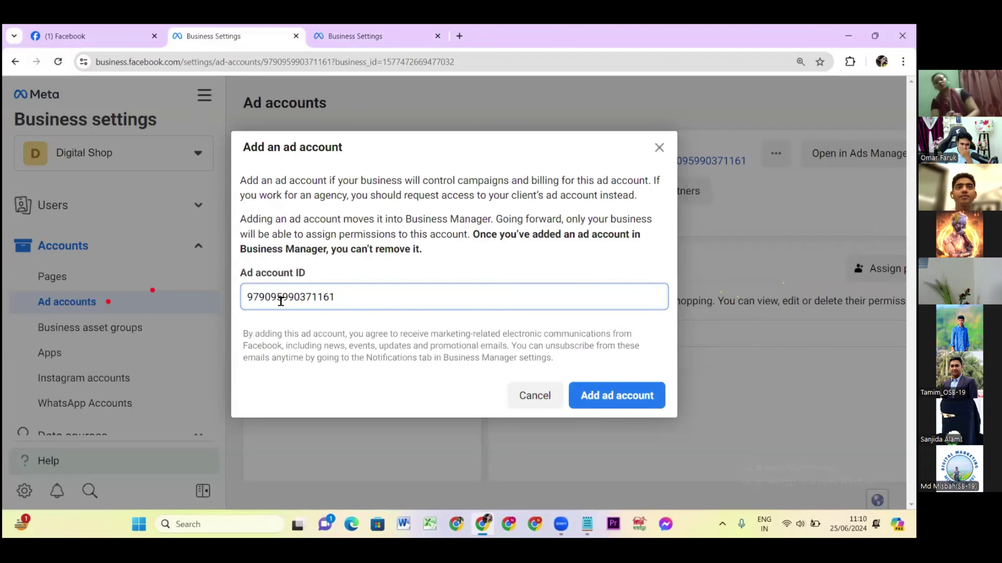
left_click(596, 397)
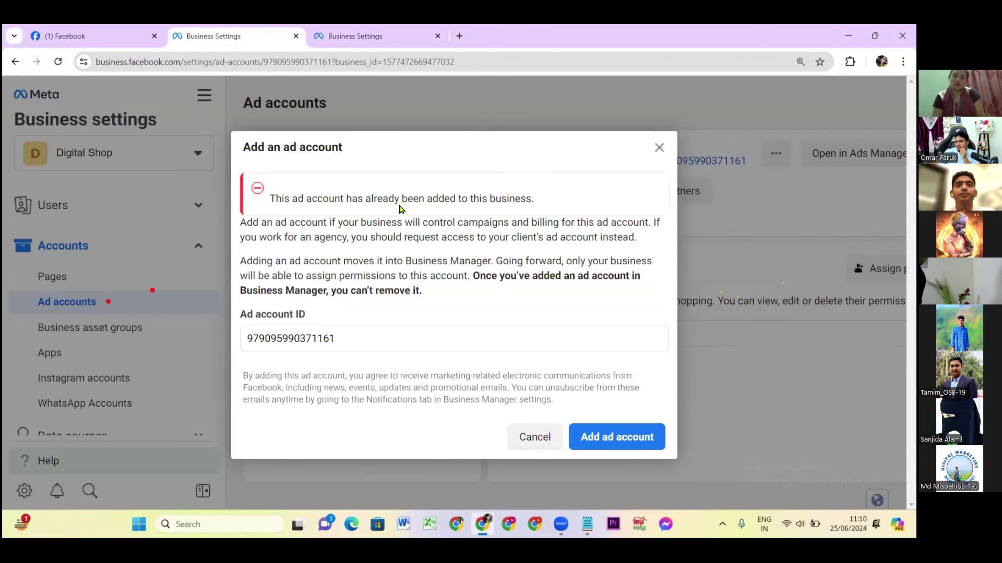
left_click(659, 148)
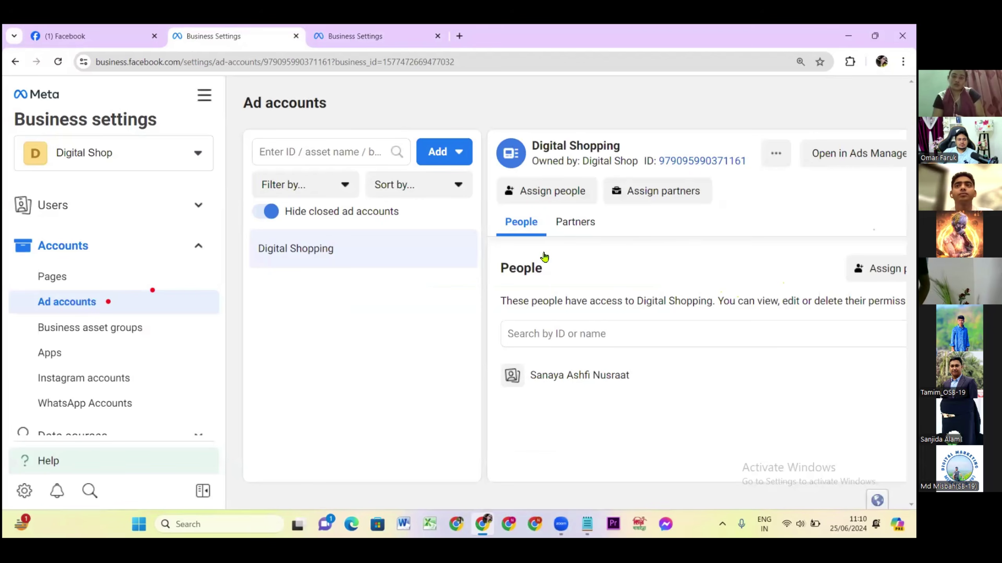
left_click(438, 151)
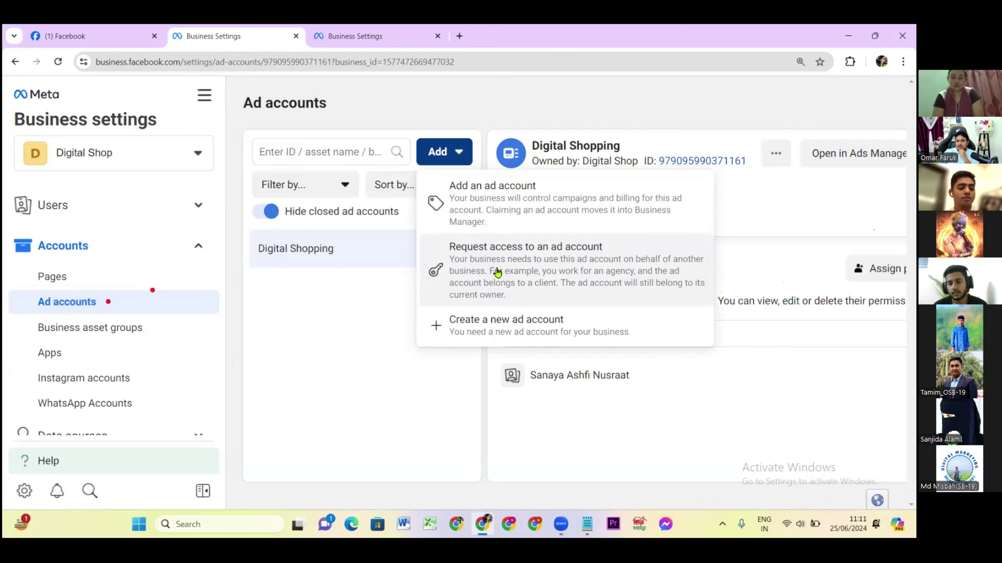
left_click(537, 260)
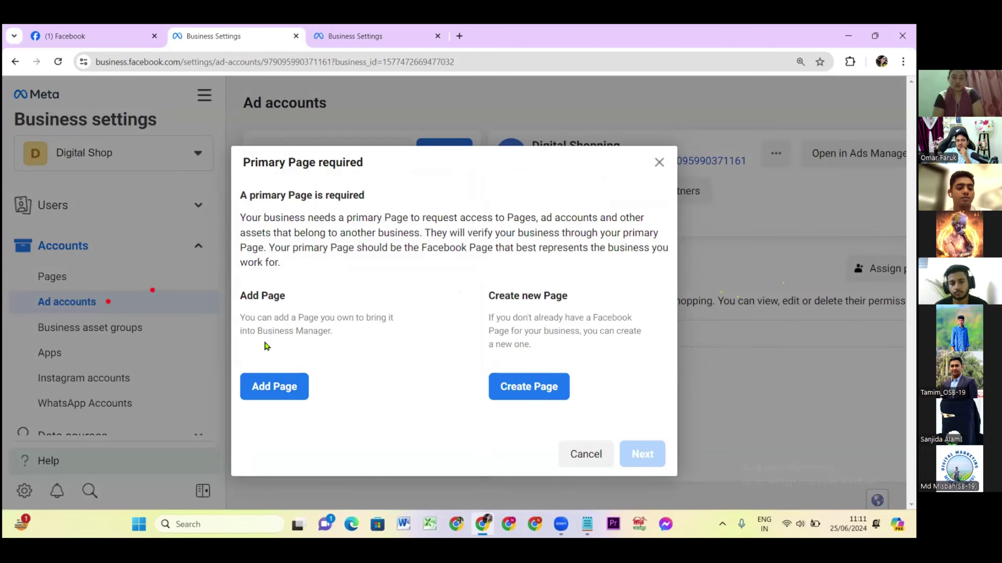
left_click(272, 391)
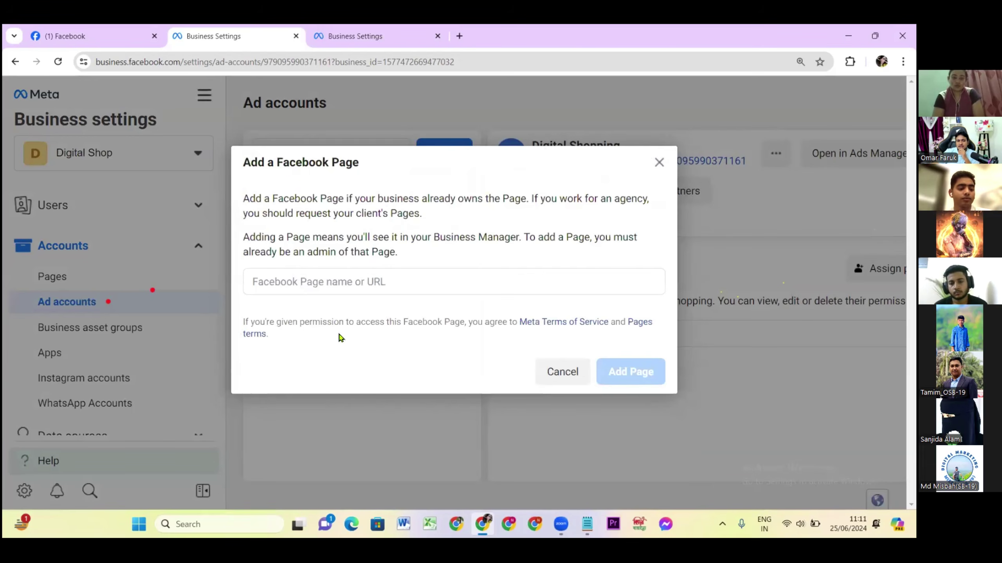
left_click(277, 282)
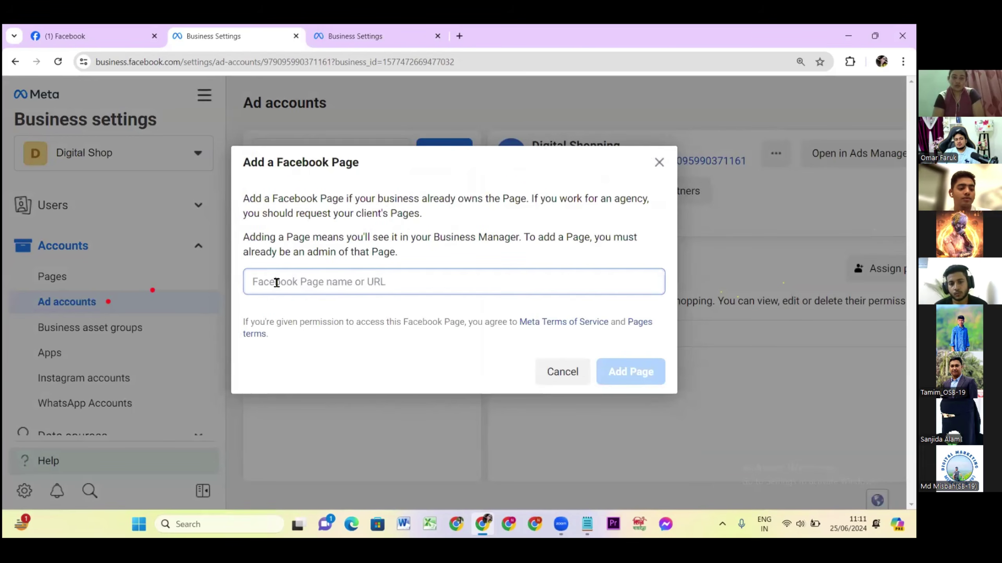
type("fardin")
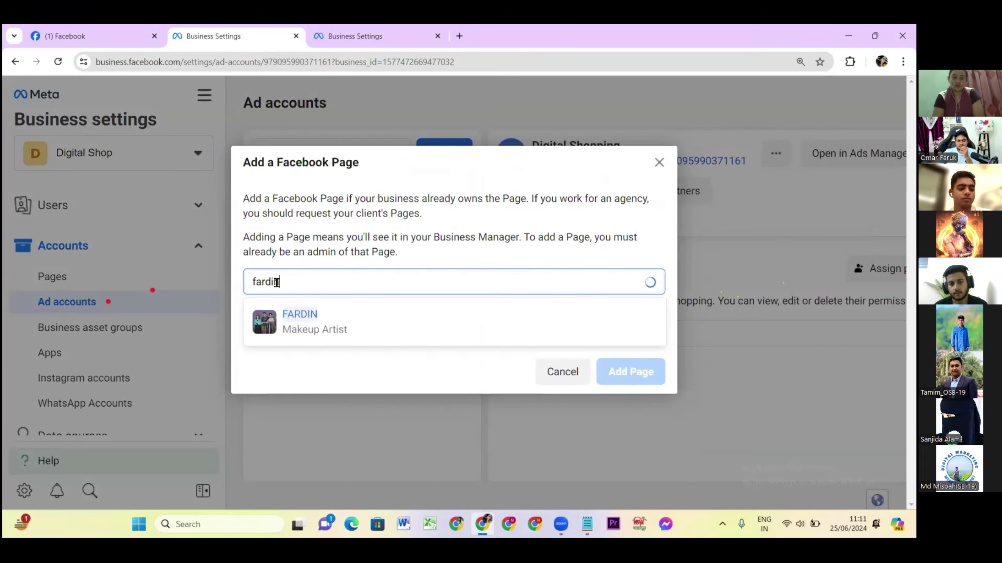
left_click(339, 327)
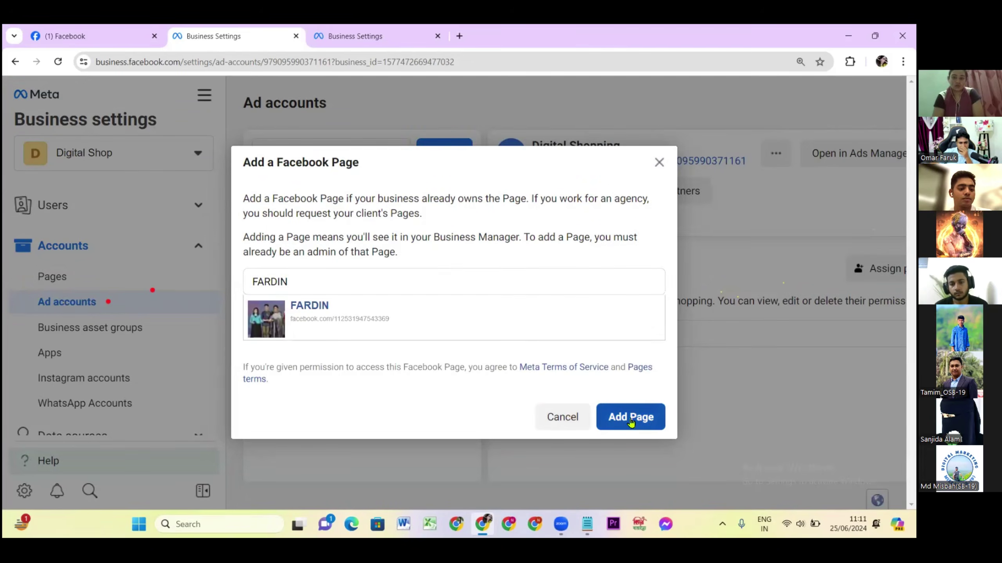
left_click(631, 421)
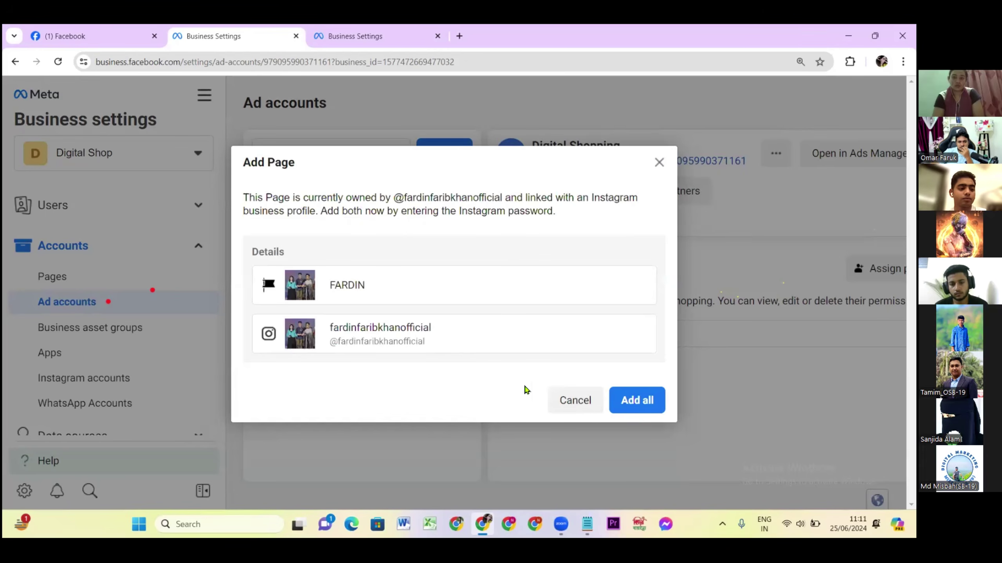
left_click(577, 404)
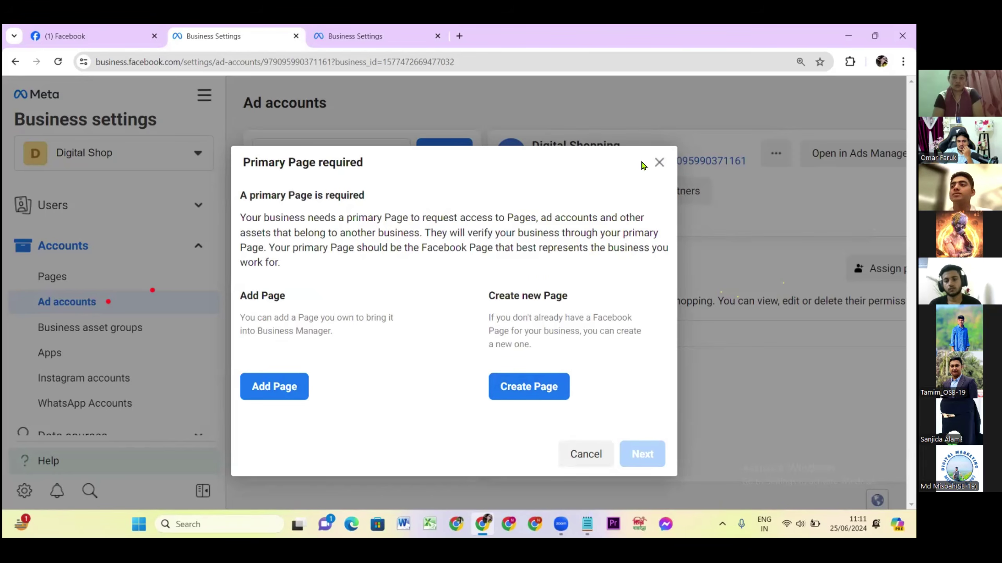
left_click(659, 163)
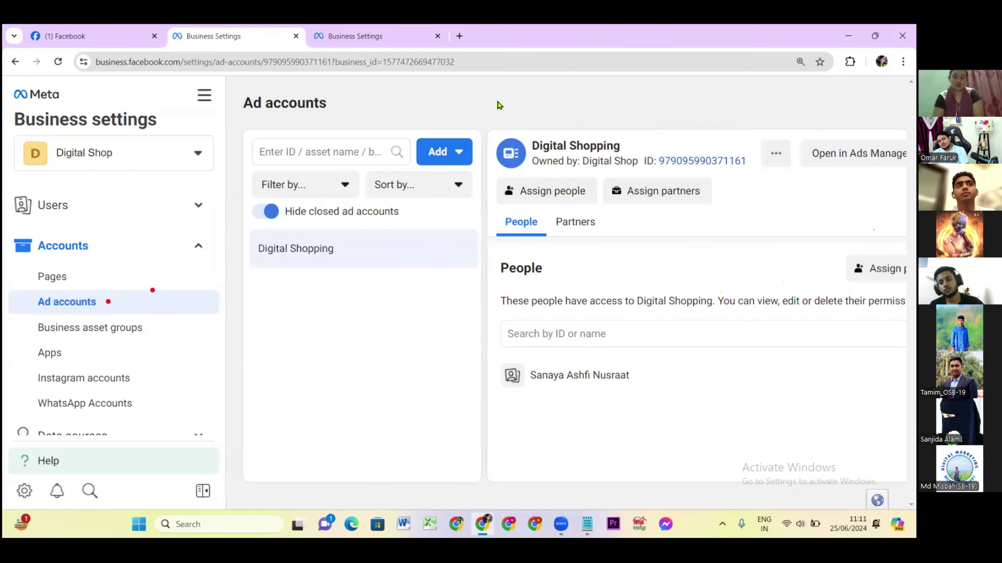
left_click(437, 155)
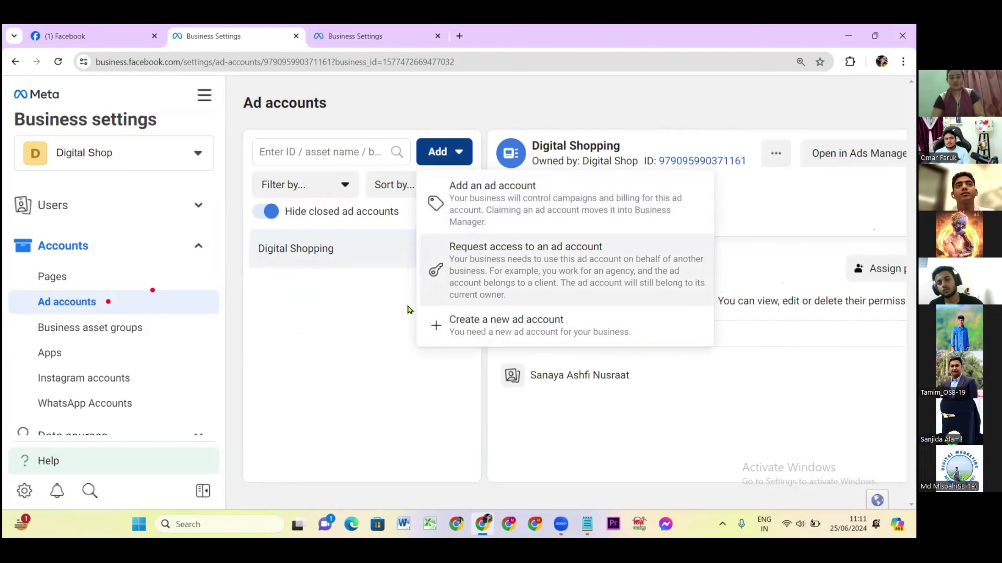
scroll(94, 347, "down", 5)
scroll(98, 350, "down", 3)
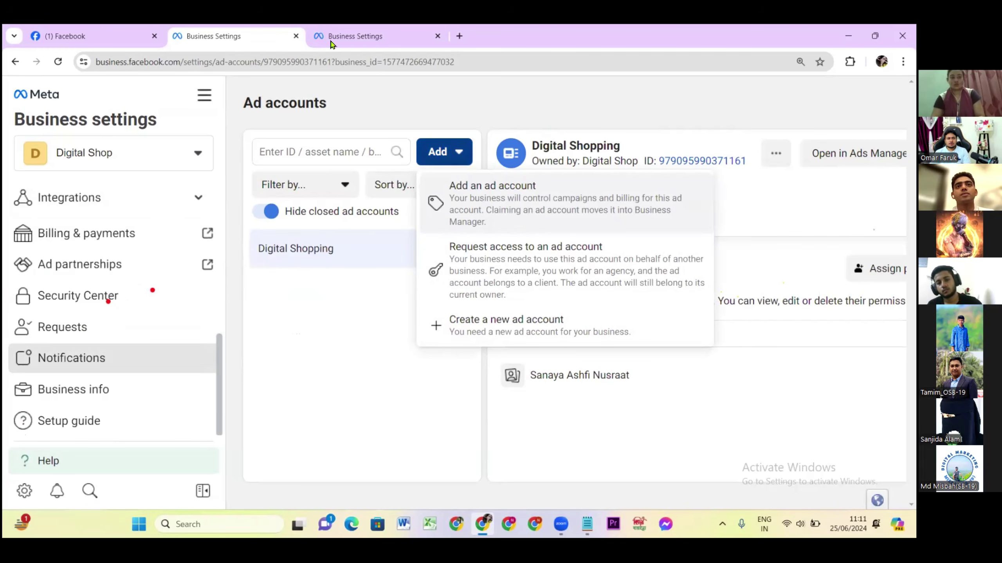
left_click(339, 37)
scroll(114, 359, "down", 10)
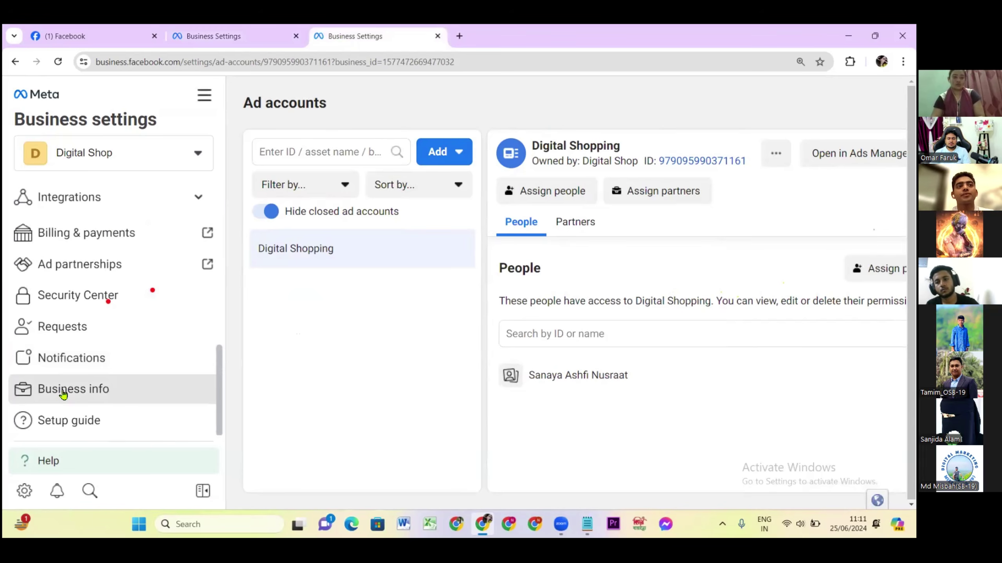
left_click(68, 387)
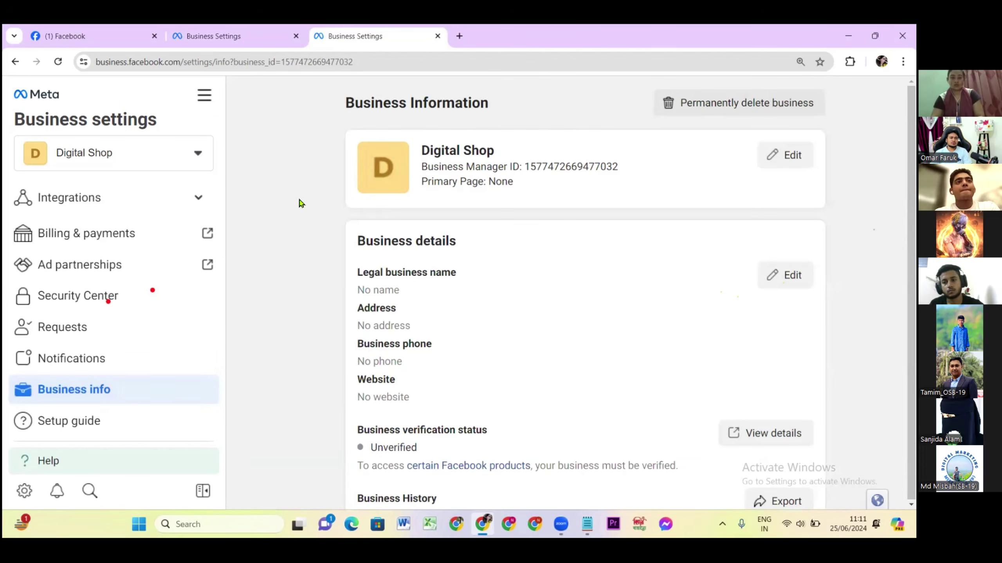
scroll(298, 203, "down", 10)
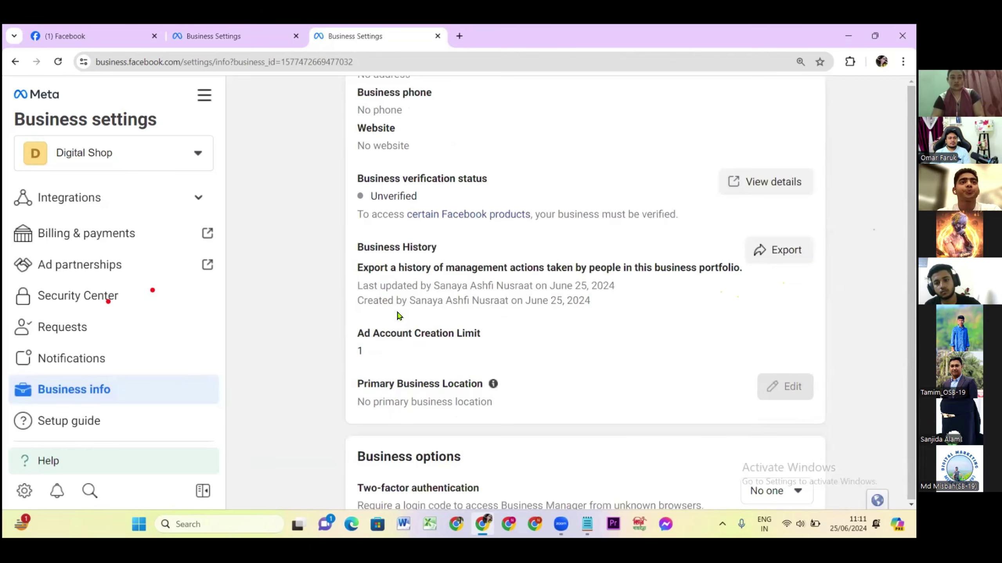
scroll(399, 316, "down", 1)
scroll(410, 225, "up", 3)
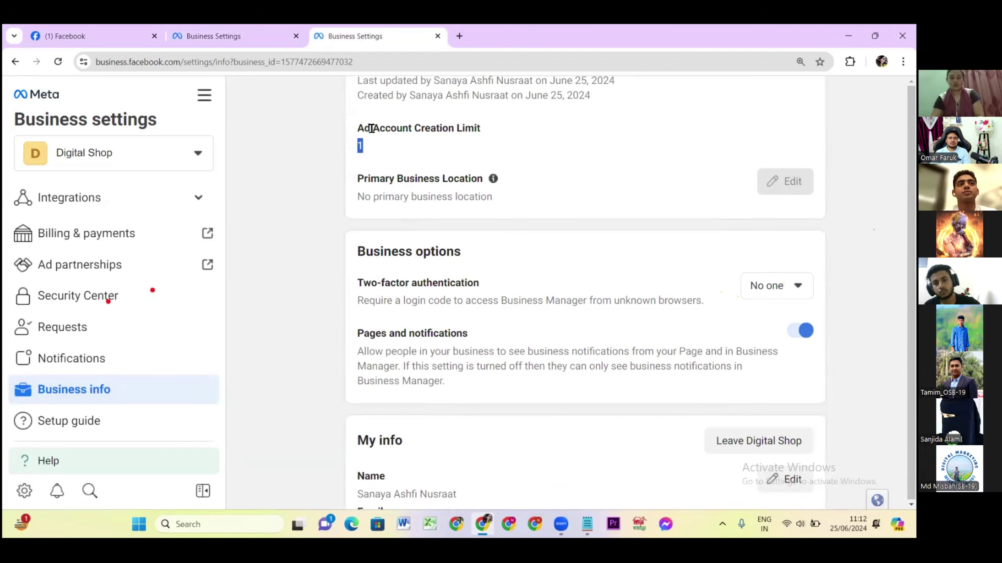
left_click(237, 36)
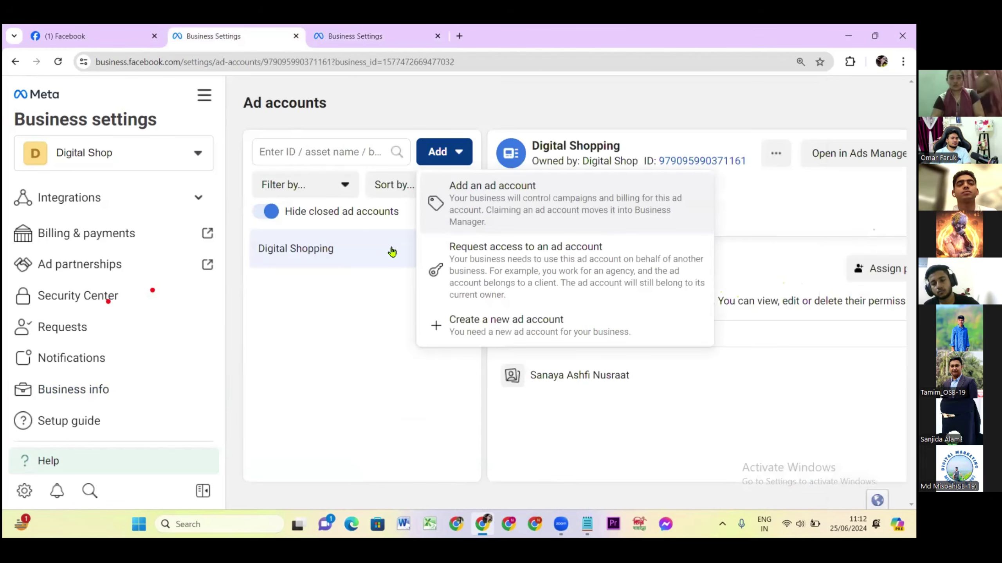
left_click(410, 318)
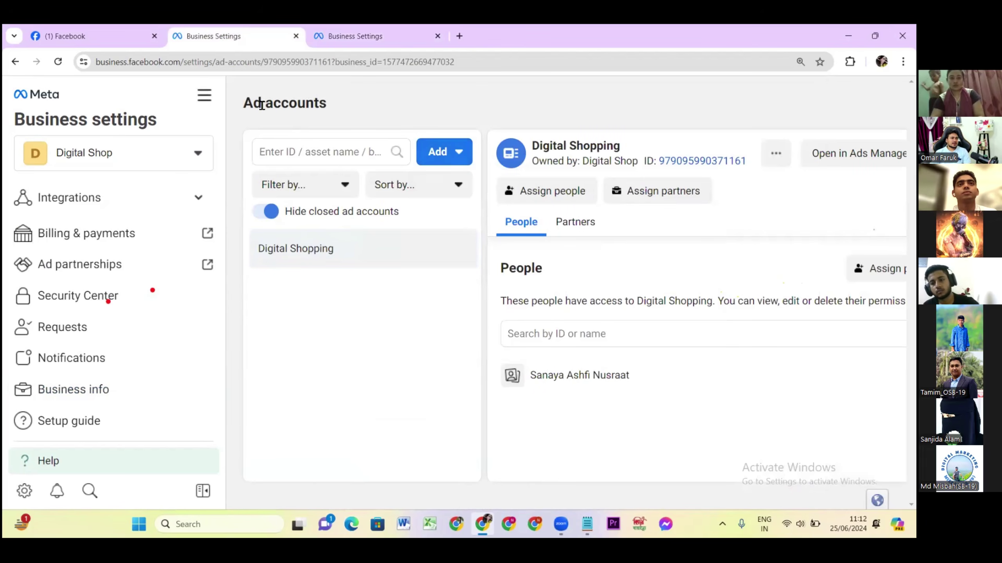
left_click(59, 62)
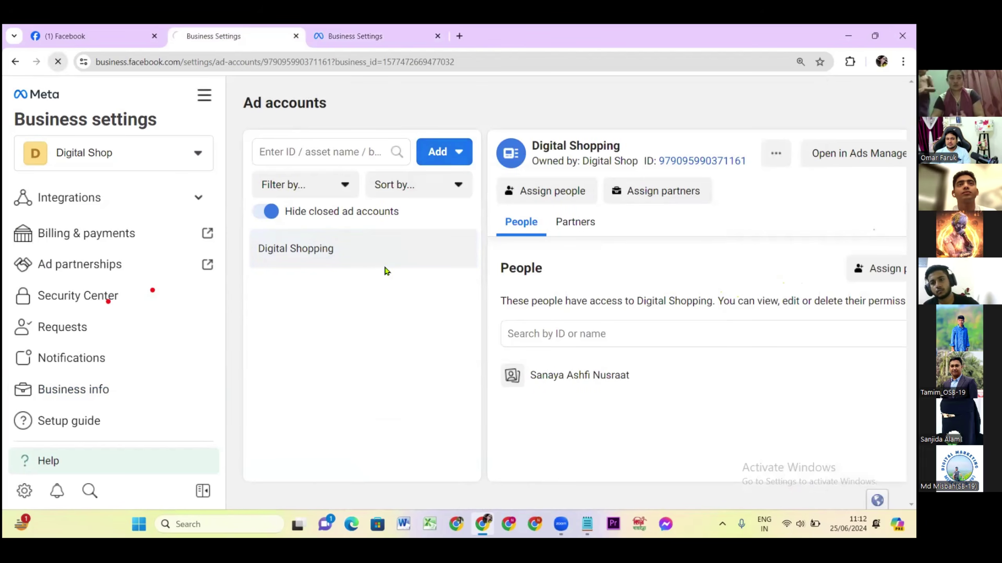
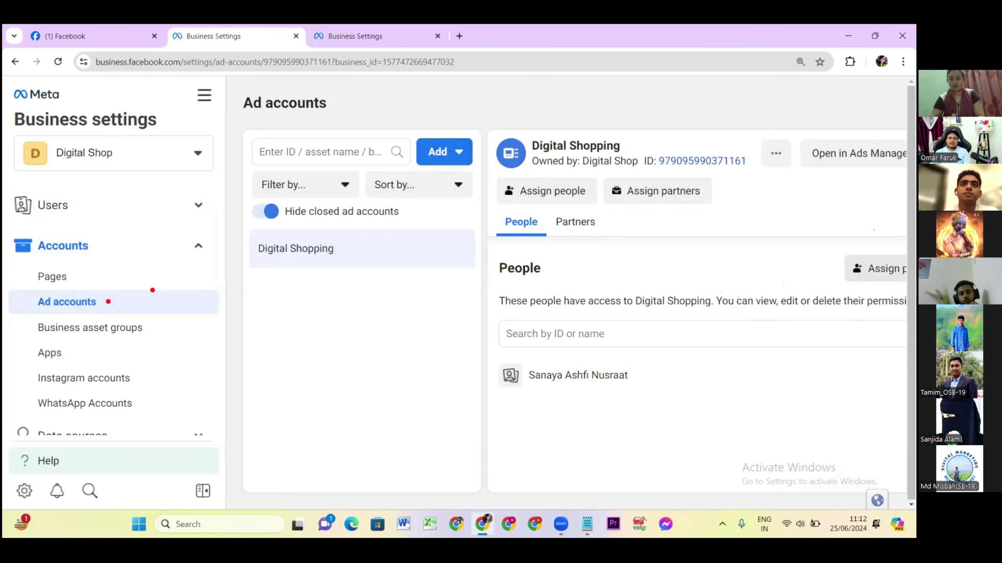
Give the invited person Manage campaigns, View performance and Creative Hub mockups access to Digital Shopping, then reload.
left_click(535, 194)
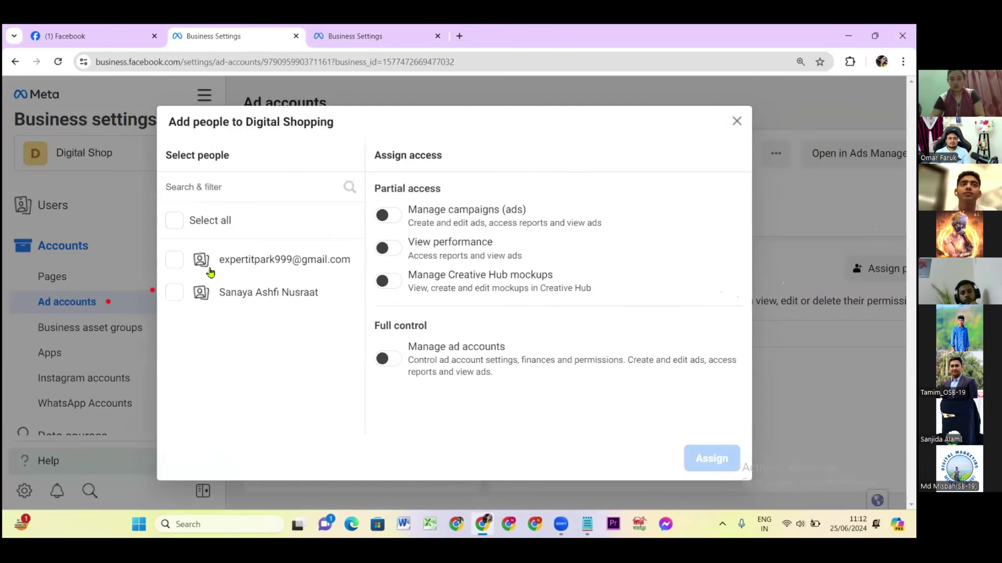
left_click(174, 260)
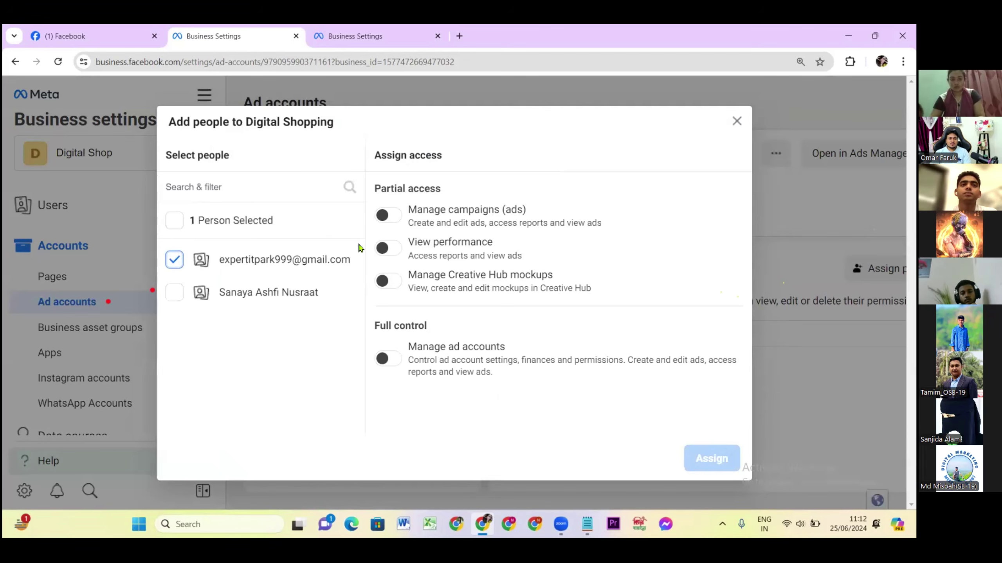
left_click(387, 282)
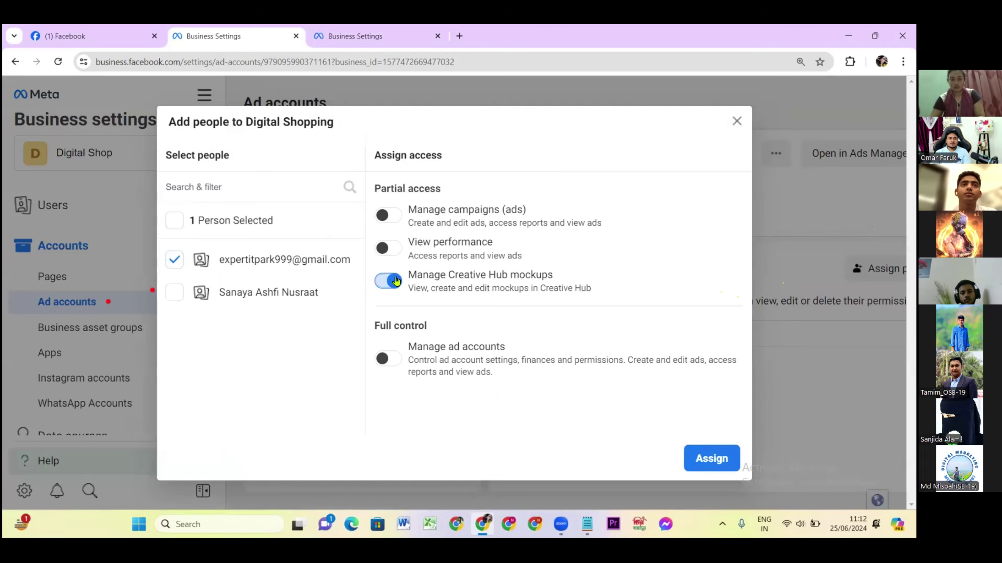
left_click(390, 248)
left_click(390, 215)
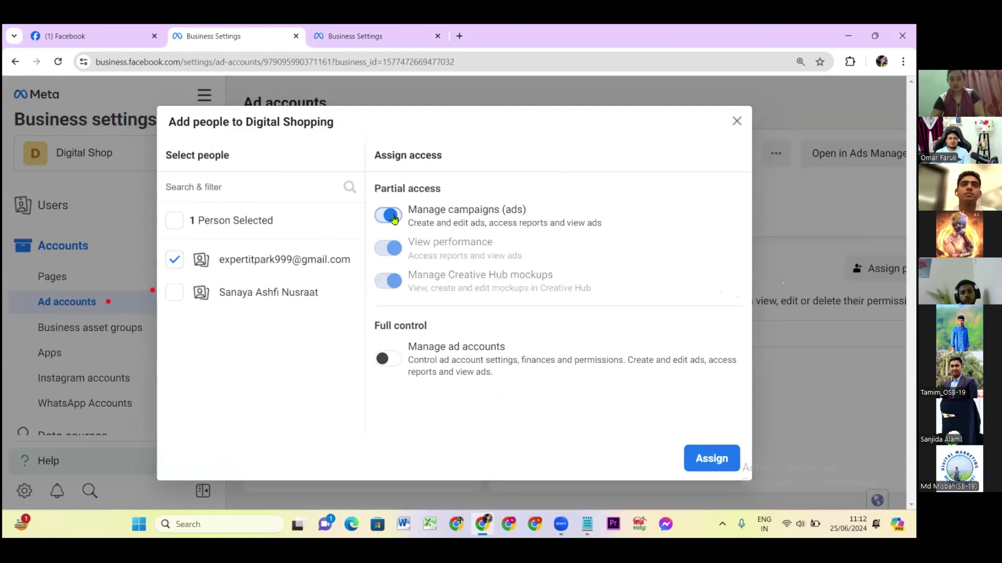
left_click(717, 464)
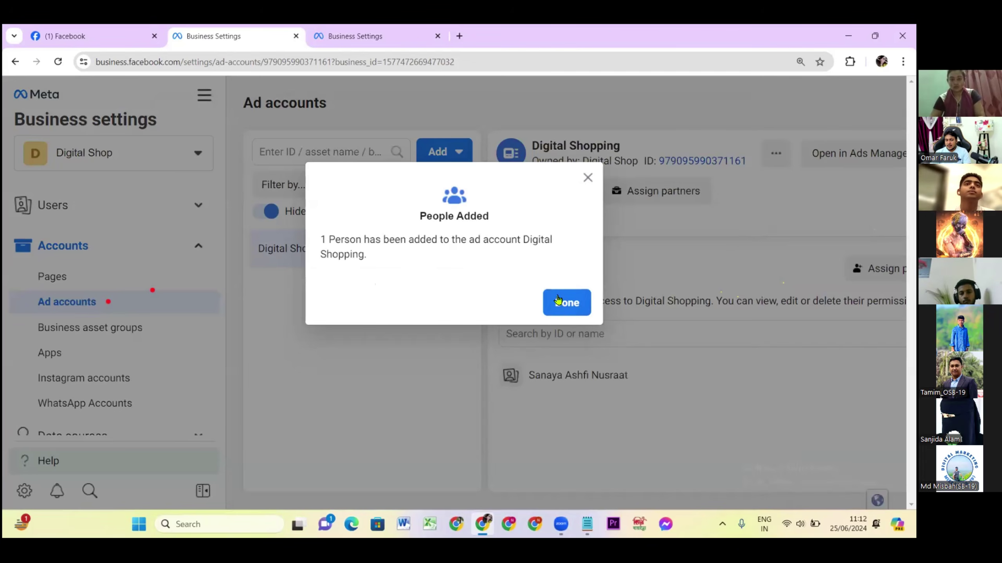
left_click(558, 301)
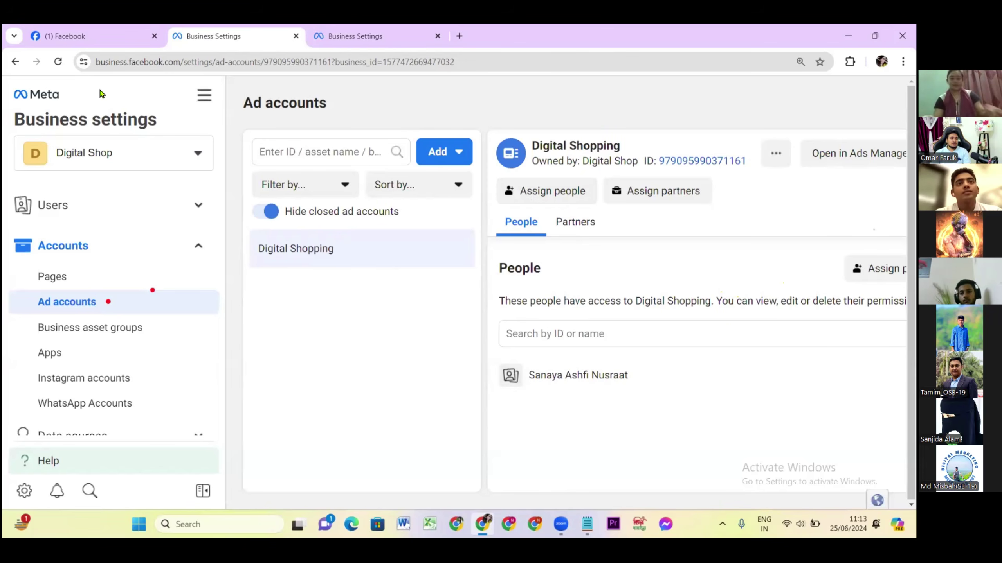
key("F5")
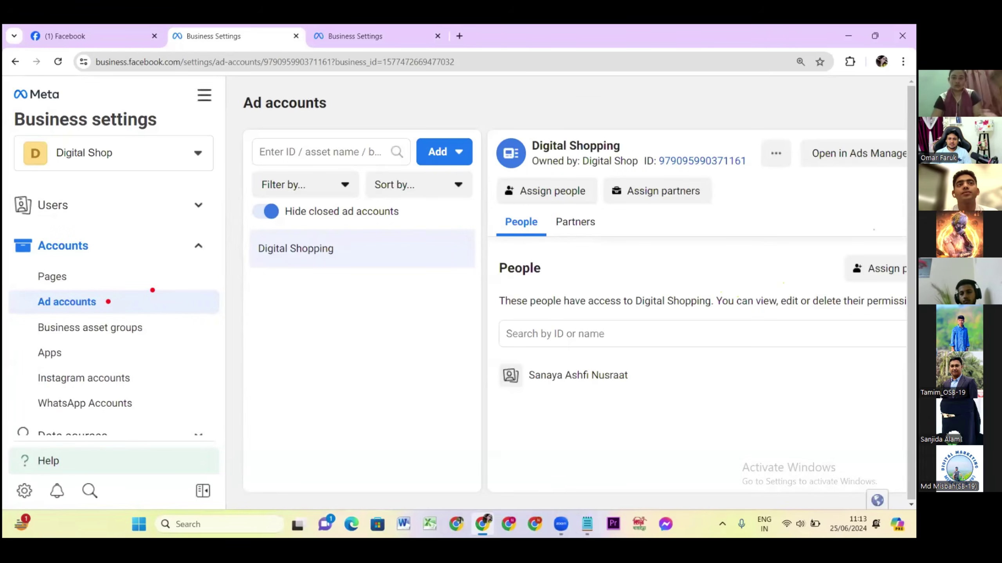
left_click(903, 61)
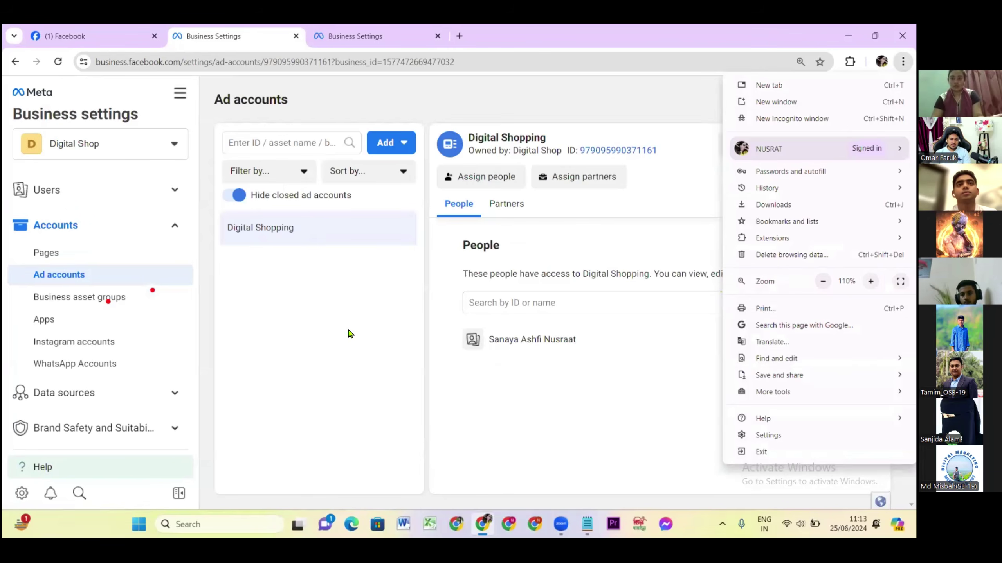
left_click(349, 334)
left_click(501, 208)
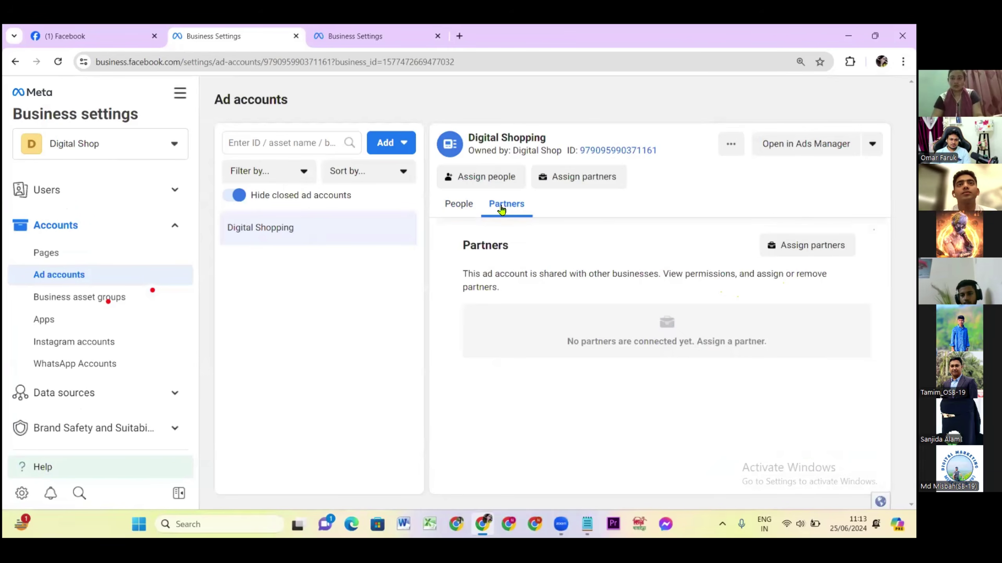
left_click(806, 246)
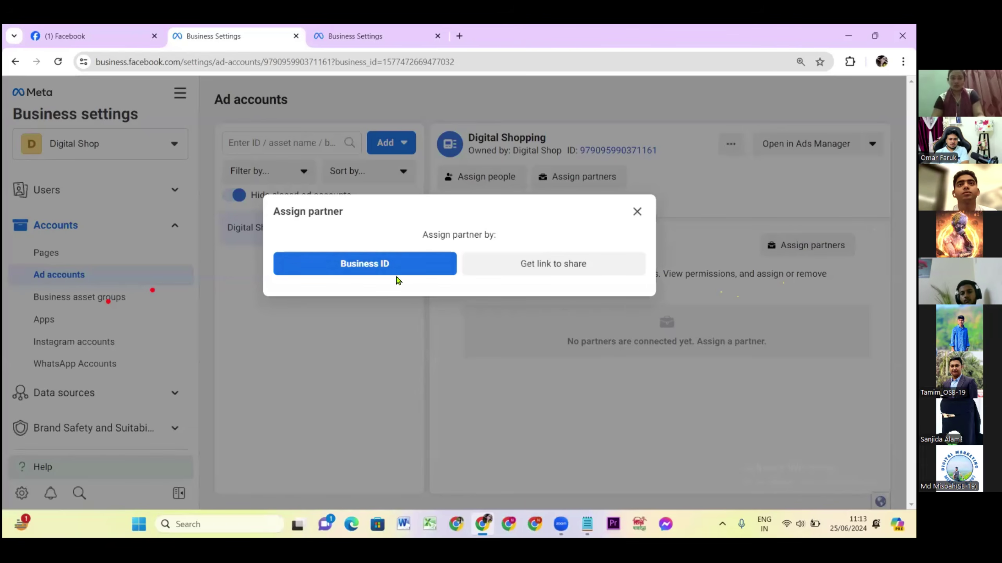
left_click(417, 266)
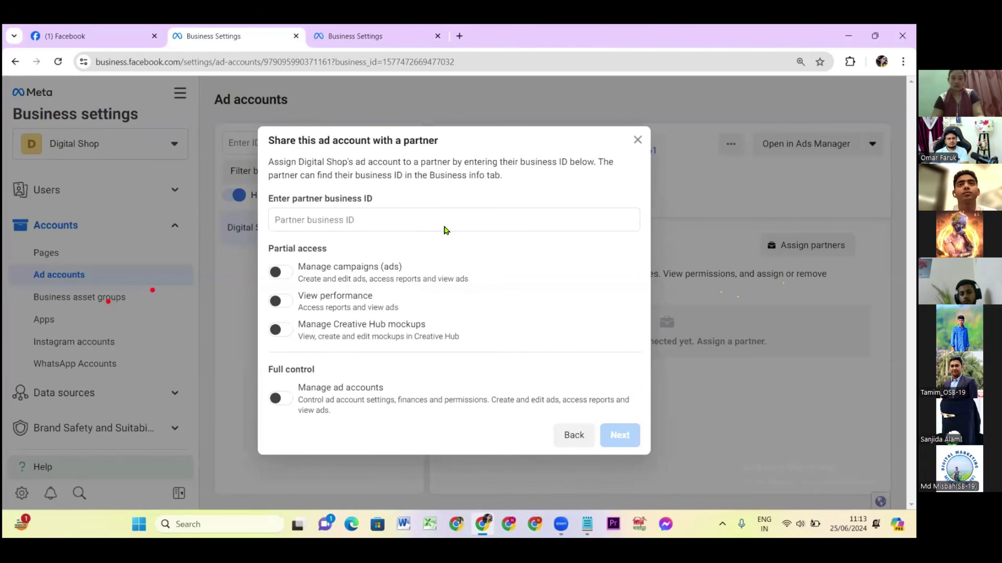
left_click(637, 140)
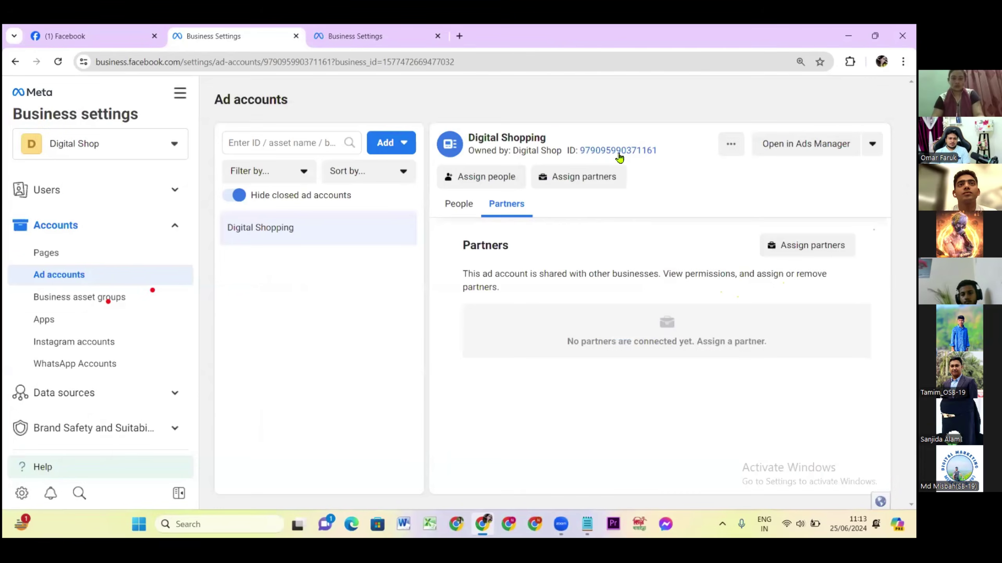
left_click(466, 202)
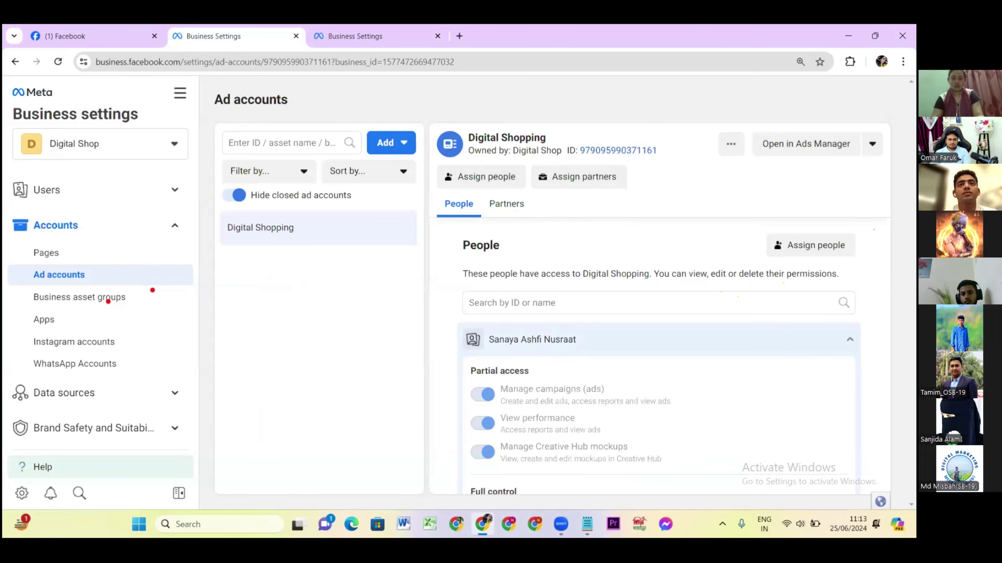
scroll(559, 409, "down", 3)
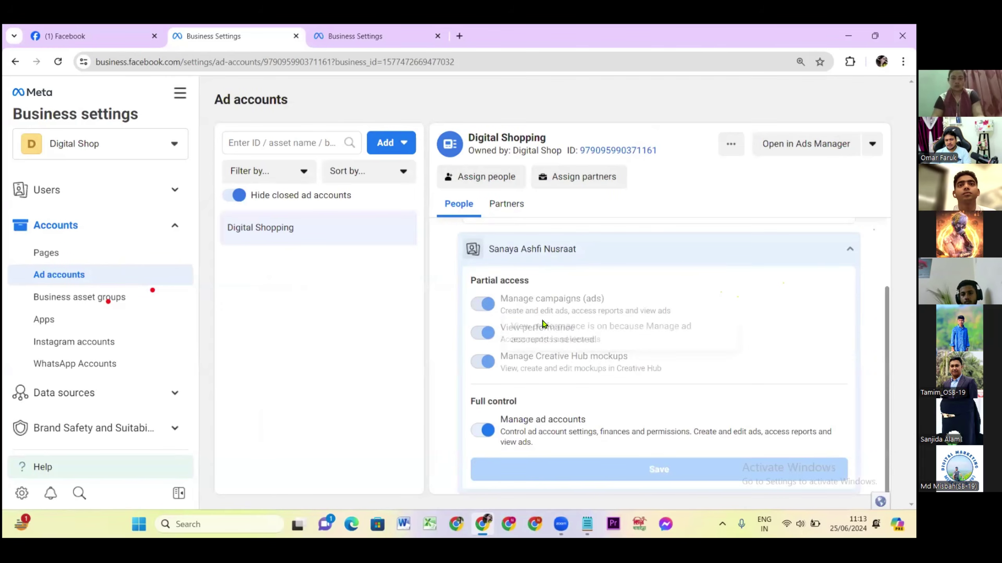
scroll(554, 328, "up", 3)
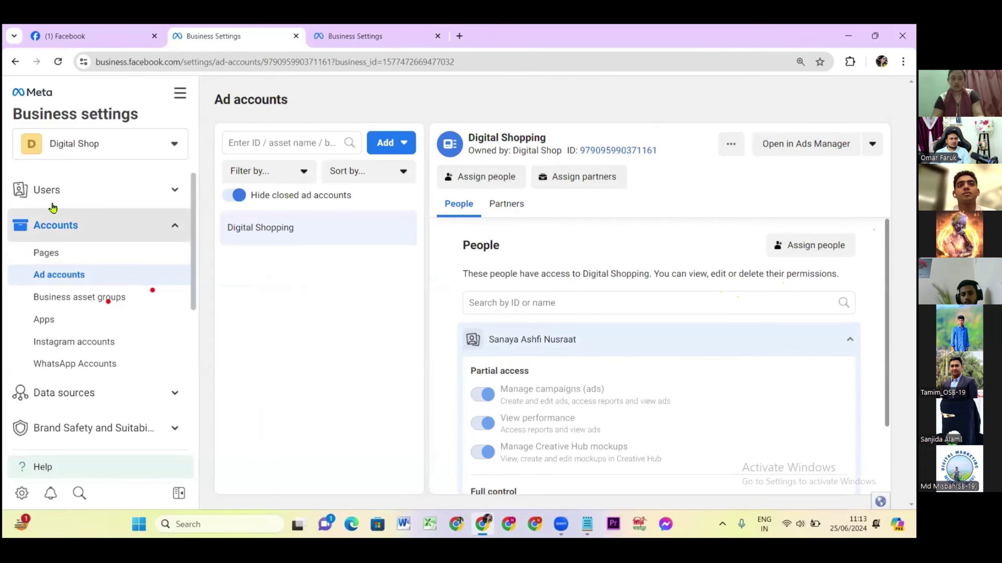
left_click(68, 195)
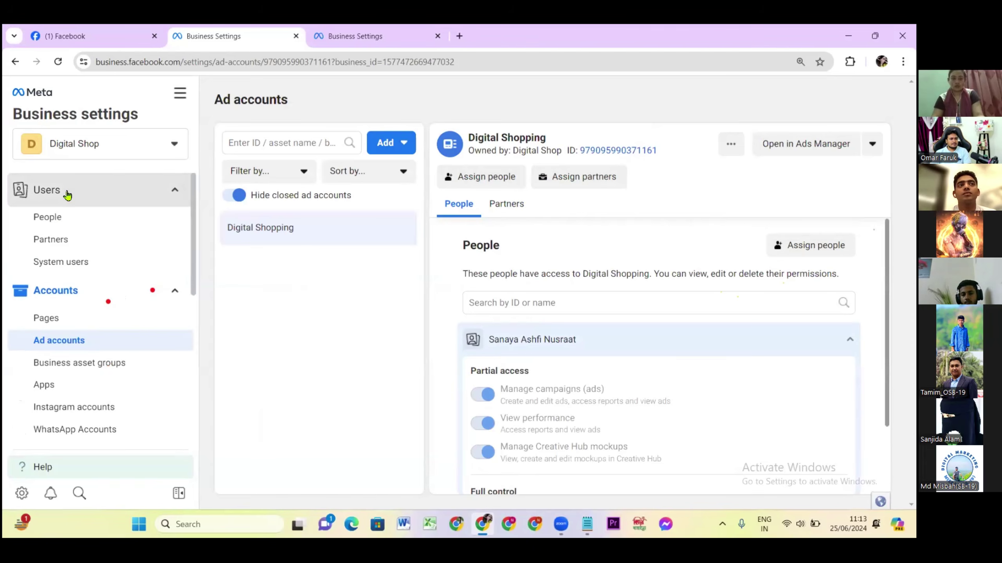
left_click(57, 219)
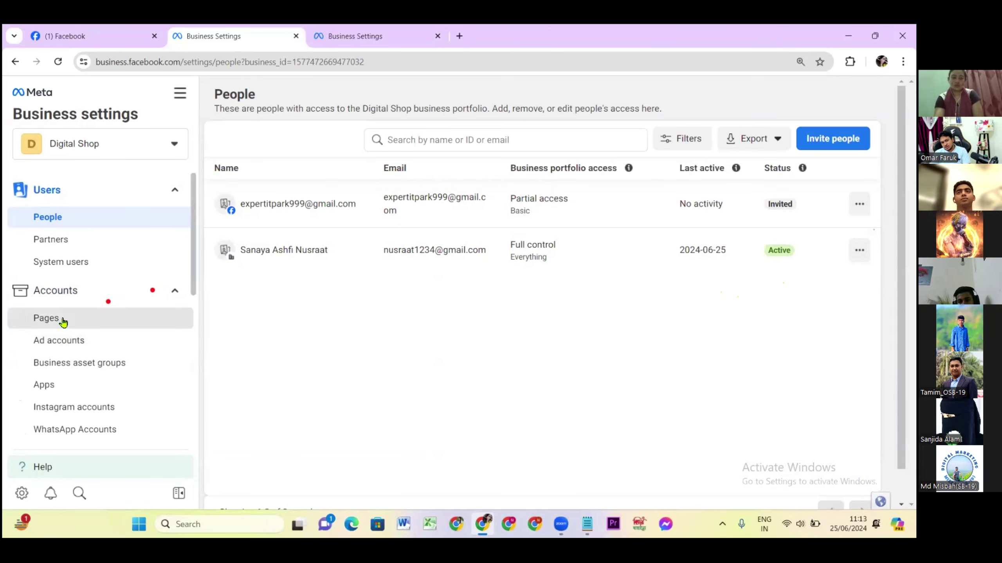
left_click(59, 318)
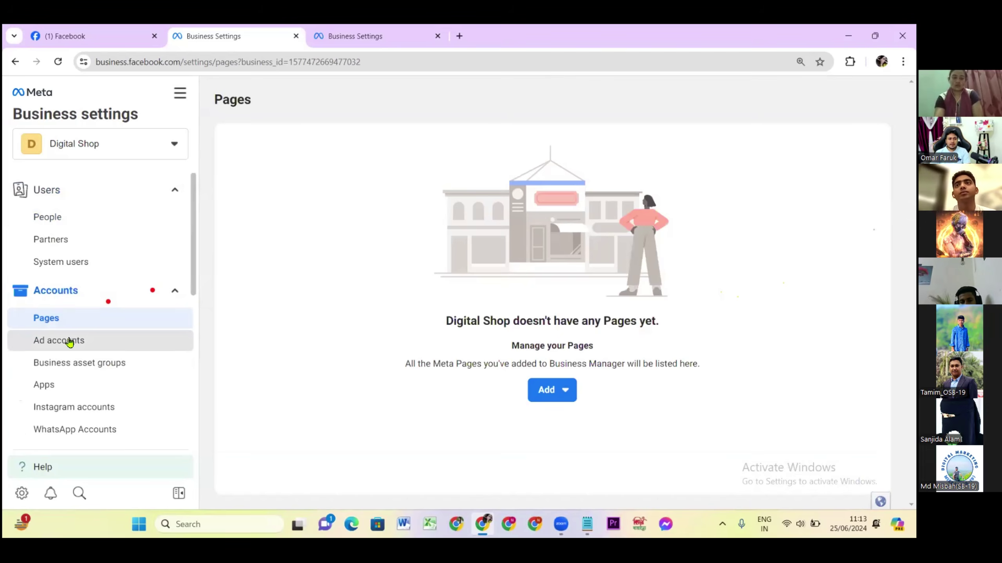
left_click(70, 345)
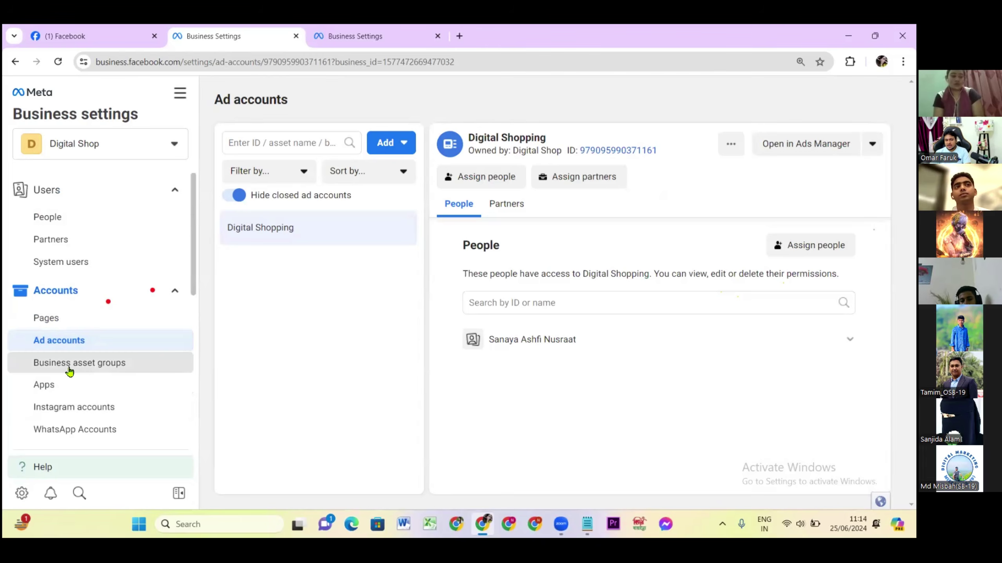
scroll(50, 388, "down", 1)
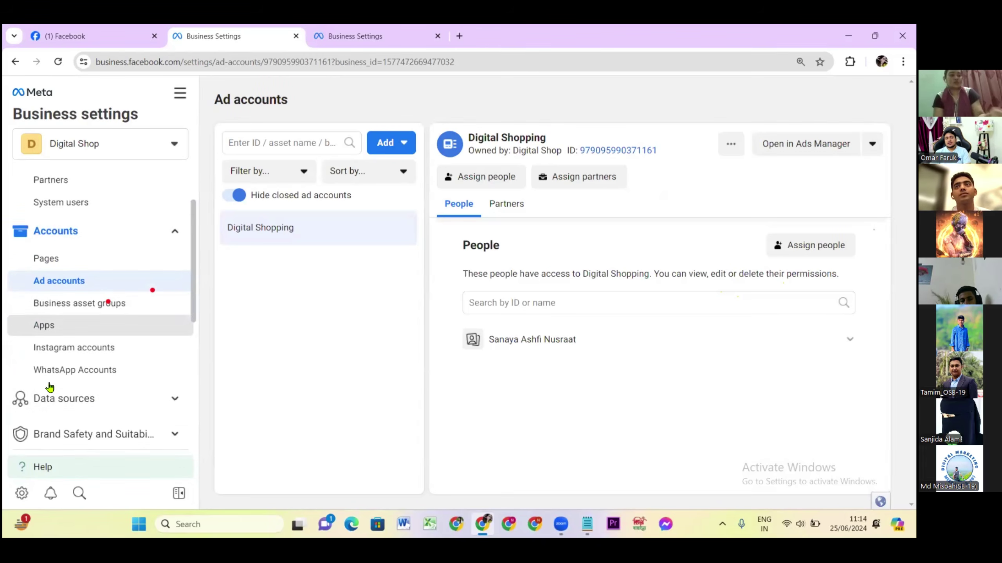
Start connecting the signed-in Instagram account to the Digital Shop portfolio.
left_click(66, 349)
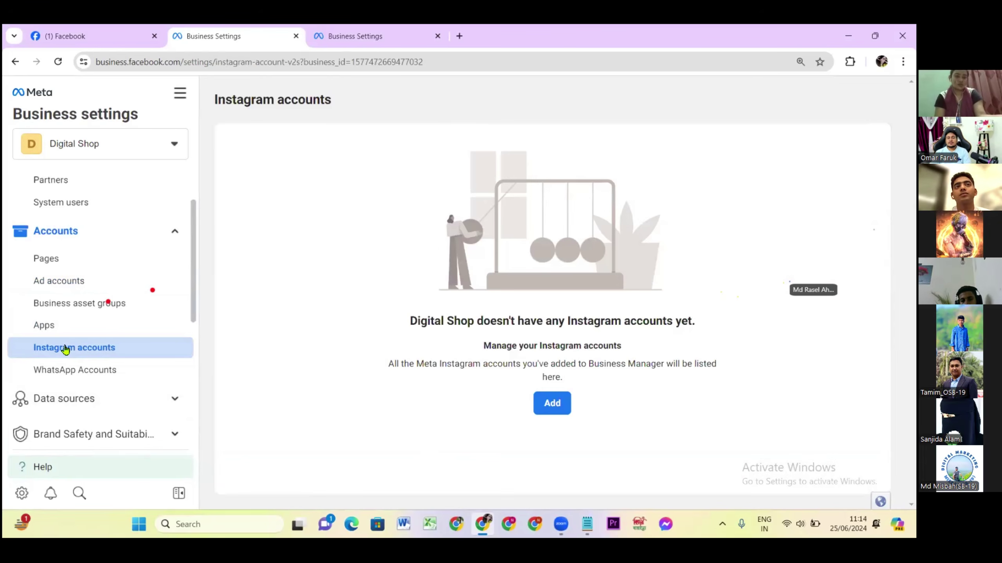
left_click(549, 407)
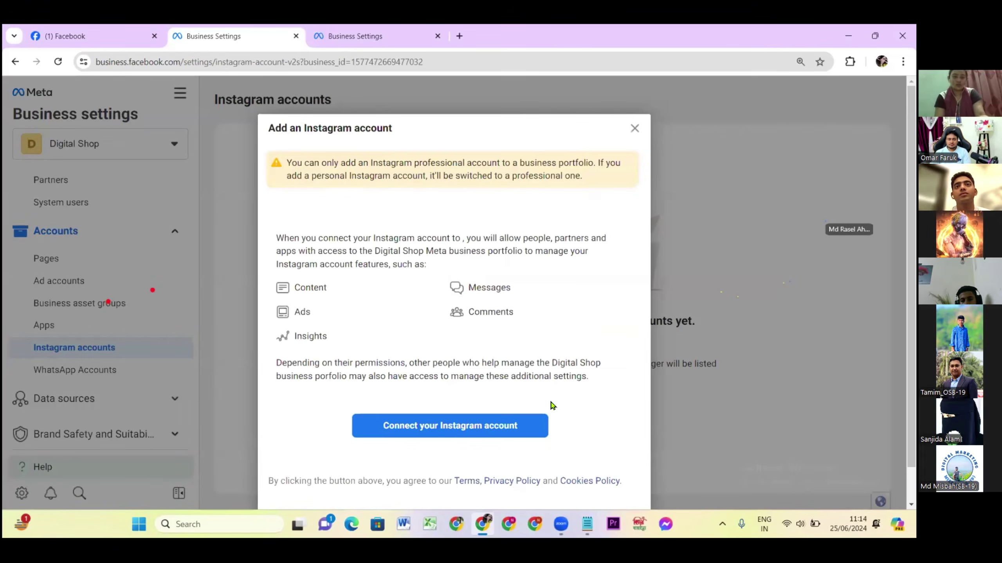
scroll(473, 395, "down", 1)
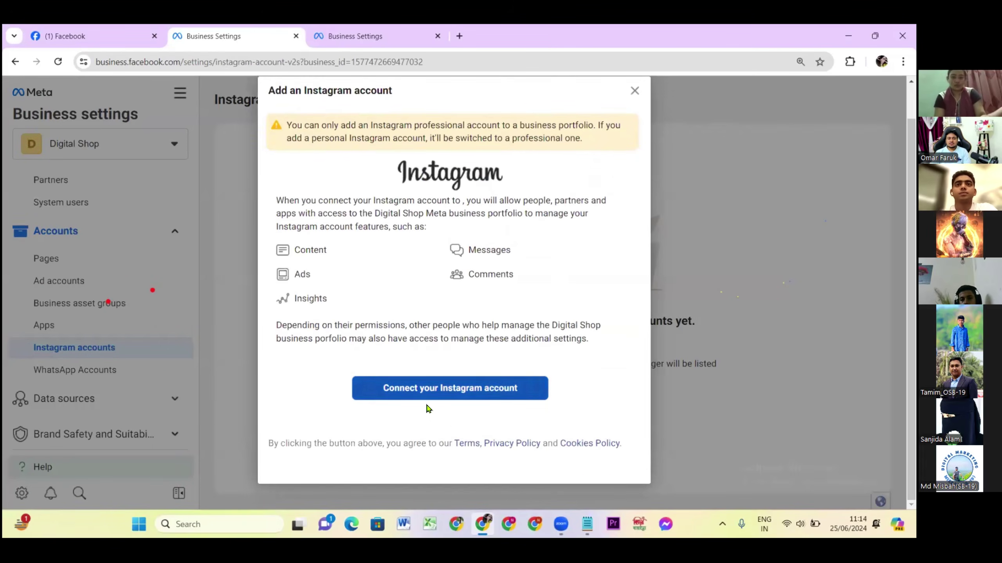
left_click(447, 390)
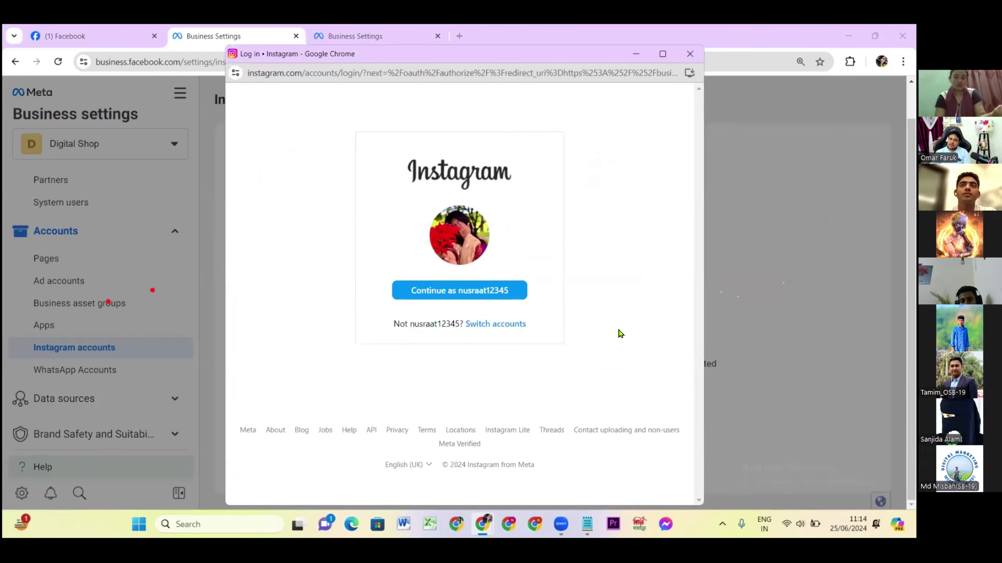
left_click(441, 294)
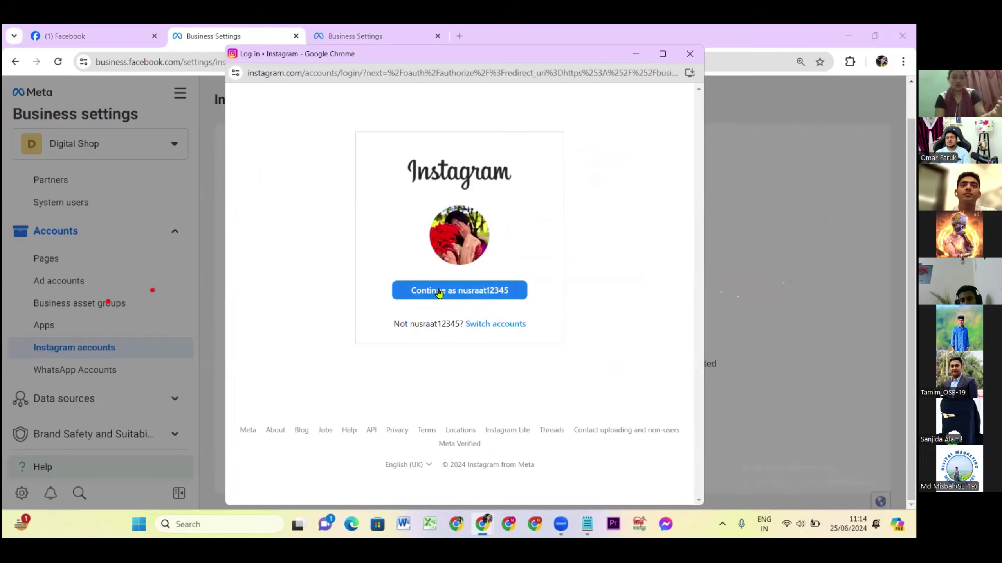
left_click(458, 293)
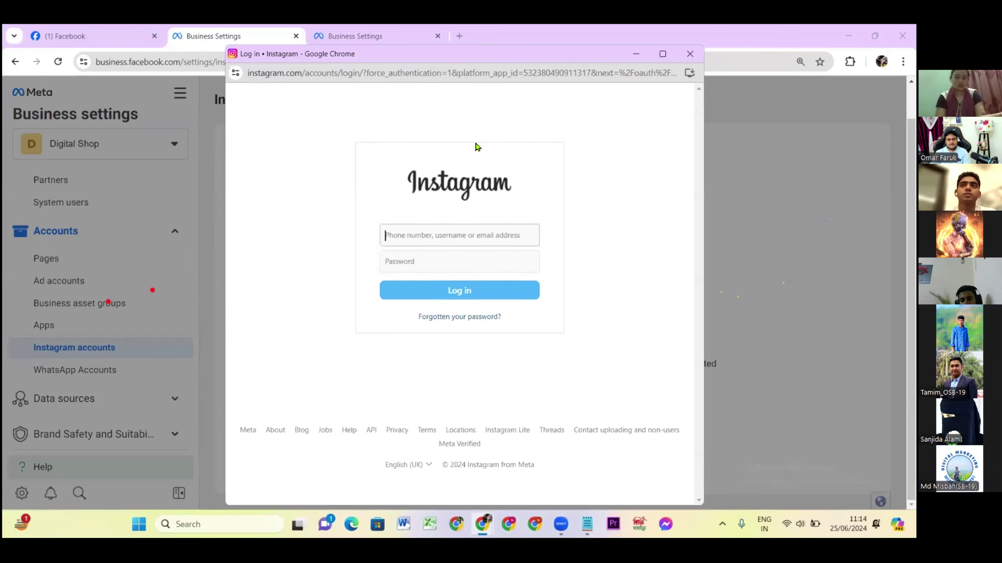
Close the Instagram login window and the add-account prompt, then view WhatsApp Accounts.
left_click(410, 238)
left_click(333, 251)
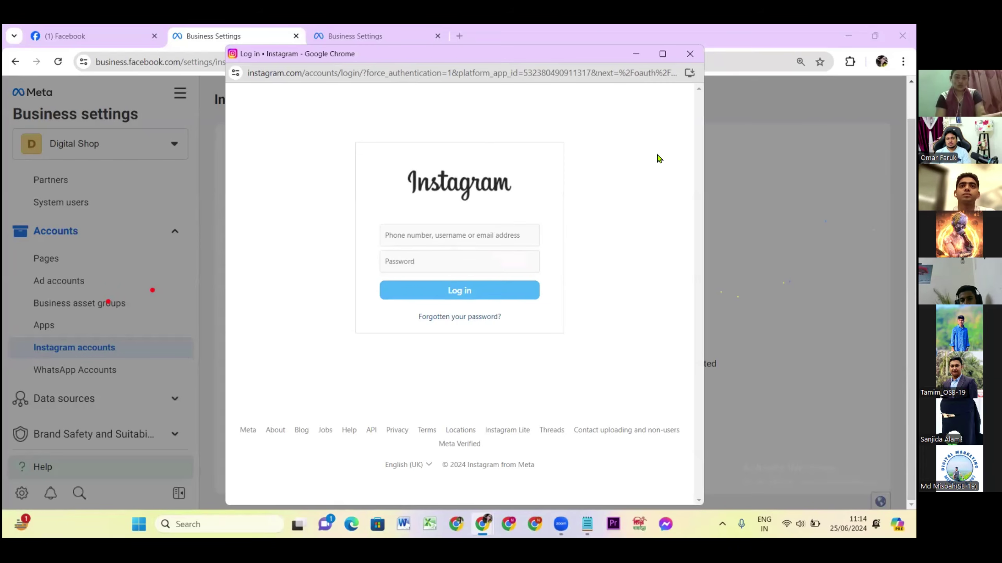
left_click(689, 53)
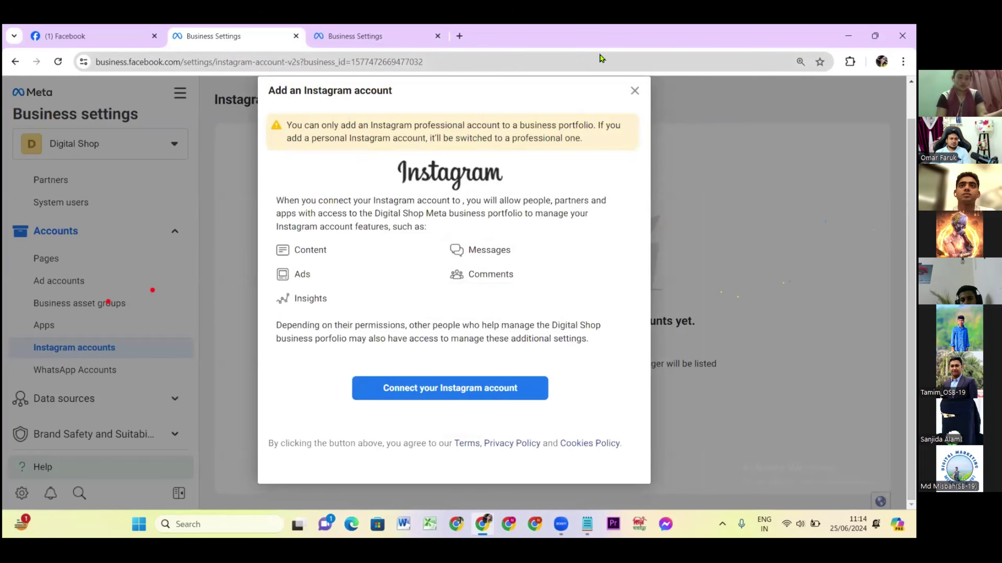
left_click(634, 92)
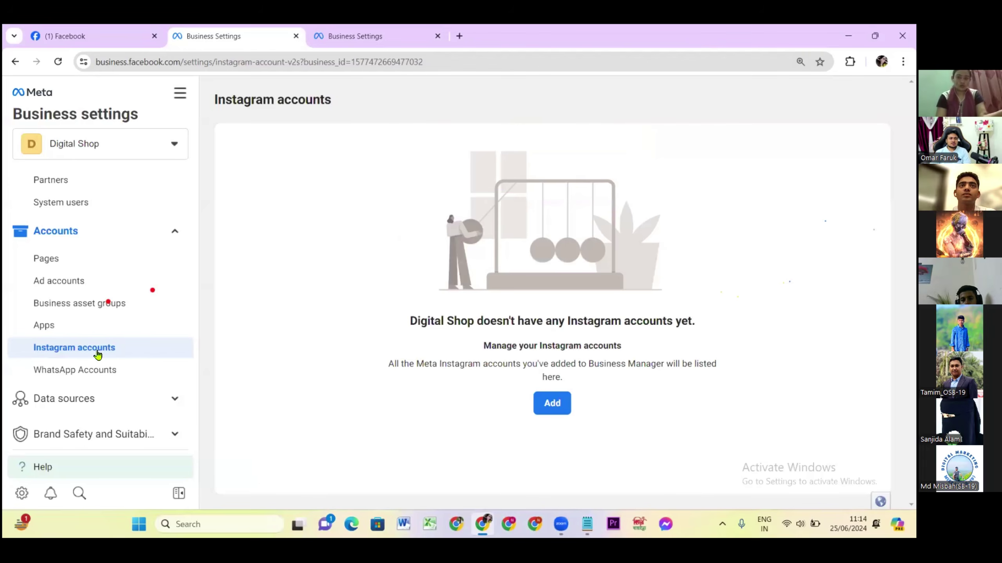
left_click(63, 372)
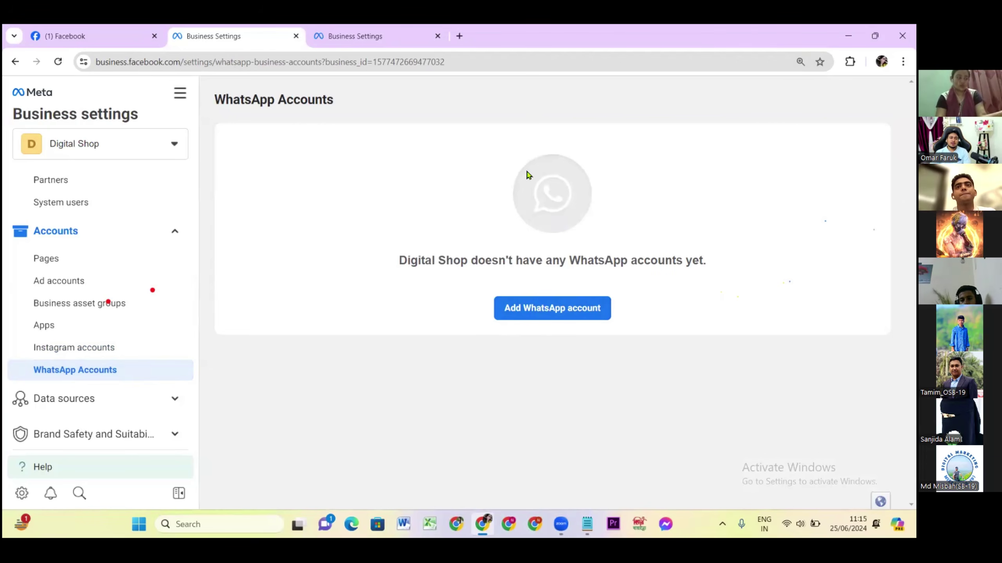
left_click(540, 313)
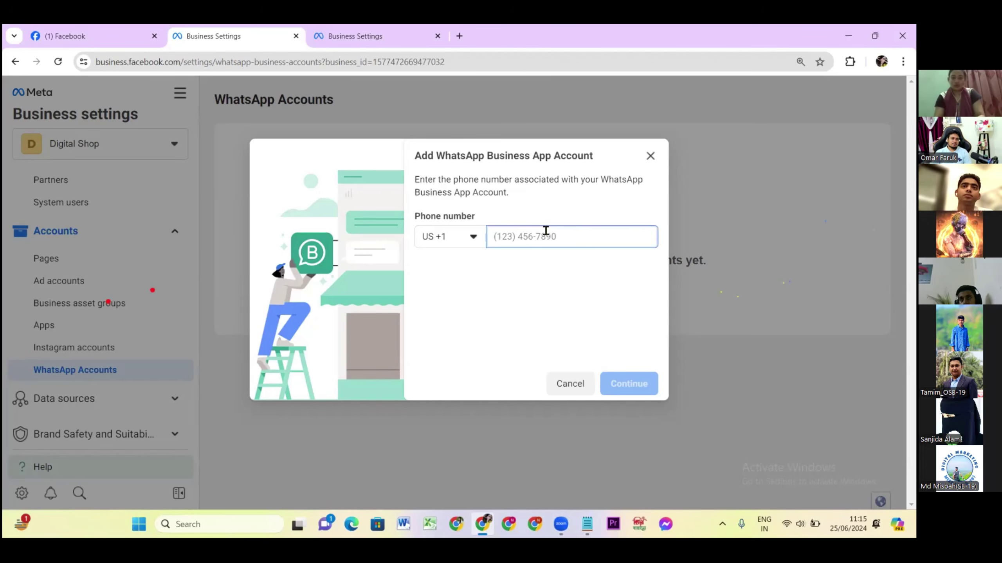
left_click(502, 308)
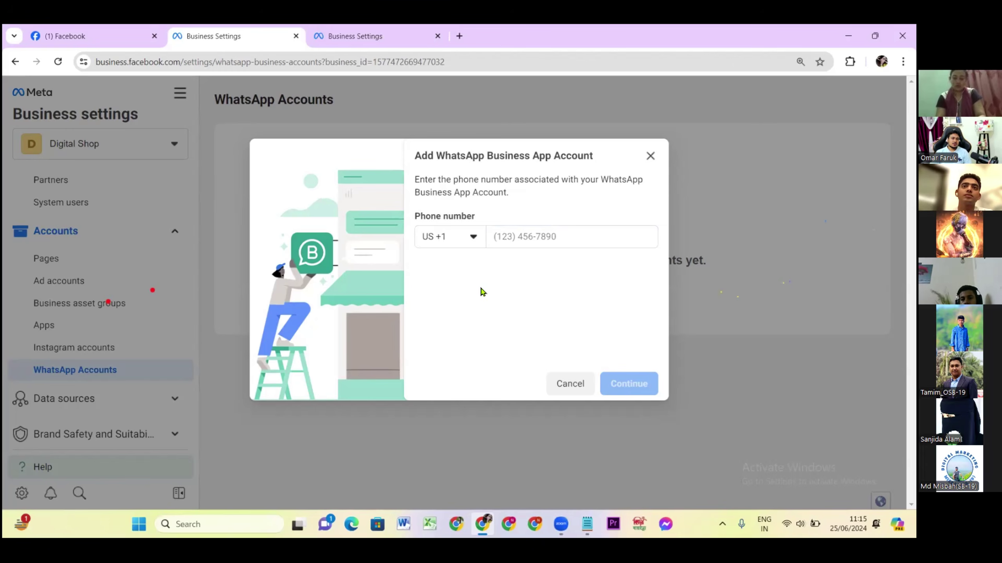
left_click(519, 236)
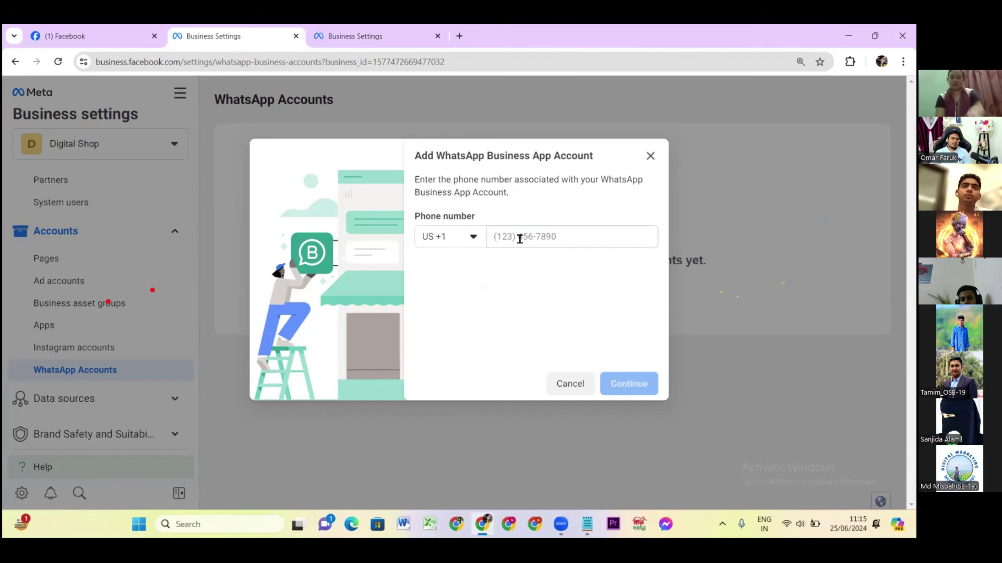
left_click(443, 237)
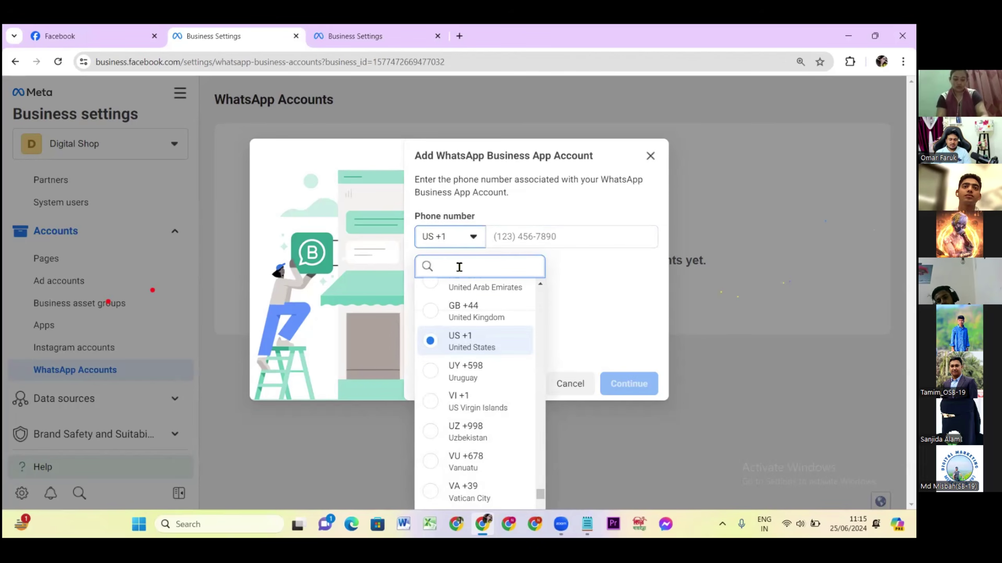
type("bd")
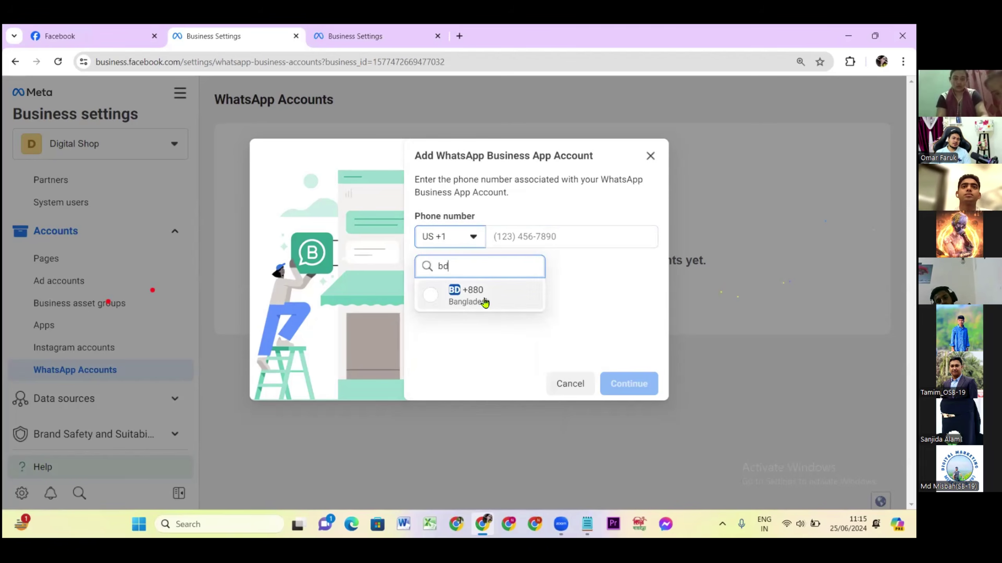
left_click(480, 299)
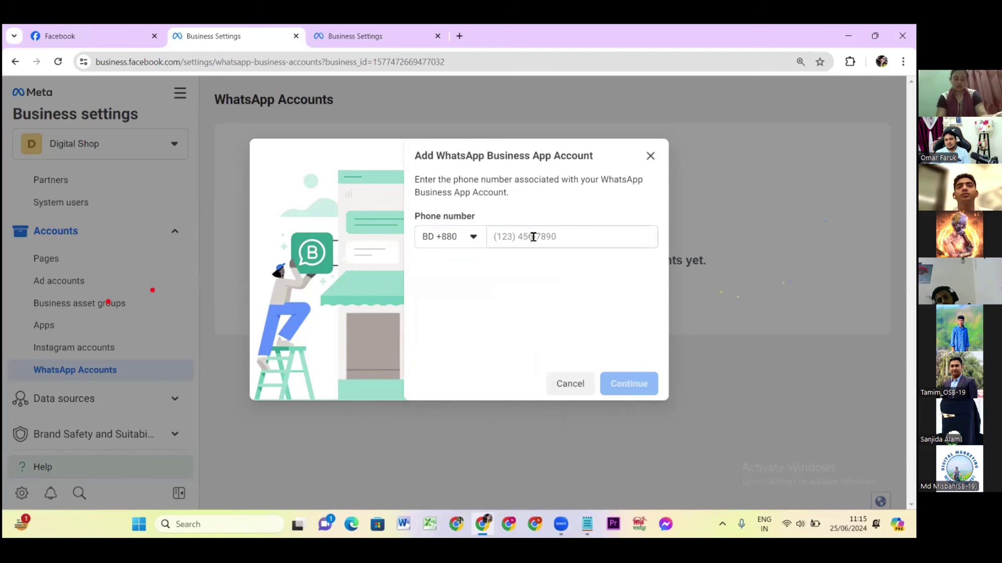
left_click(533, 237)
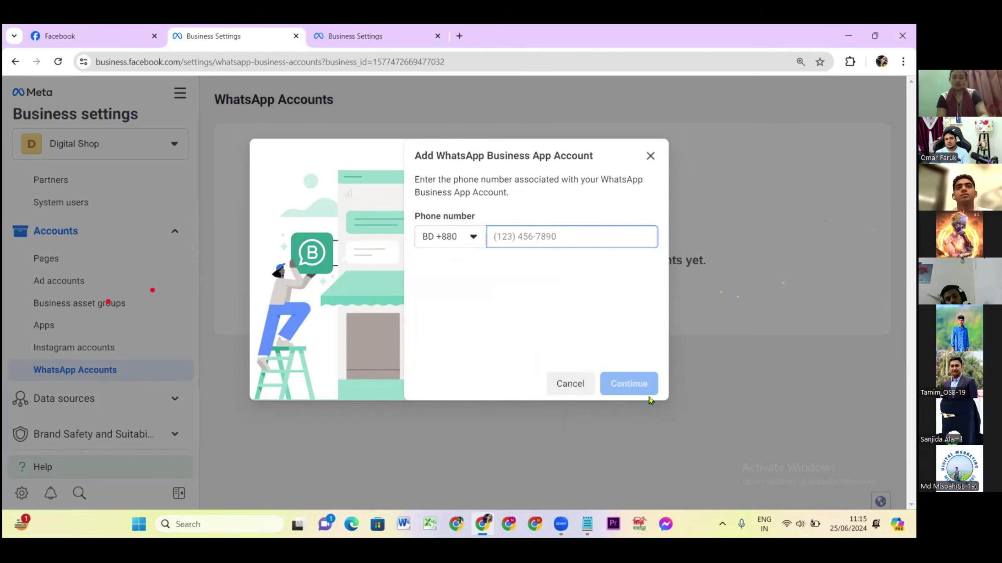
left_click(647, 157)
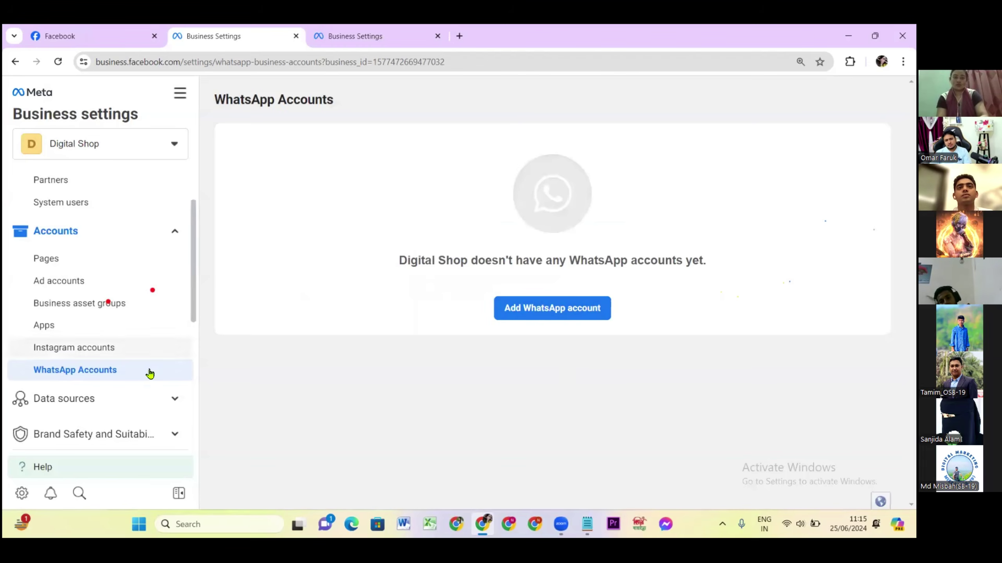
scroll(130, 355, "up", 2)
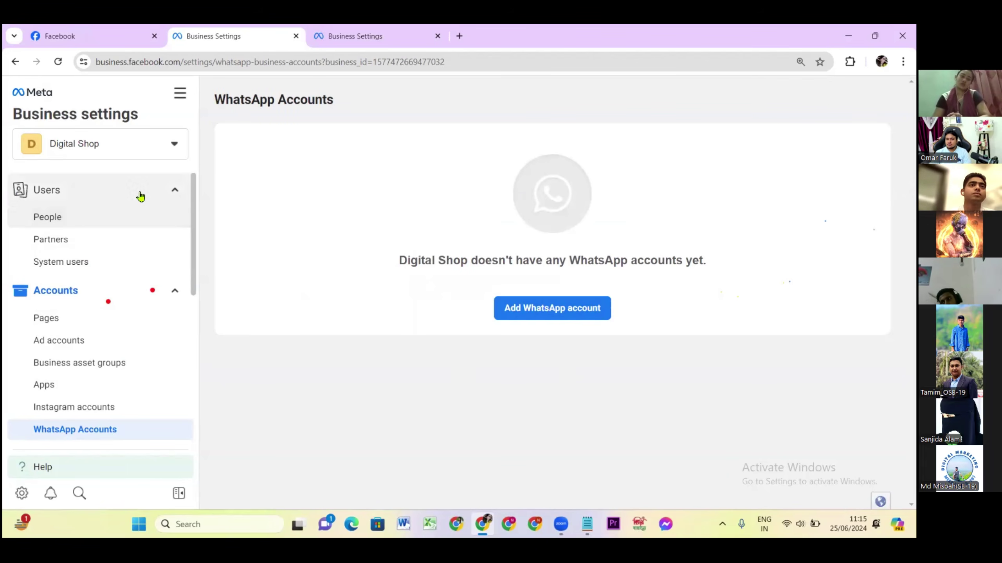
Cancel the pending person's invitation from the People list.
left_click(44, 219)
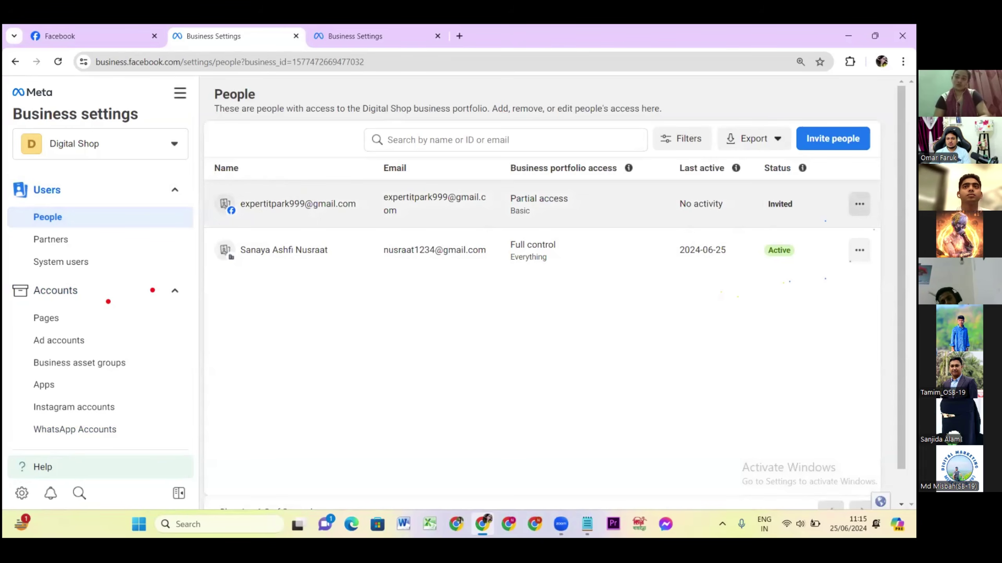
left_click(859, 204)
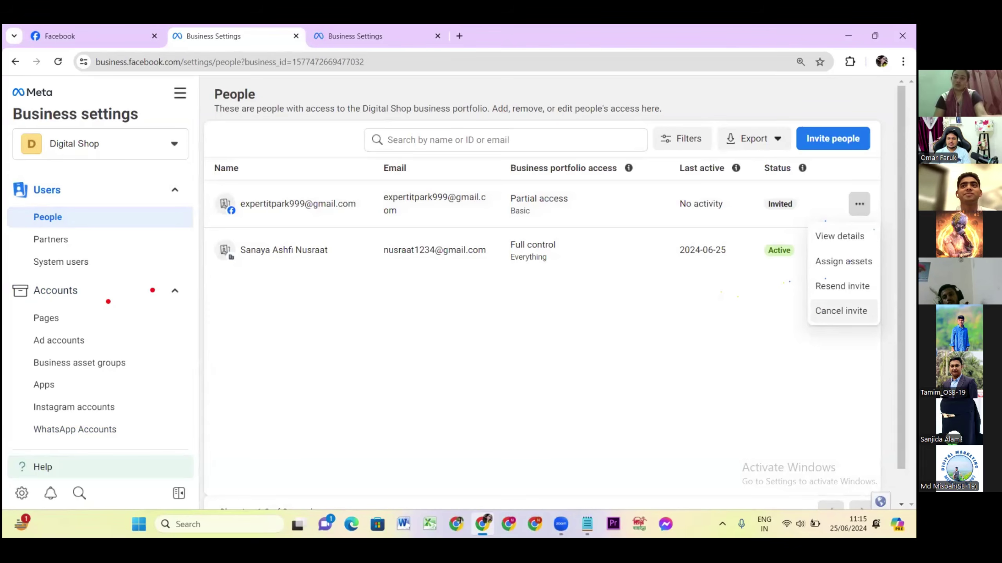
left_click(840, 311)
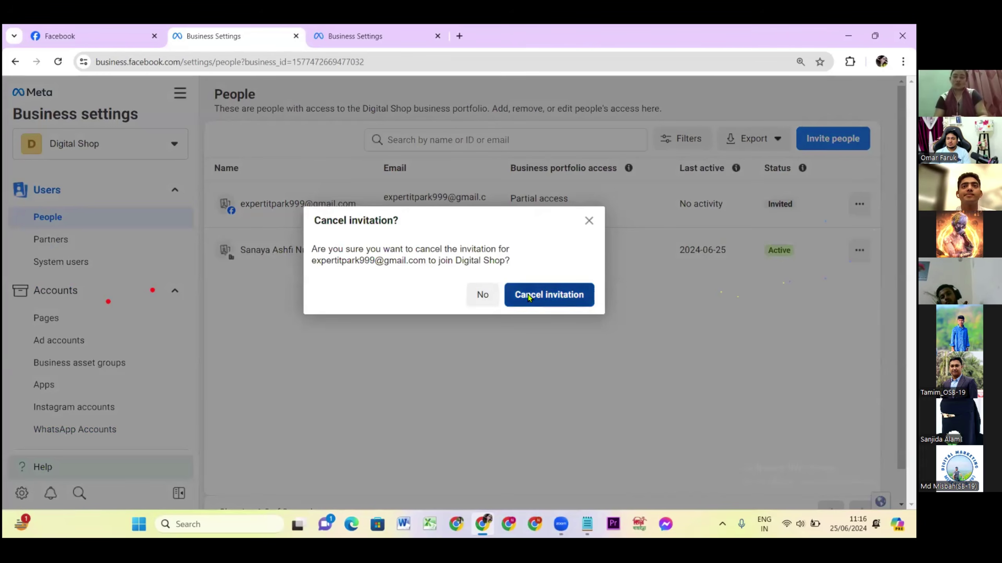
left_click(529, 298)
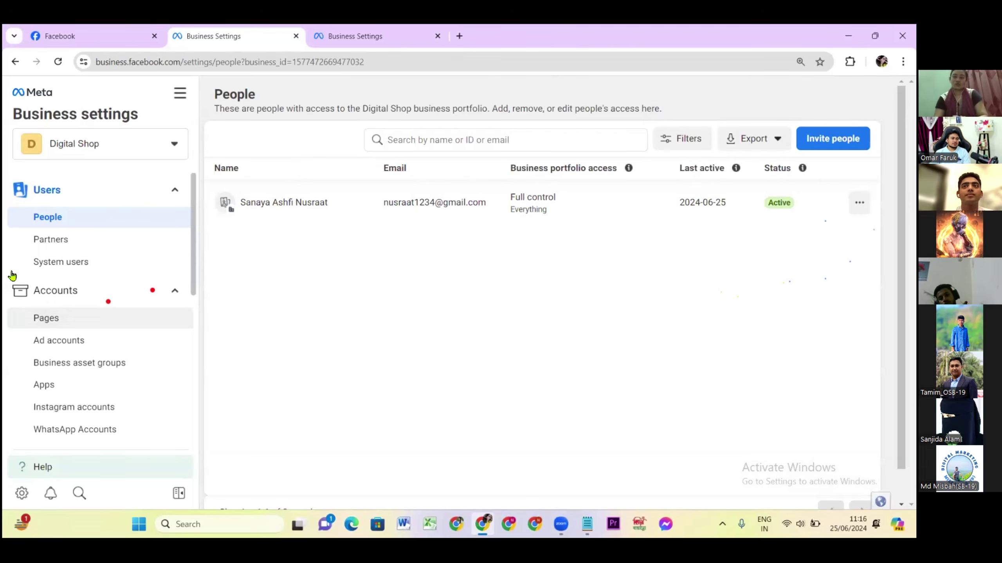
Review Partners and the Digital Shopping ad account, then scroll through the empty Pages view.
left_click(51, 241)
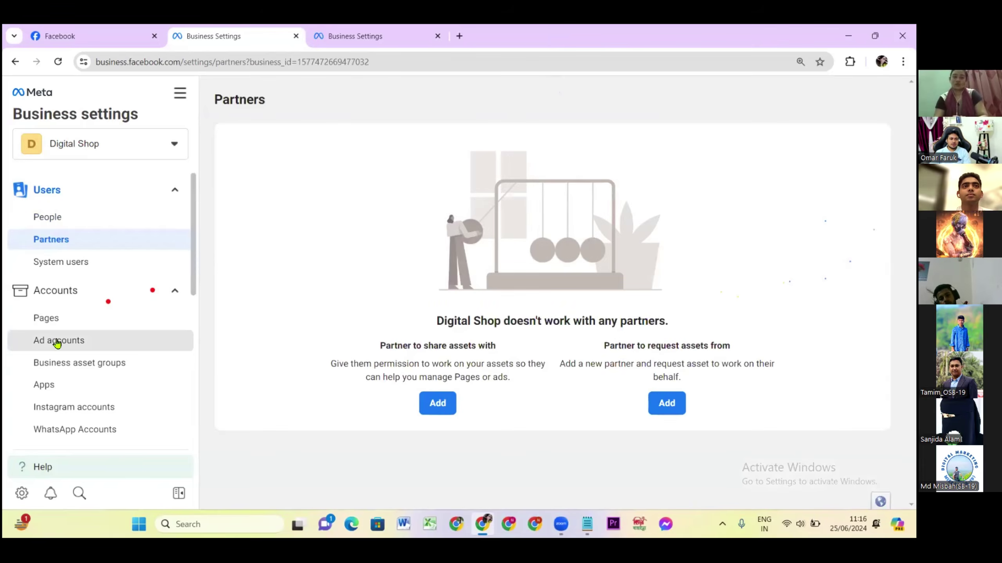
left_click(57, 341)
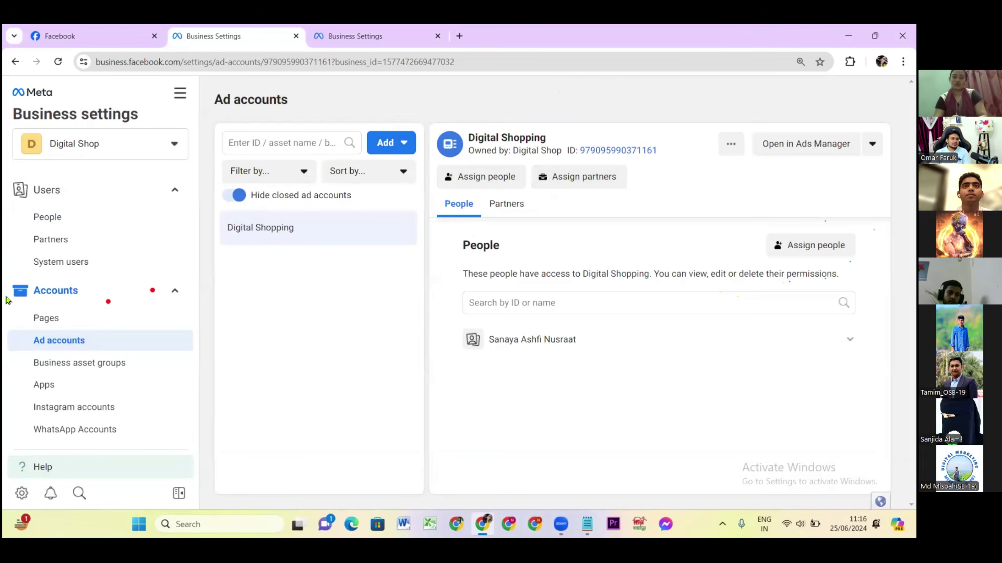
left_click(46, 319)
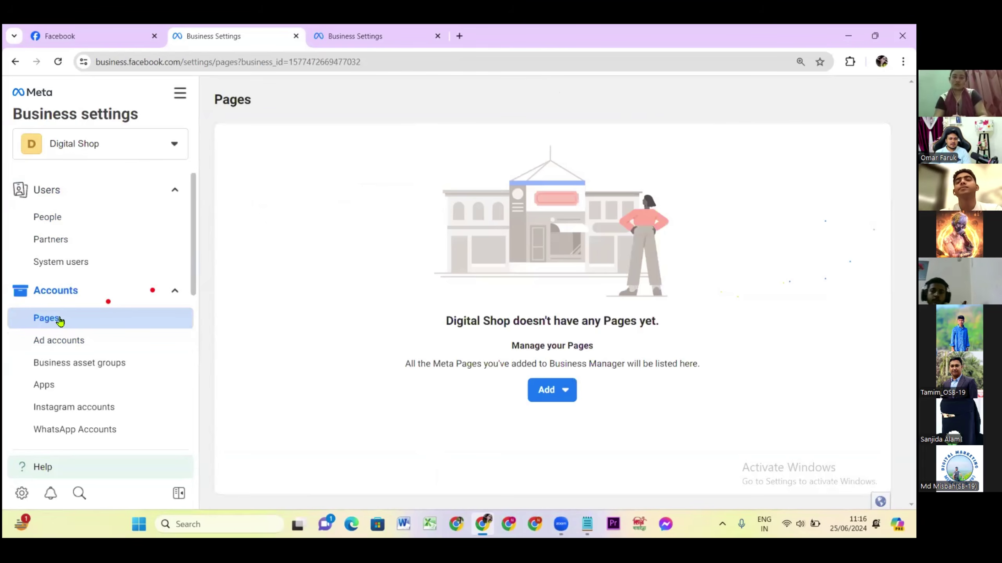
scroll(73, 403, "down", 3)
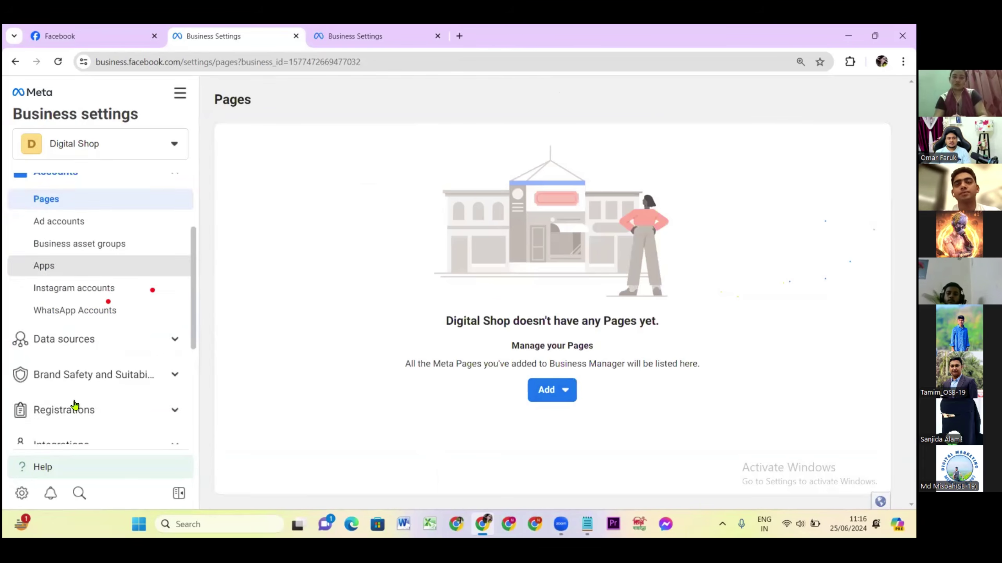
scroll(96, 405, "down", 1)
scroll(96, 404, "up", 2)
scroll(96, 400, "up", 2)
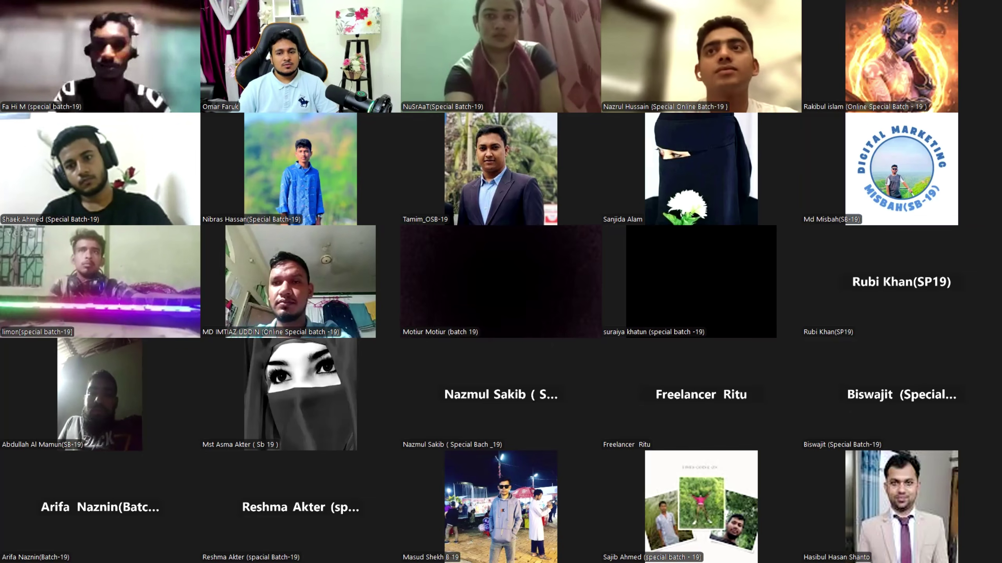
key("Page_Down")
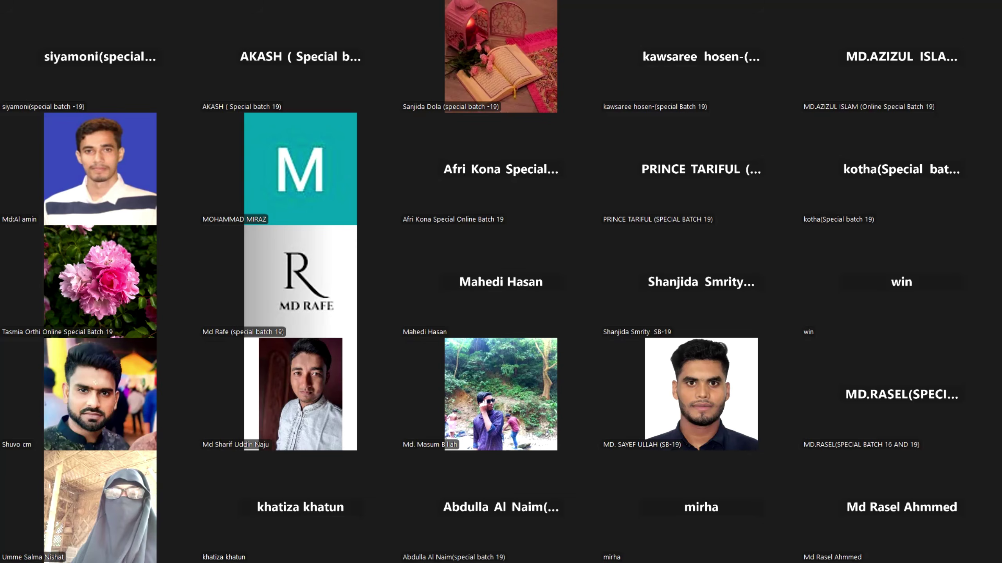
key("Page_Up")
key("Page_Up")
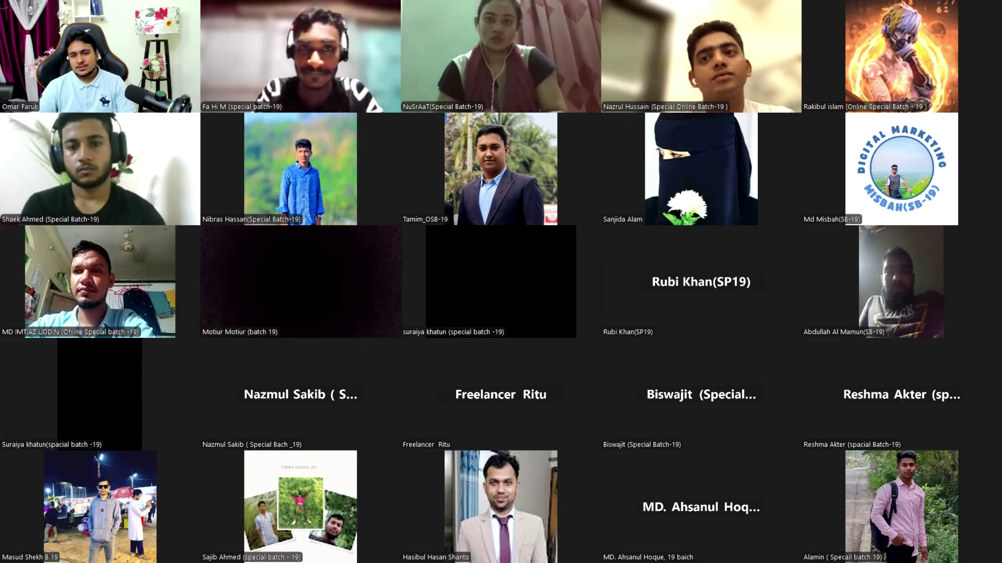
key("Page_Down")
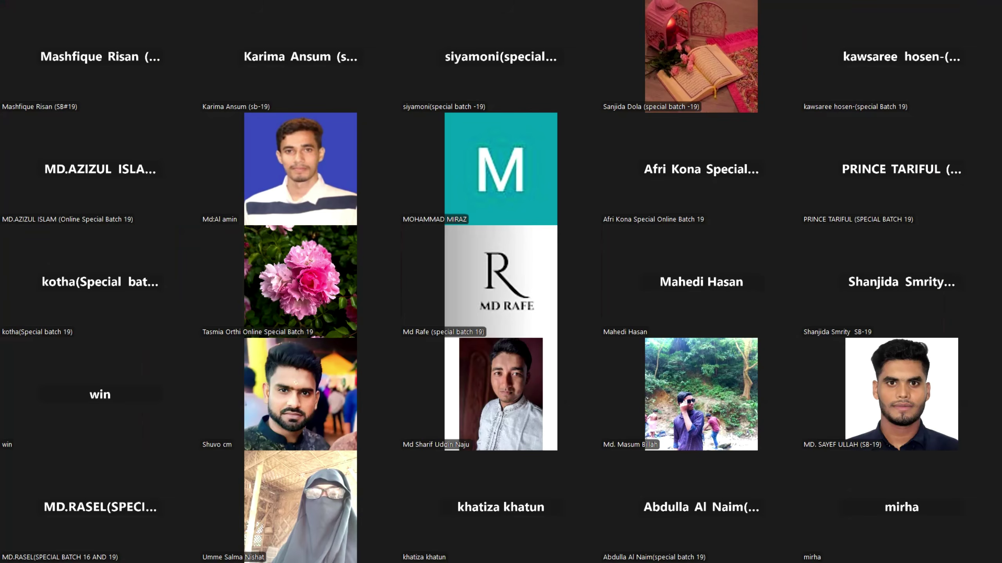
key("Page_Up")
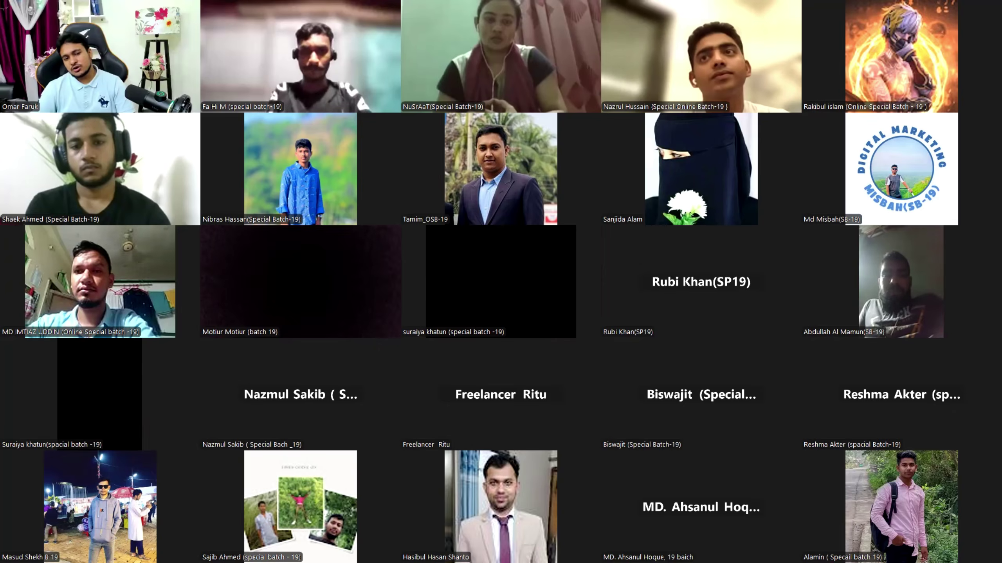